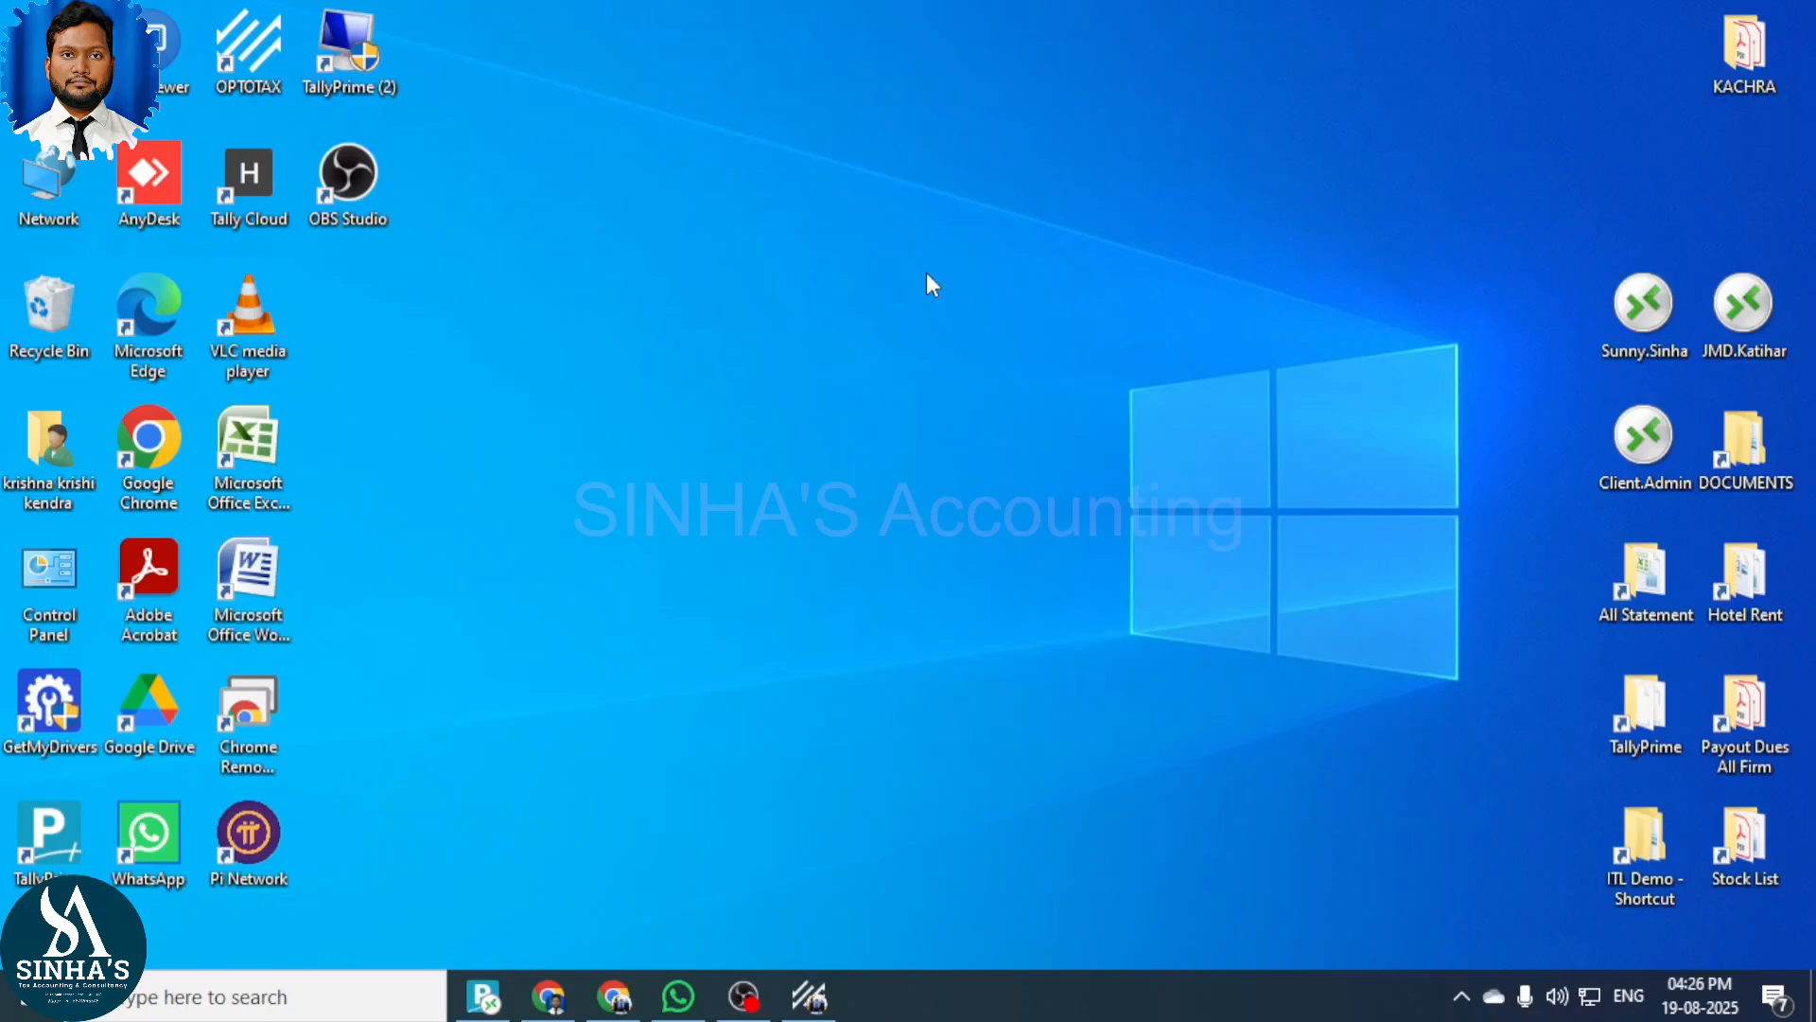
# Switch to TallyPrime, open the GSTR-1 report and check its B2B Invoices and B2C (Small) Invoices rows.
pyautogui.hotkey('alt', 'Tab')
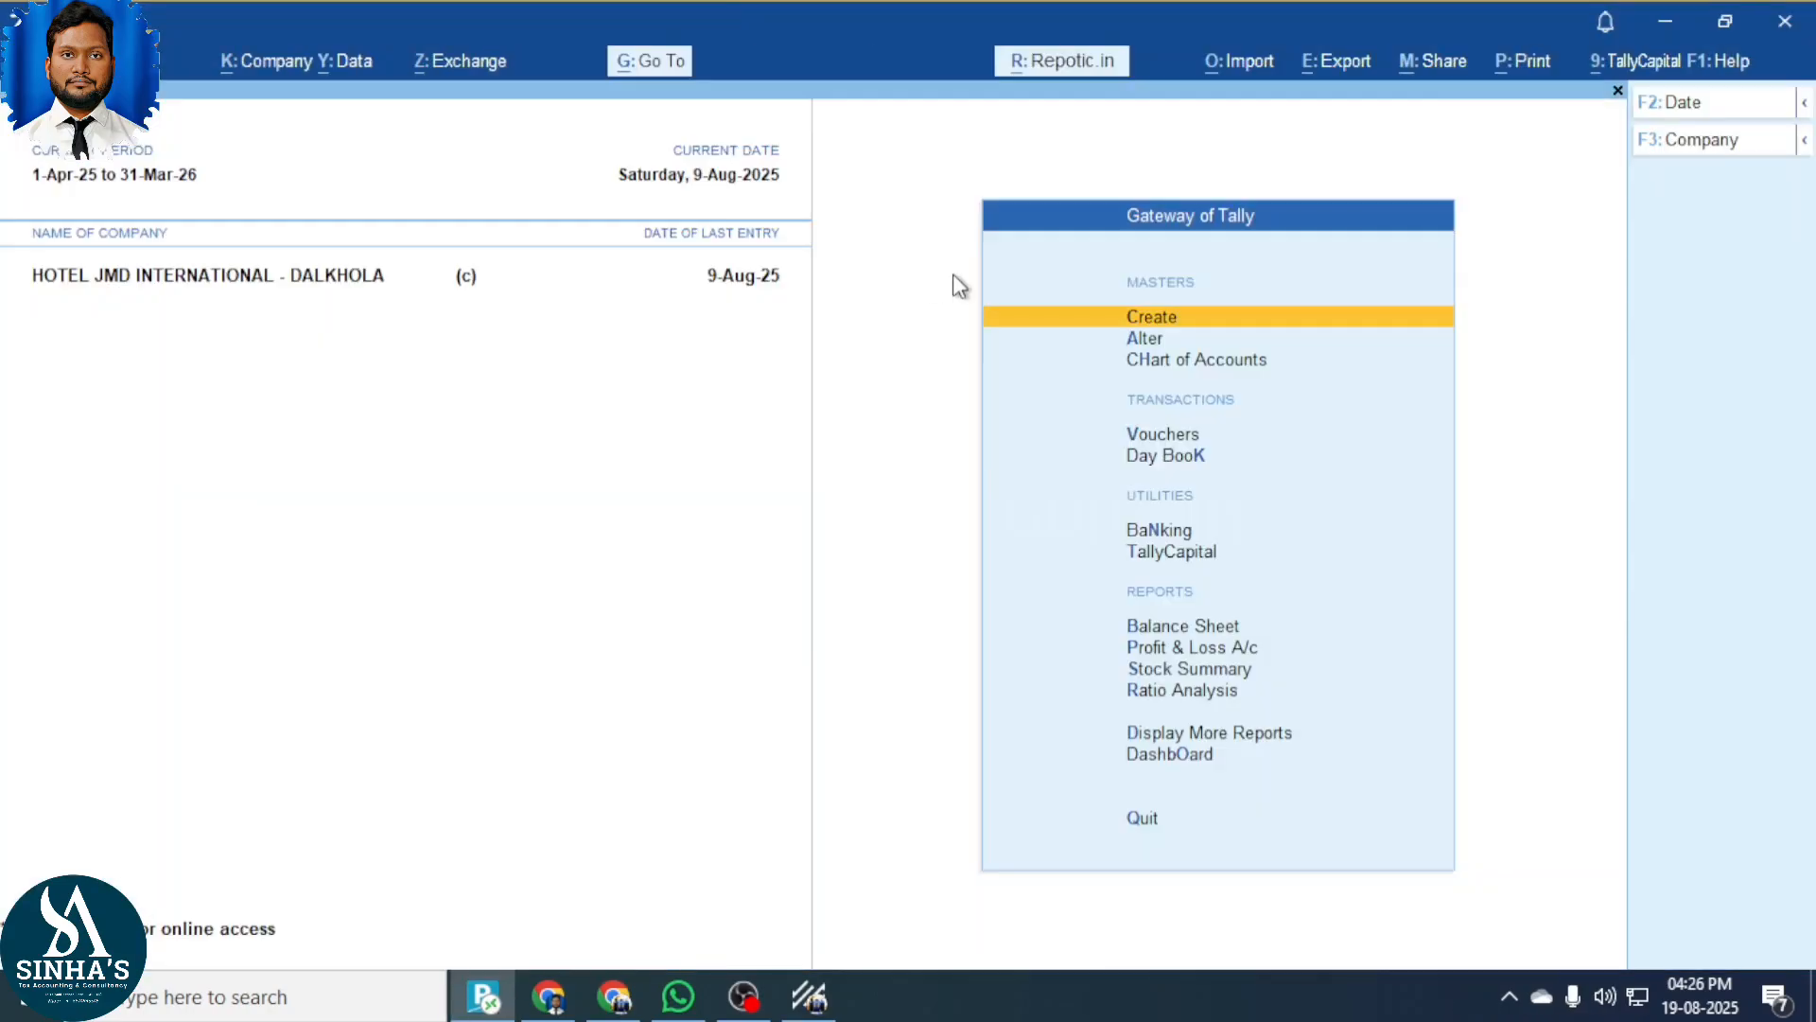
pyautogui.press('Escape')
pyautogui.press('n')
pyautogui.press('d')
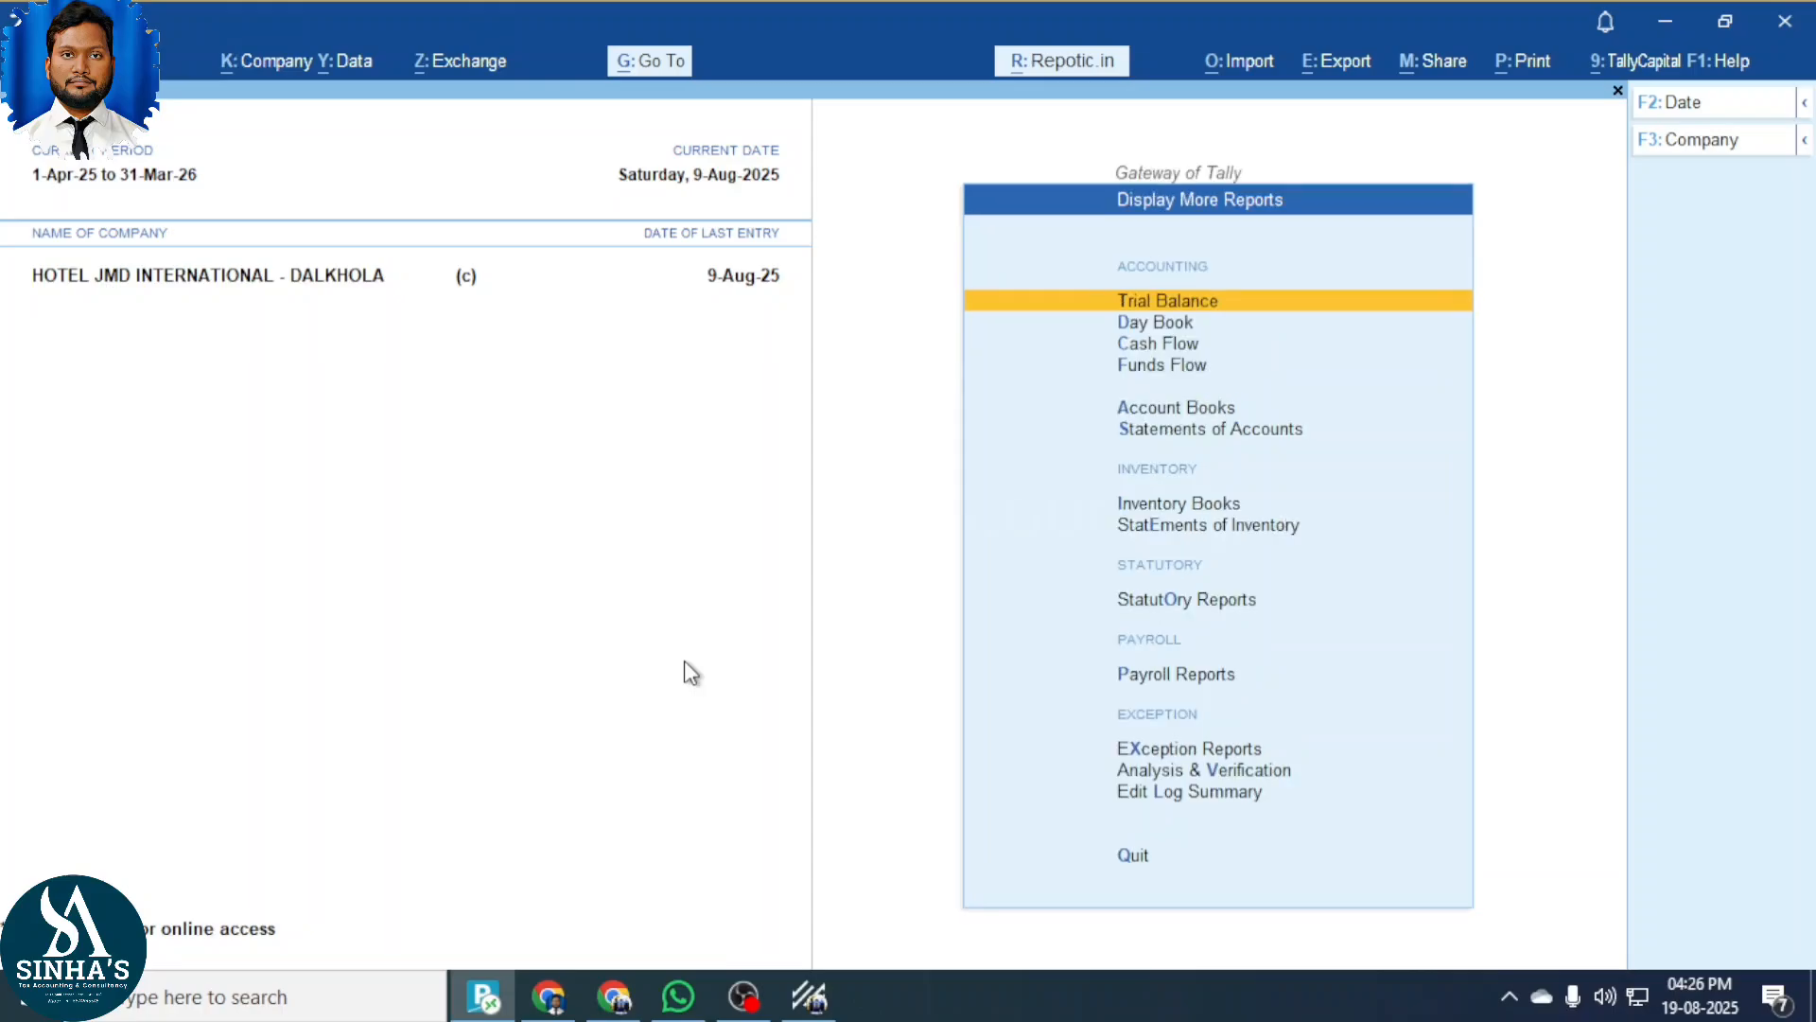
pyautogui.press('u')
pyautogui.press('Return')
pyautogui.press('Down')
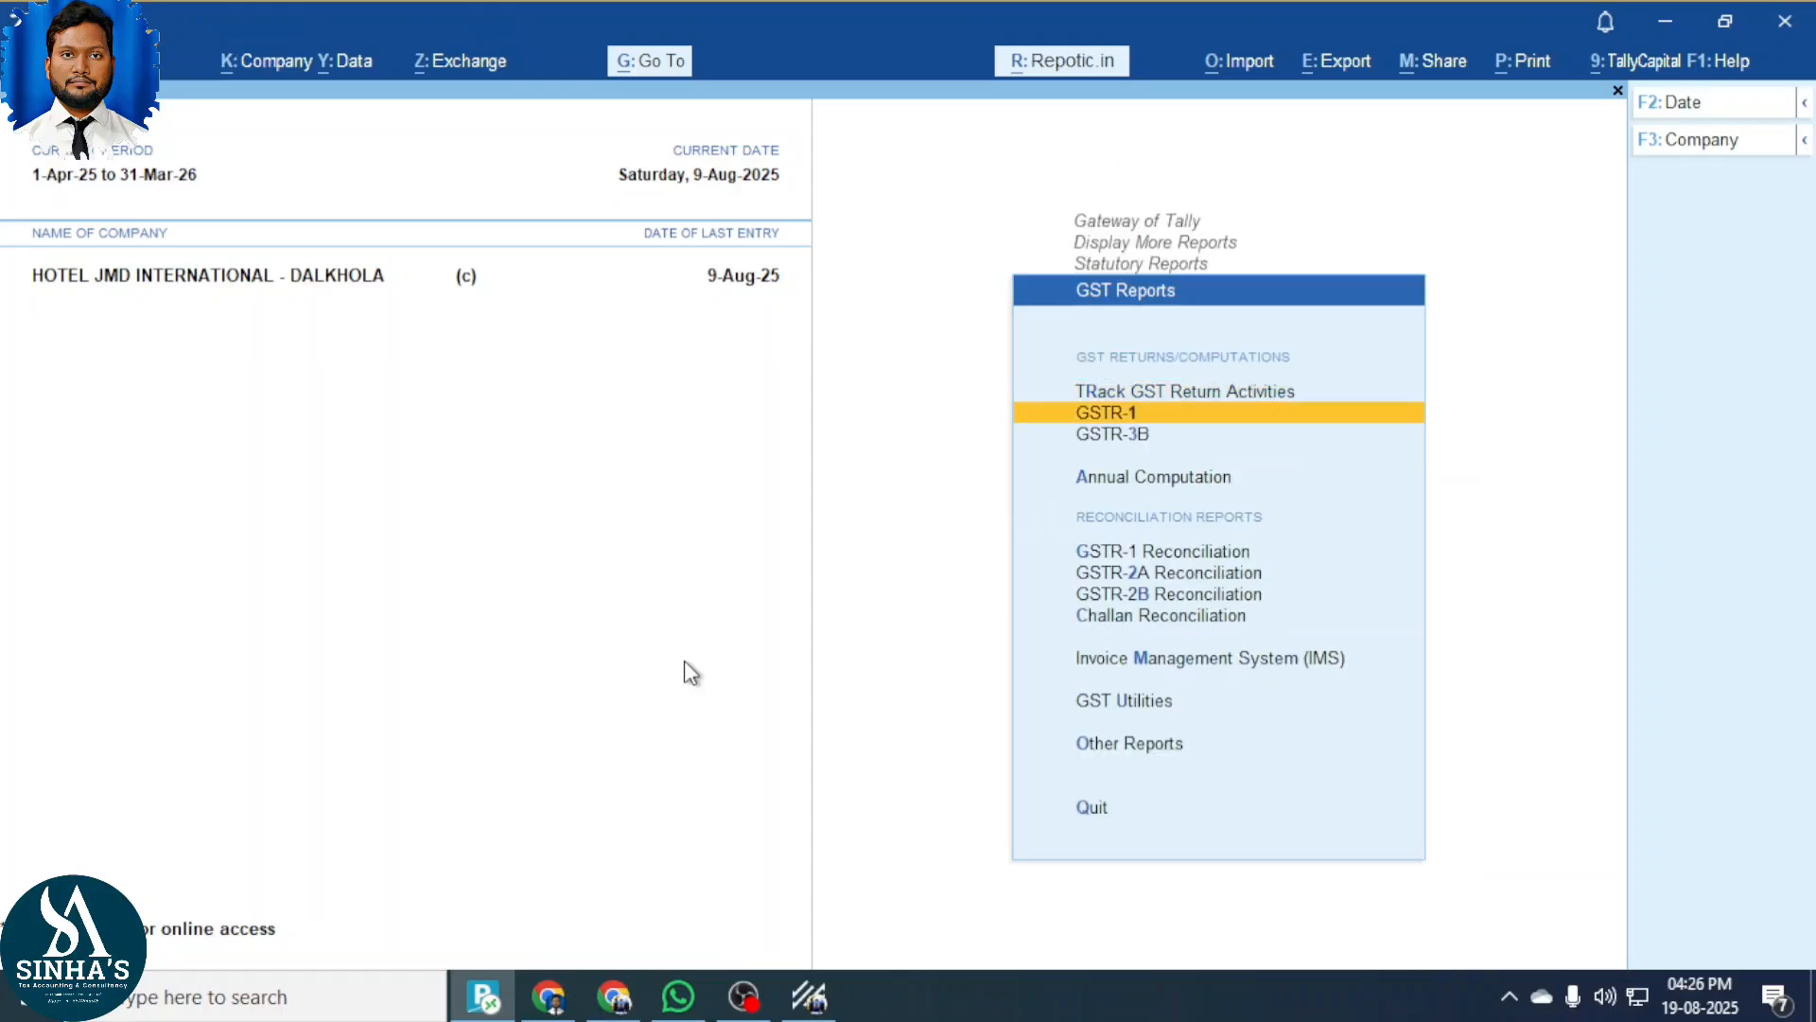
pyautogui.press('Down')
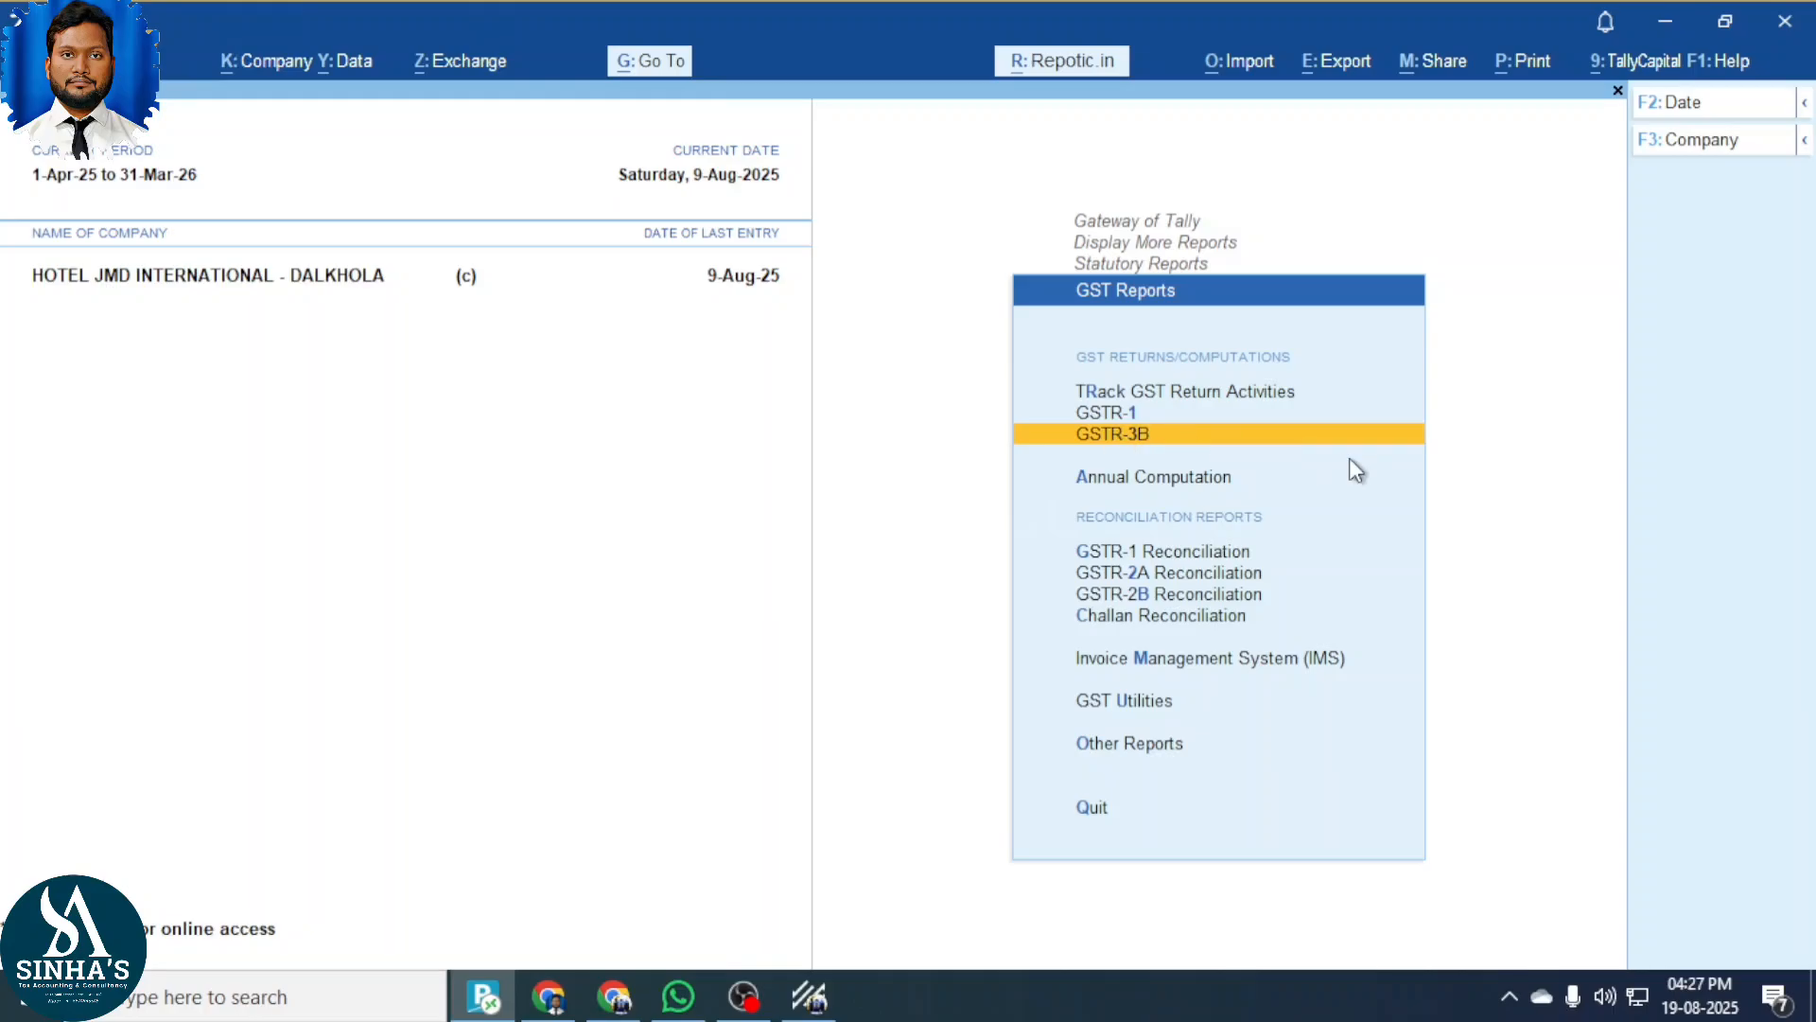
pyautogui.press('Up')
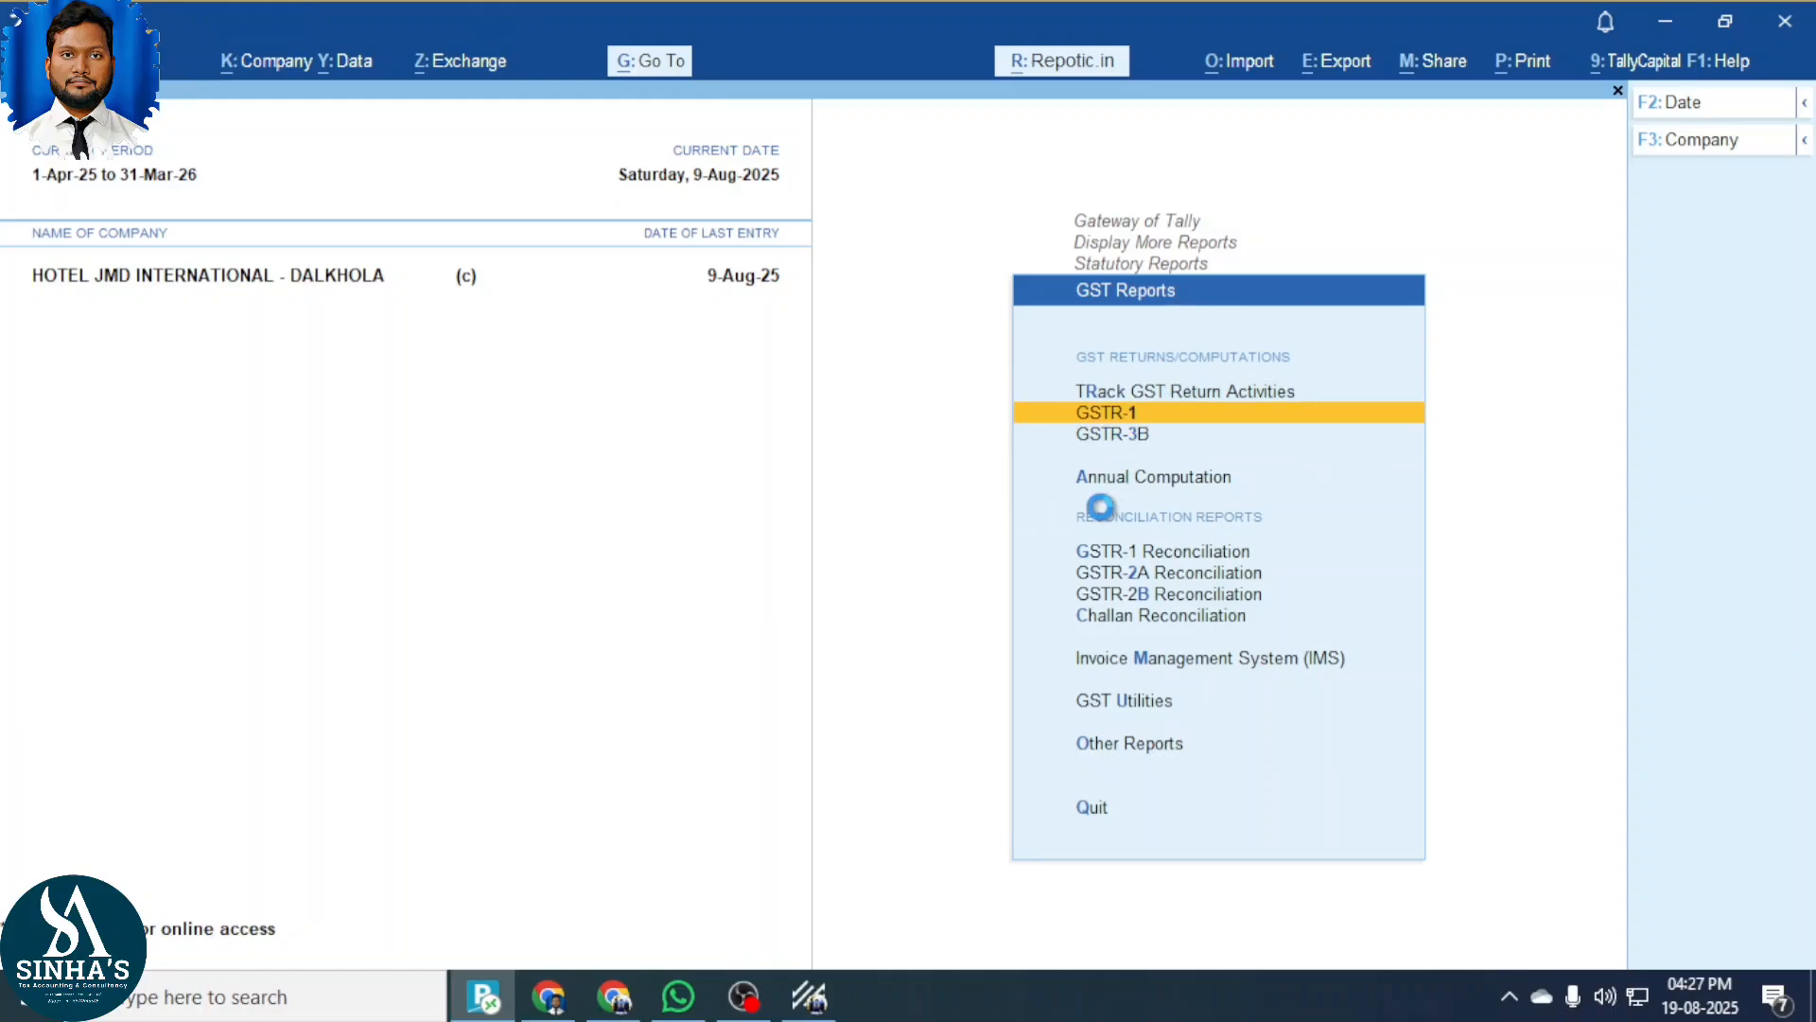
pyautogui.press('Return')
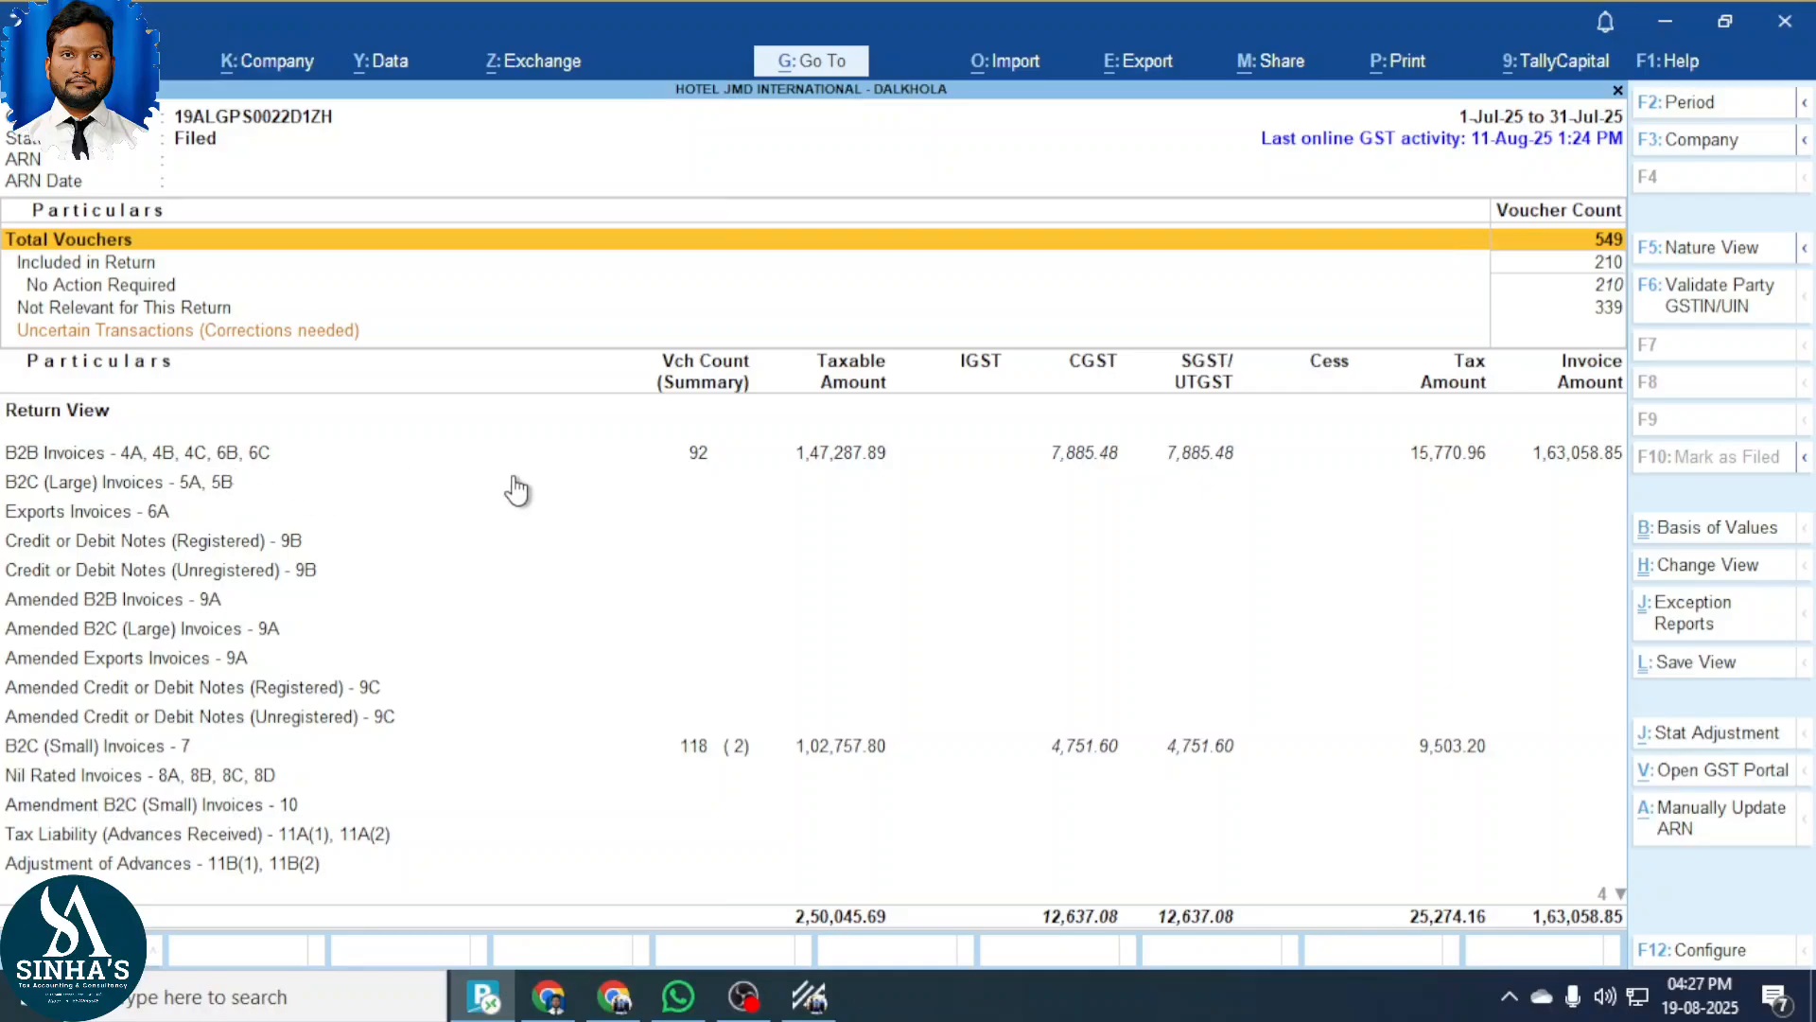
pyautogui.click(761, 456)
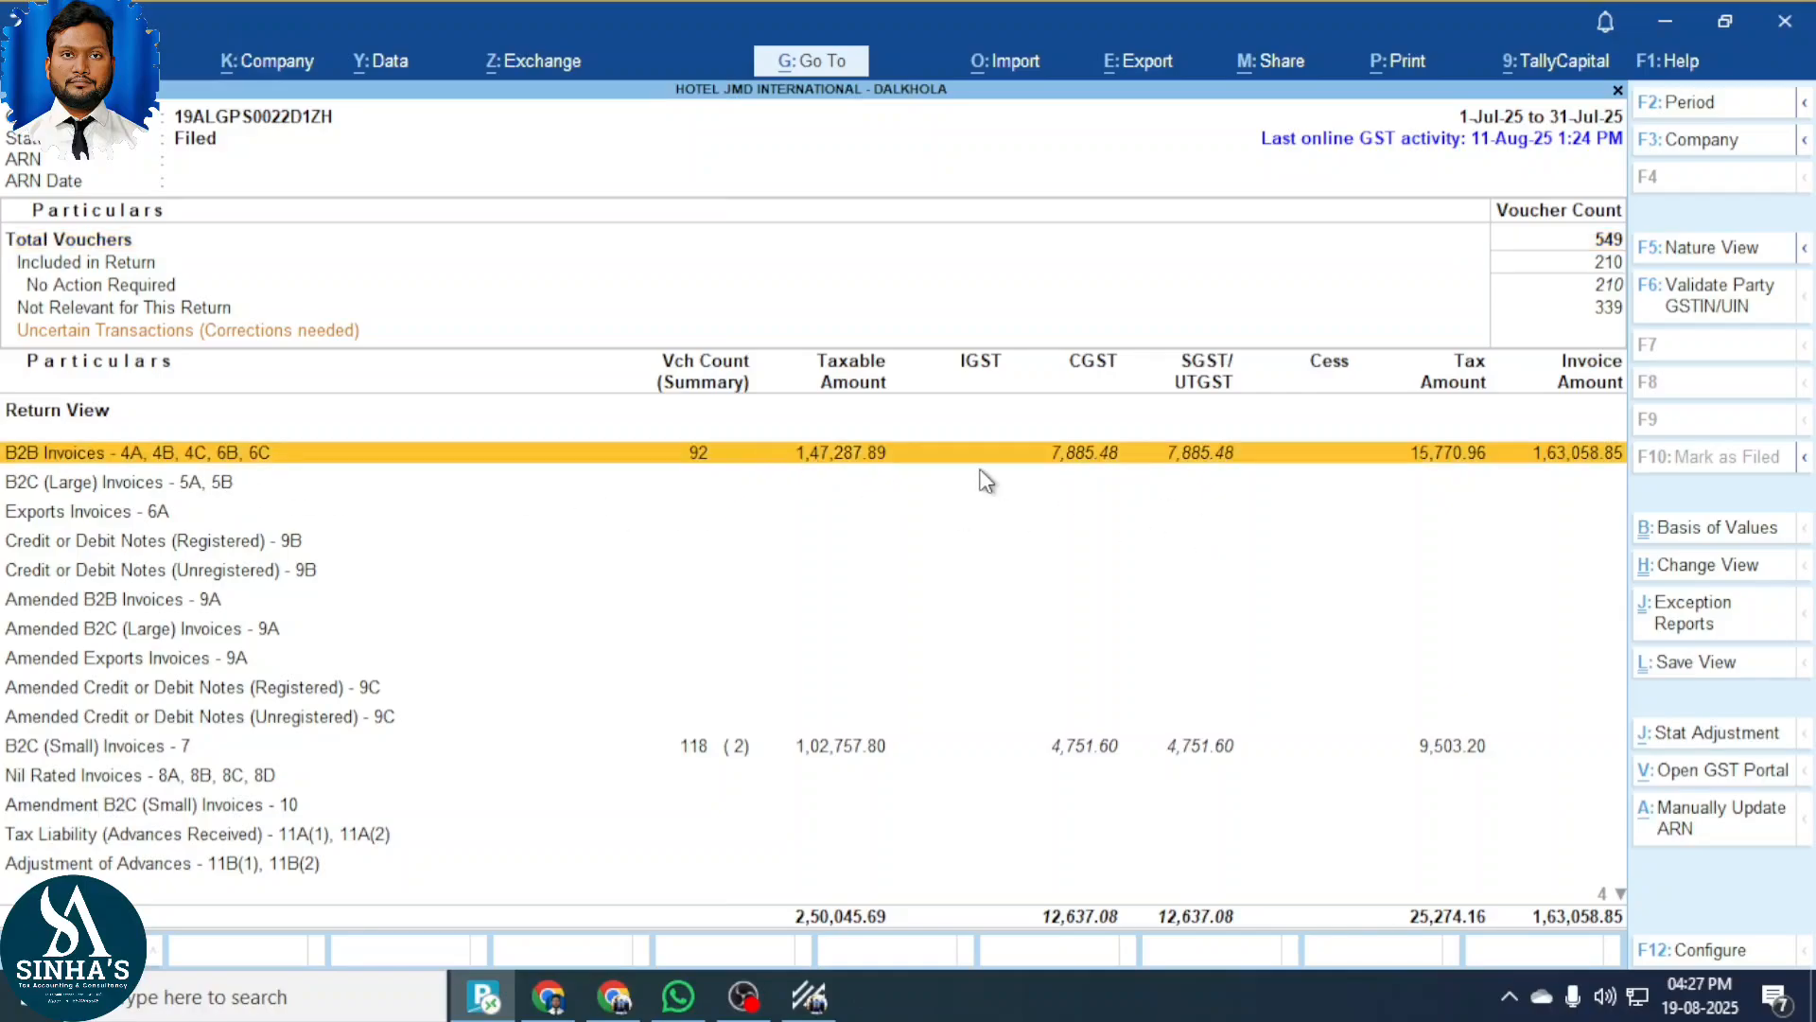
pyautogui.click(697, 756)
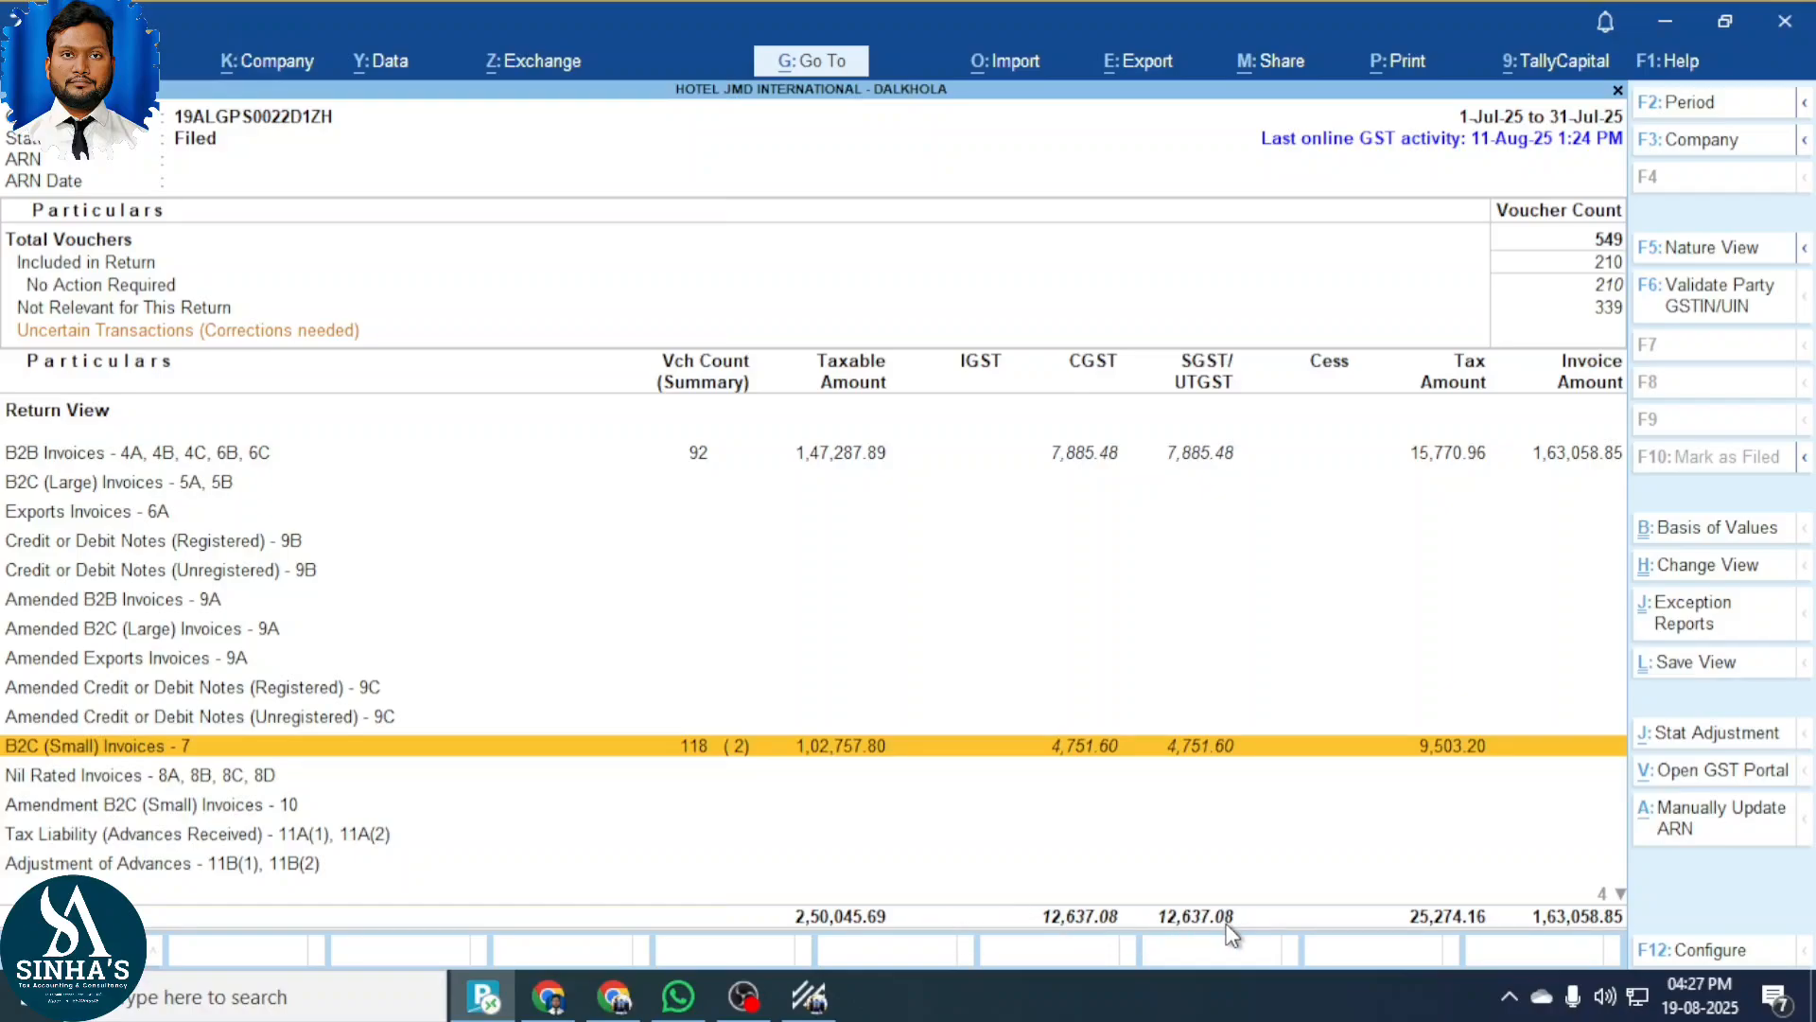
# Leave the GSTR-1 report and open the GSTR-3B report for the same company.
pyautogui.press('Escape')
pyautogui.press('Down')
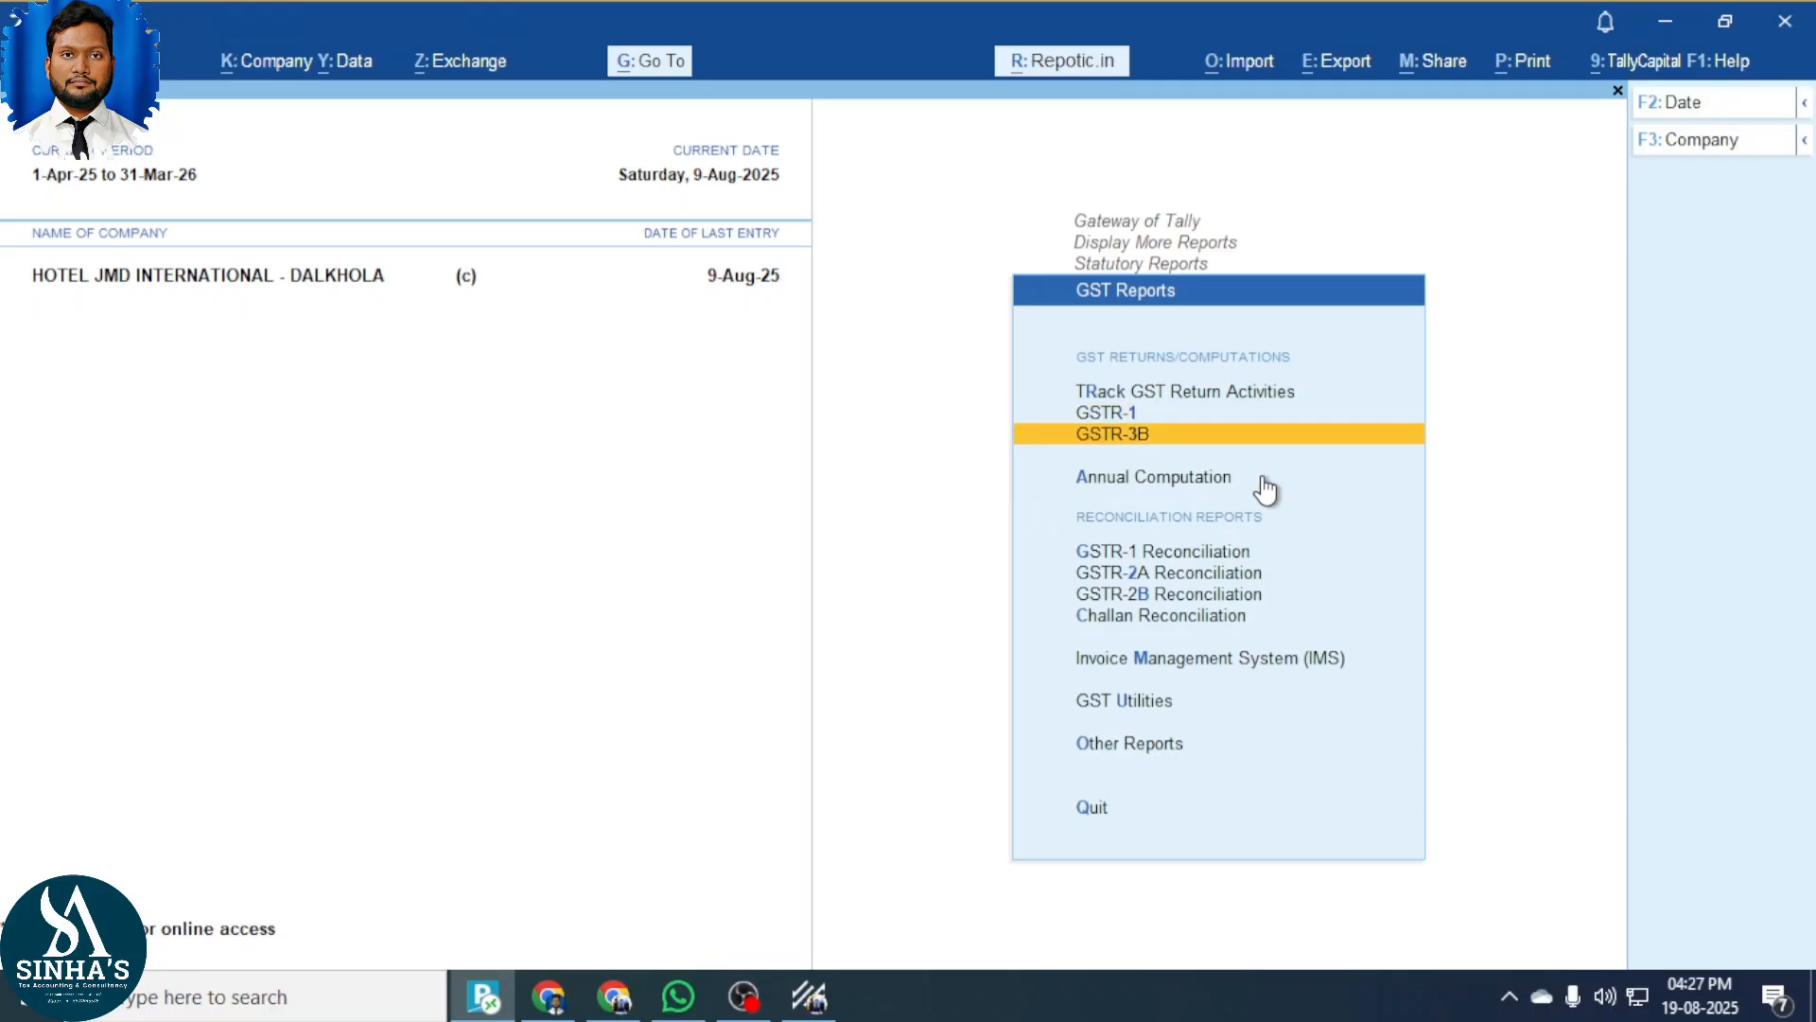
pyautogui.press('Return')
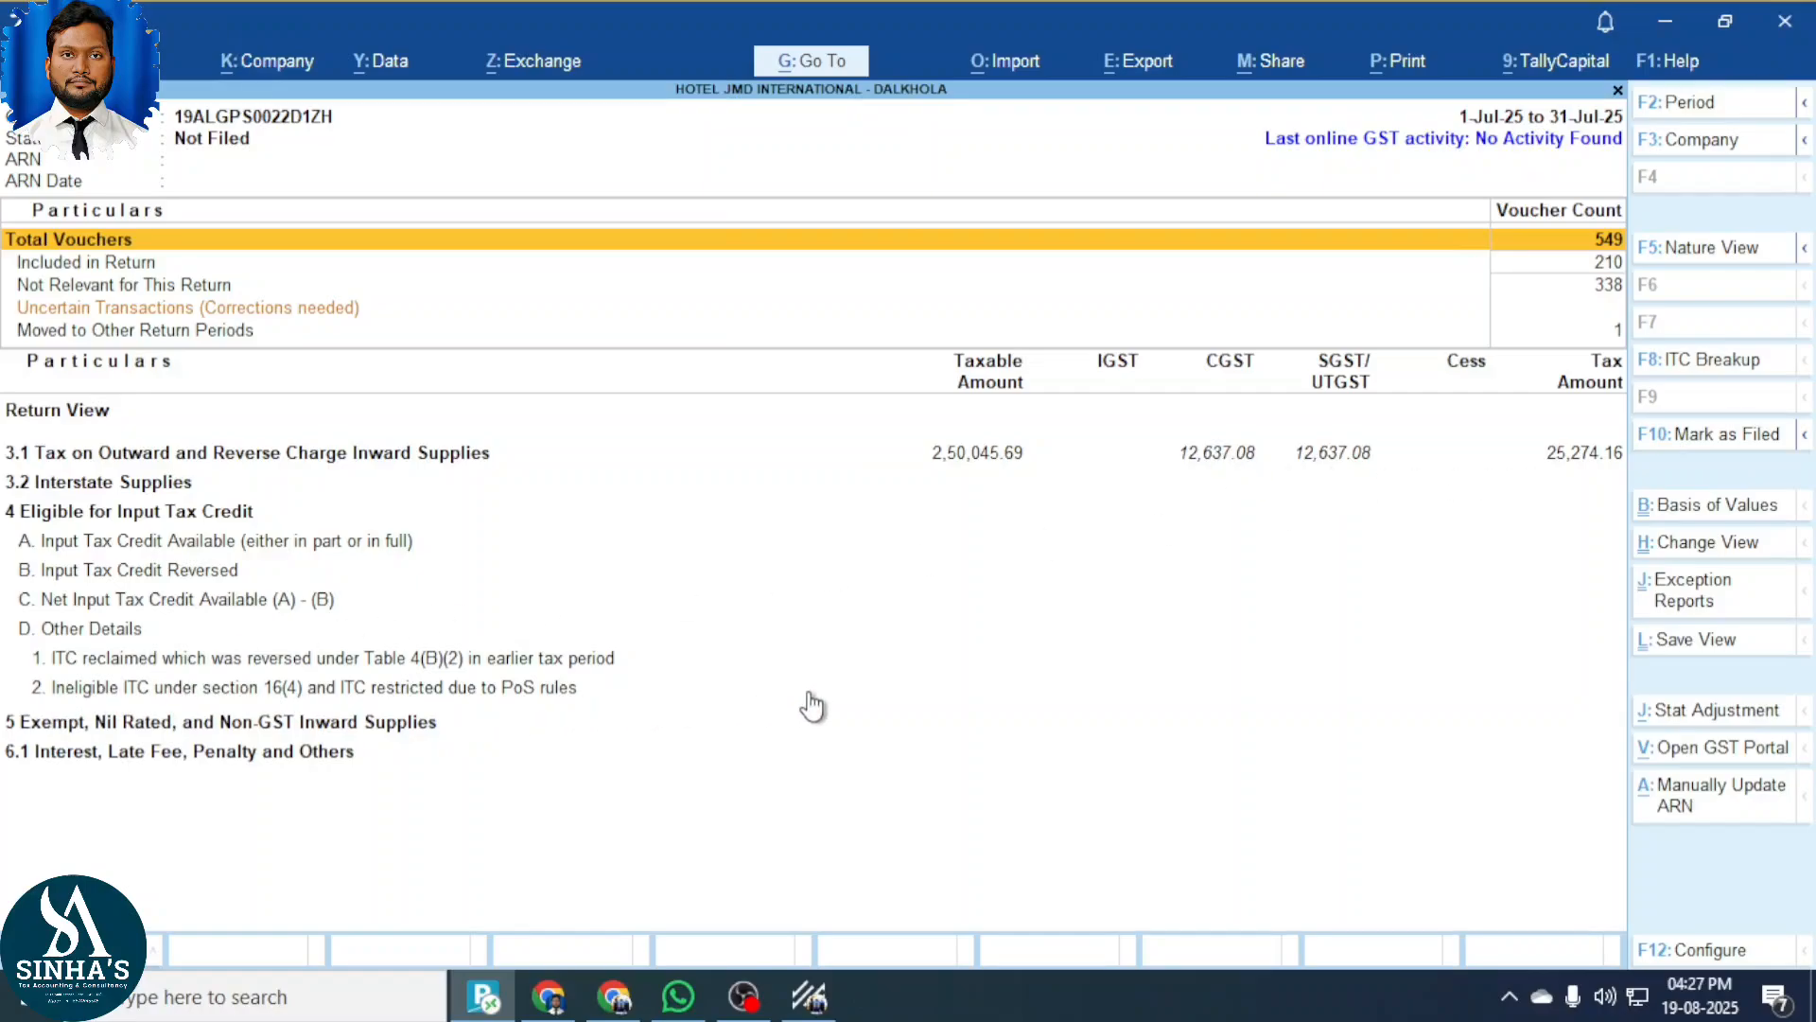
# Switch to Chrome, log in to the GST portal and open the Returns Dashboard.
pyautogui.click(548, 996)
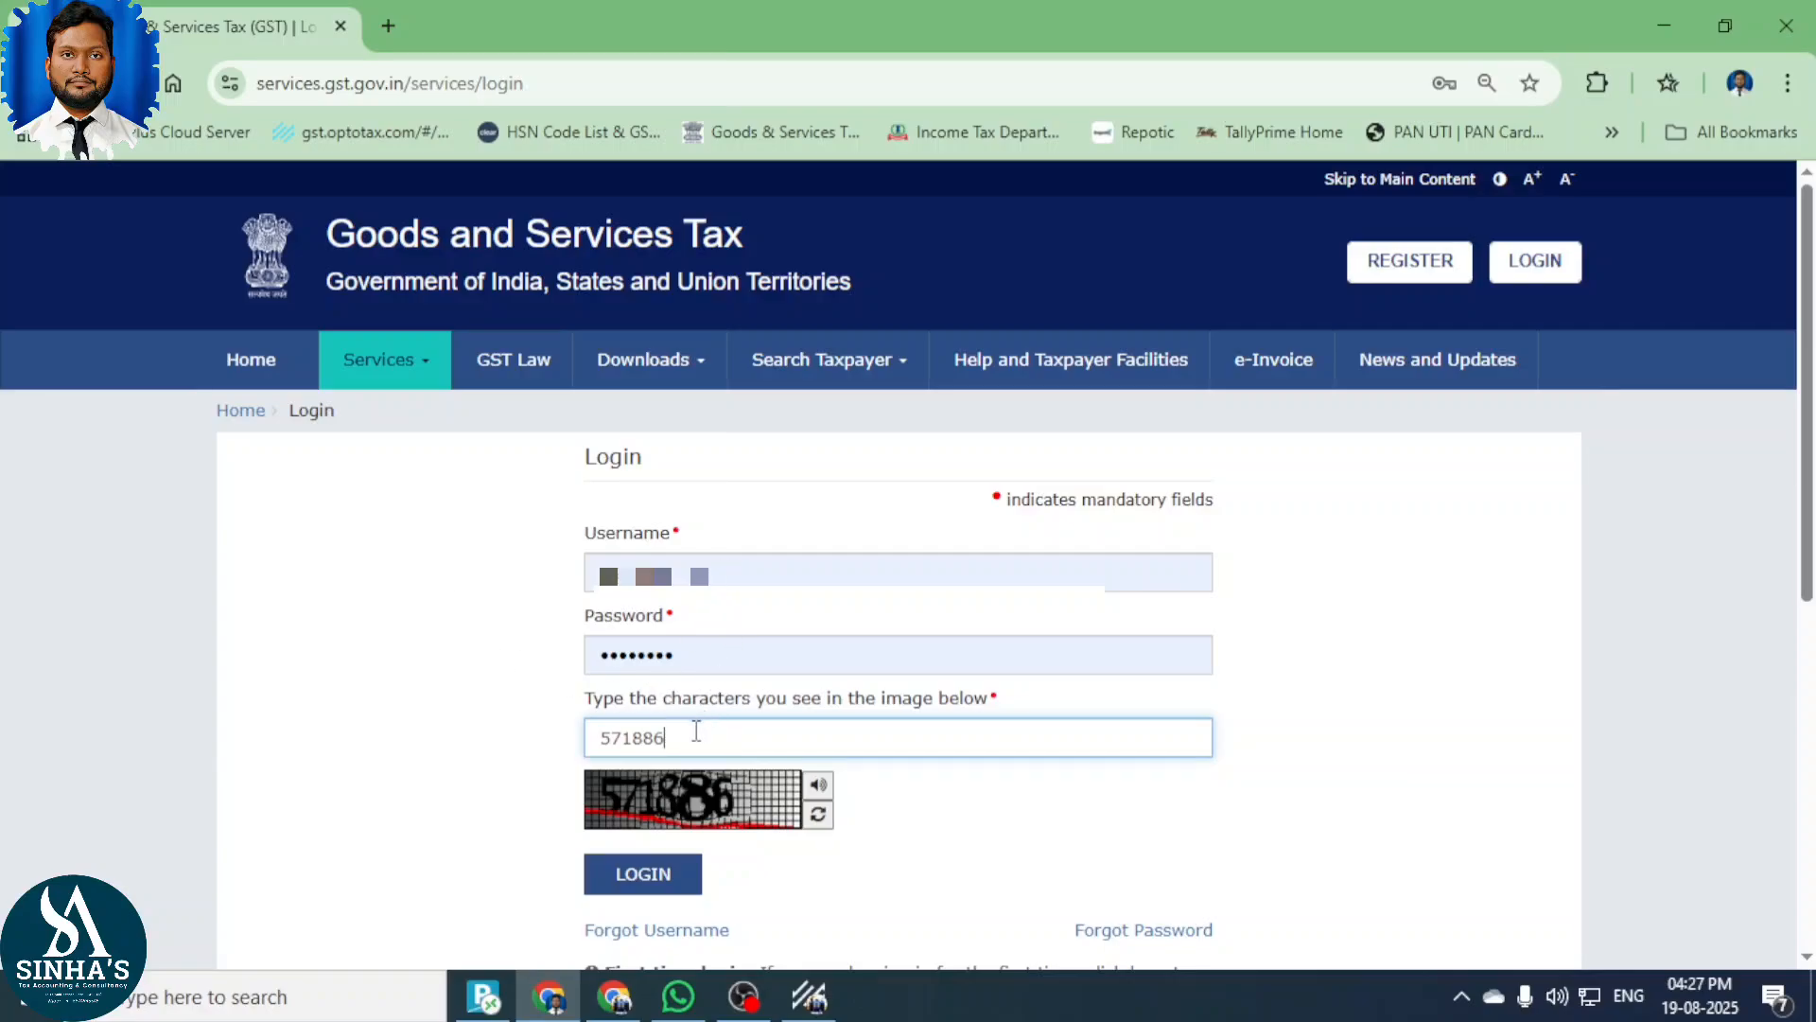
pyautogui.click(618, 885)
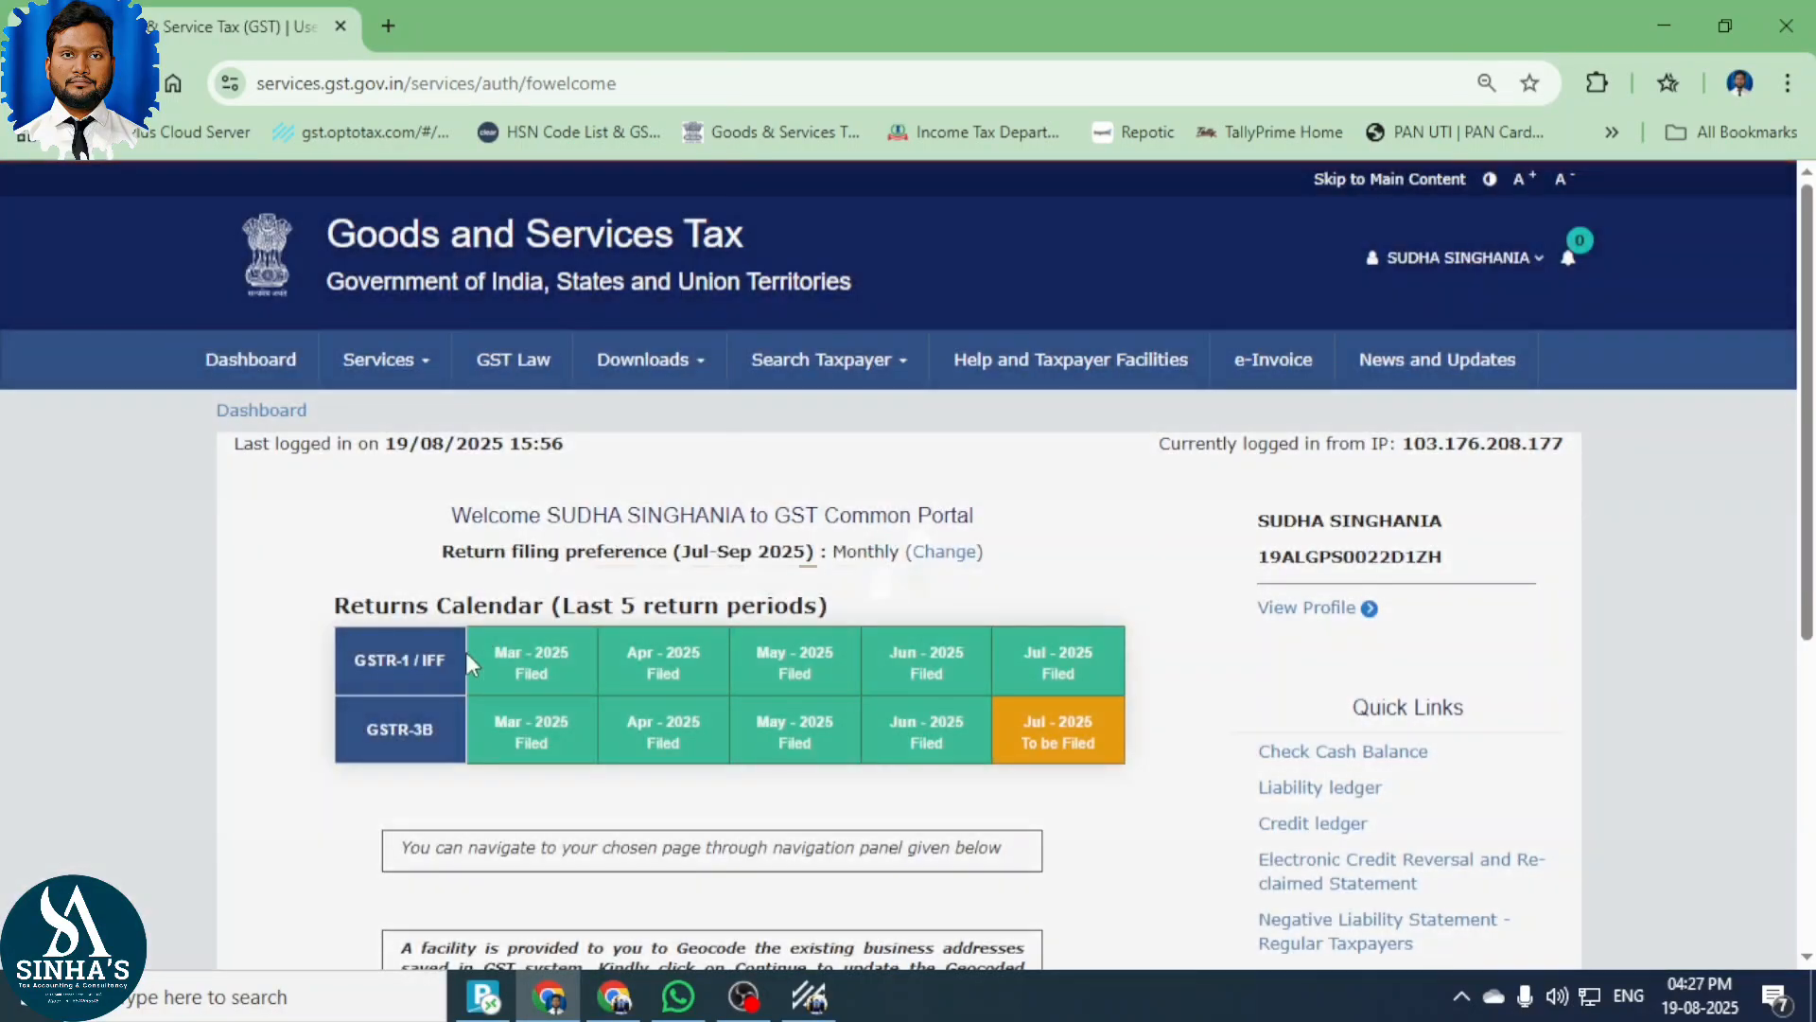
pyautogui.scroll(-4, 624, 499)
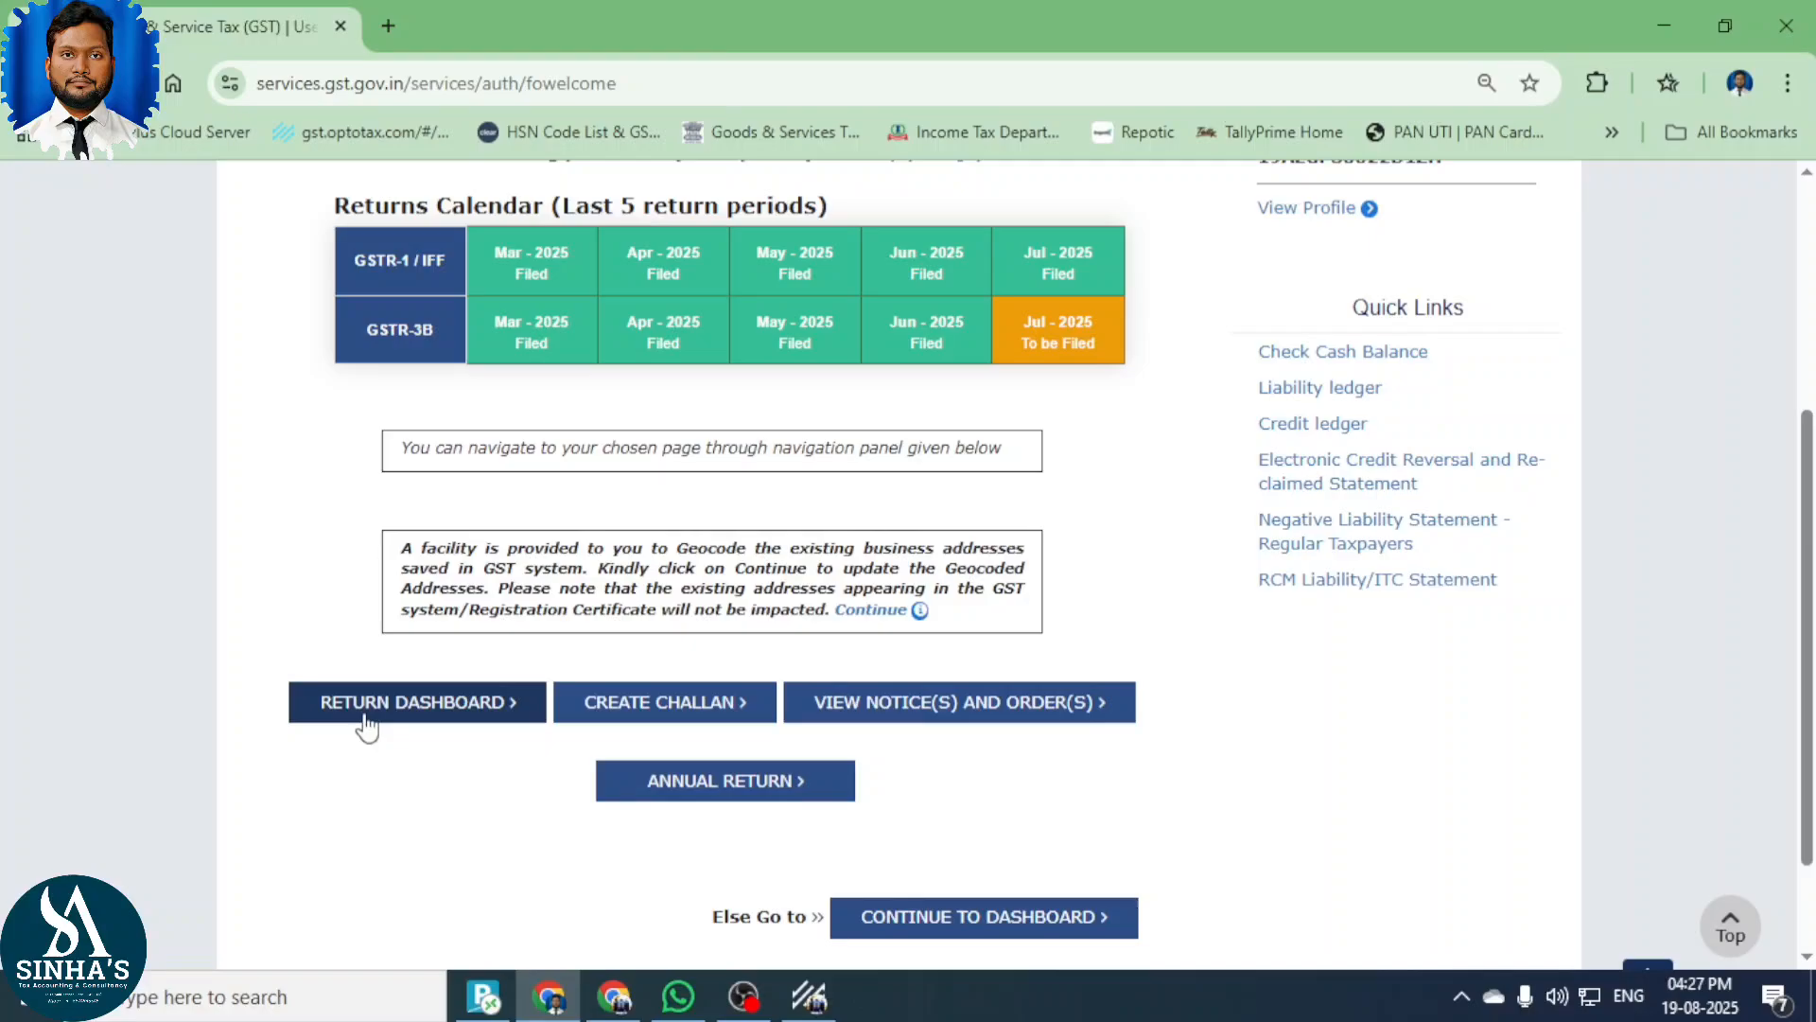
pyautogui.scroll(4, 367, 728)
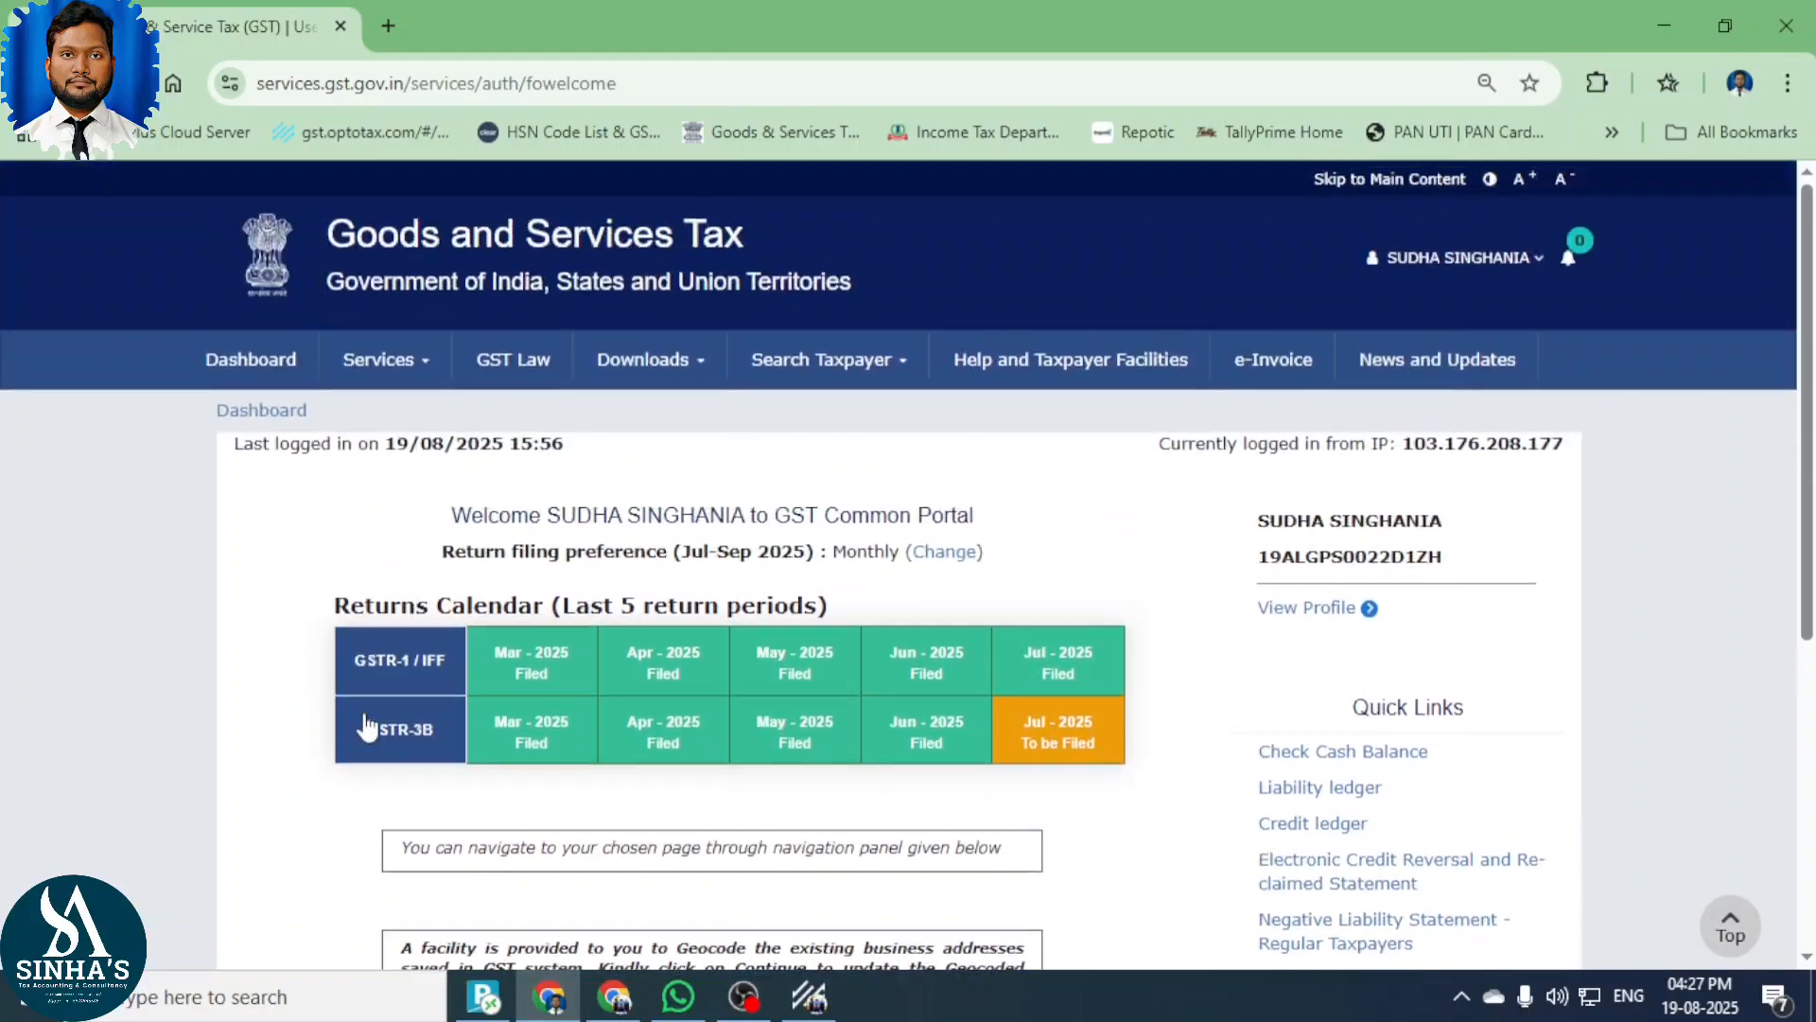
pyautogui.moveTo(412, 383)
pyautogui.moveTo(454, 411)
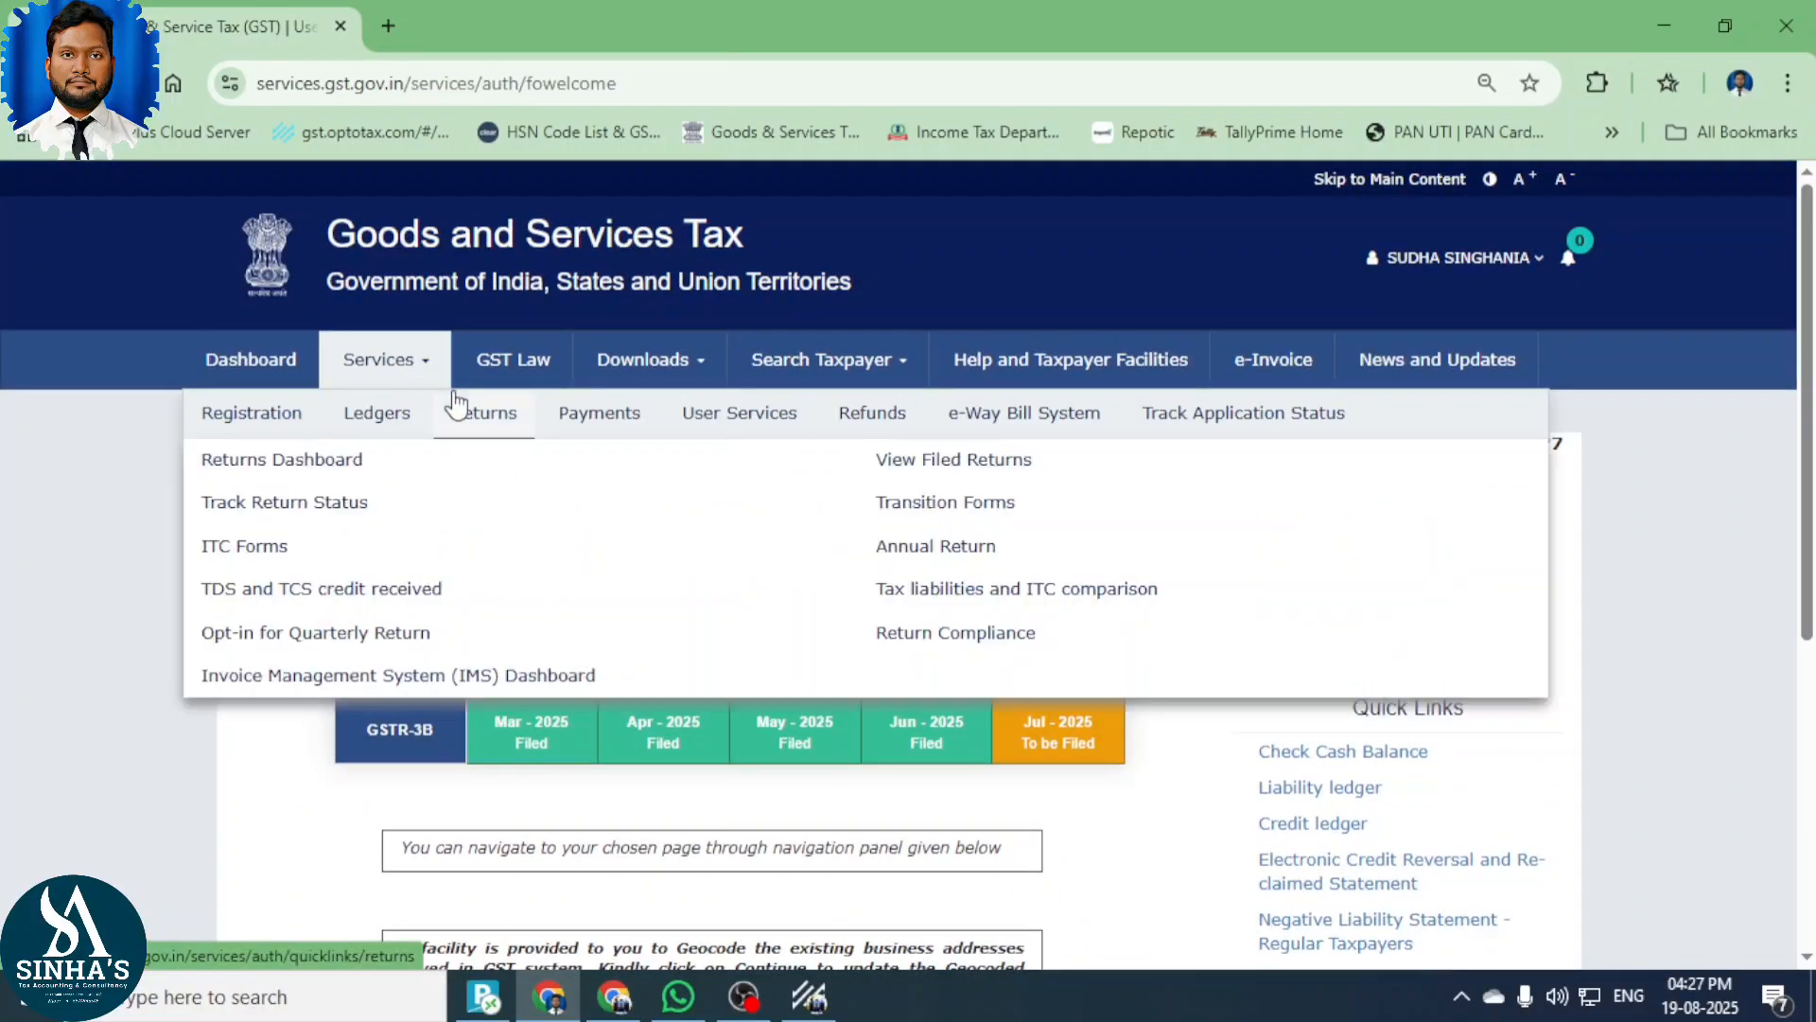
pyautogui.click(305, 464)
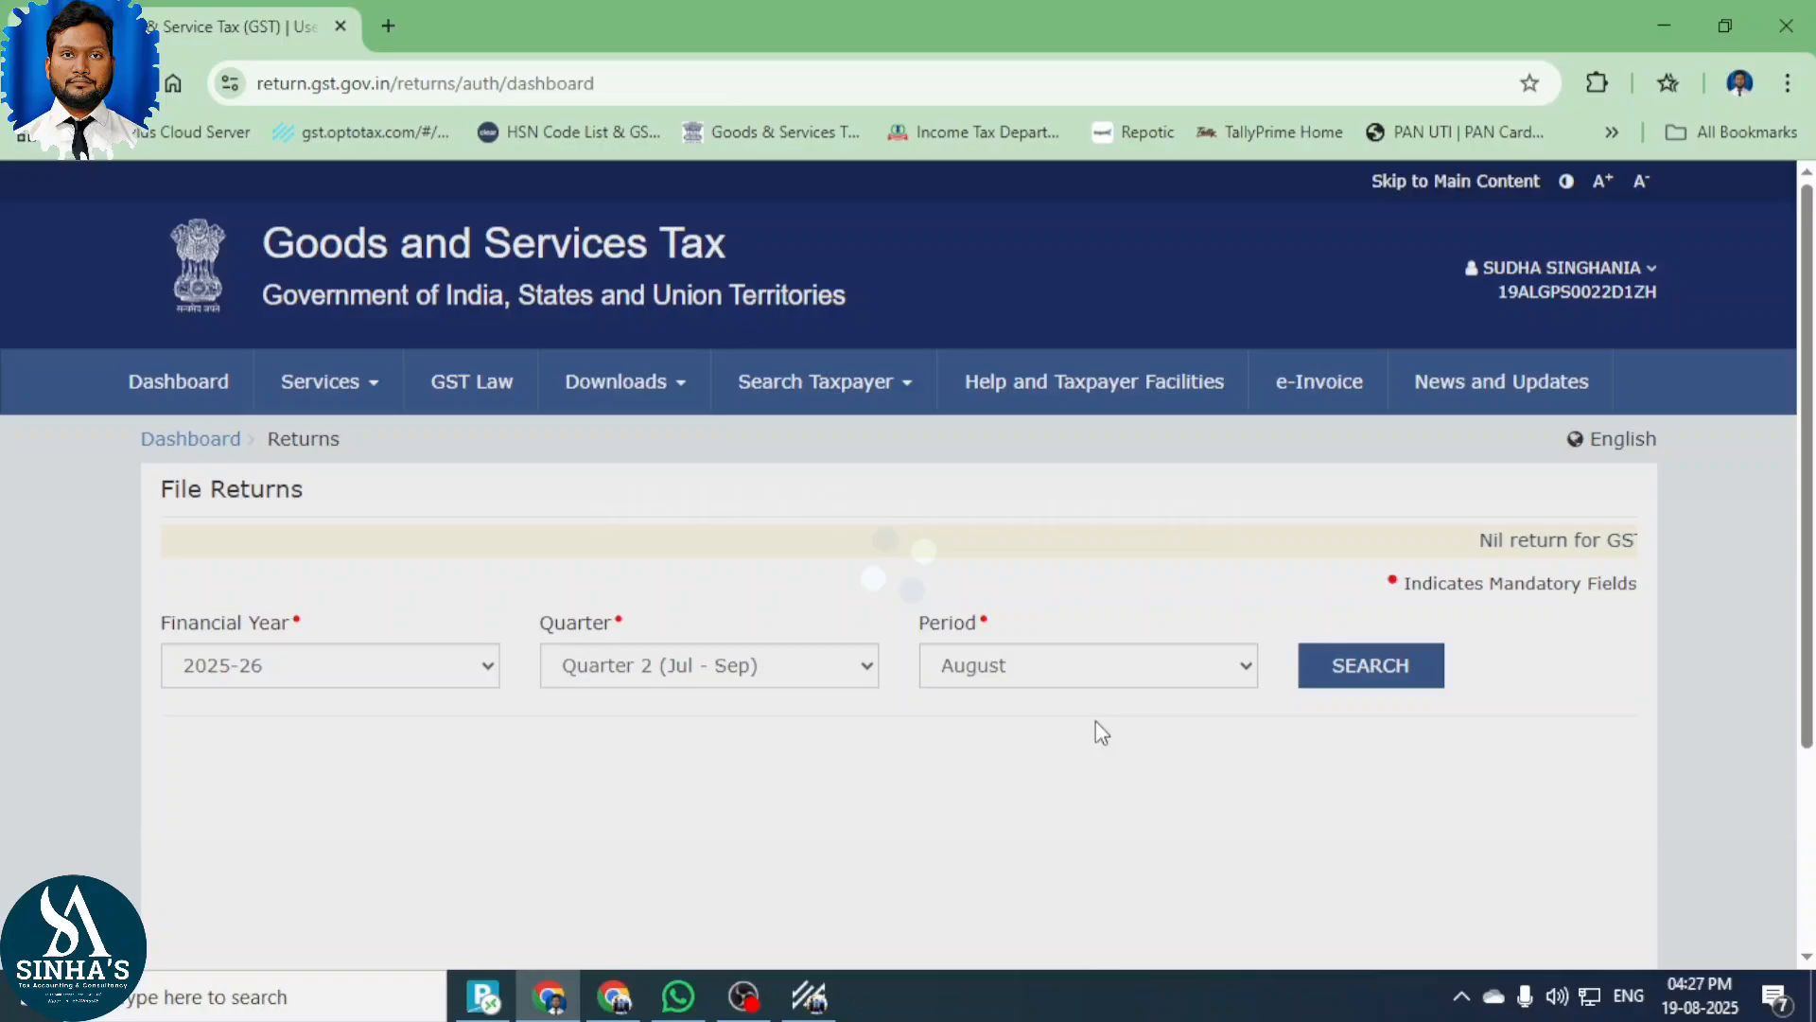
# Search the returns for July in Quarter 2 (Jul - Sep) of financial year 2025-26.
pyautogui.click(1088, 666)
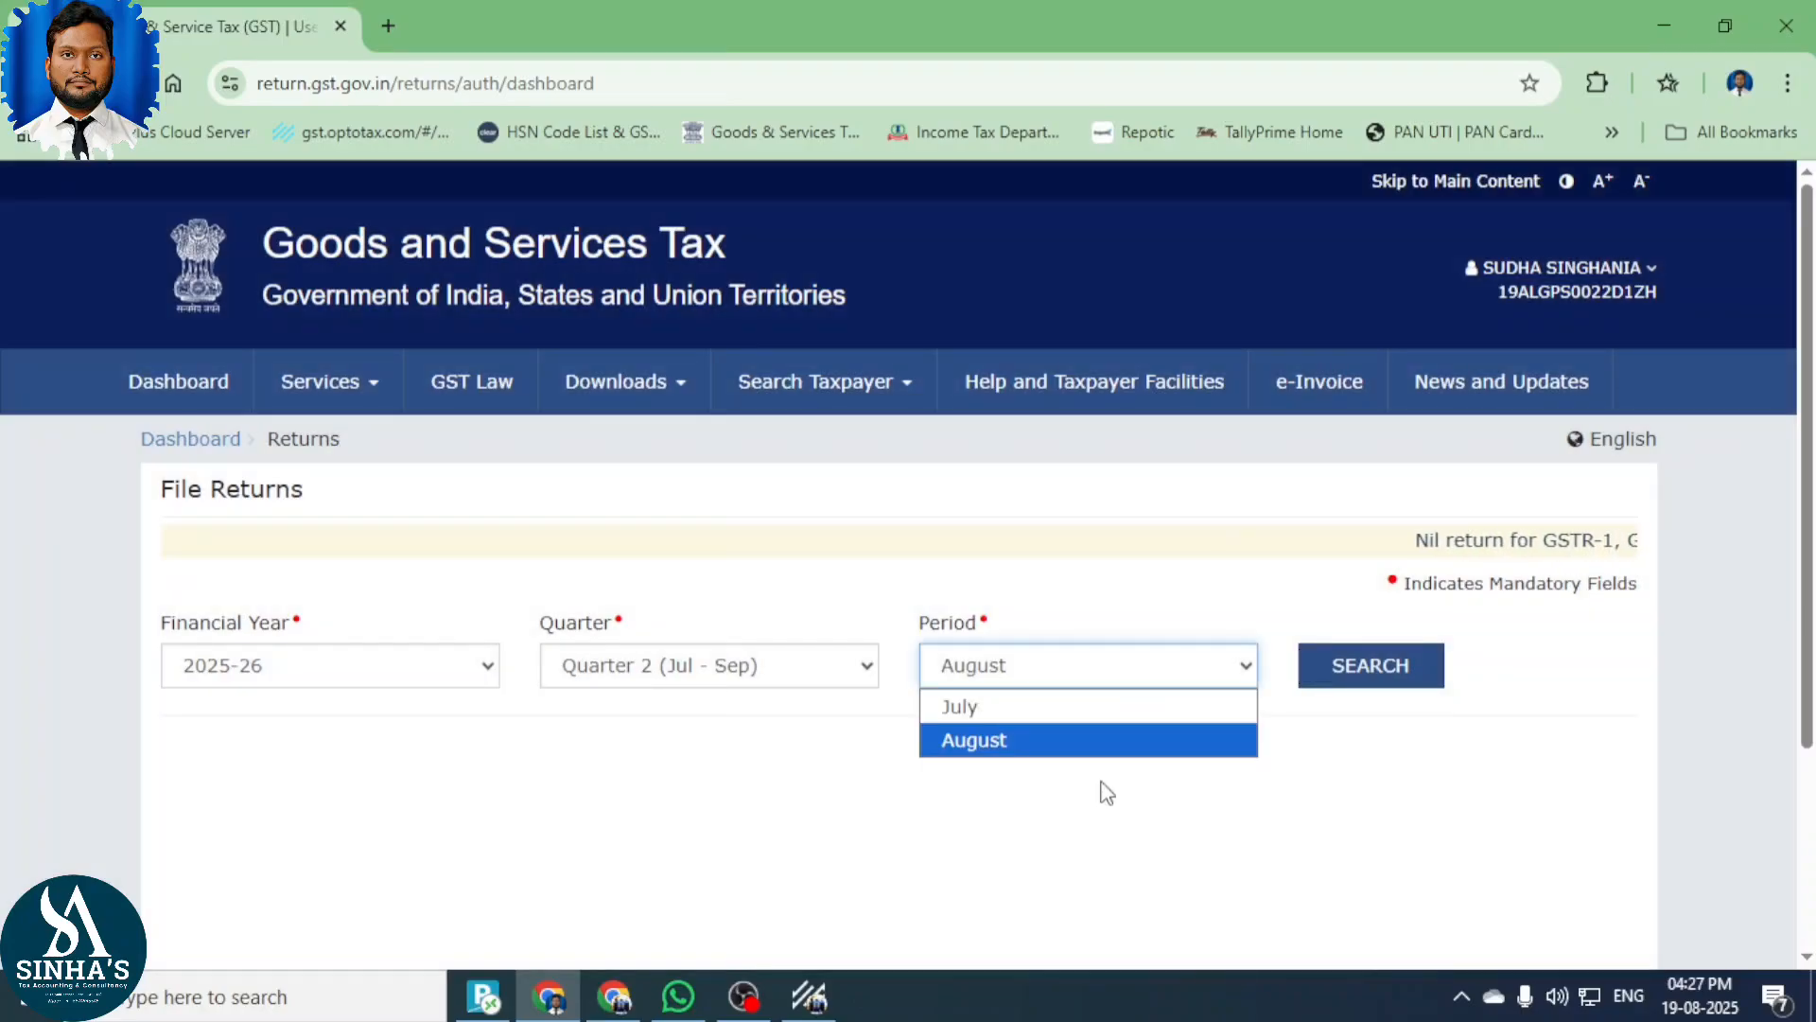
pyautogui.click(1124, 722)
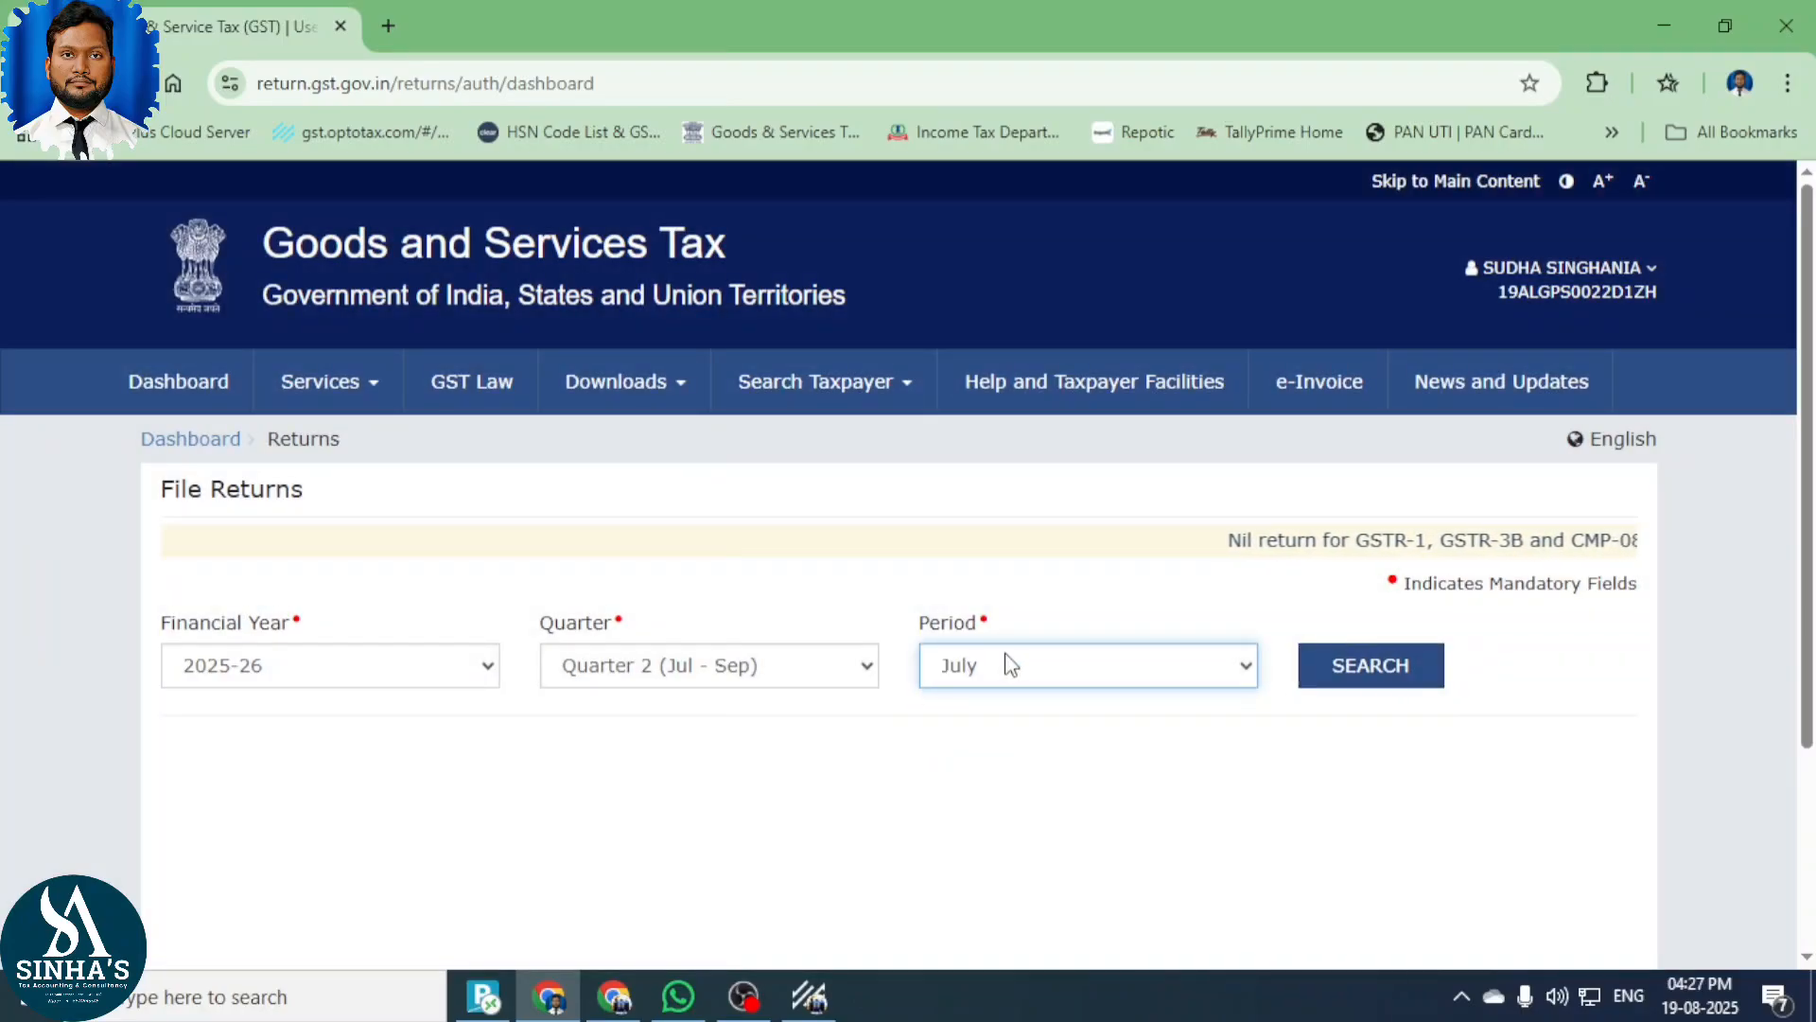
pyautogui.click(1324, 667)
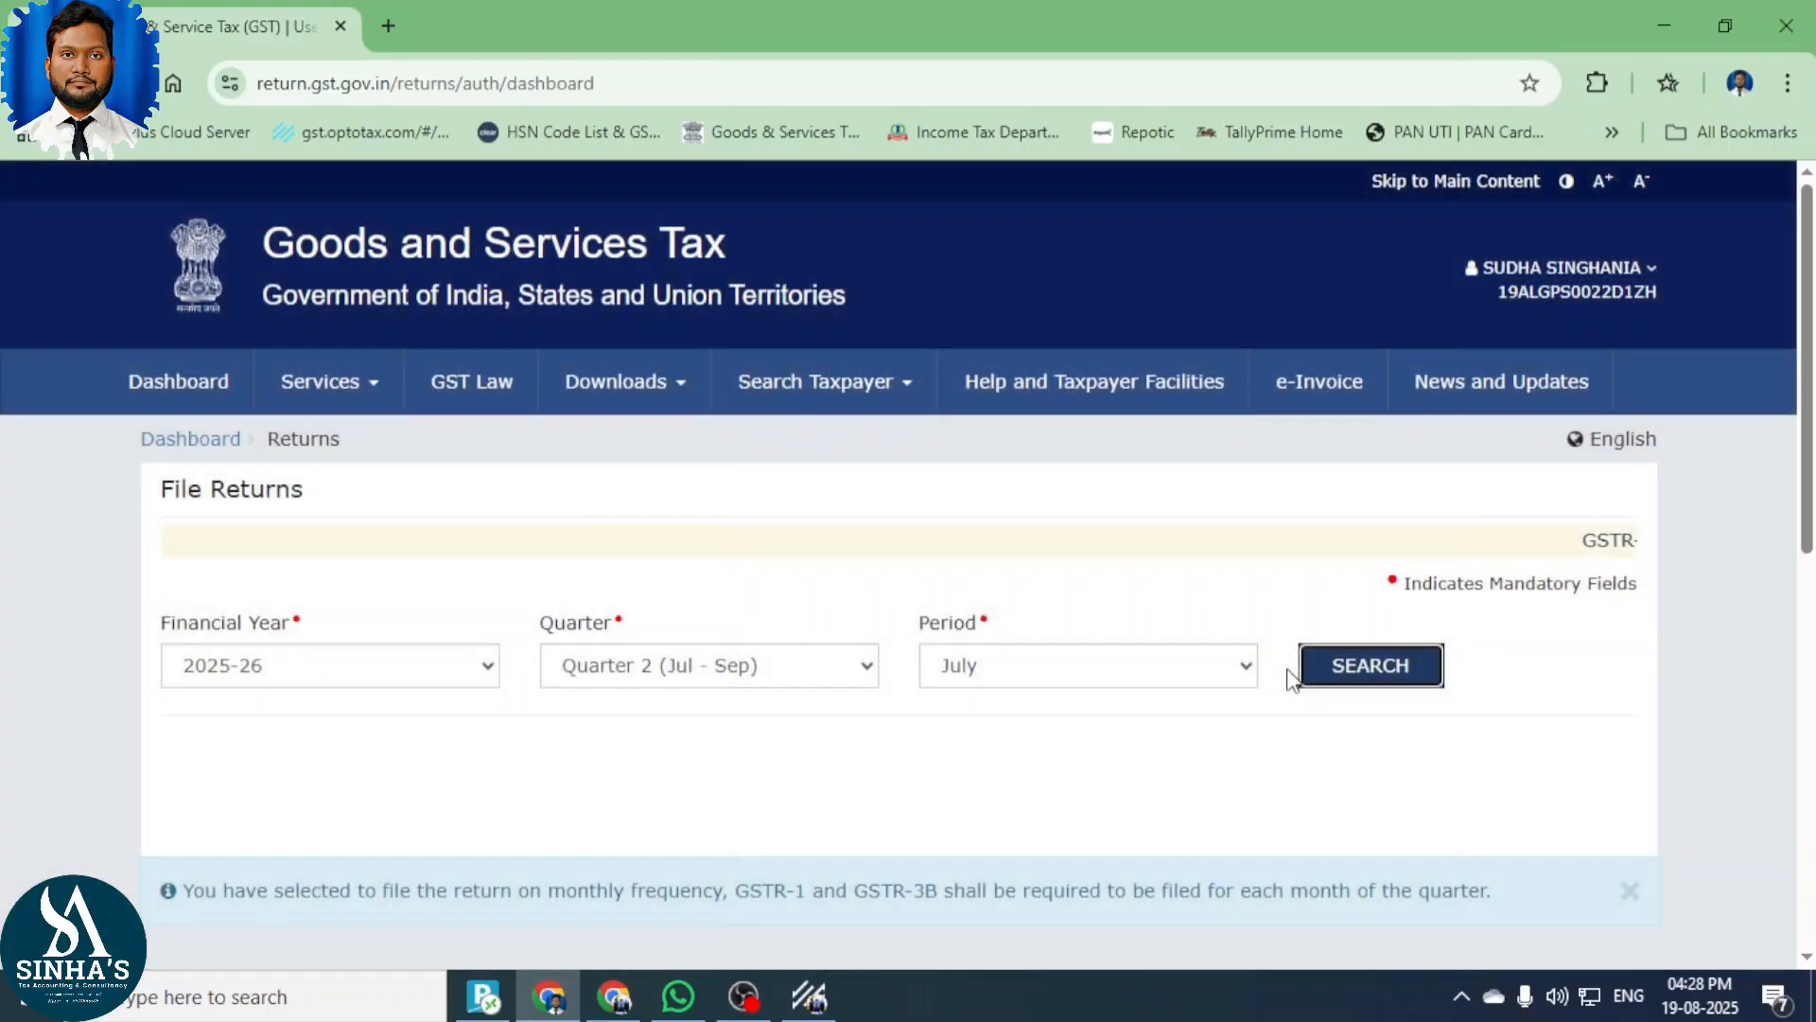
pyautogui.scroll(-7, 1201, 634)
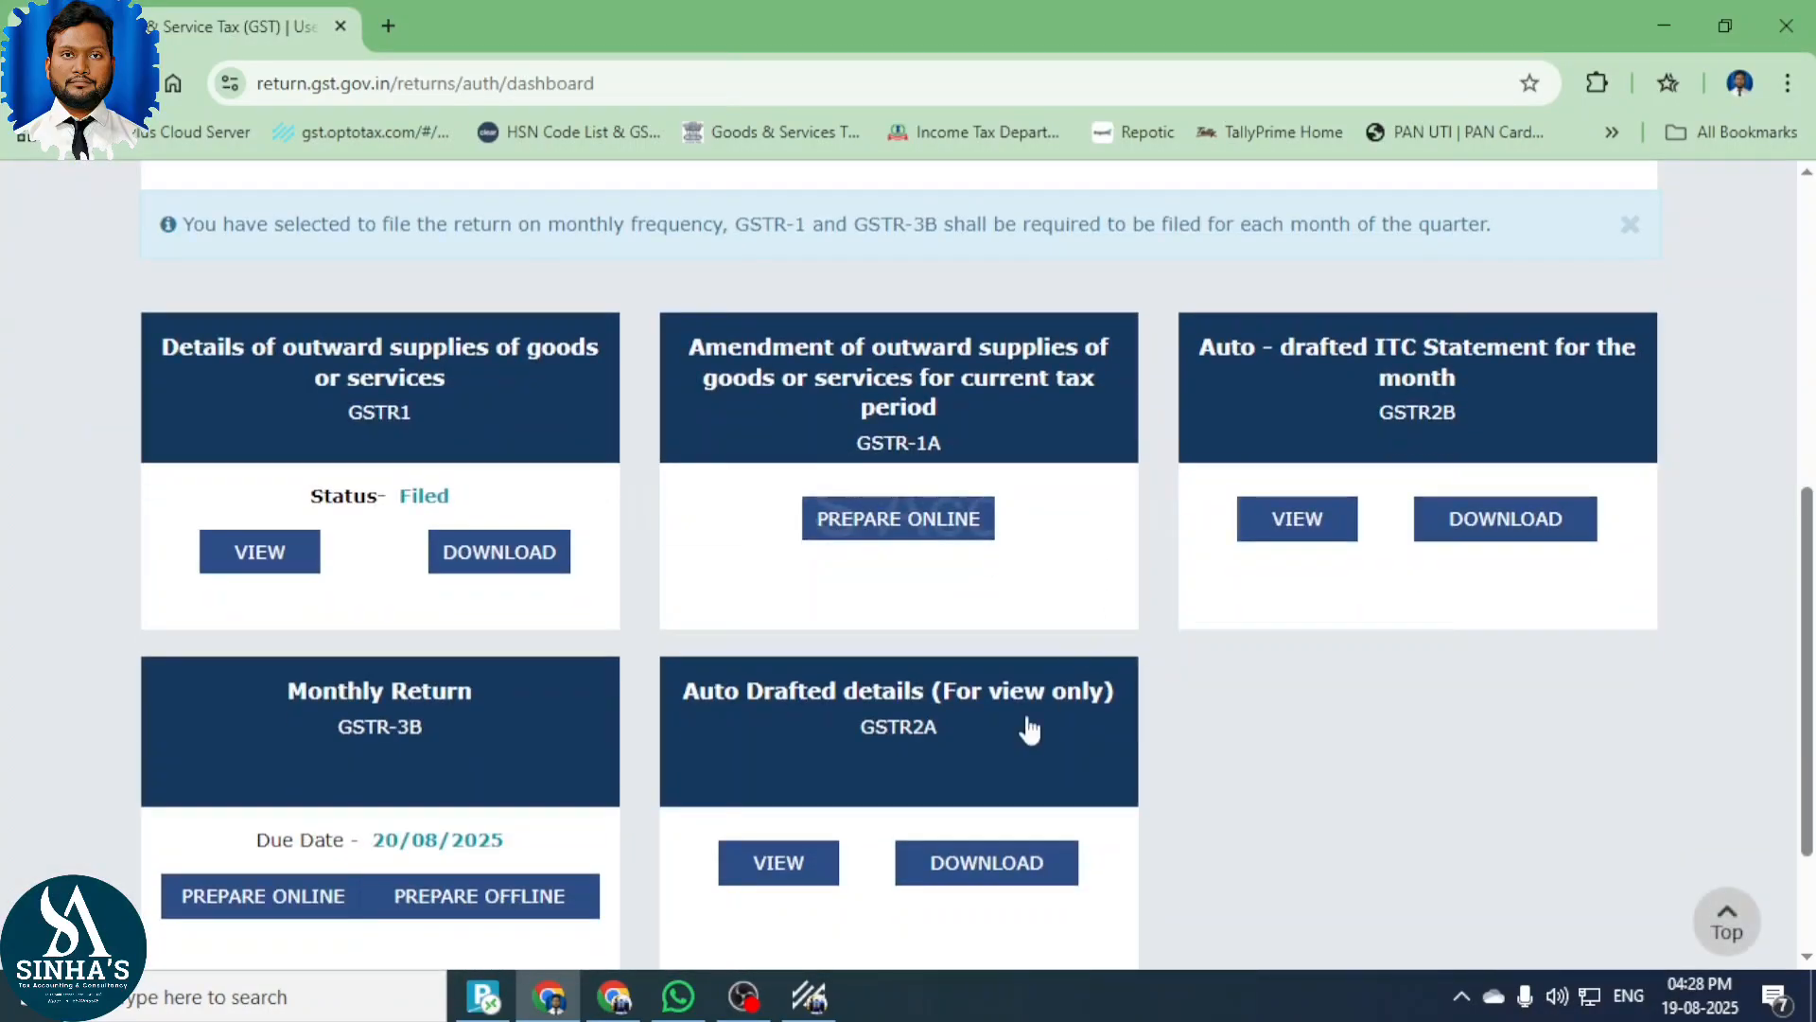
pyautogui.scroll(-2, 372, 806)
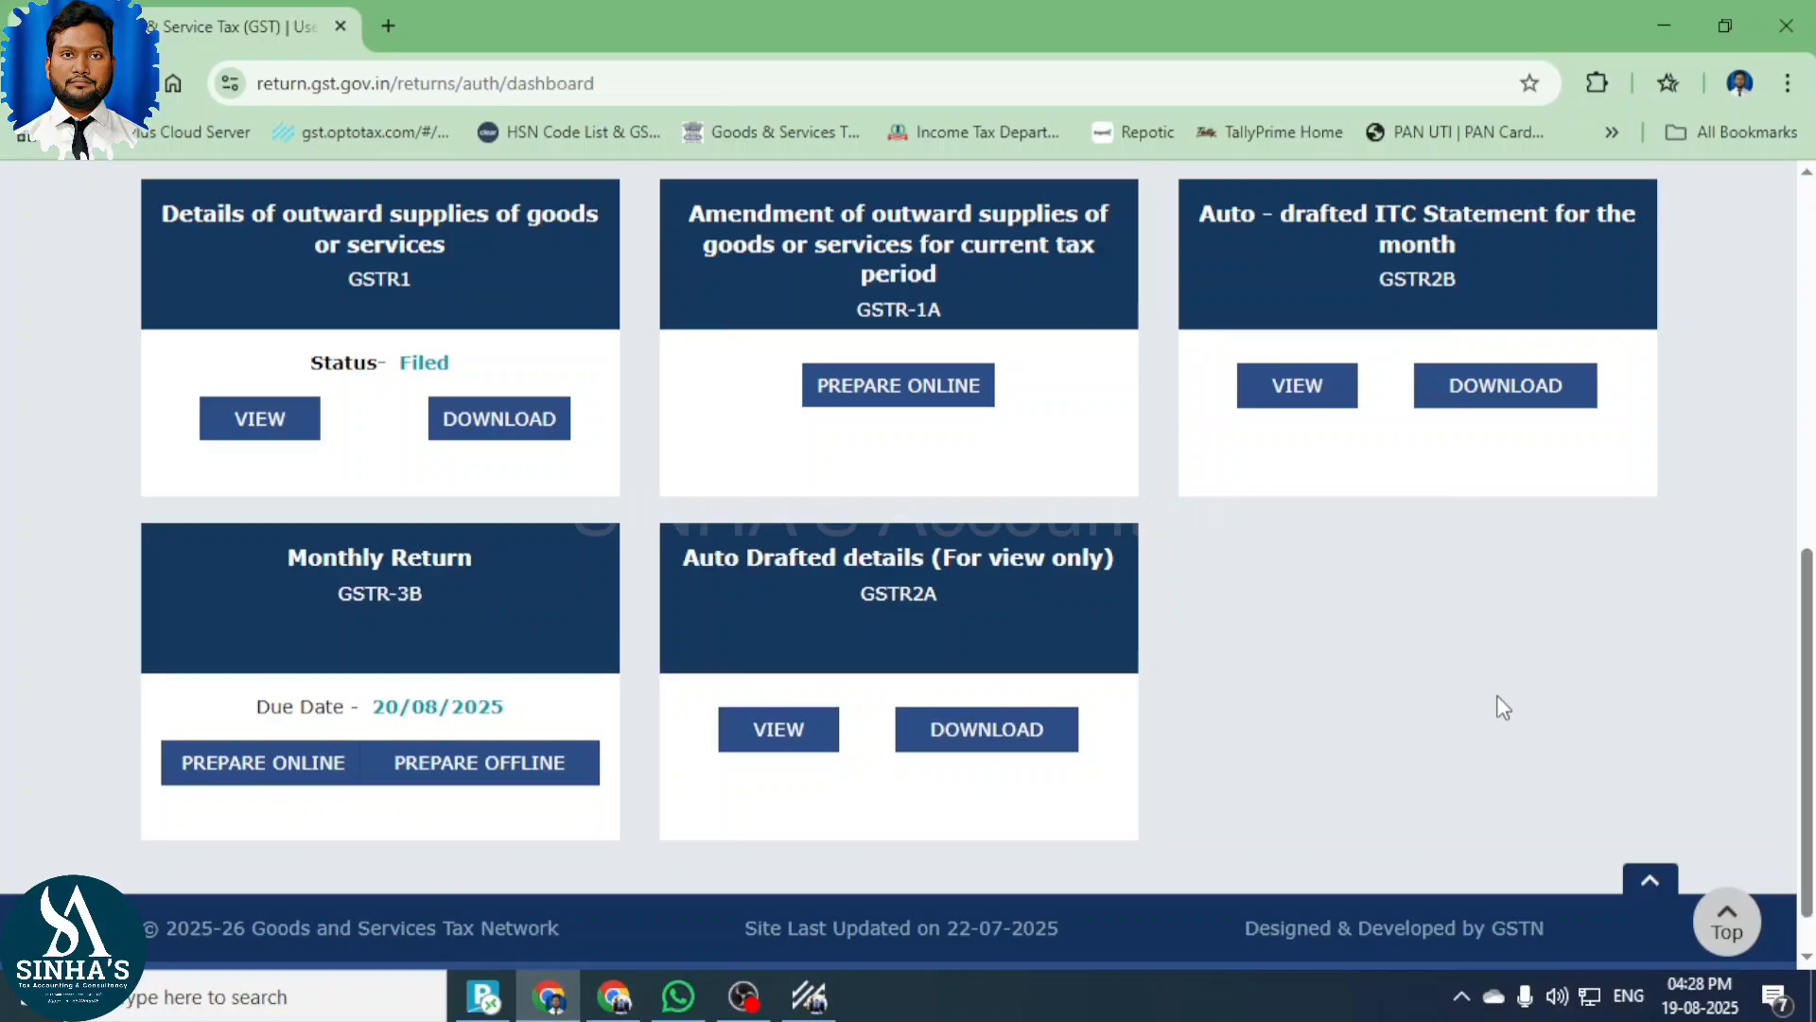
# Check the input tax credit section of the GSTR-3B report in TallyPrime and return to the GST portal.
pyautogui.hotkey('alt', 'Tab')
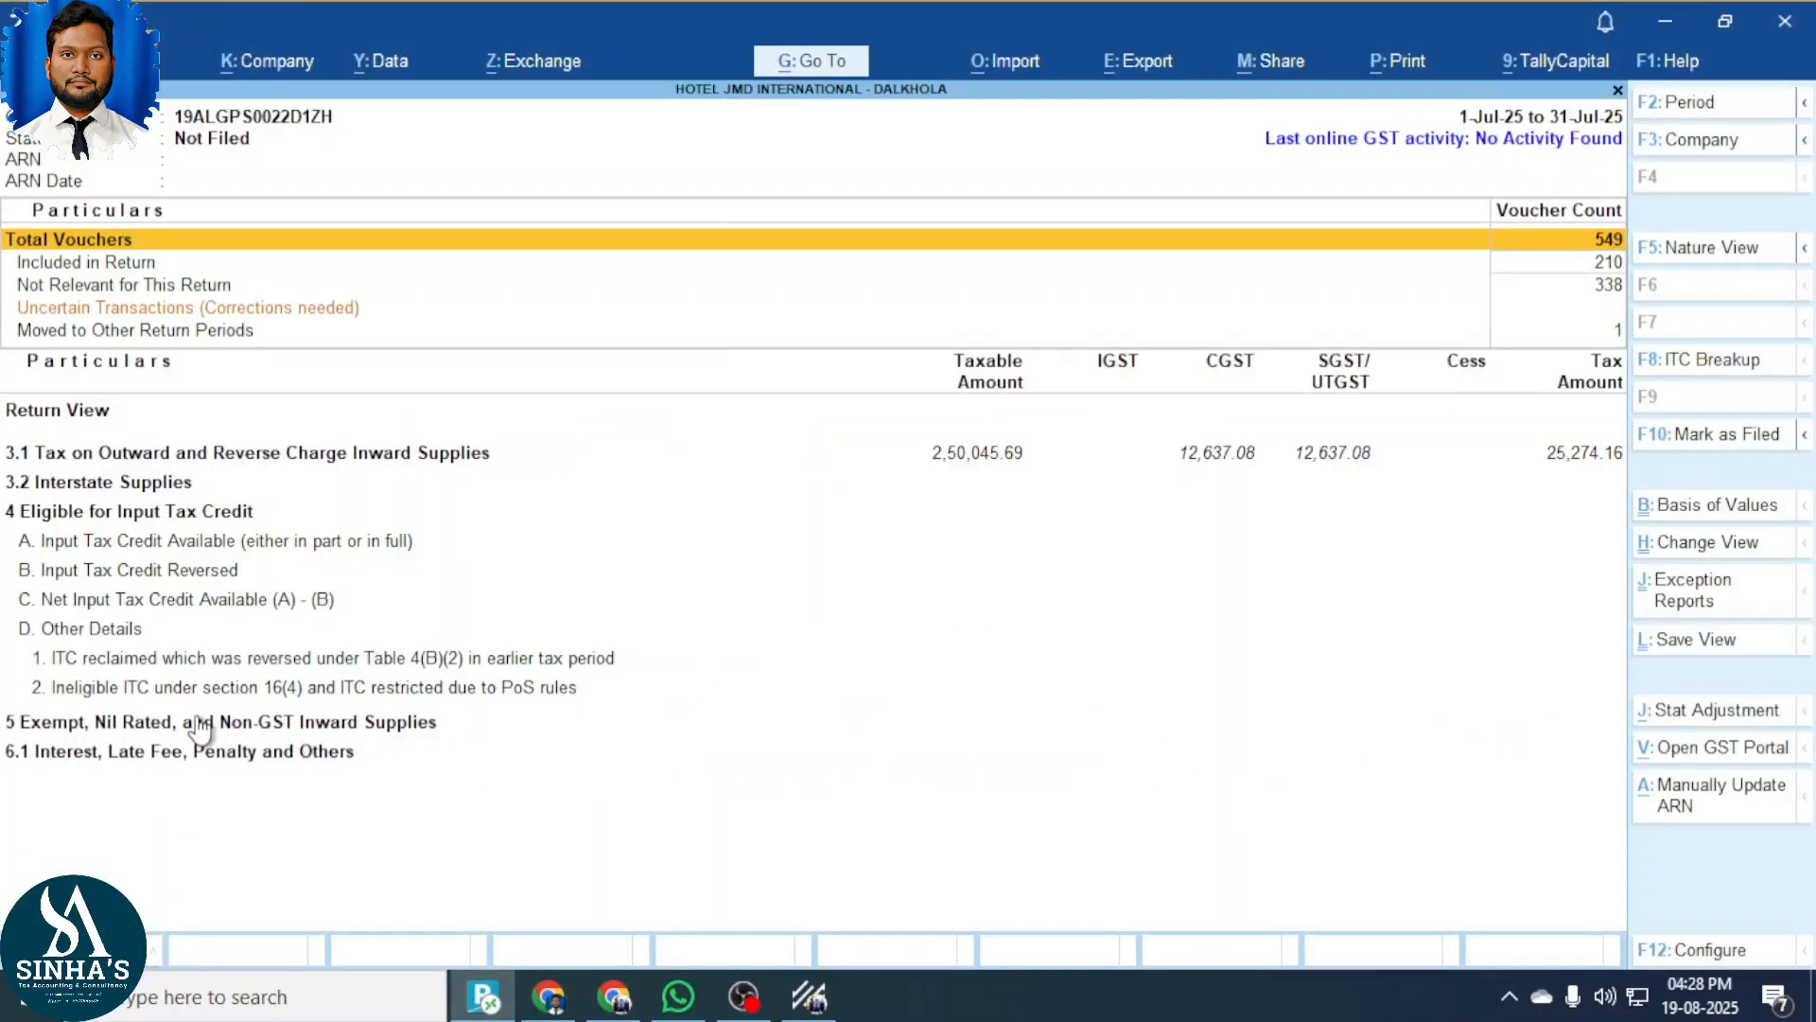
pyautogui.click(137, 668)
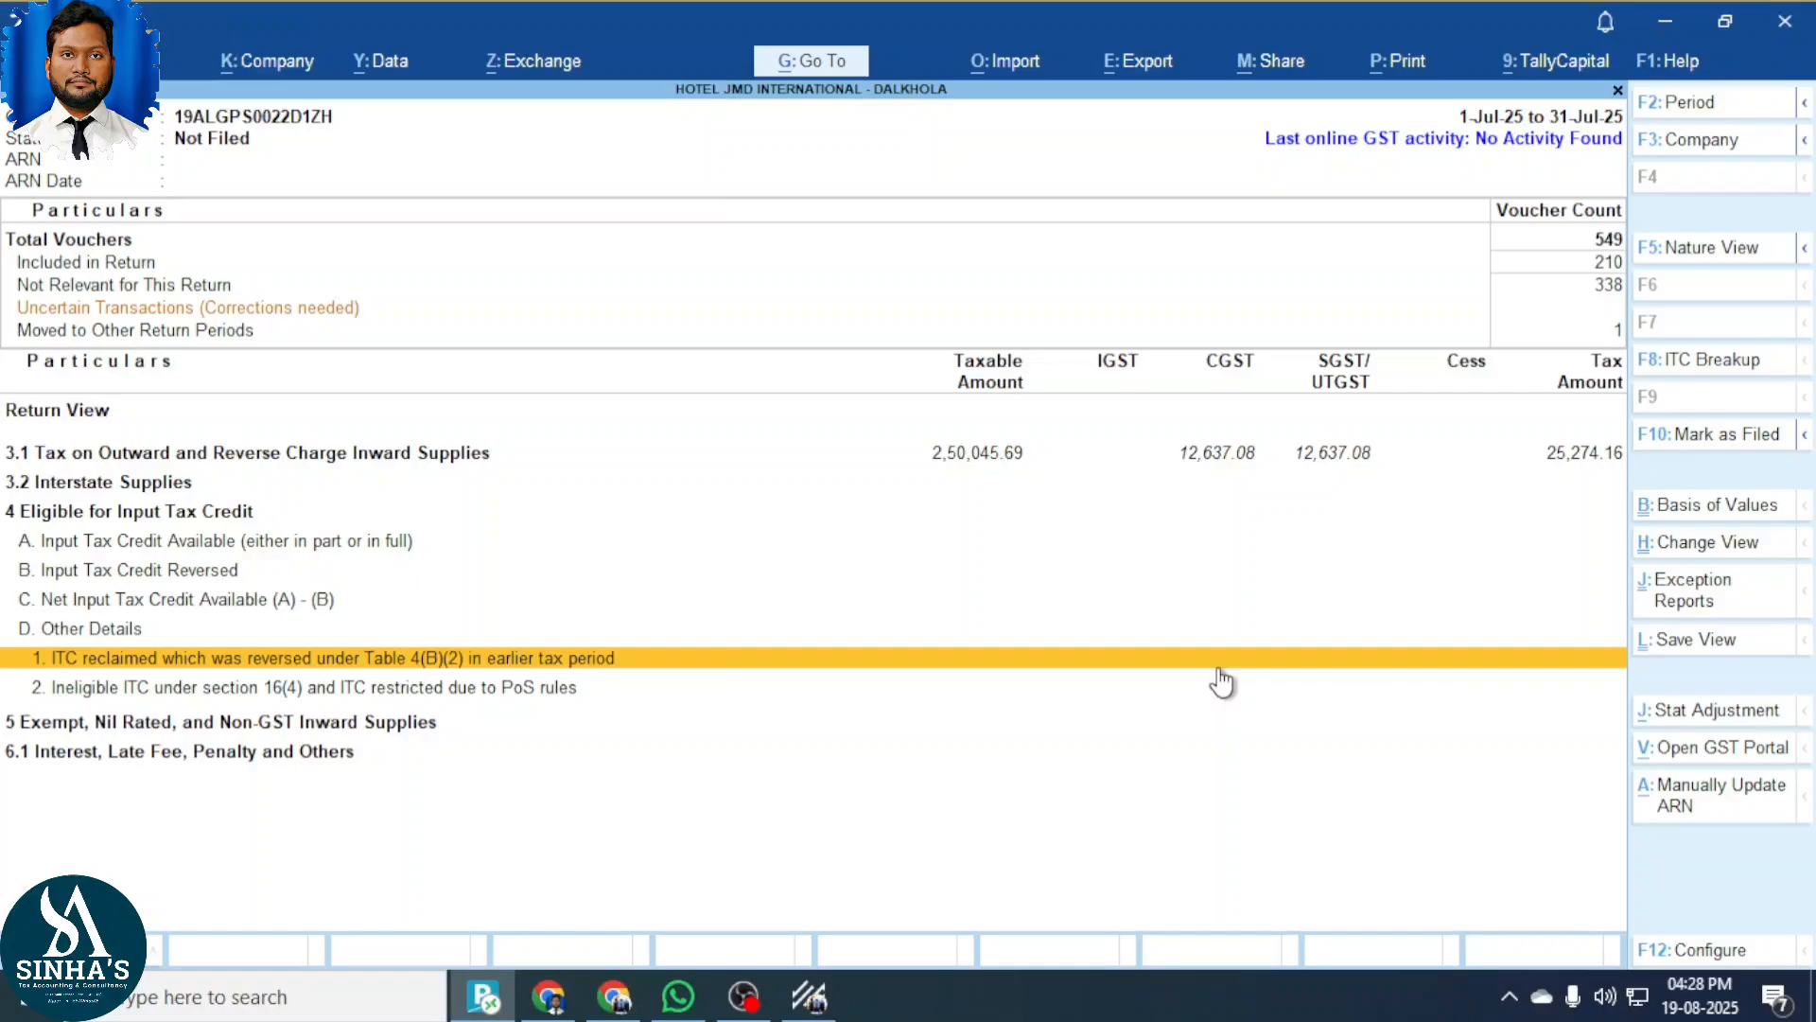
pyautogui.hotkey('alt', 'Tab')
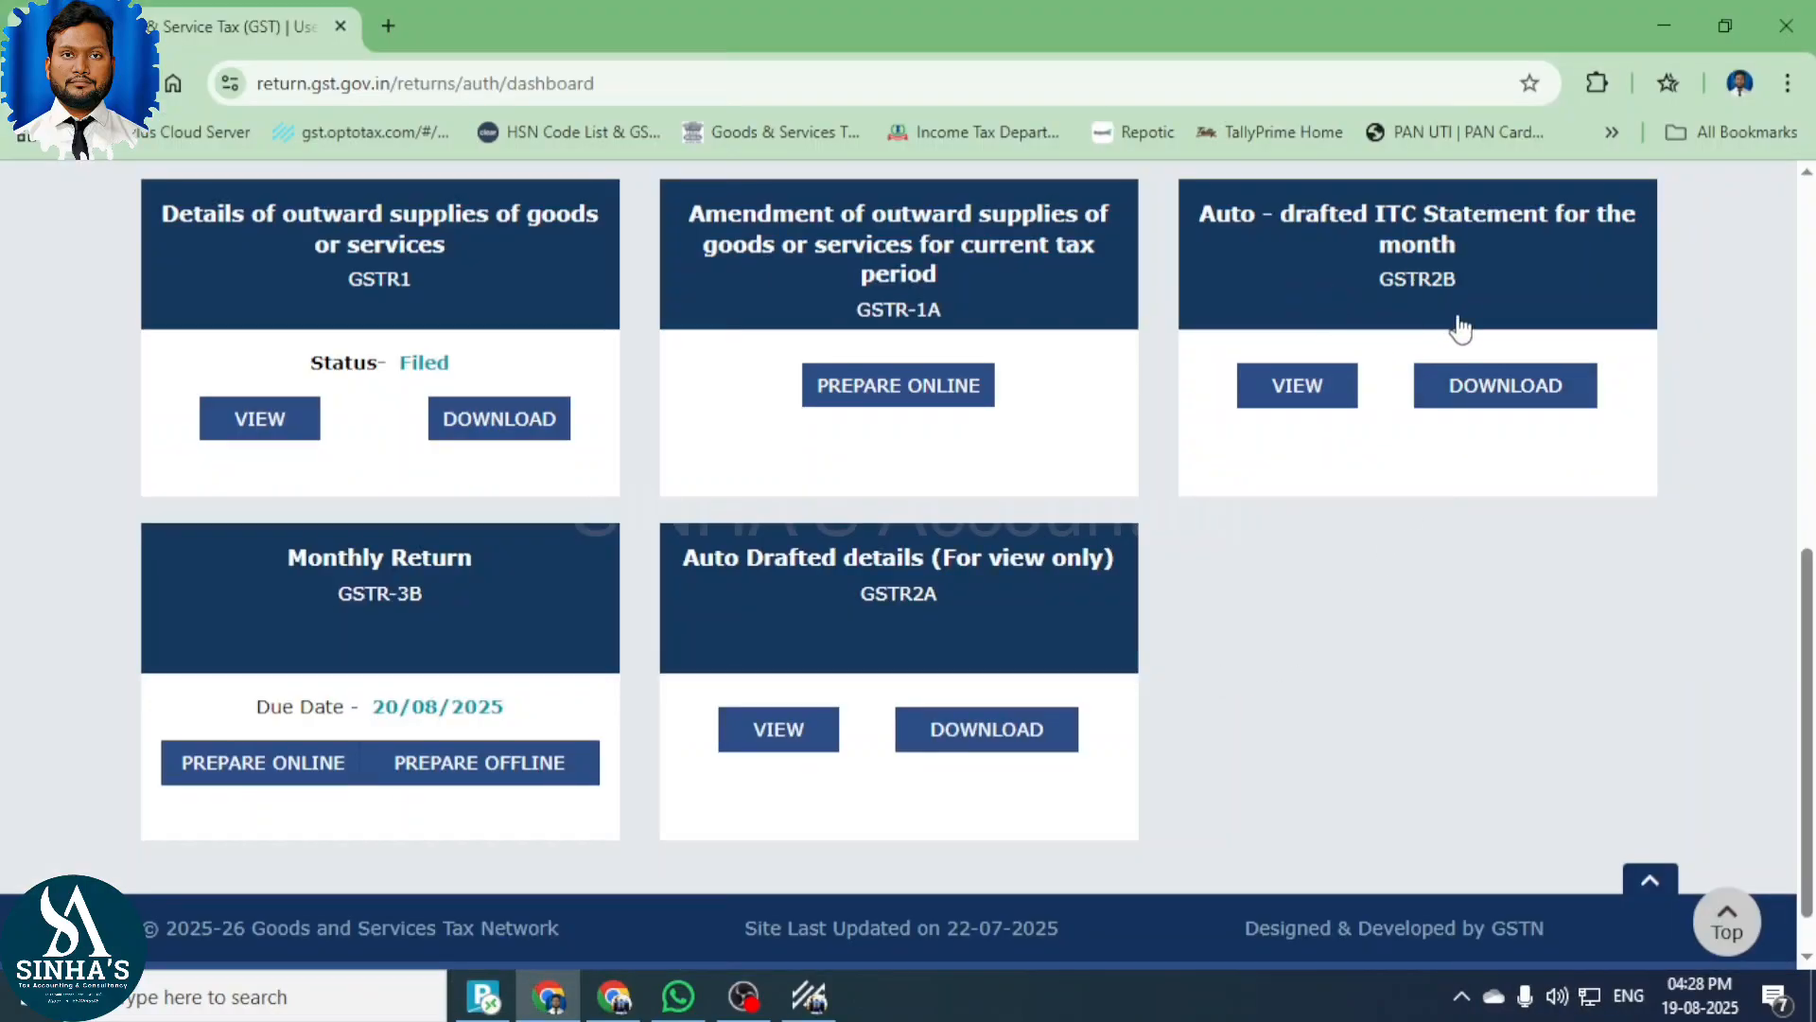
# View the auto-drafted GSTR-2B ITC statement for July and read its summary message and return period.
pyautogui.click(1286, 405)
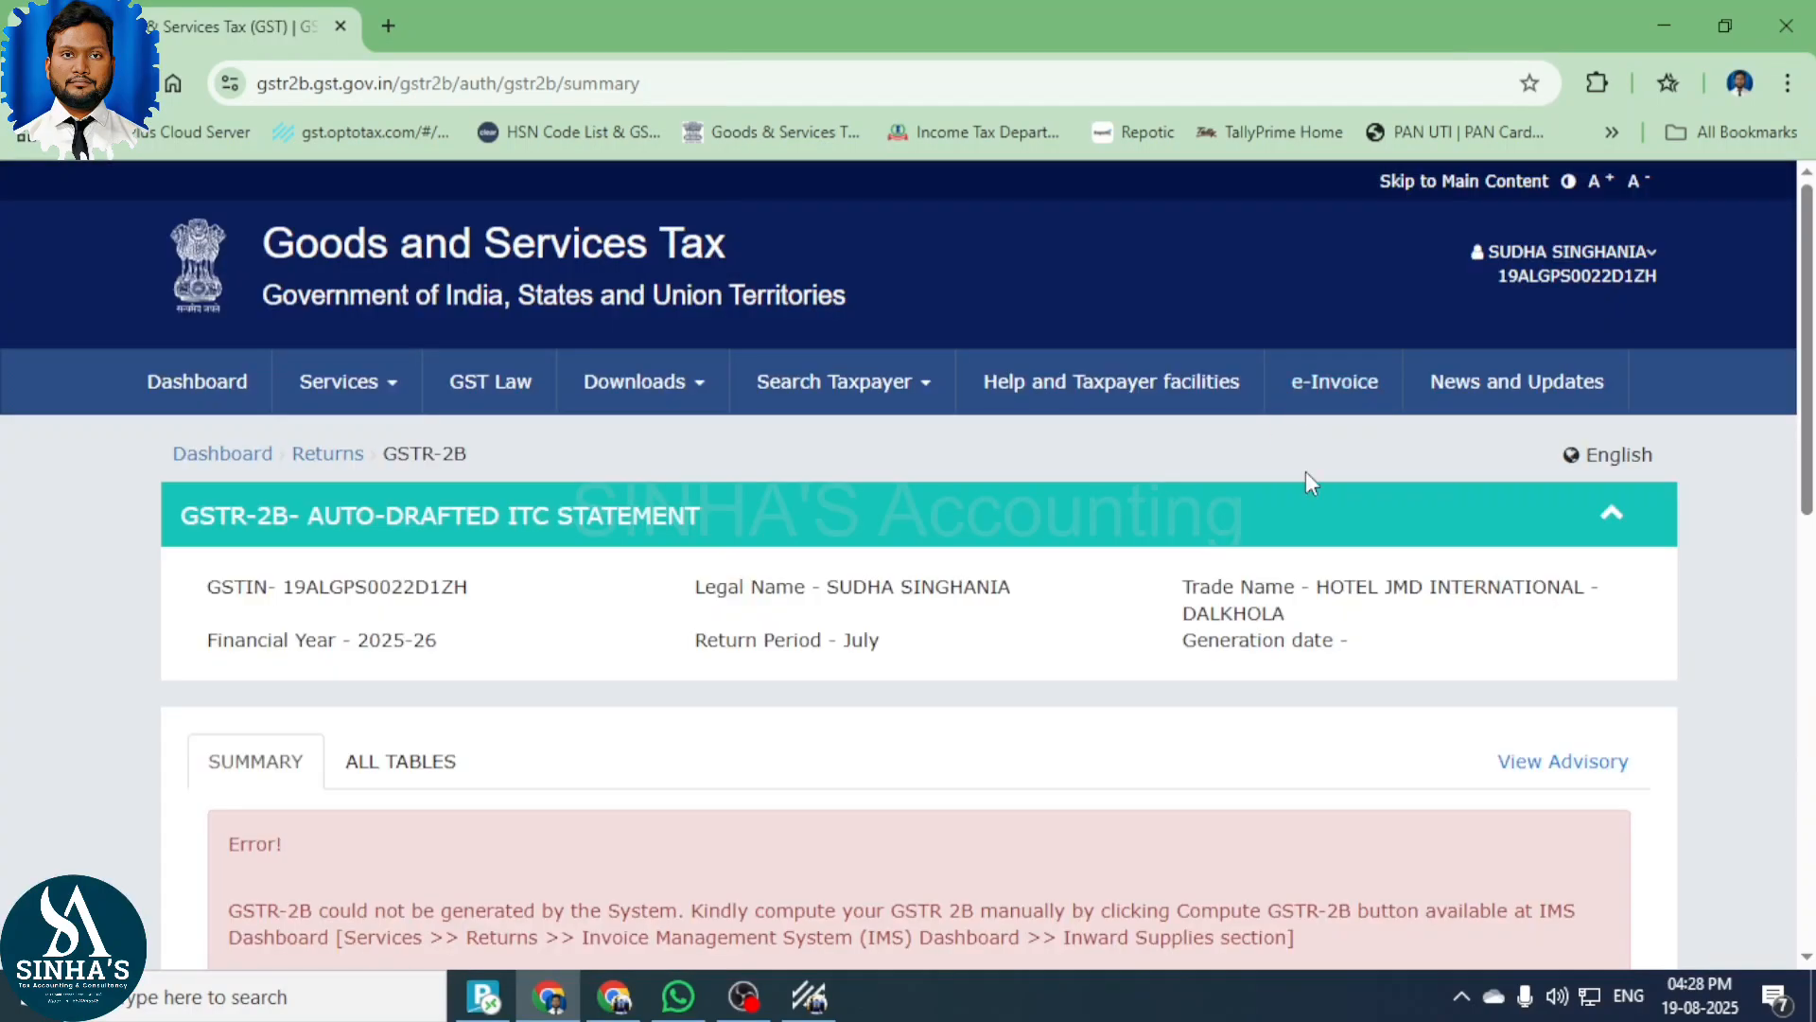
pyautogui.scroll(-9, 975, 717)
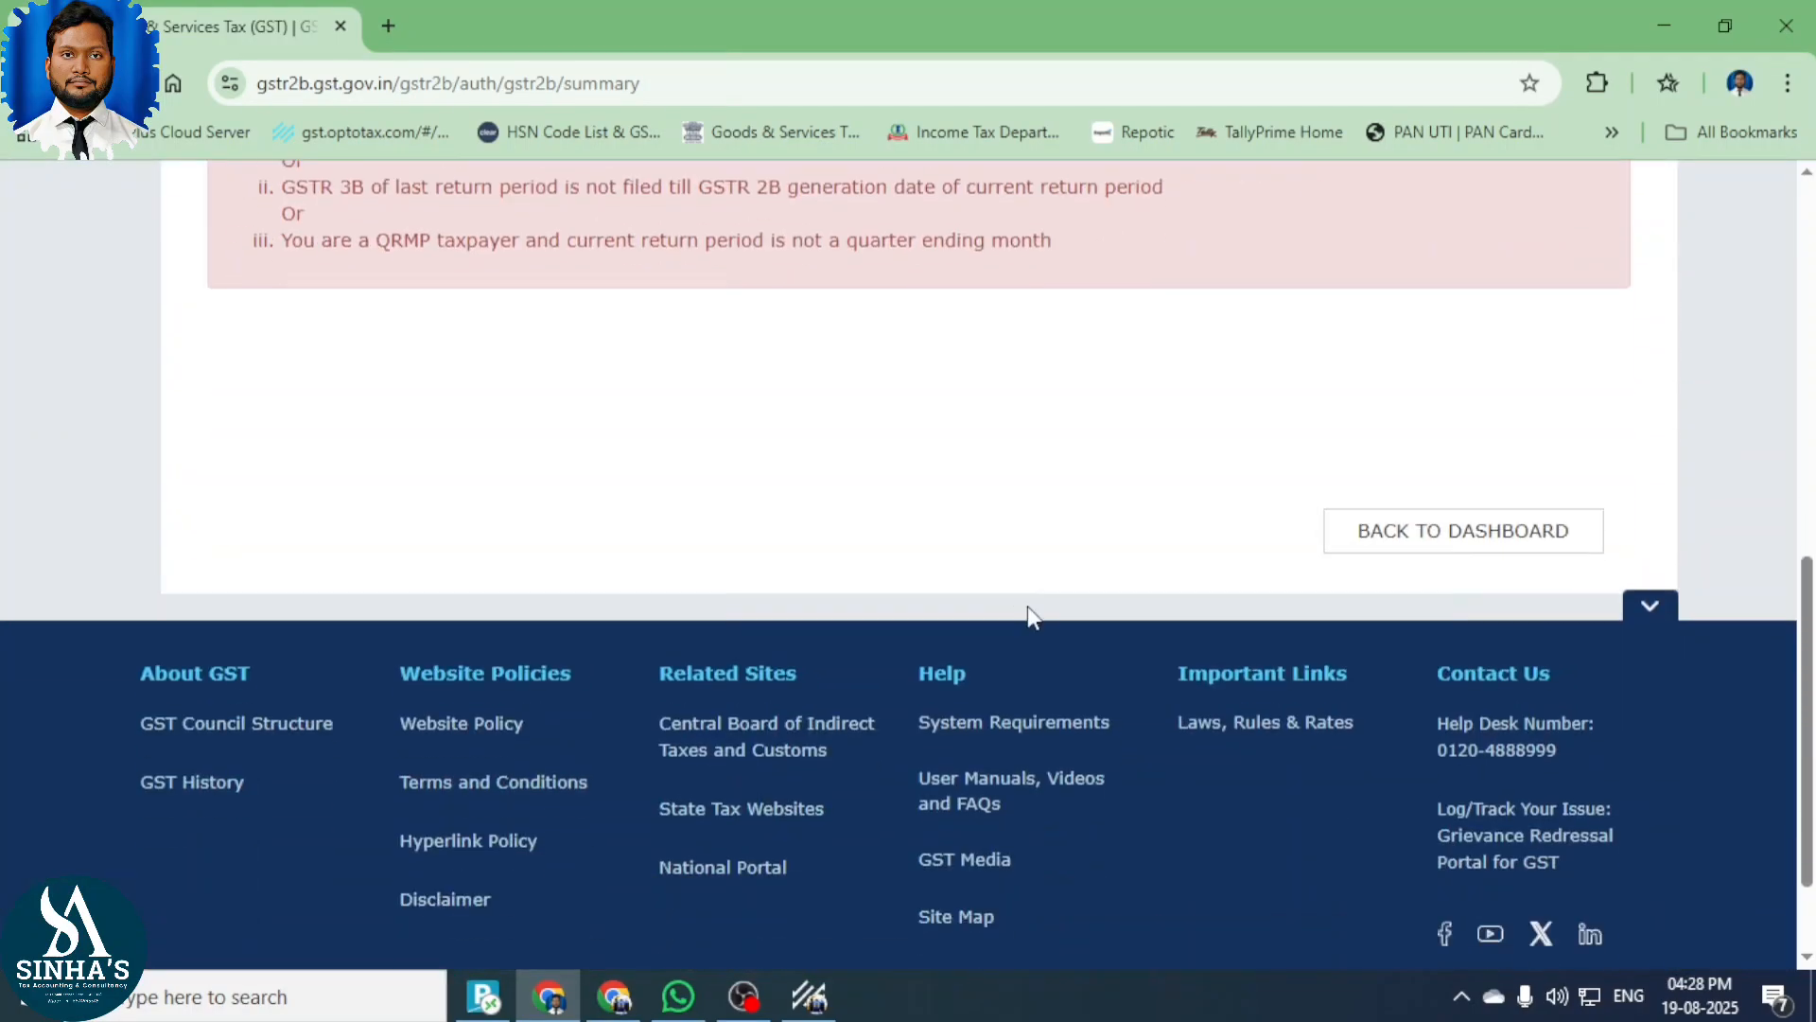
pyautogui.scroll(2, 1077, 496)
pyautogui.scroll(5, 1076, 496)
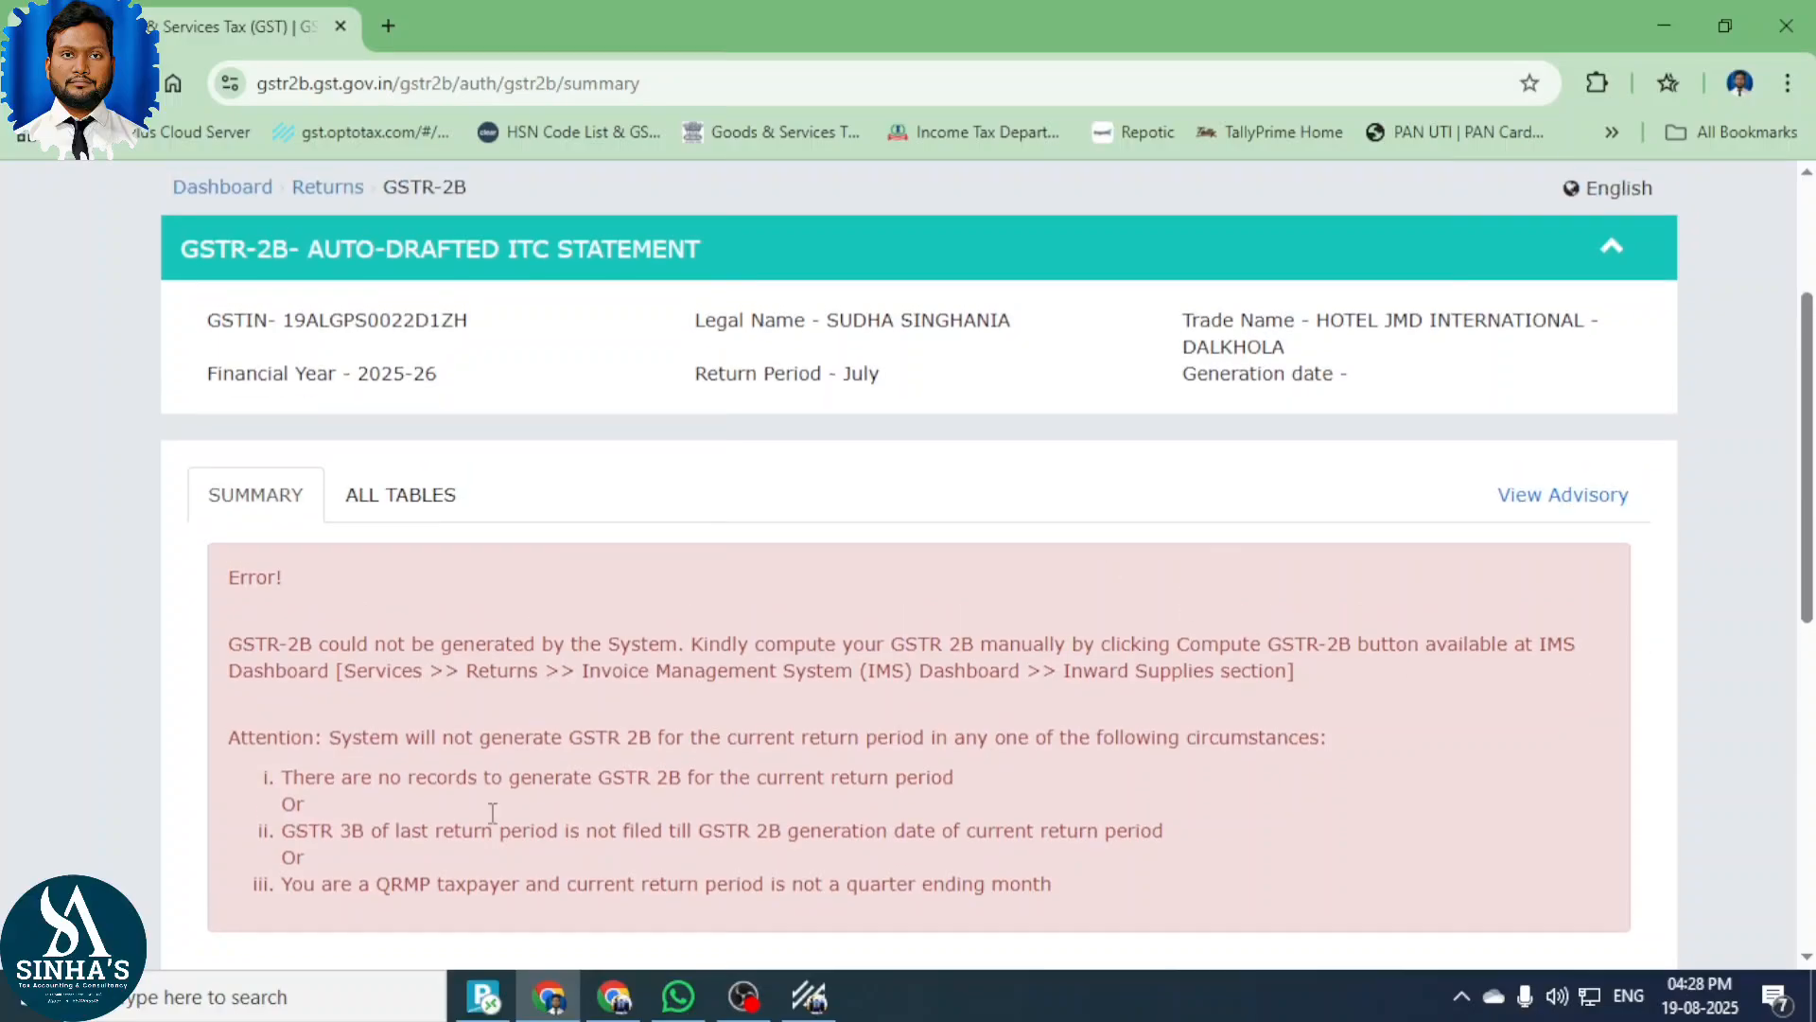
pyautogui.scroll(3, 1233, 502)
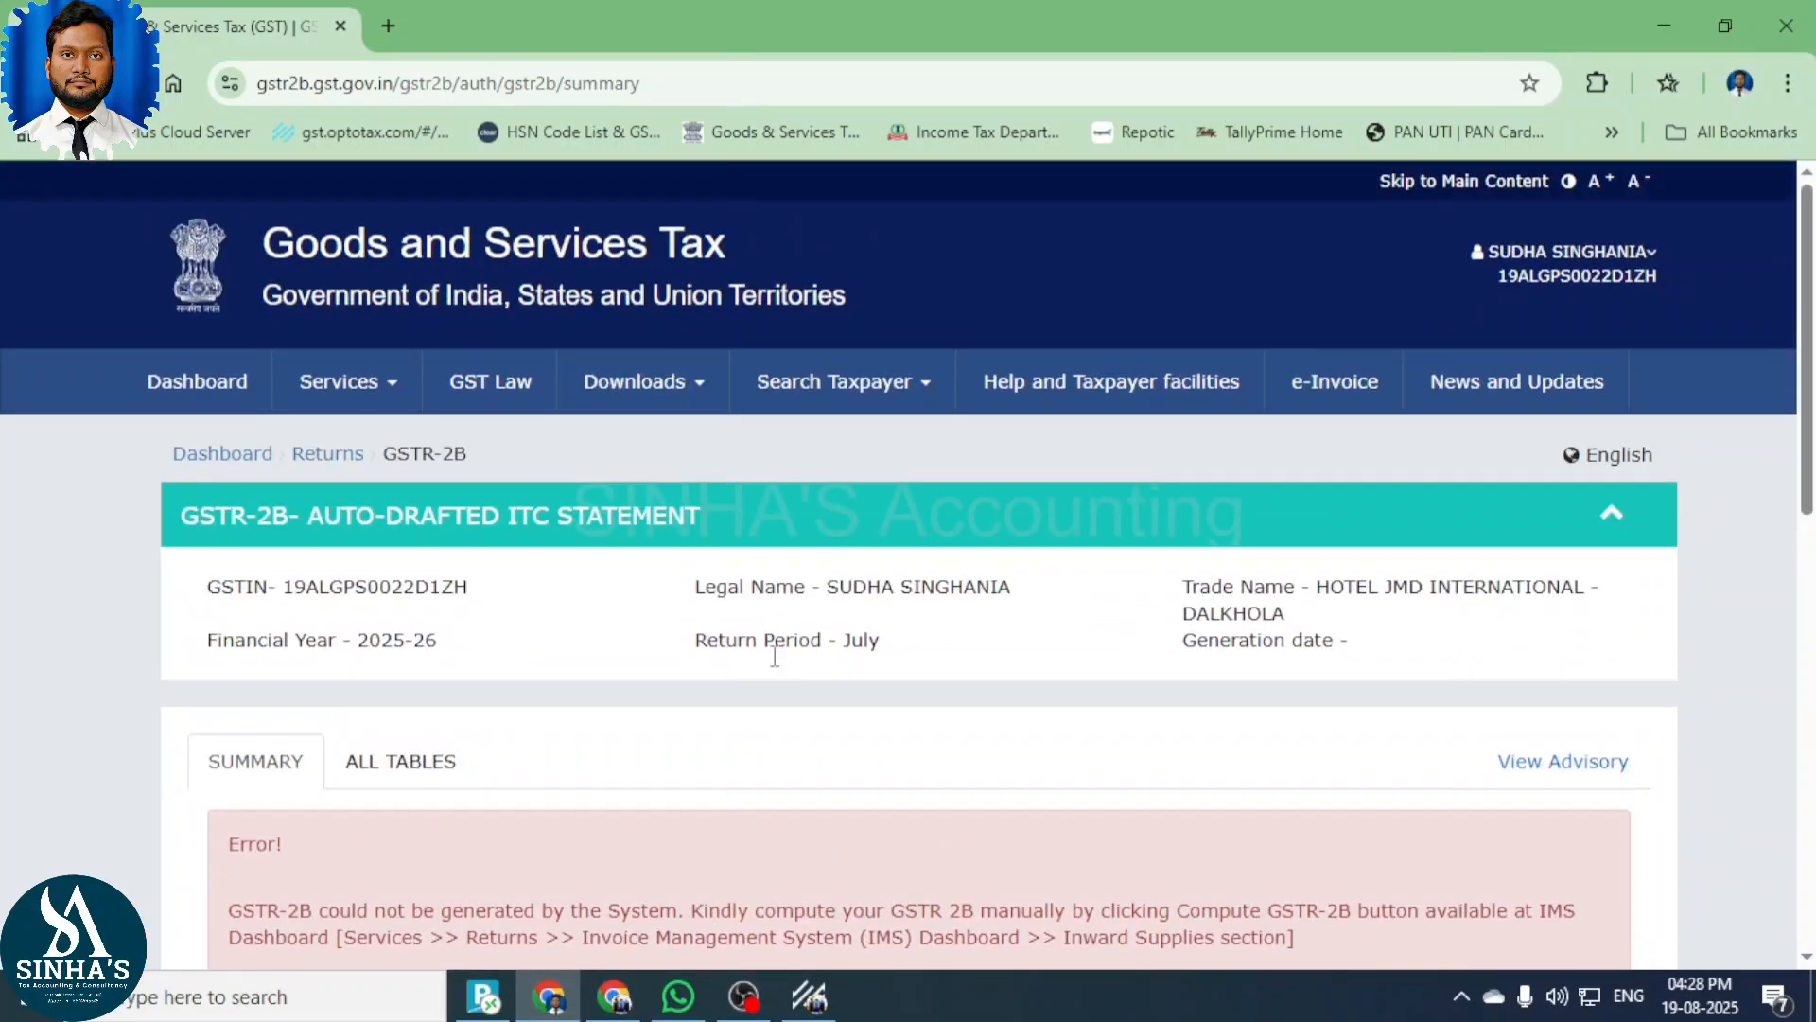
pyautogui.moveTo(841, 650); pyautogui.dragTo(899, 661)
pyautogui.click(1087, 677)
# Go back from GSTR-2B to the returns dashboard and search the returns for July of 2025-26.
pyautogui.scroll(-8, 1135, 681)
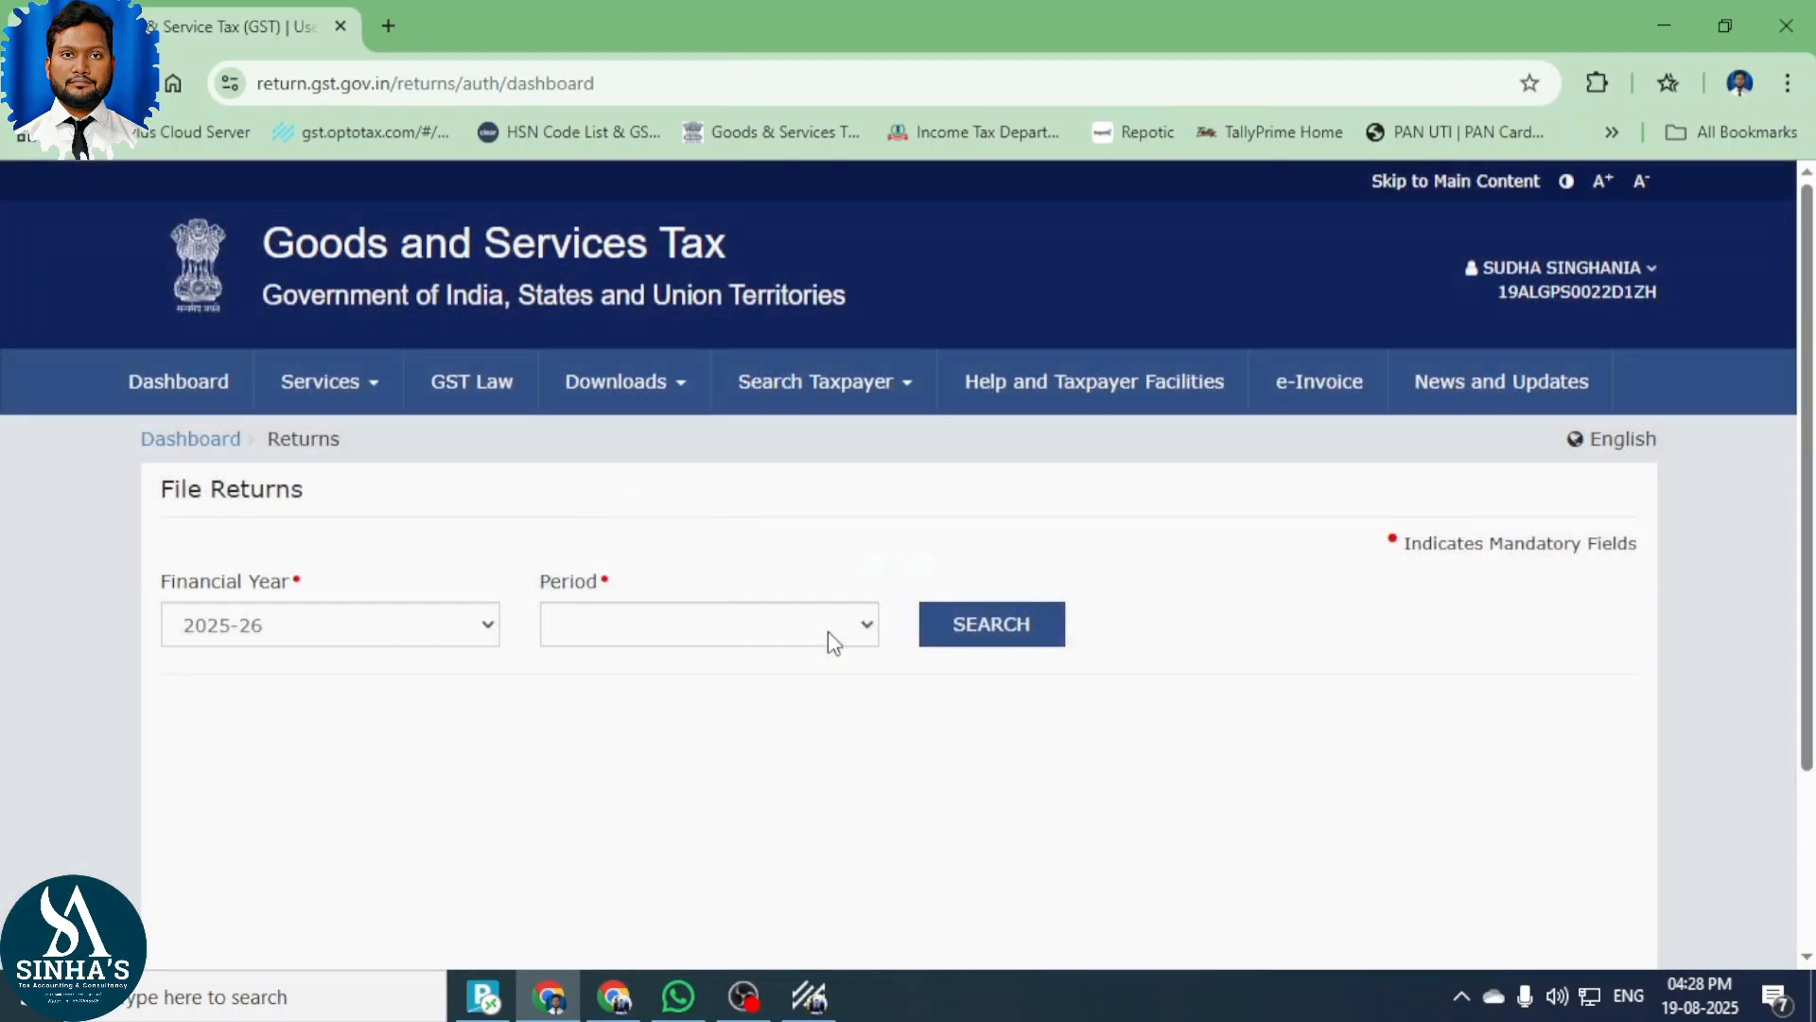
pyautogui.click(827, 632)
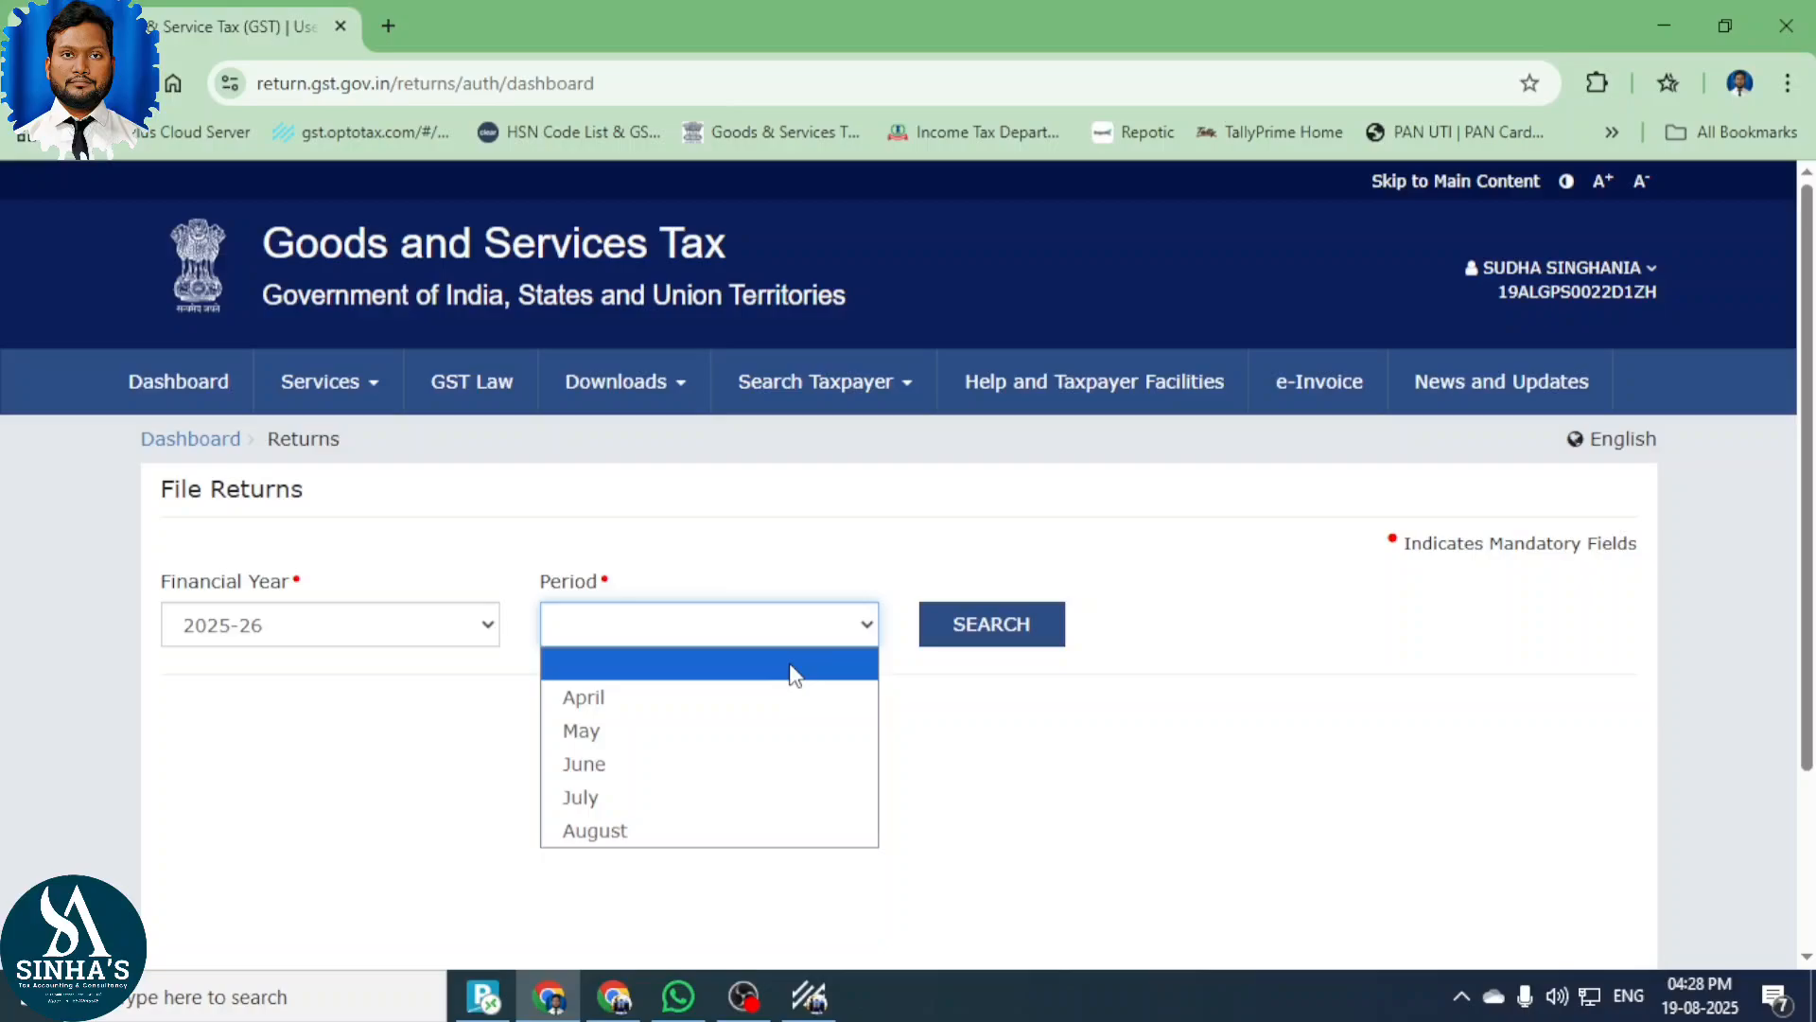
pyautogui.click(705, 797)
pyautogui.click(1001, 635)
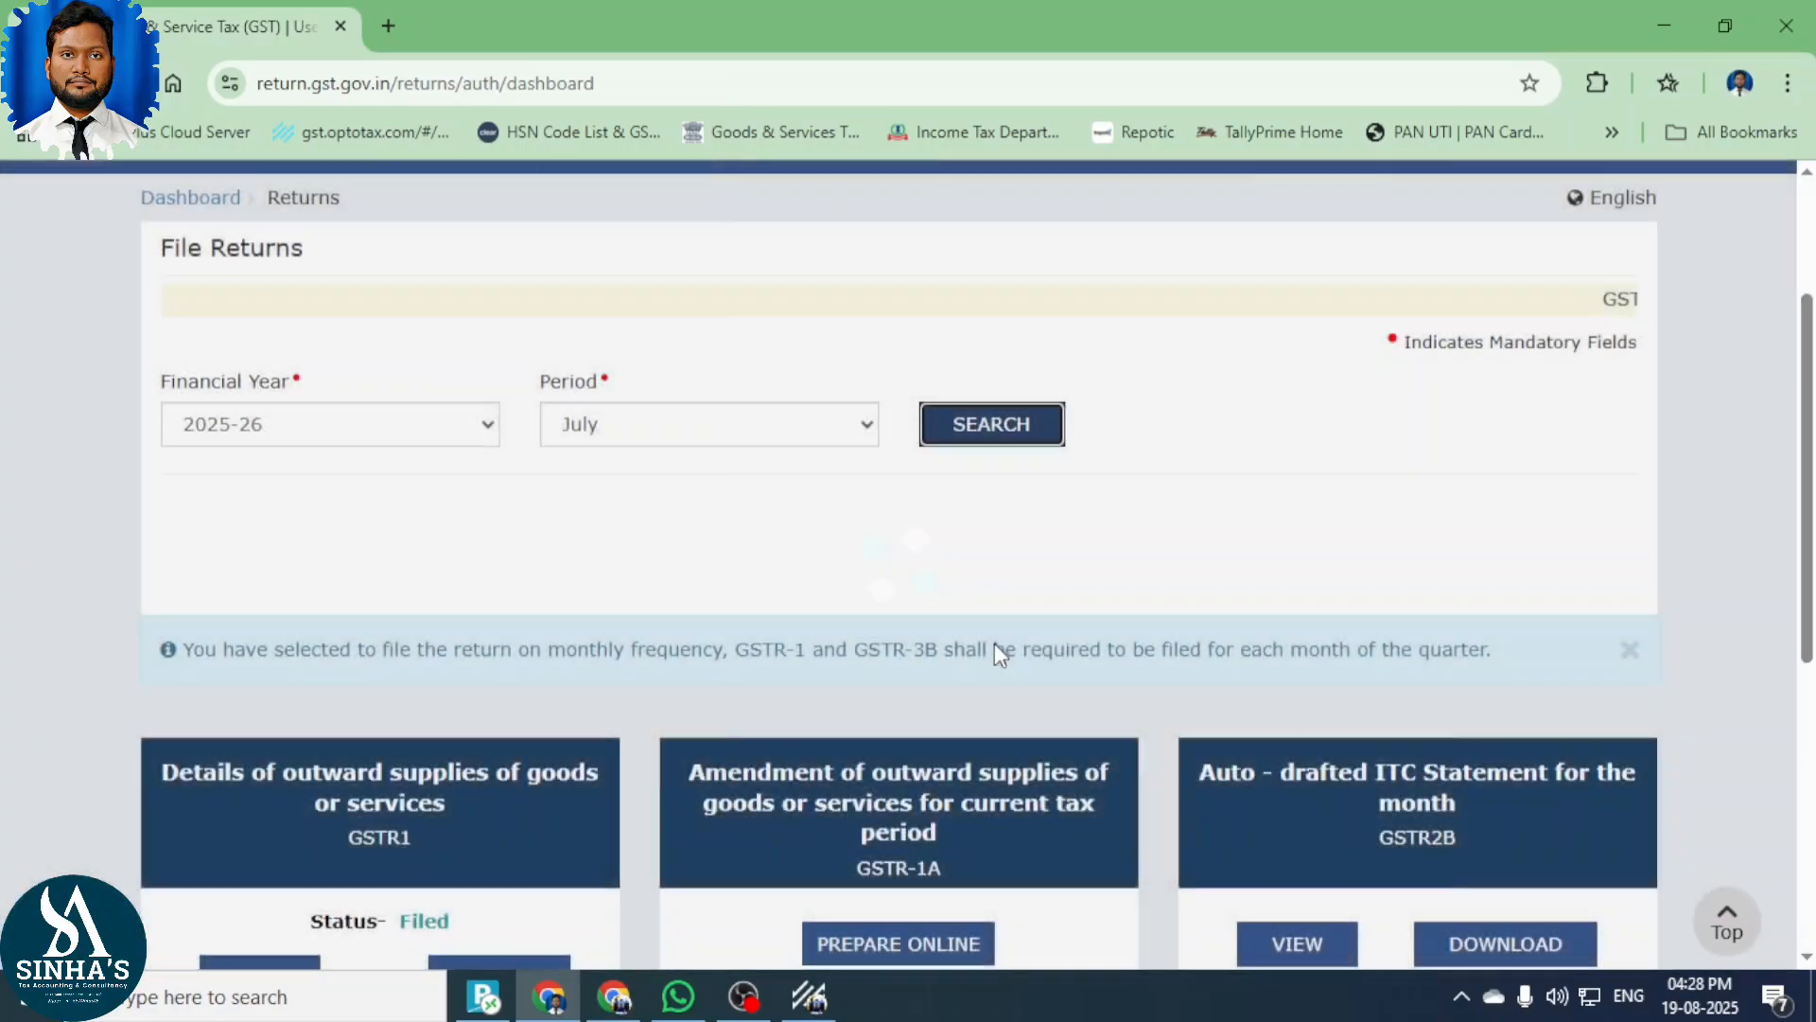
# Open the monthly GSTR-3B for online preparation and examine the liability row's statuses in the system-generated summary.
pyautogui.scroll(-2, 996, 644)
pyautogui.scroll(-4, 996, 644)
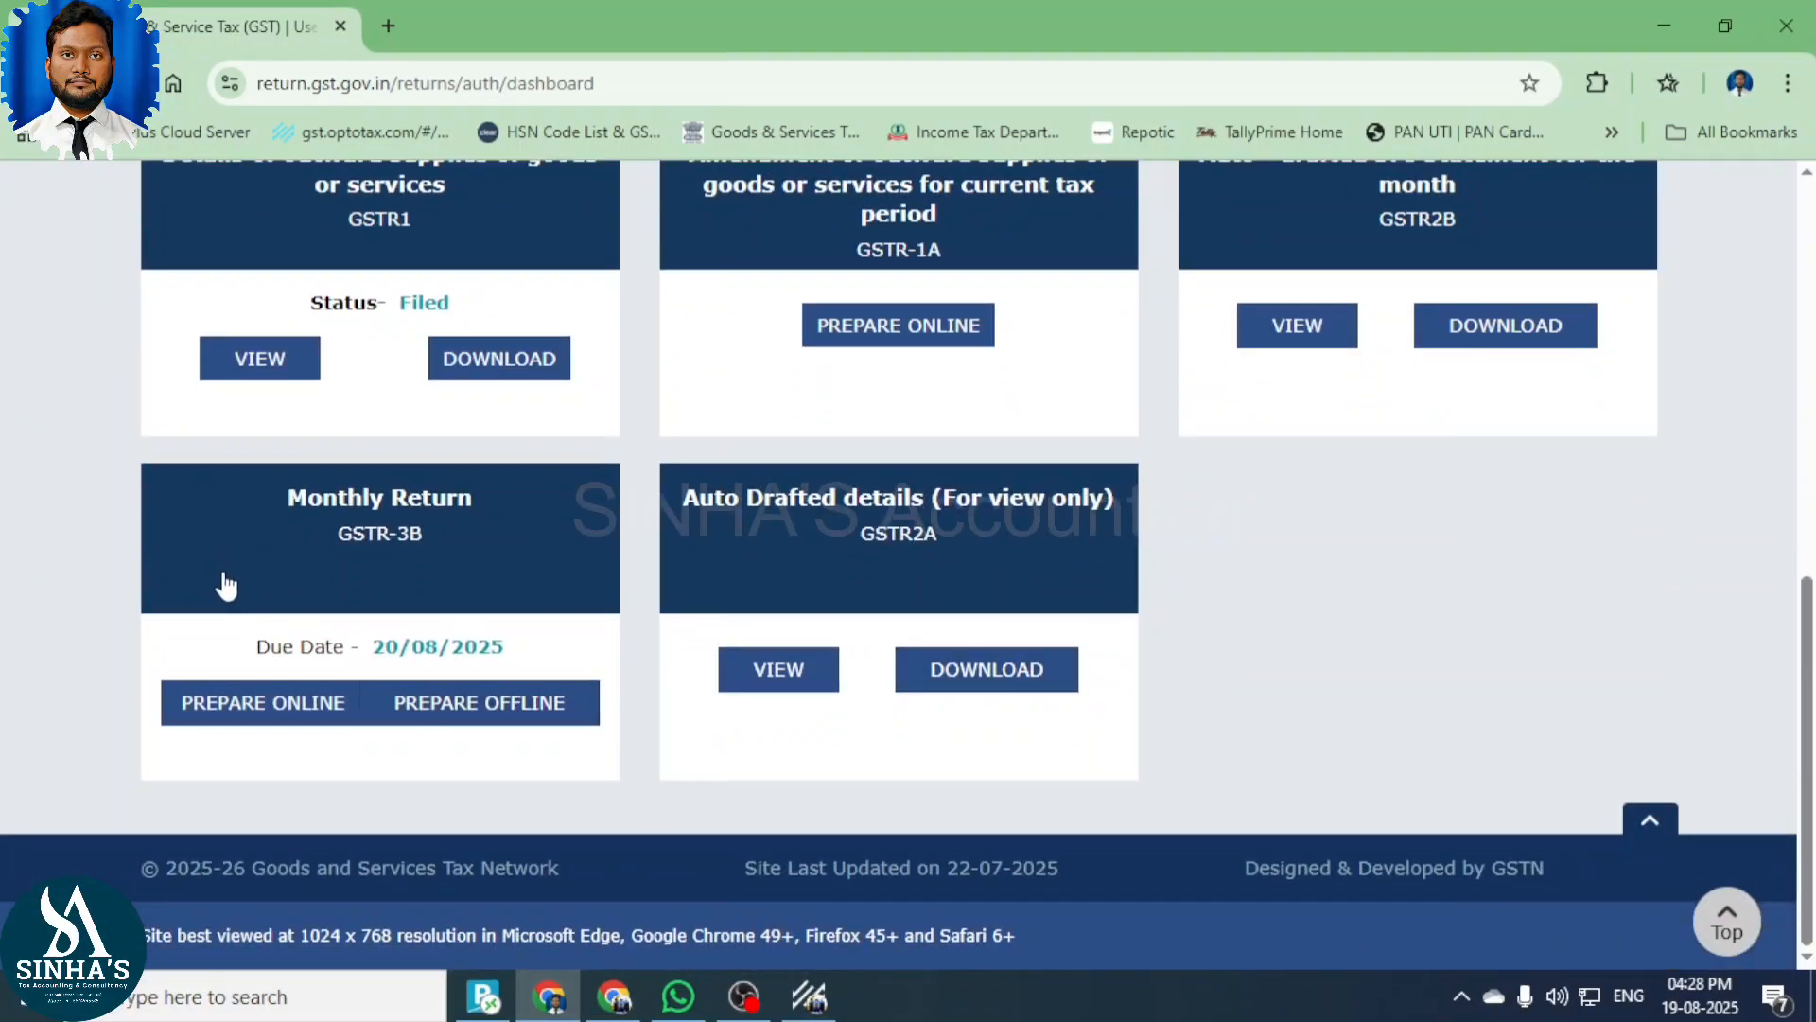
pyautogui.click(243, 708)
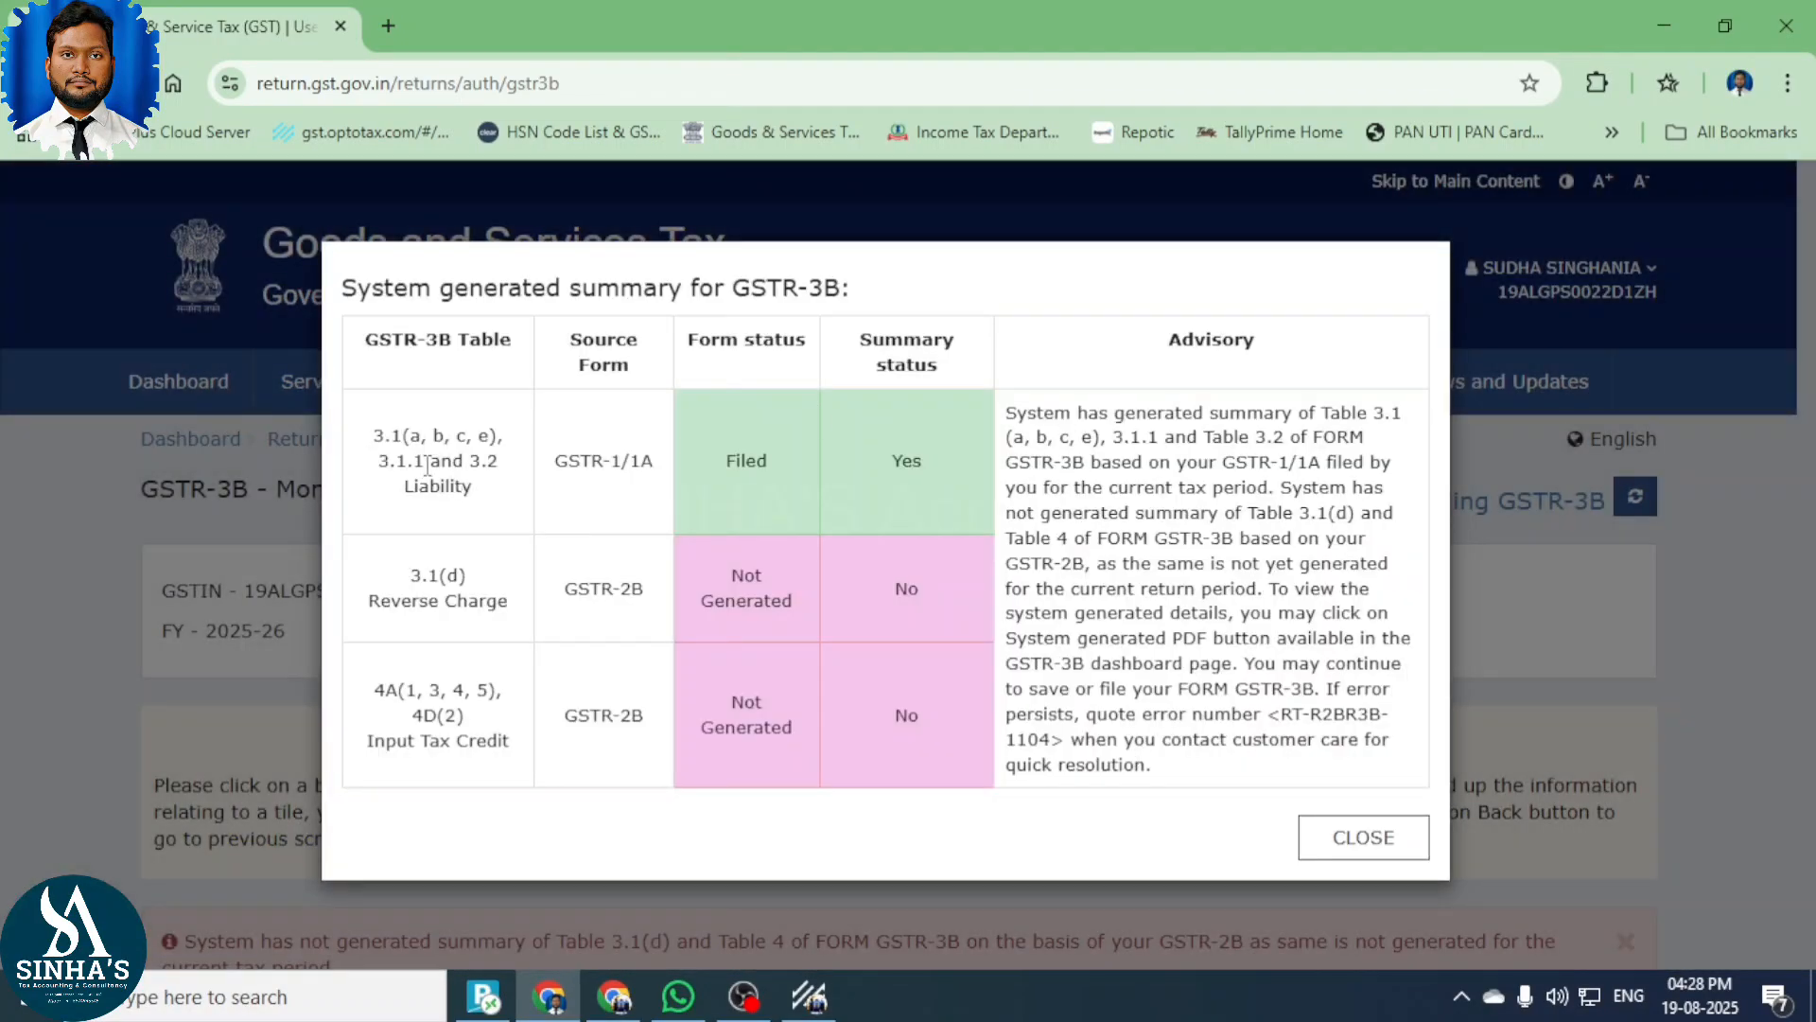
pyautogui.moveTo(717, 463); pyautogui.dragTo(917, 461)
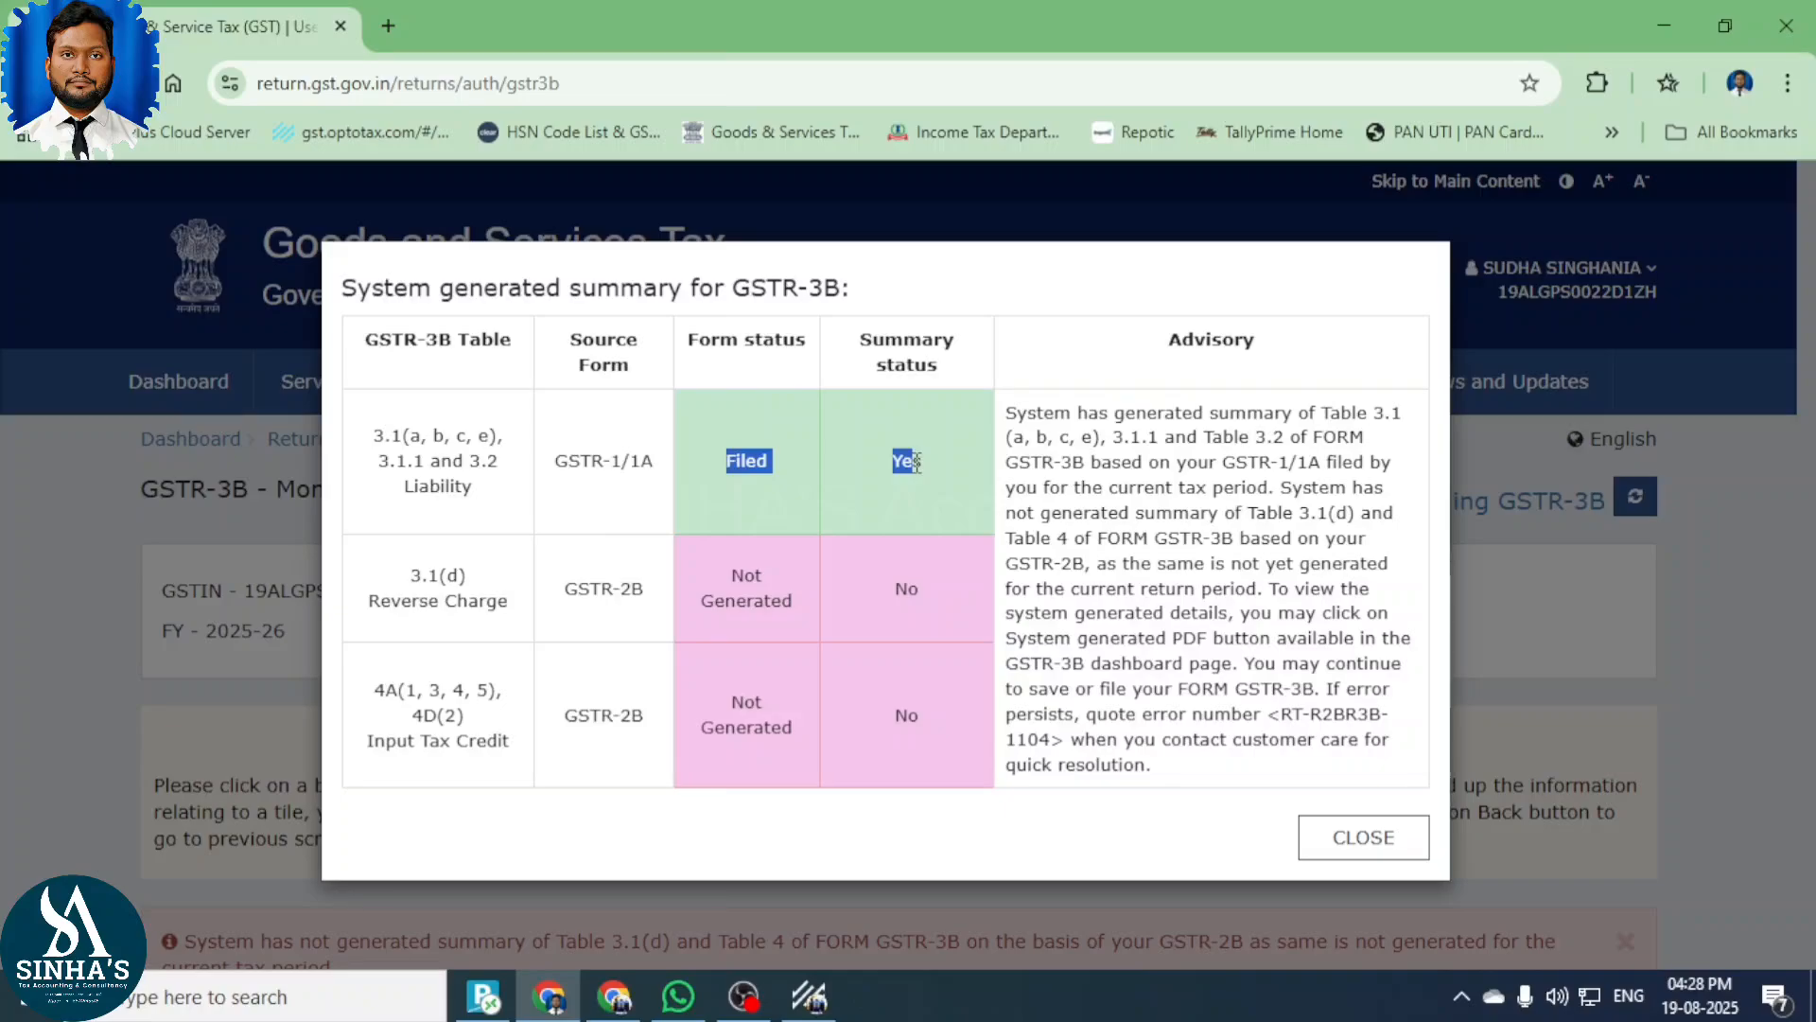
pyautogui.click(819, 514)
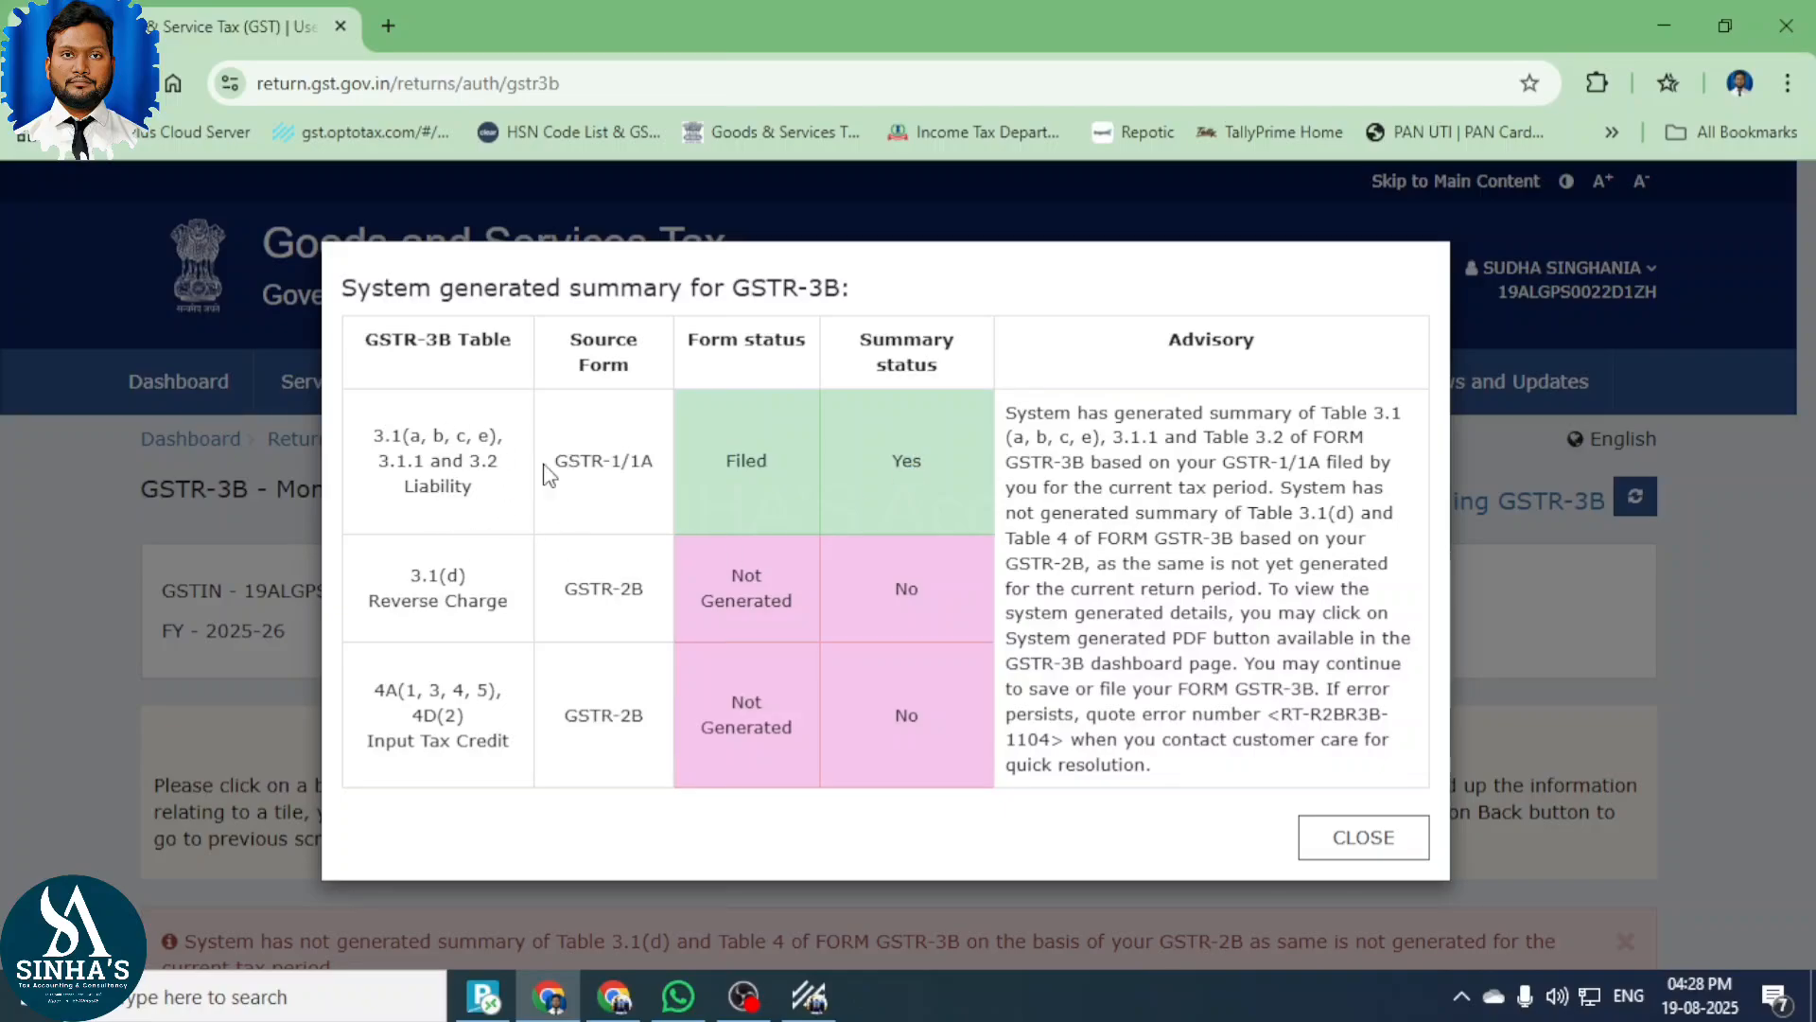
# Examine the reverse charge and input tax credit rows' GSTR-2B statuses in the system-generated summary, and close it.
pyautogui.moveTo(547, 464); pyautogui.dragTo(629, 470)
pyautogui.click(572, 564)
pyautogui.moveTo(568, 594); pyautogui.dragTo(799, 601)
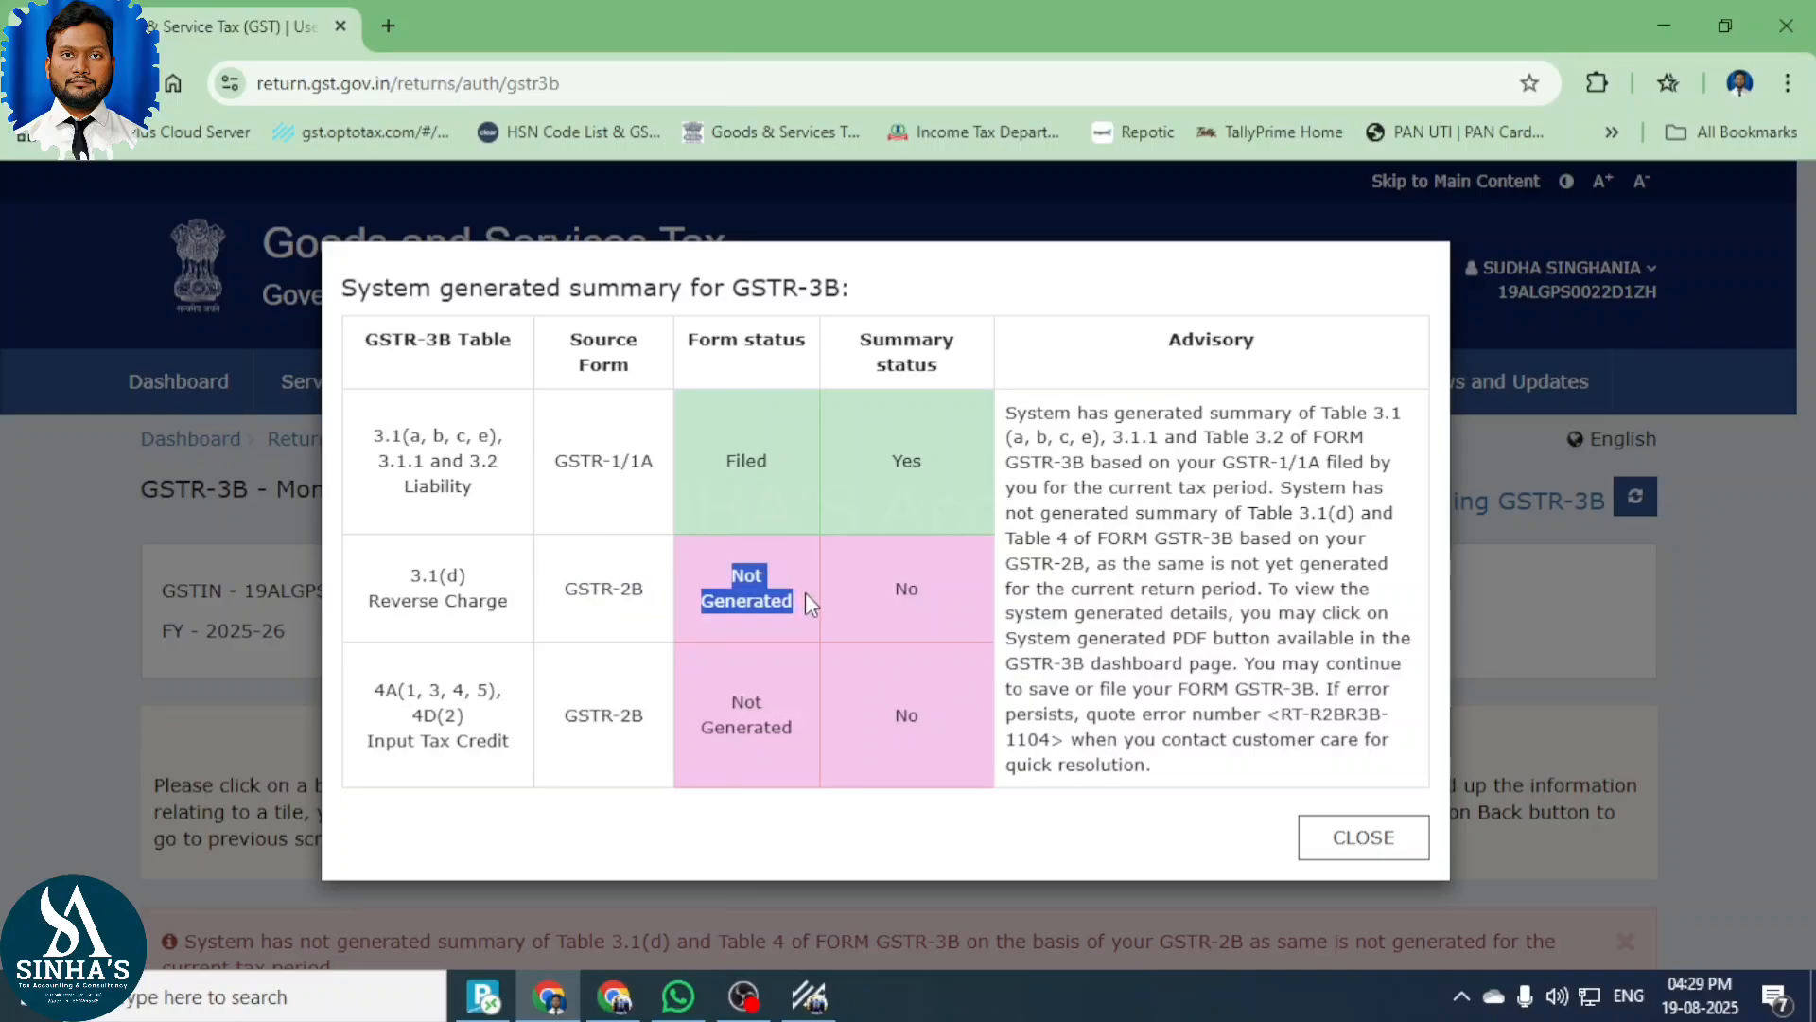
pyautogui.click(851, 607)
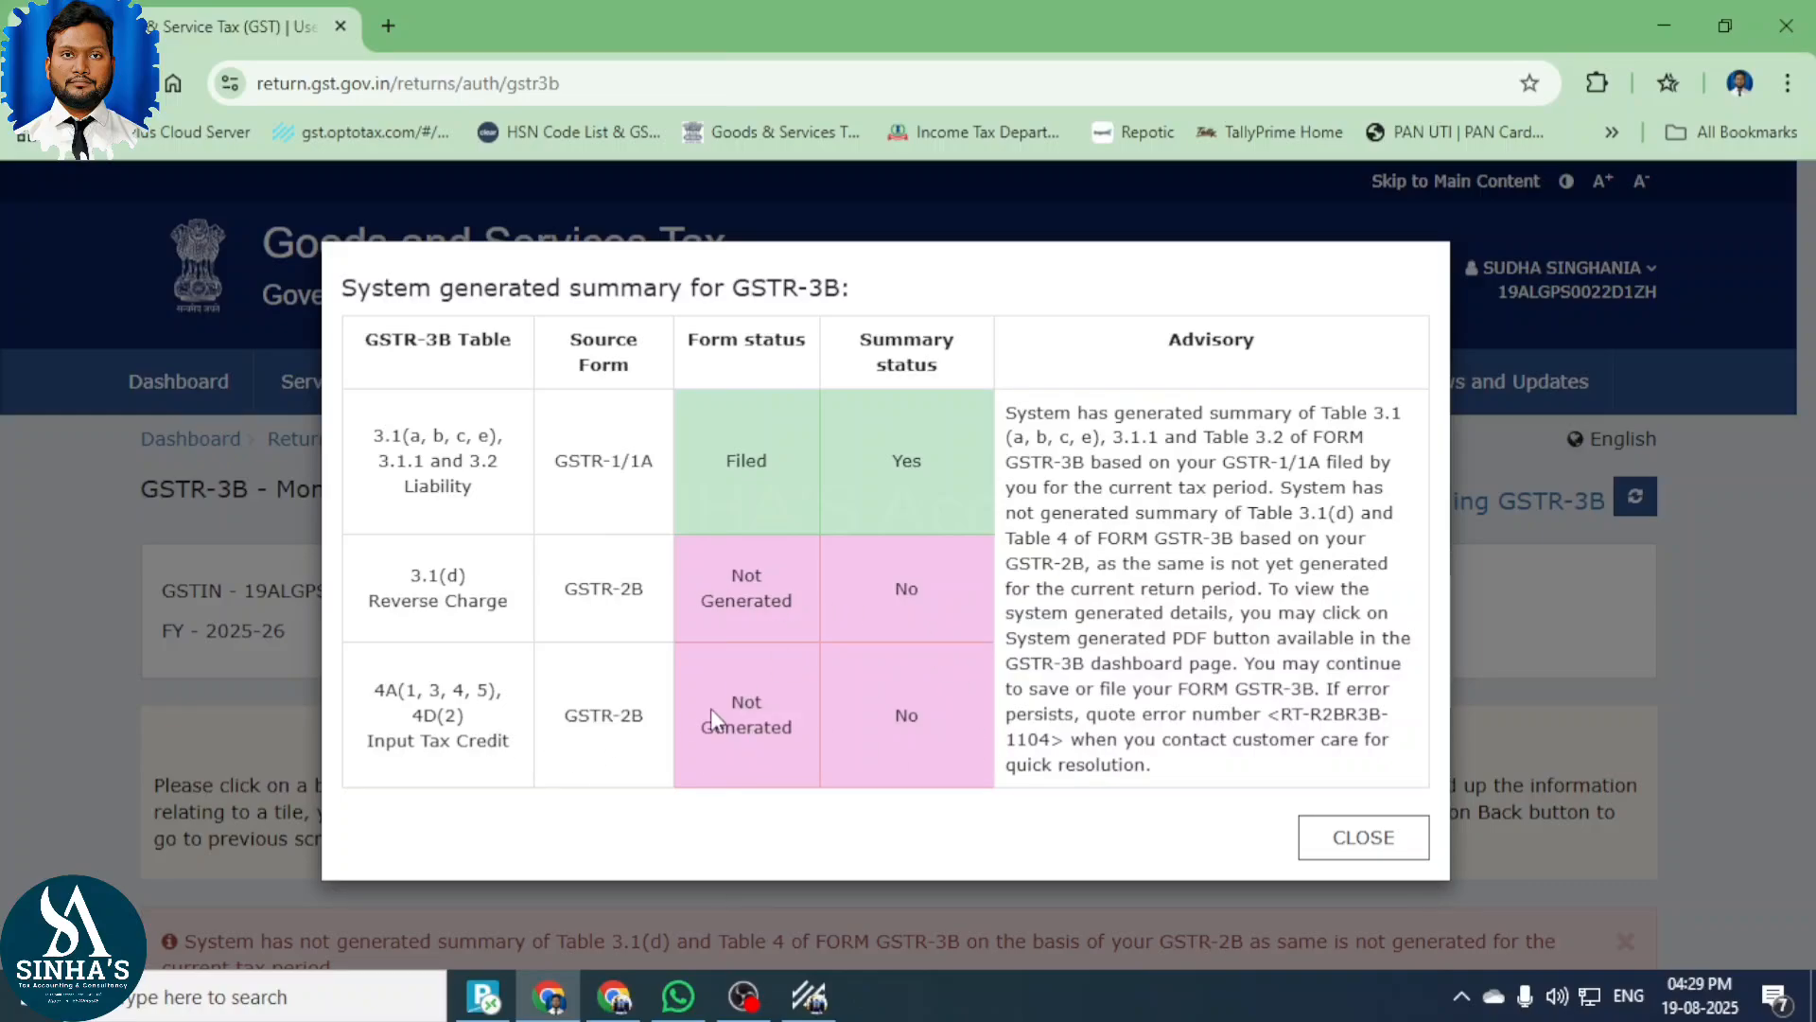
pyautogui.click(1343, 838)
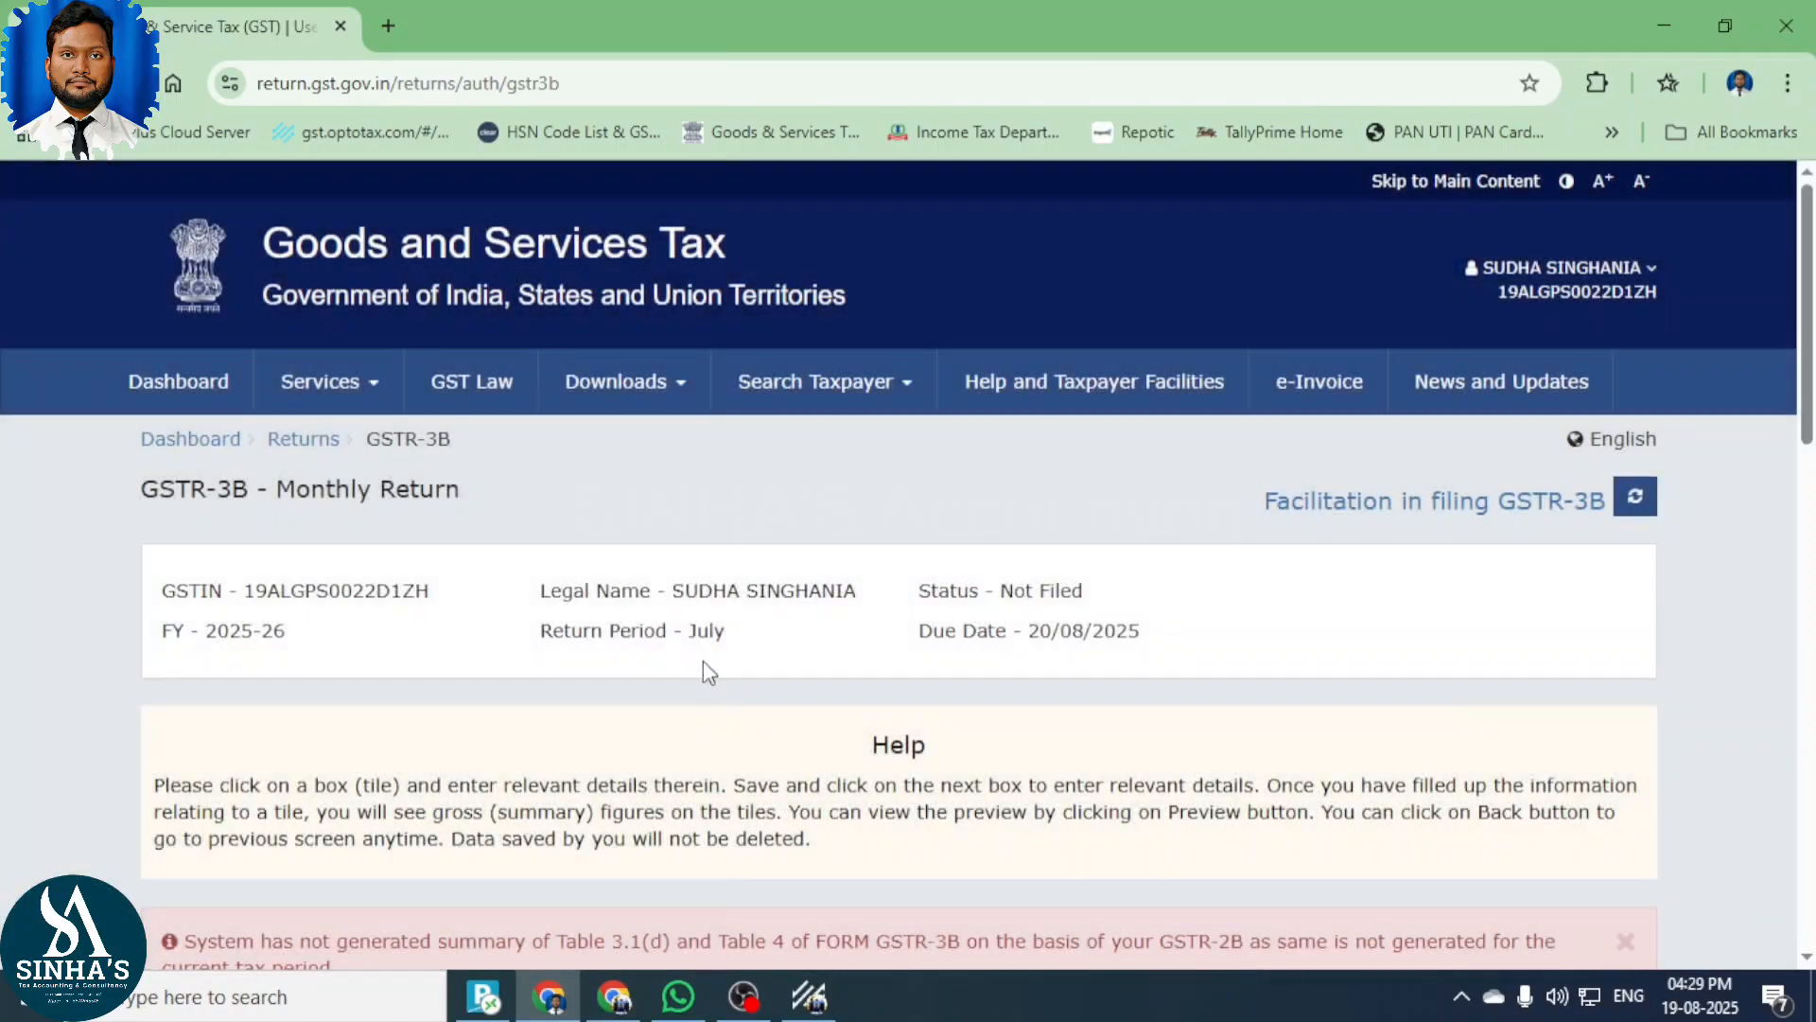
# Review the GSTR-3B tiles for outward supply tax and eligible ITC, glancing at TallyPrime and returning to the portal.
pyautogui.scroll(-3, 704, 653)
pyautogui.scroll(-7, 706, 644)
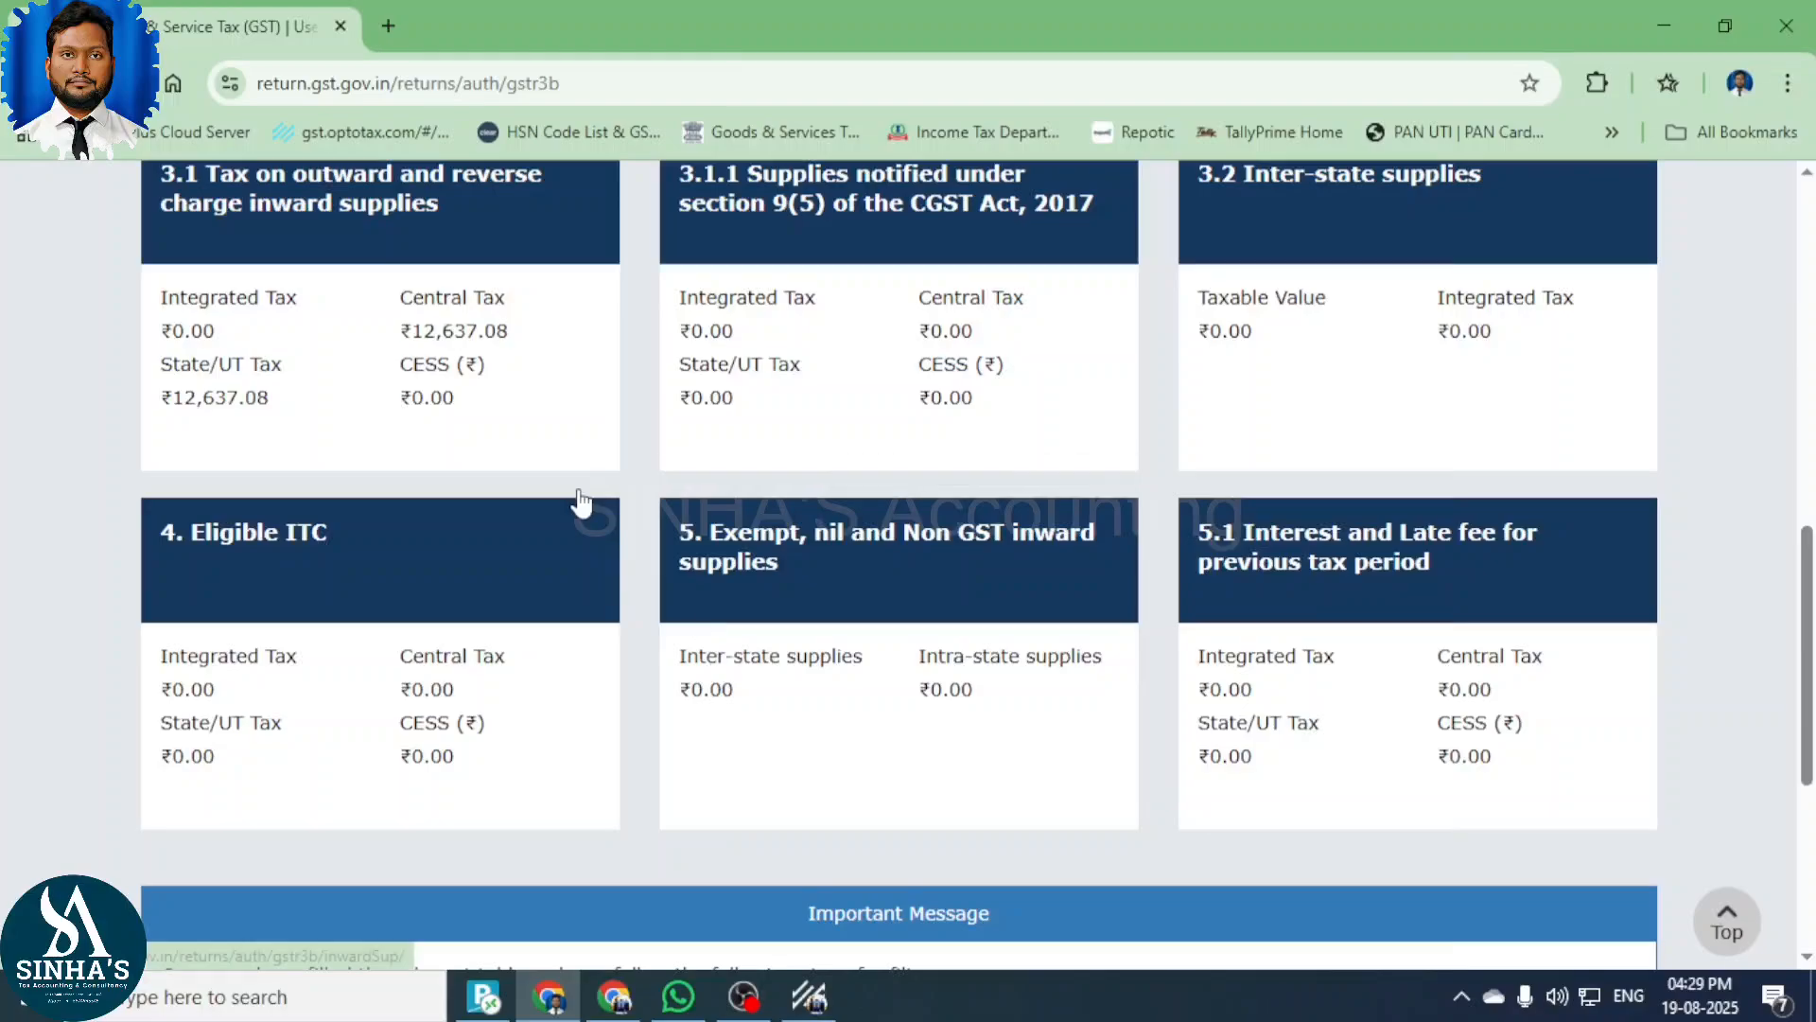
pyautogui.scroll(2, 530, 407)
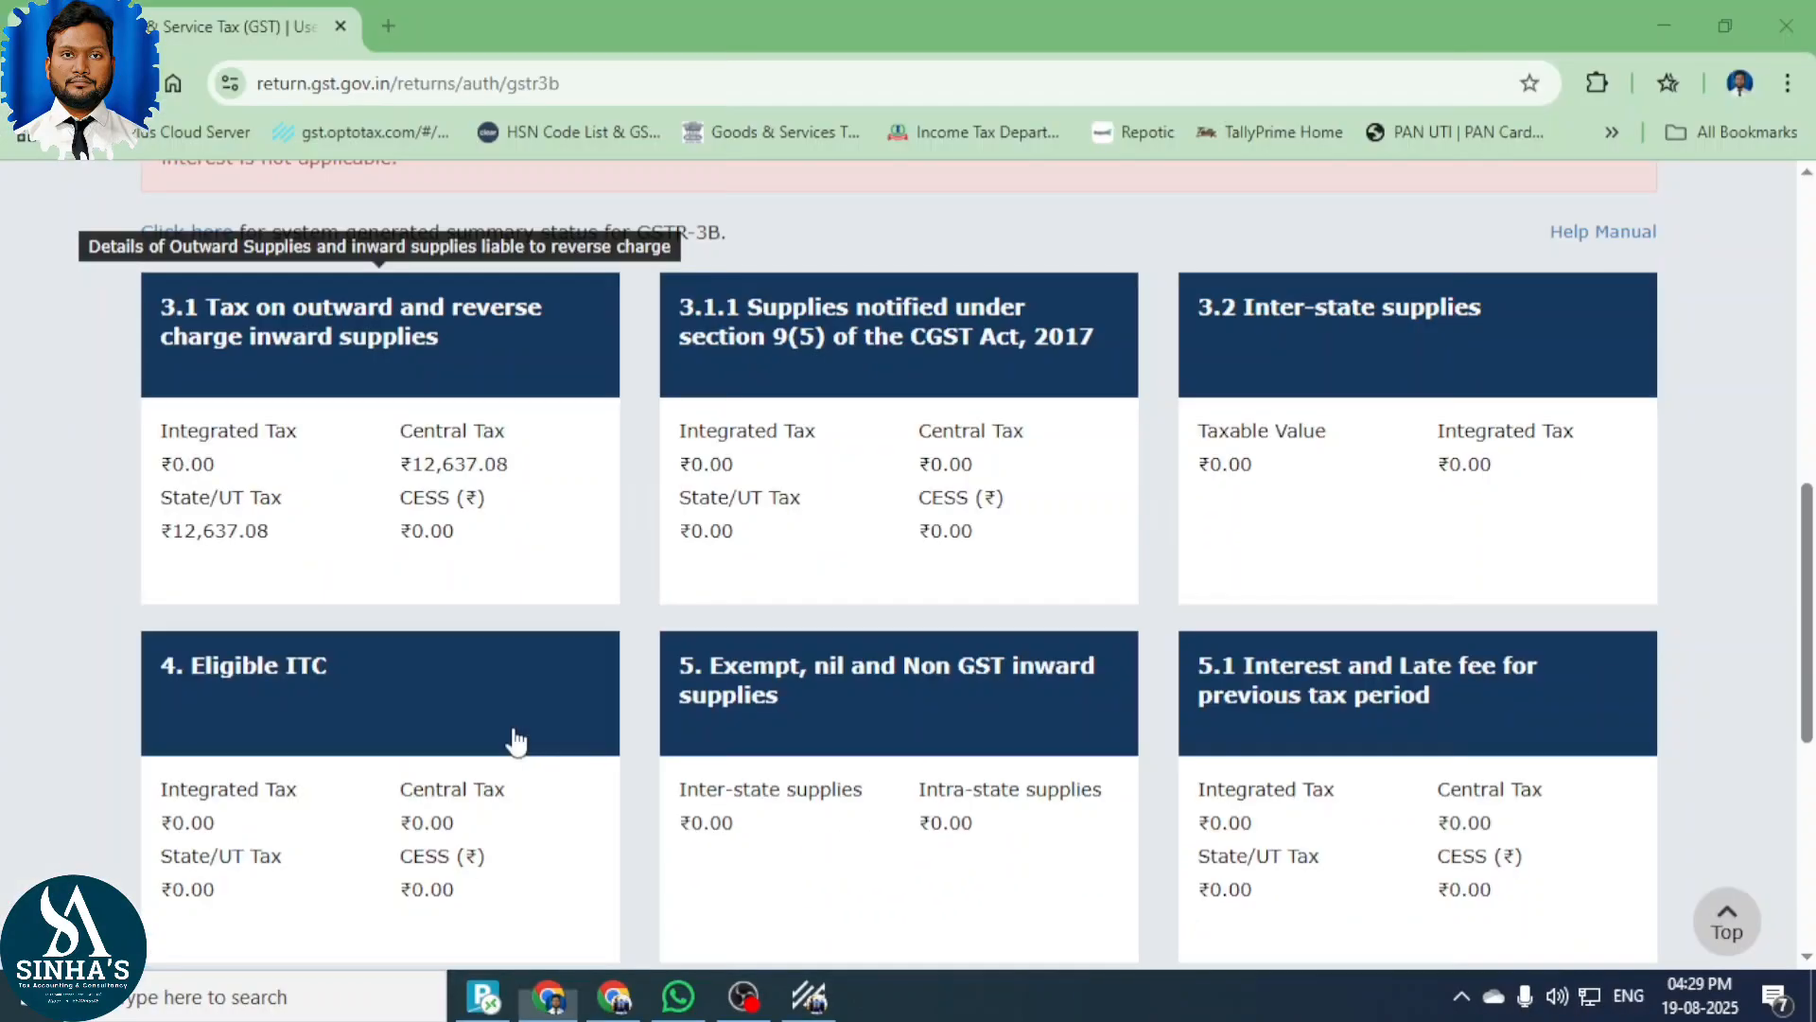
pyautogui.scroll(-1, 519, 733)
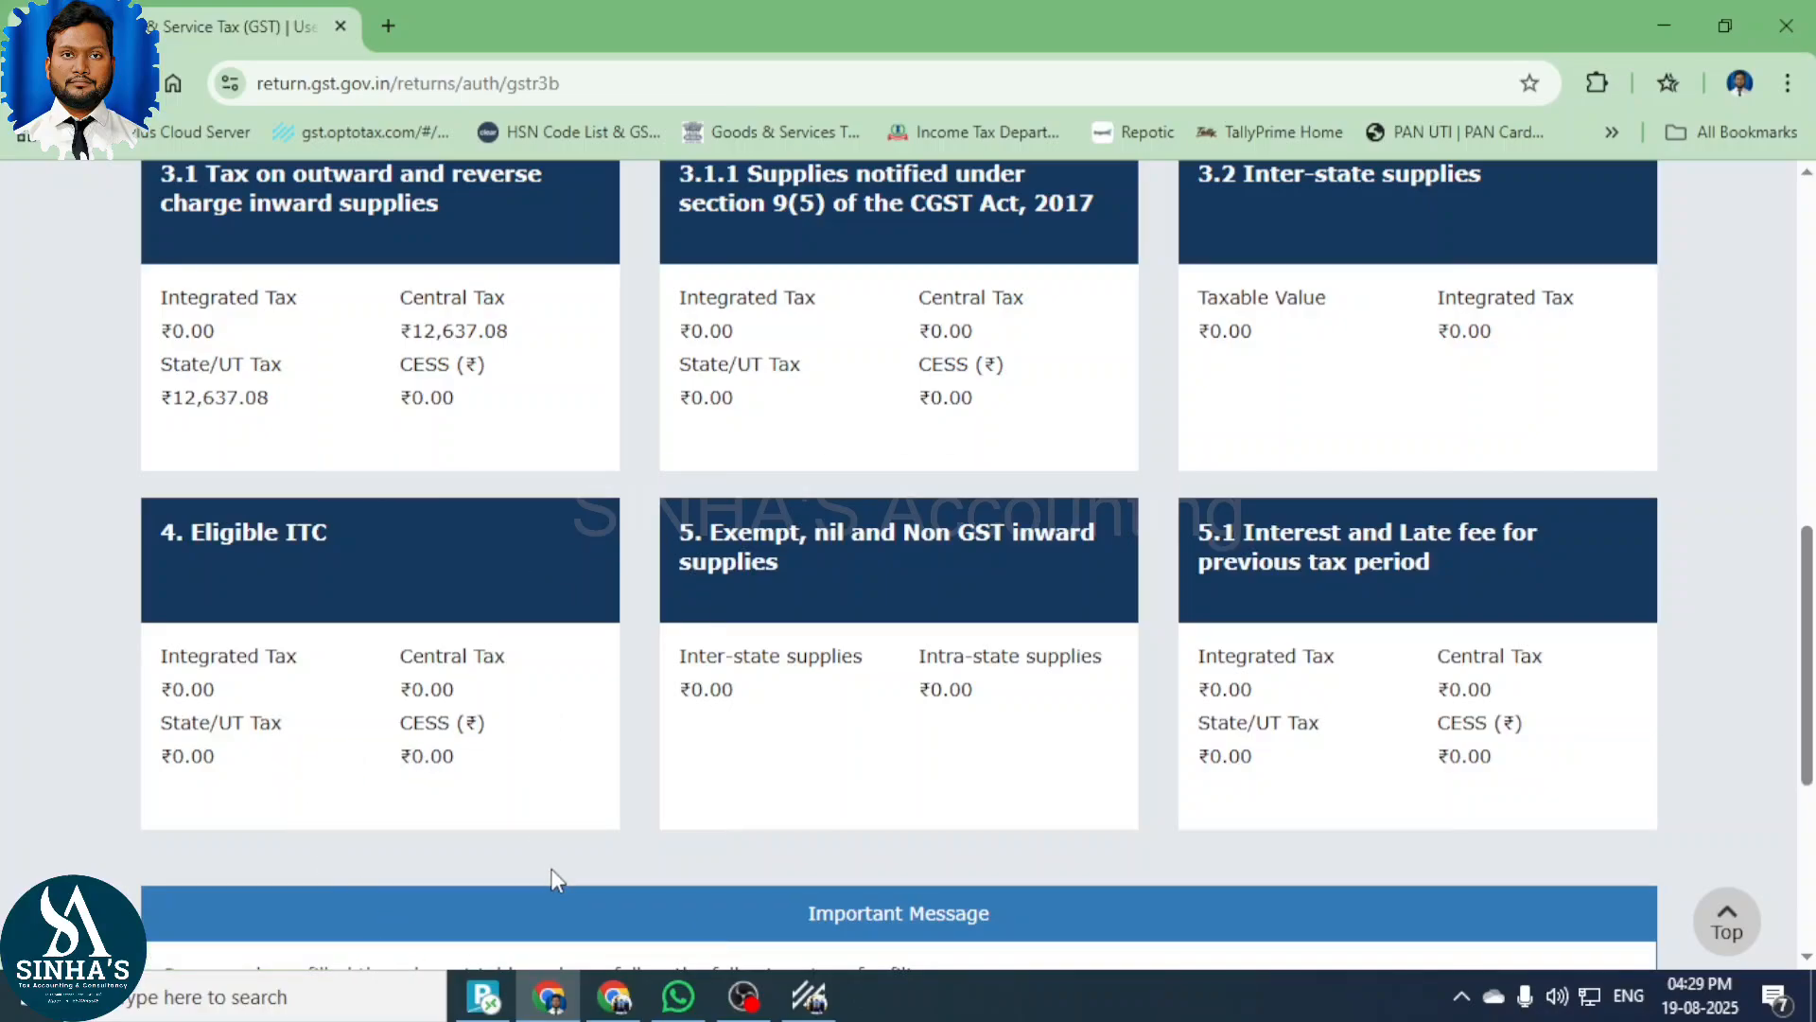
pyautogui.hotkey('alt', 'Tab')
pyautogui.hotkey('alt', 'Tab')
# Open the Eligible ITC section, go through the All other ITC fields, and confirm the section without entering any credit.
pyautogui.click(324, 681)
pyautogui.scroll(-4, 1328, 753)
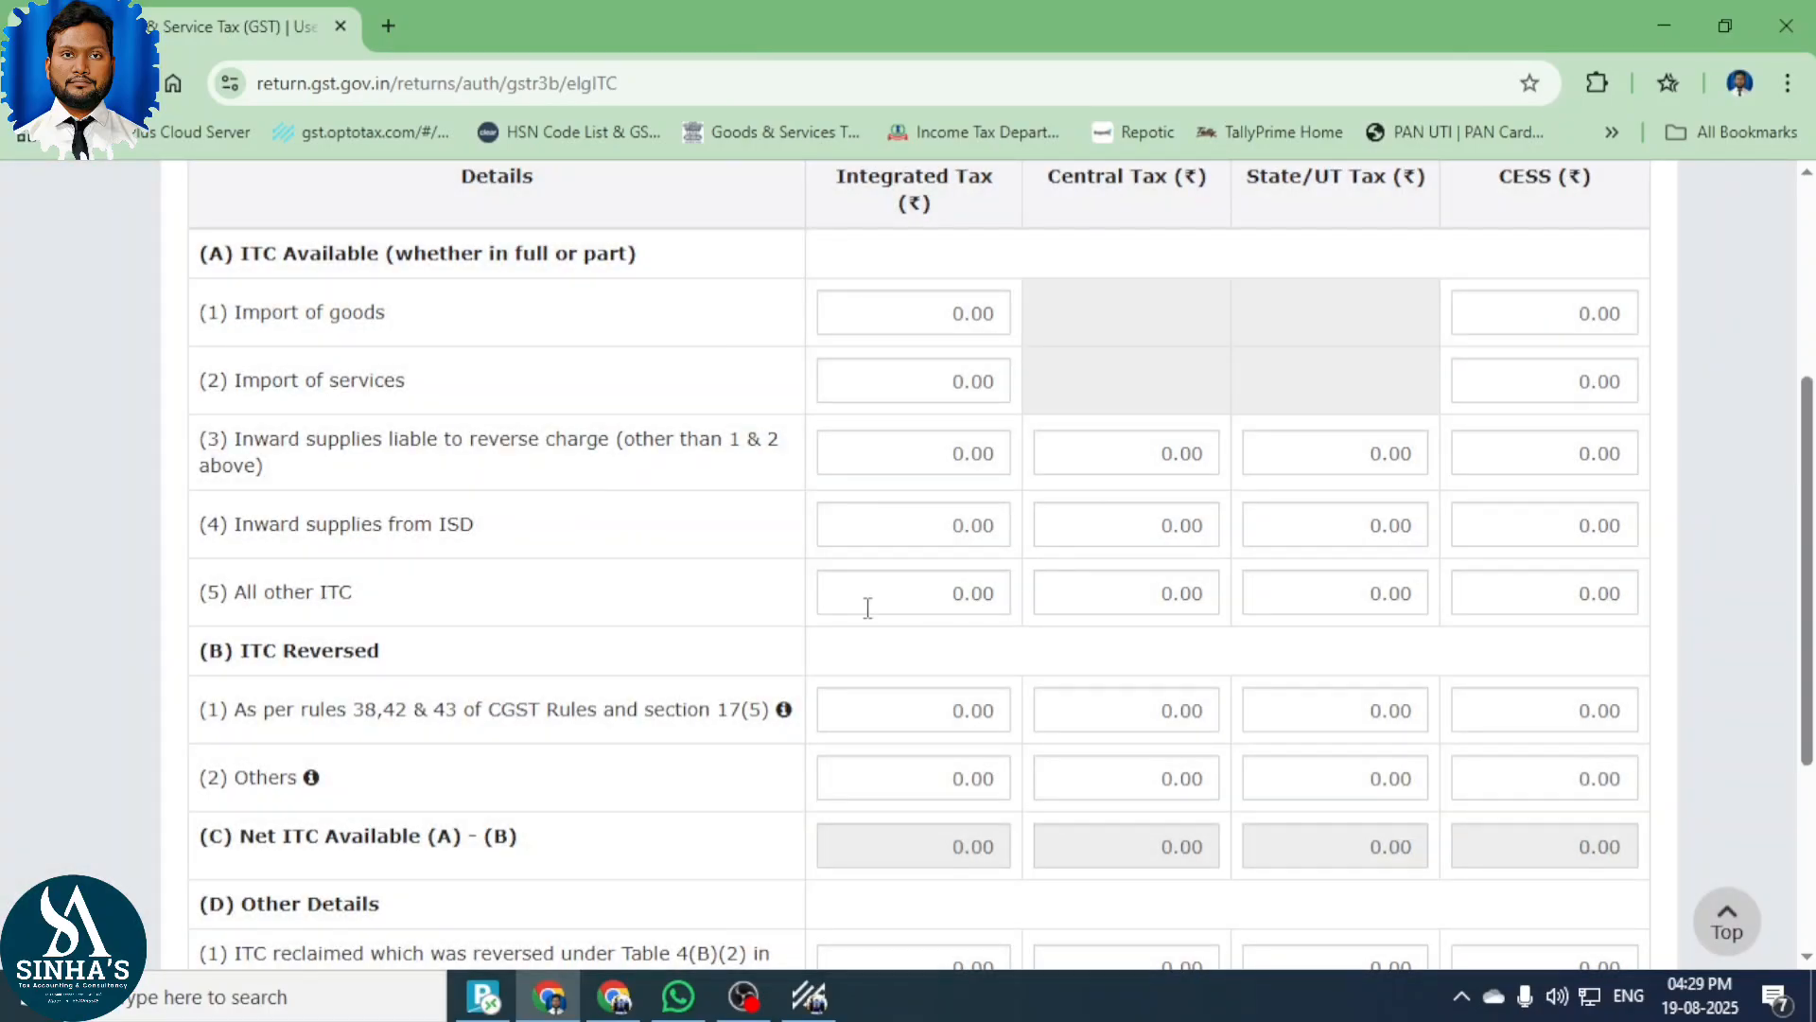
pyautogui.click(893, 606)
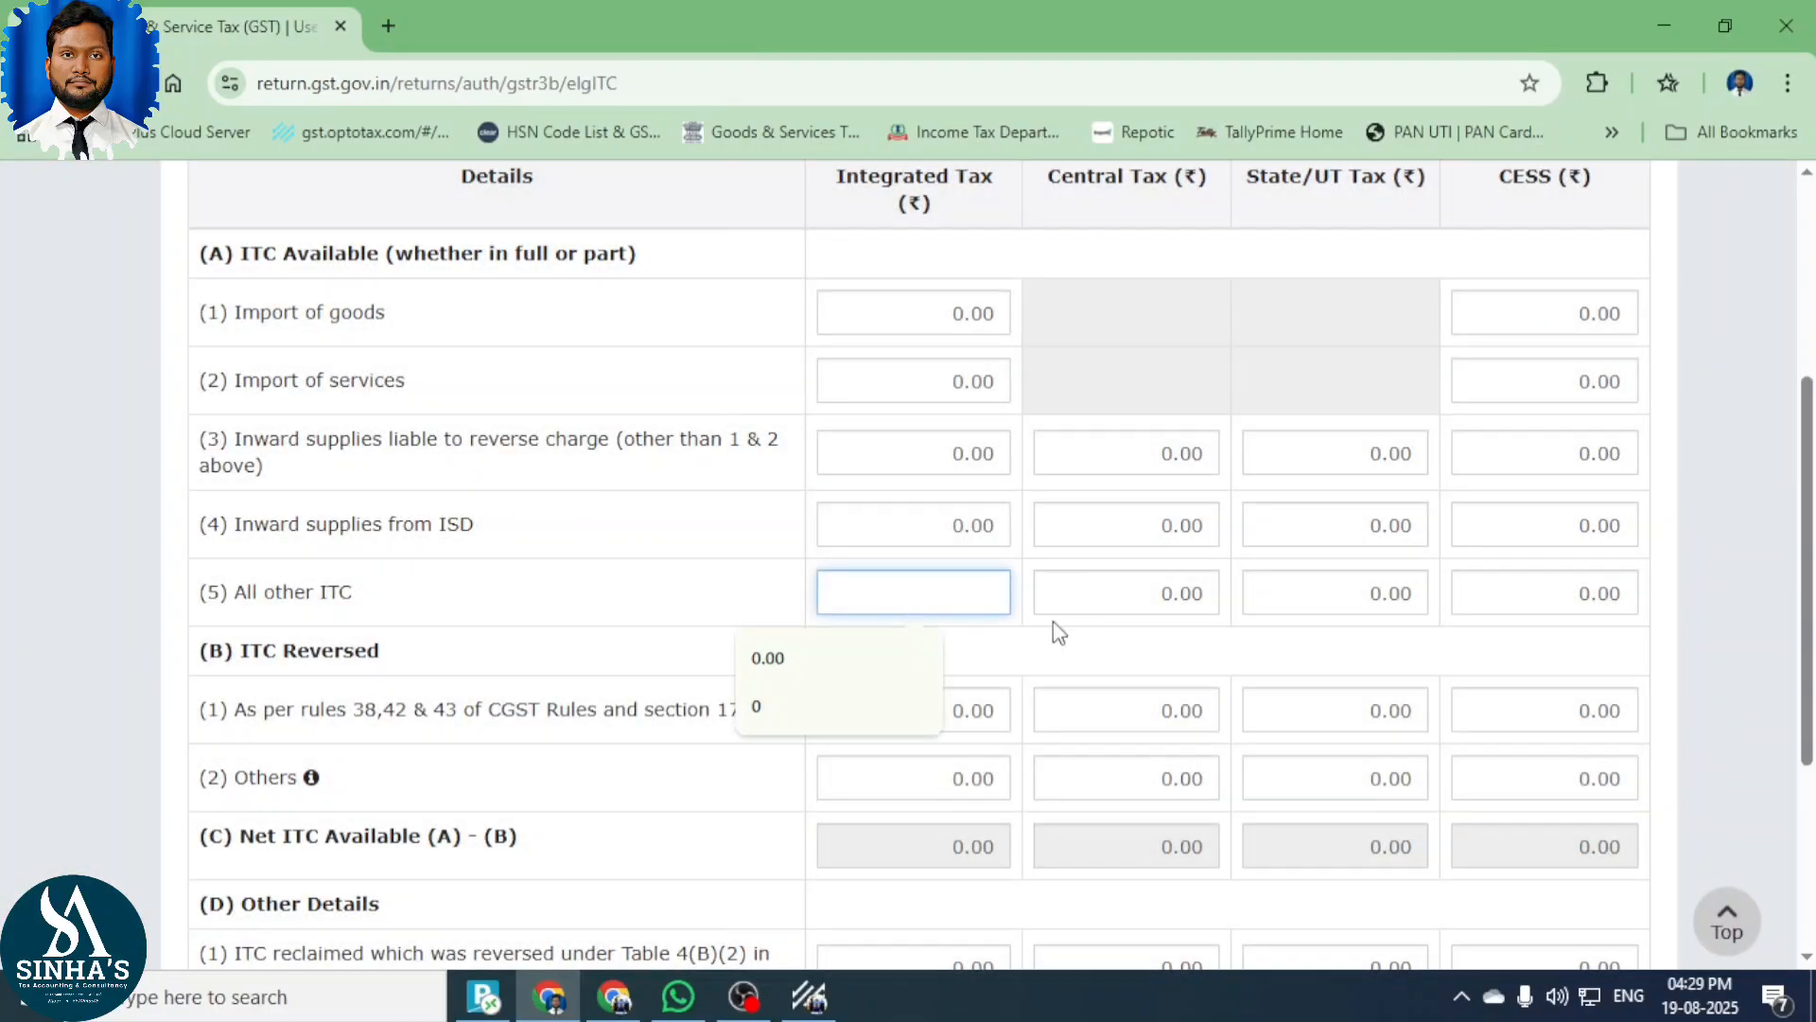
pyautogui.click(1183, 593)
pyautogui.click(1329, 596)
pyautogui.click(1554, 594)
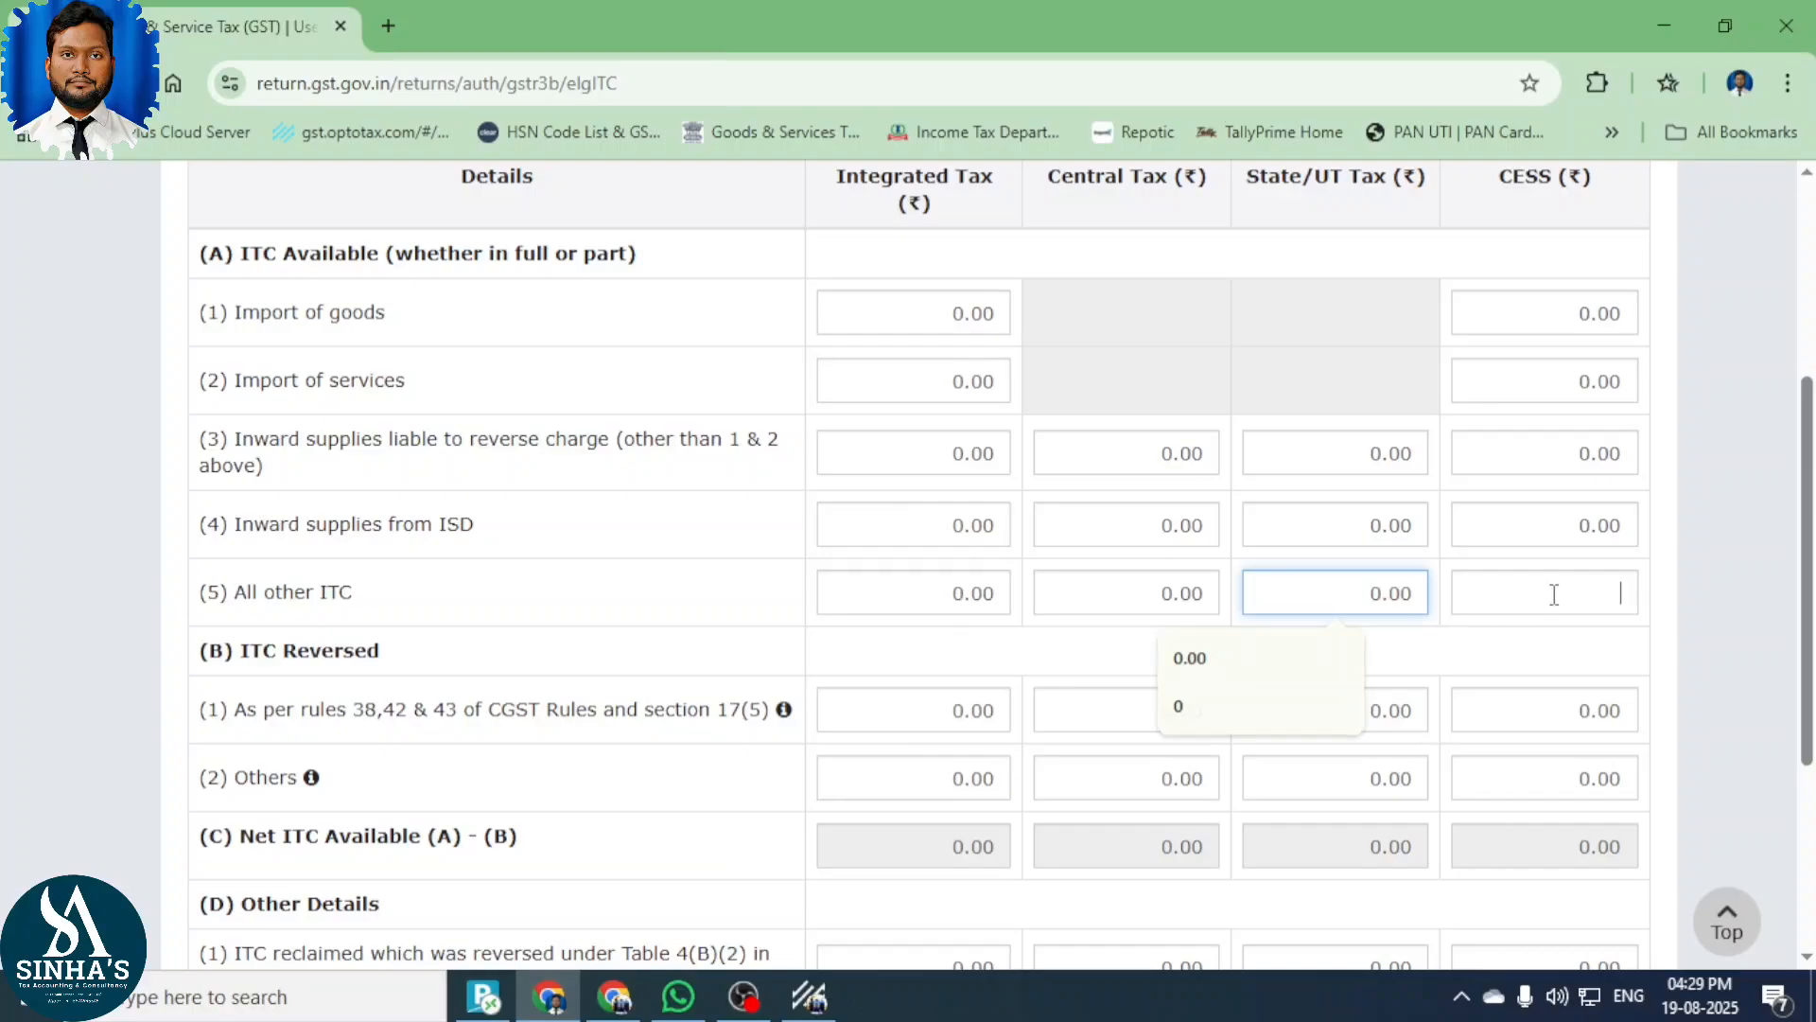
pyautogui.scroll(1, 1166, 668)
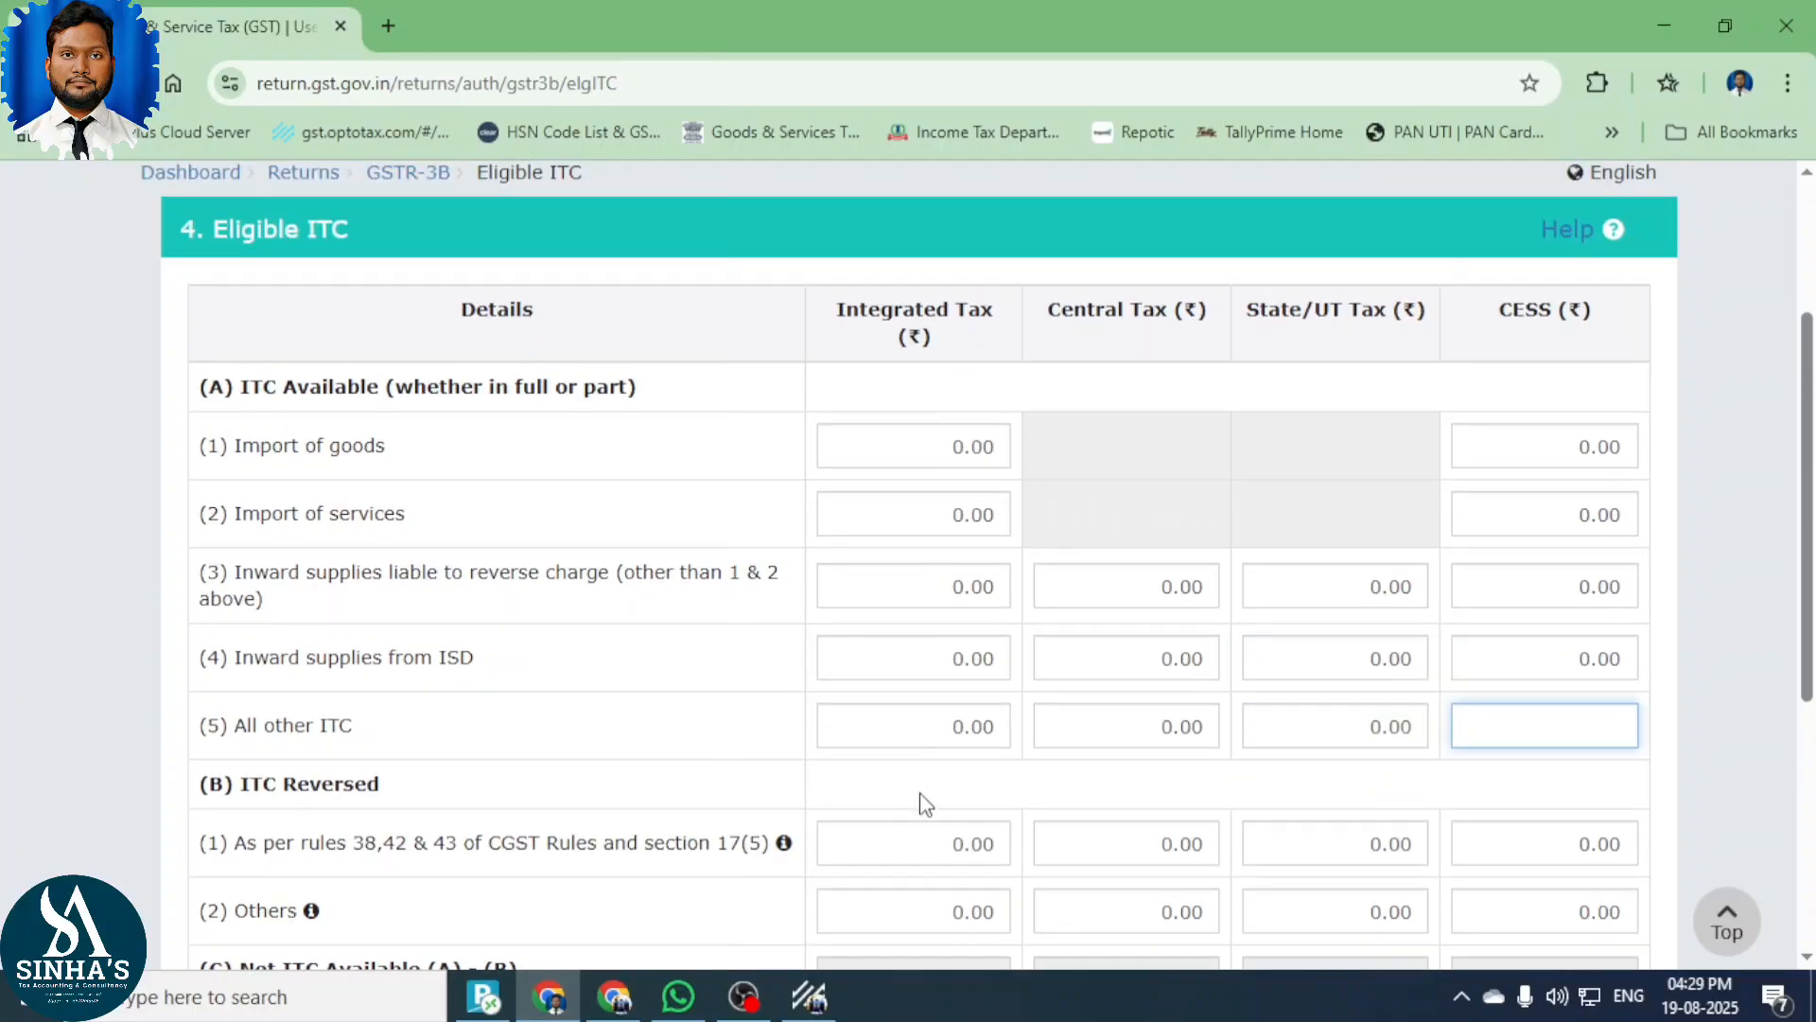
pyautogui.scroll(-4, 1570, 679)
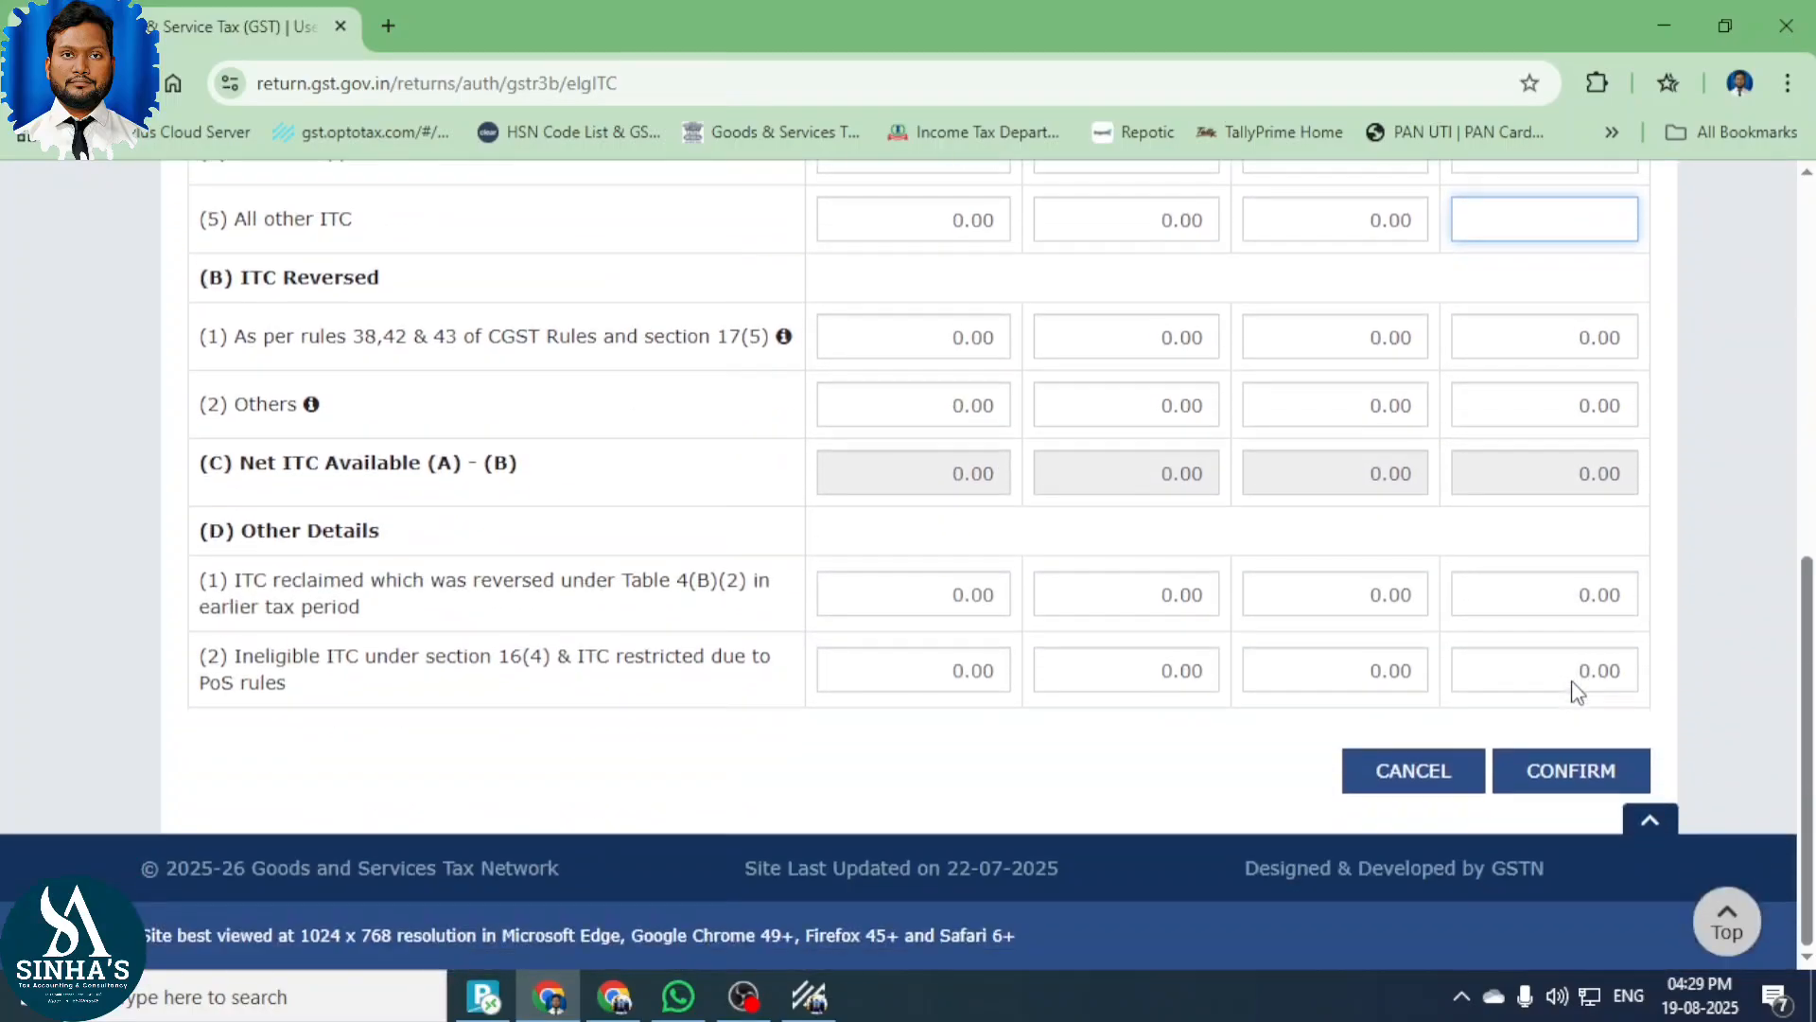
pyautogui.click(1556, 799)
# Review the GSTR-3B section tiles and compare their tax figures with TallyPrime's GSTR-3B report, returning to the portal.
pyautogui.scroll(-7, 984, 779)
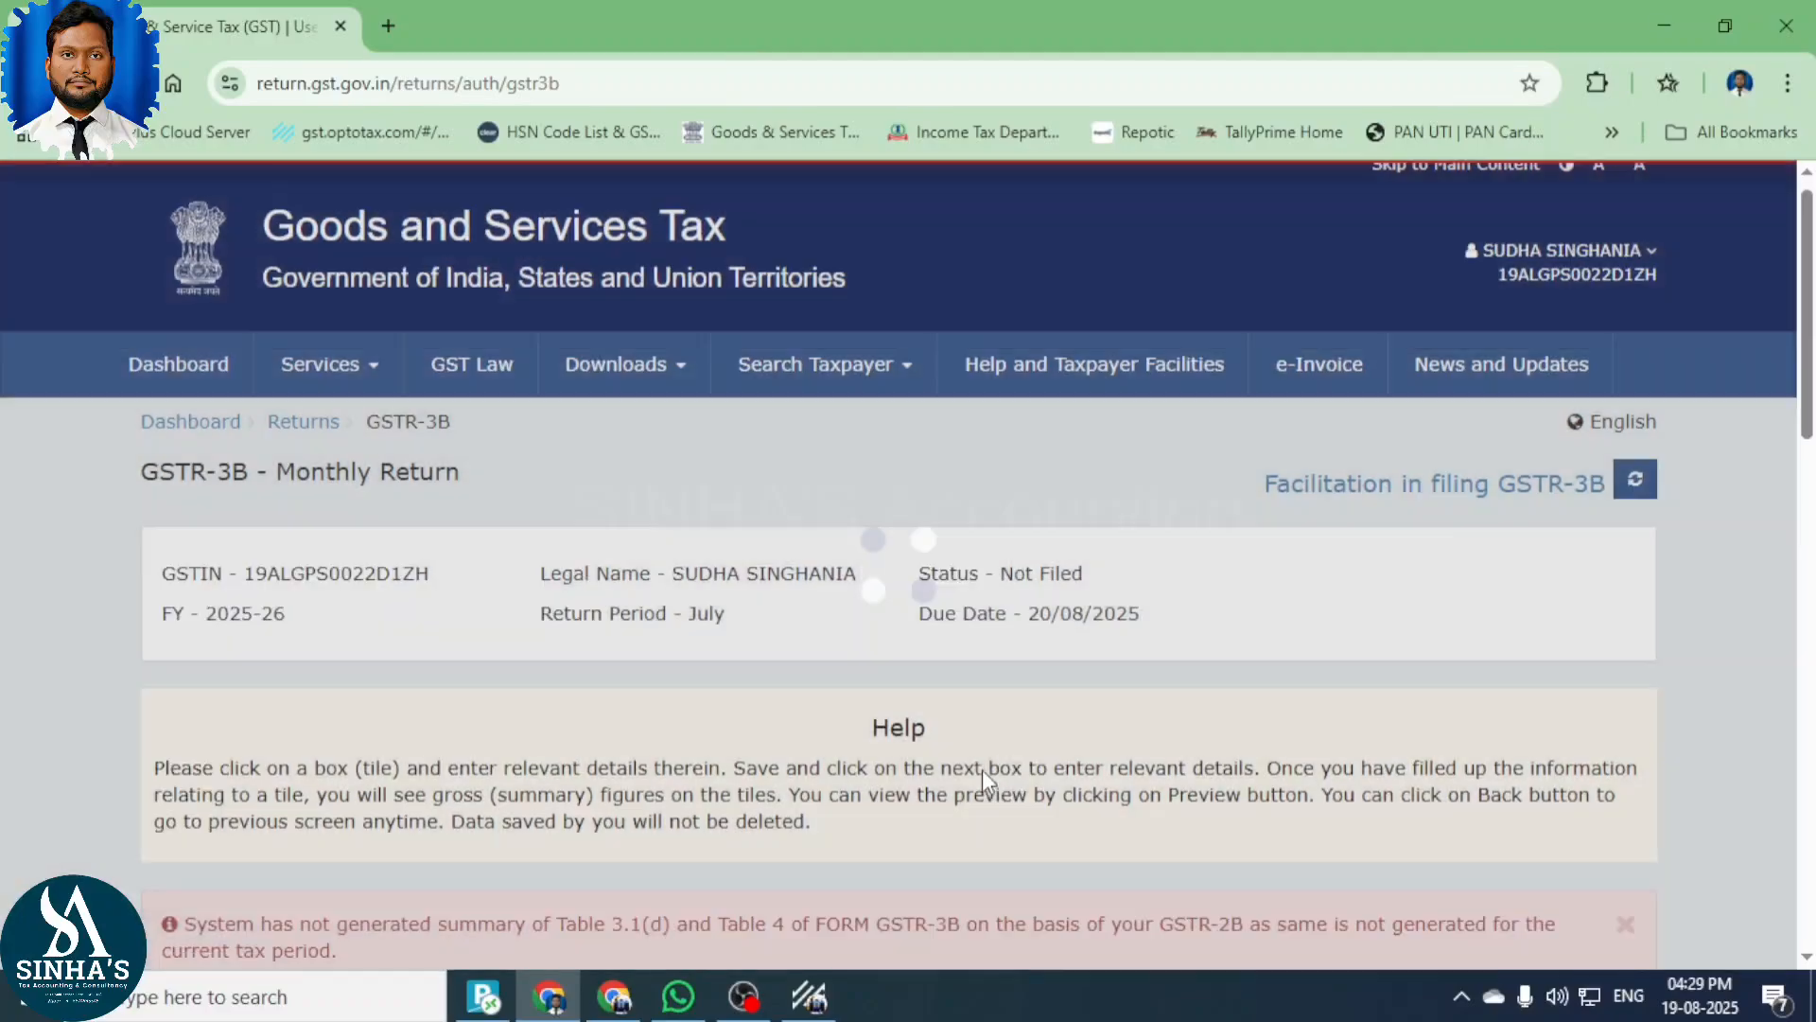
pyautogui.click(984, 781)
pyautogui.scroll(-3, 985, 780)
pyautogui.scroll(1, 985, 781)
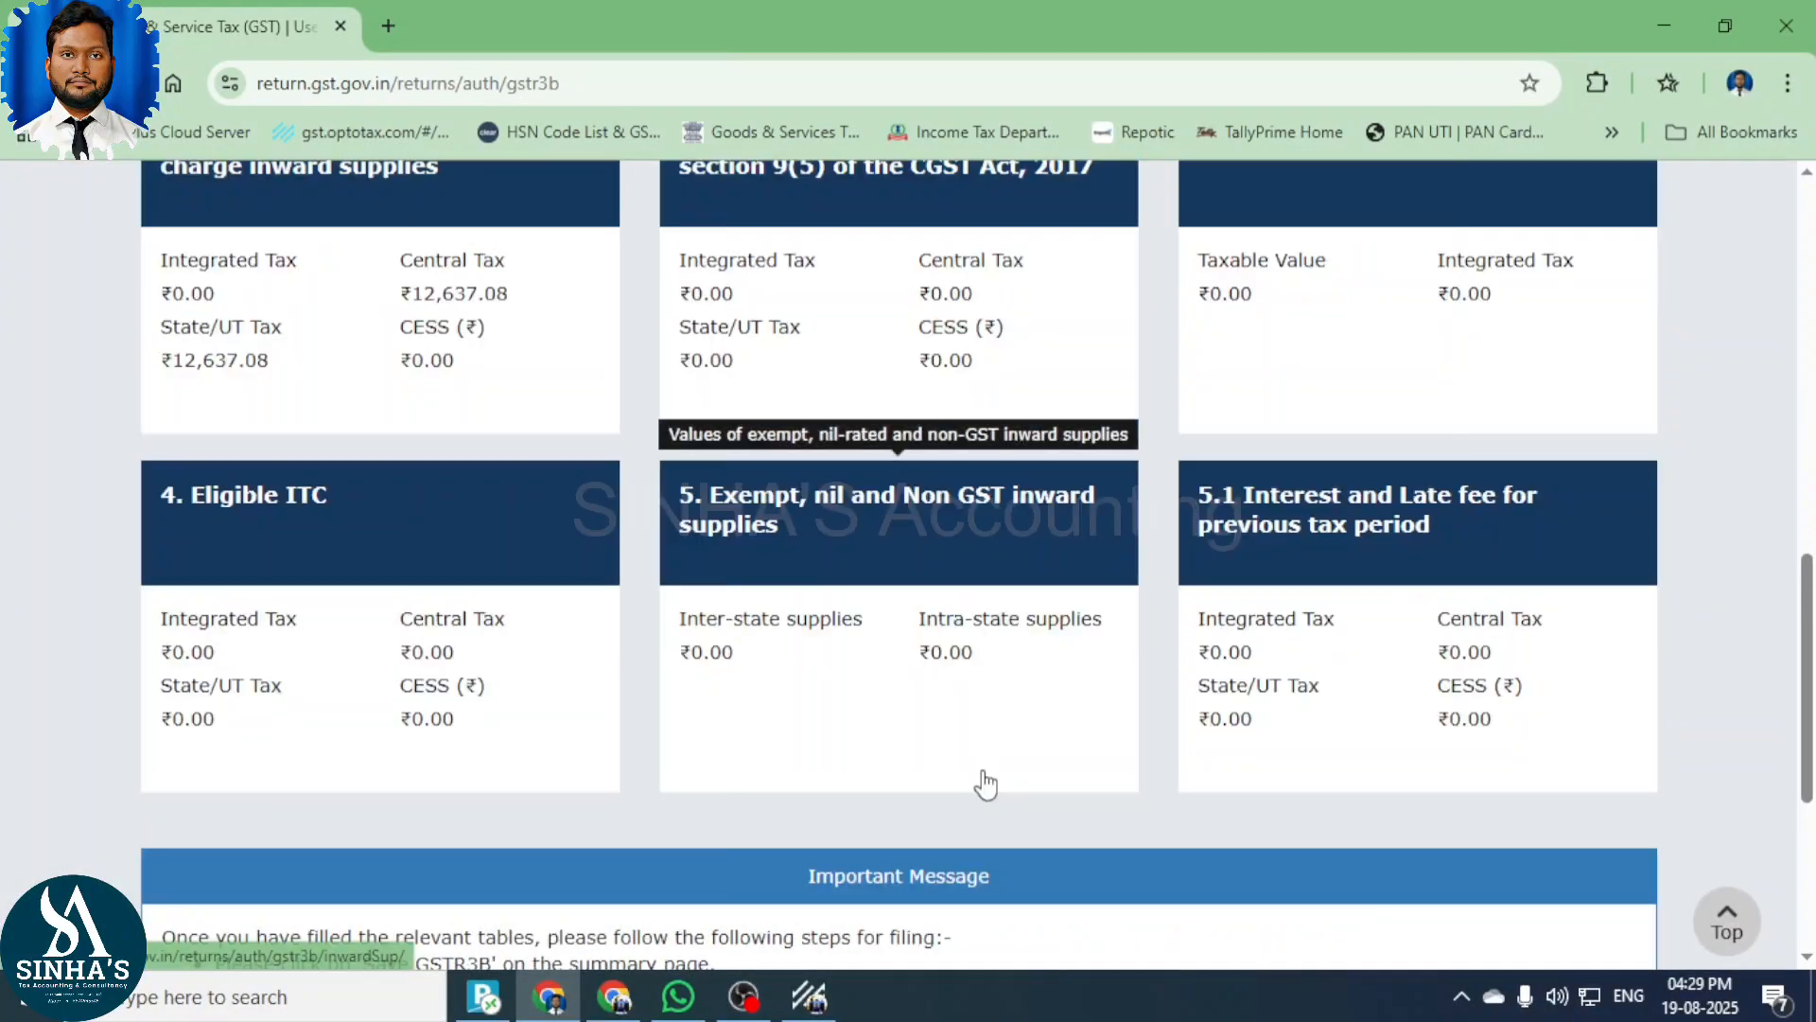
pyautogui.scroll(2, 508, 707)
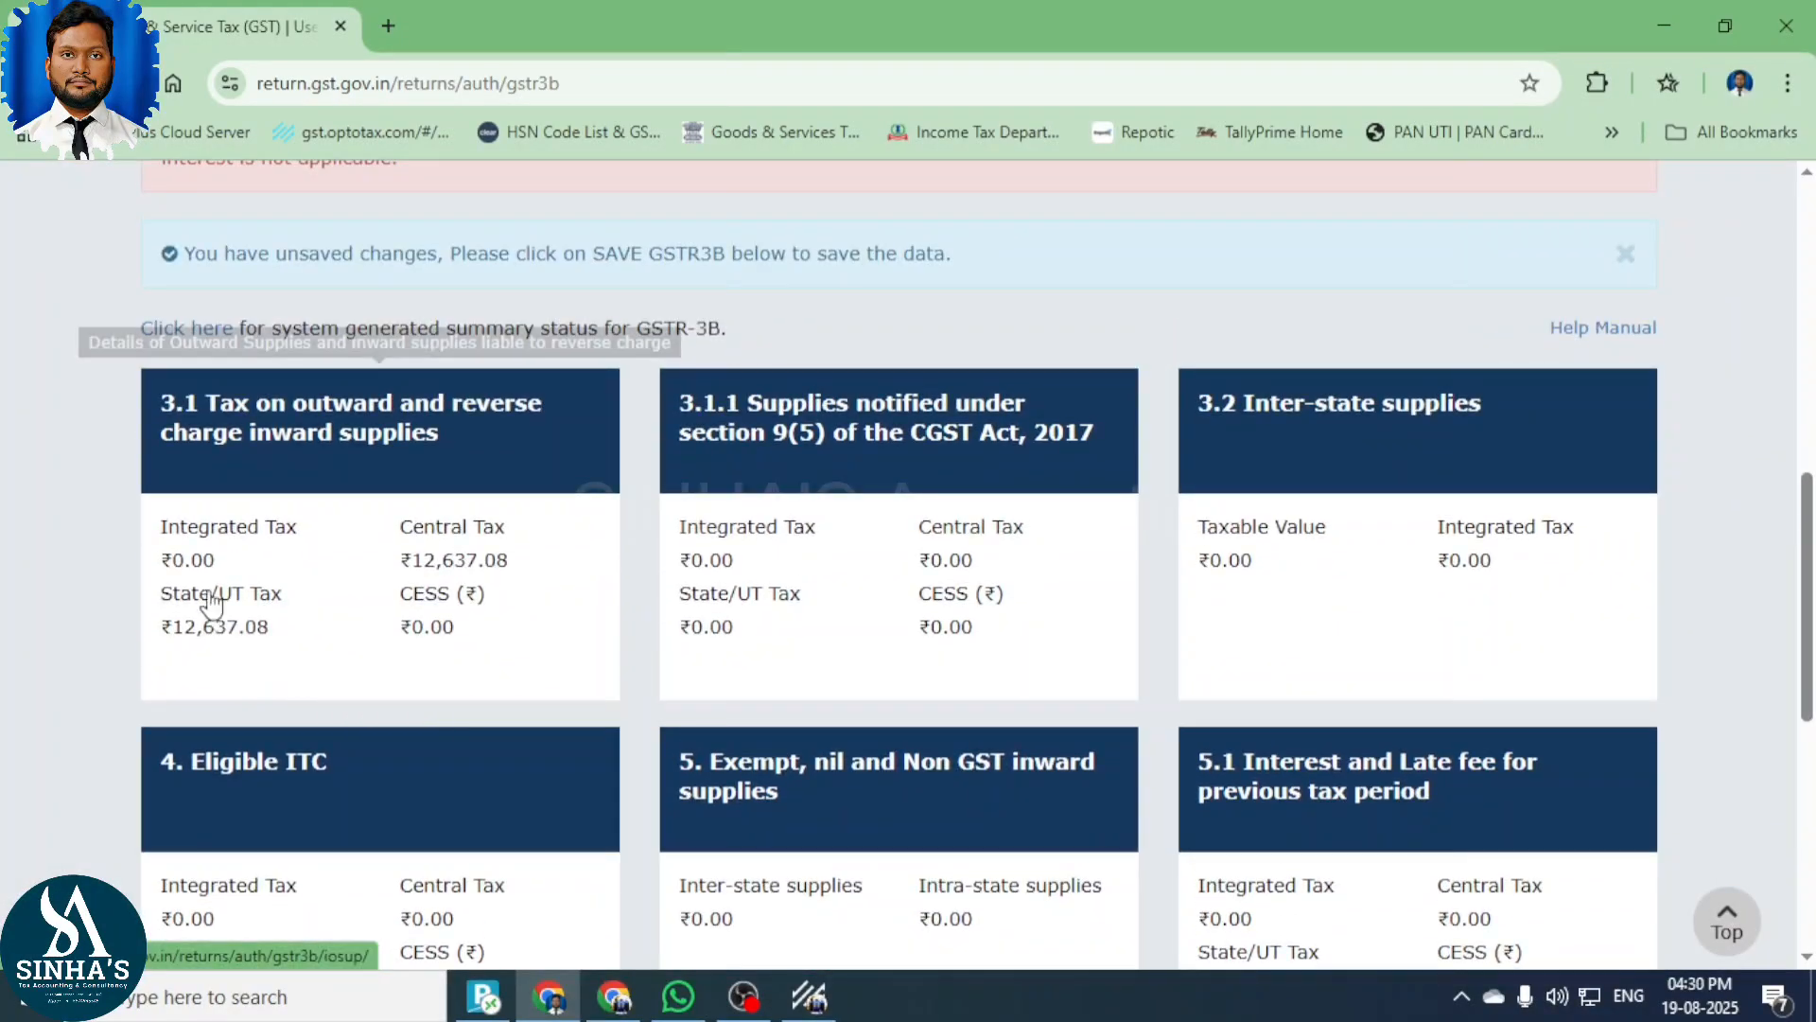
pyautogui.scroll(-2, 1203, 703)
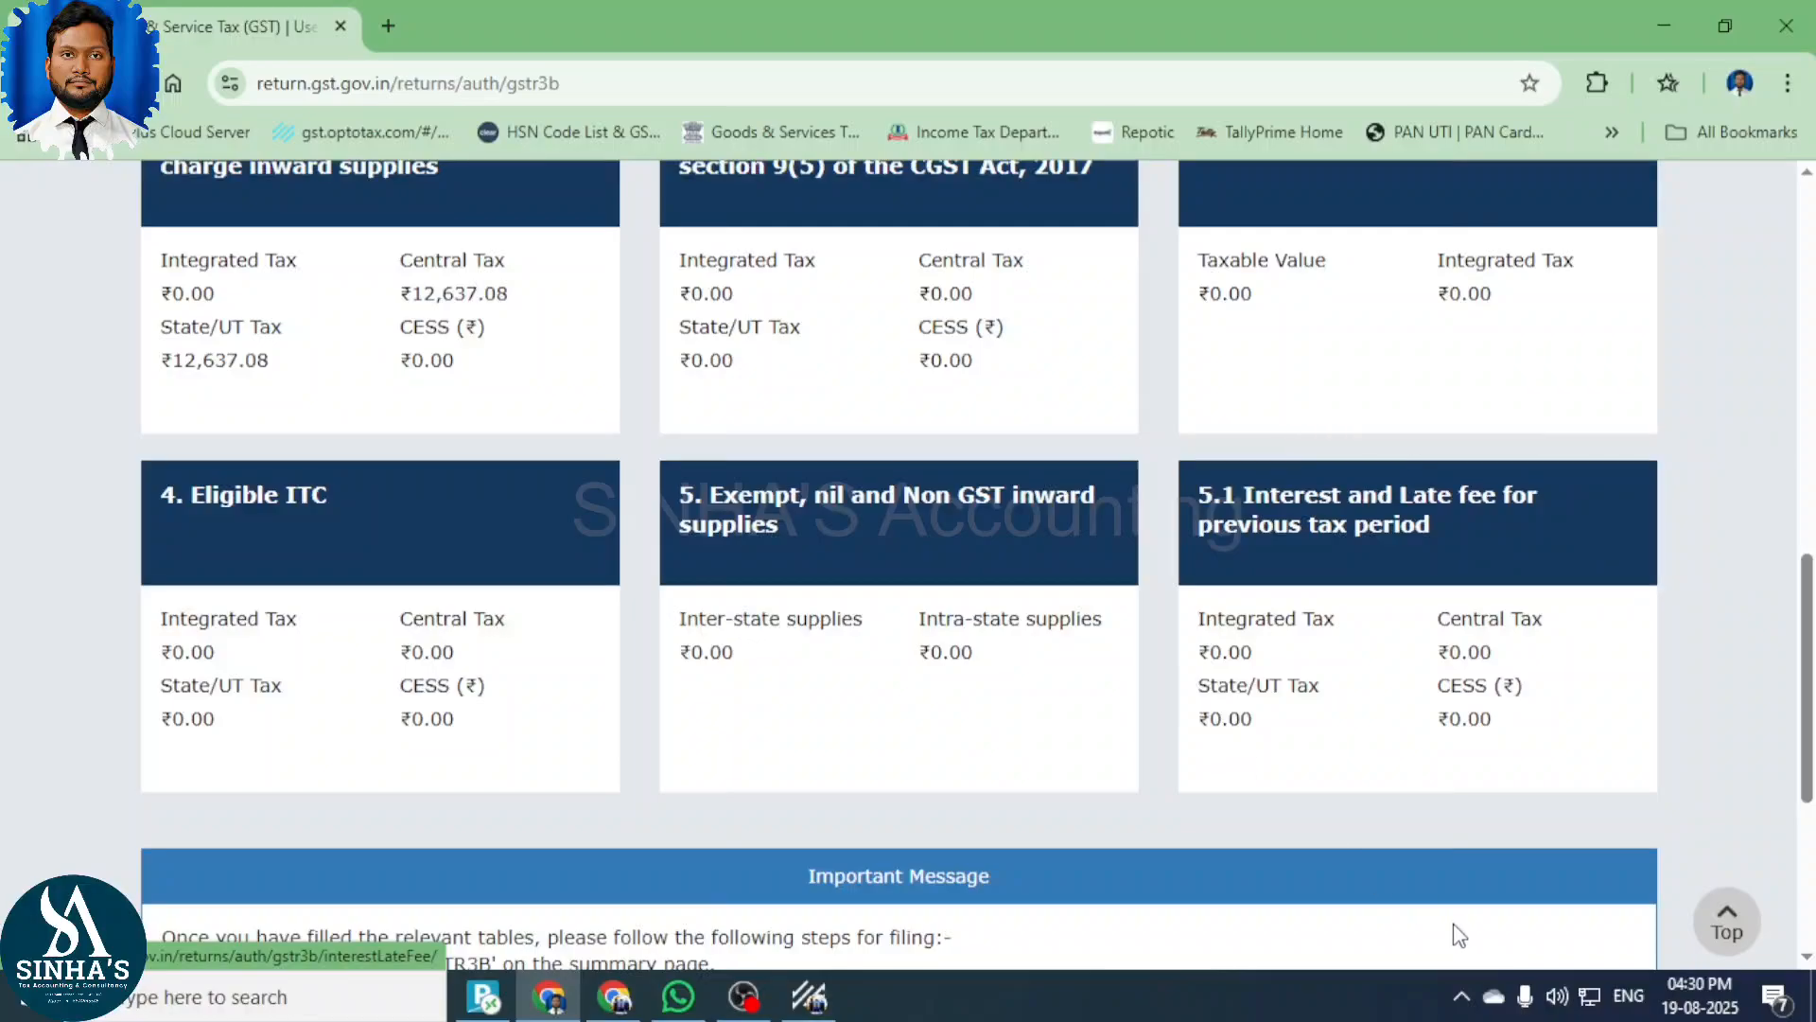
pyautogui.scroll(-3, 1419, 851)
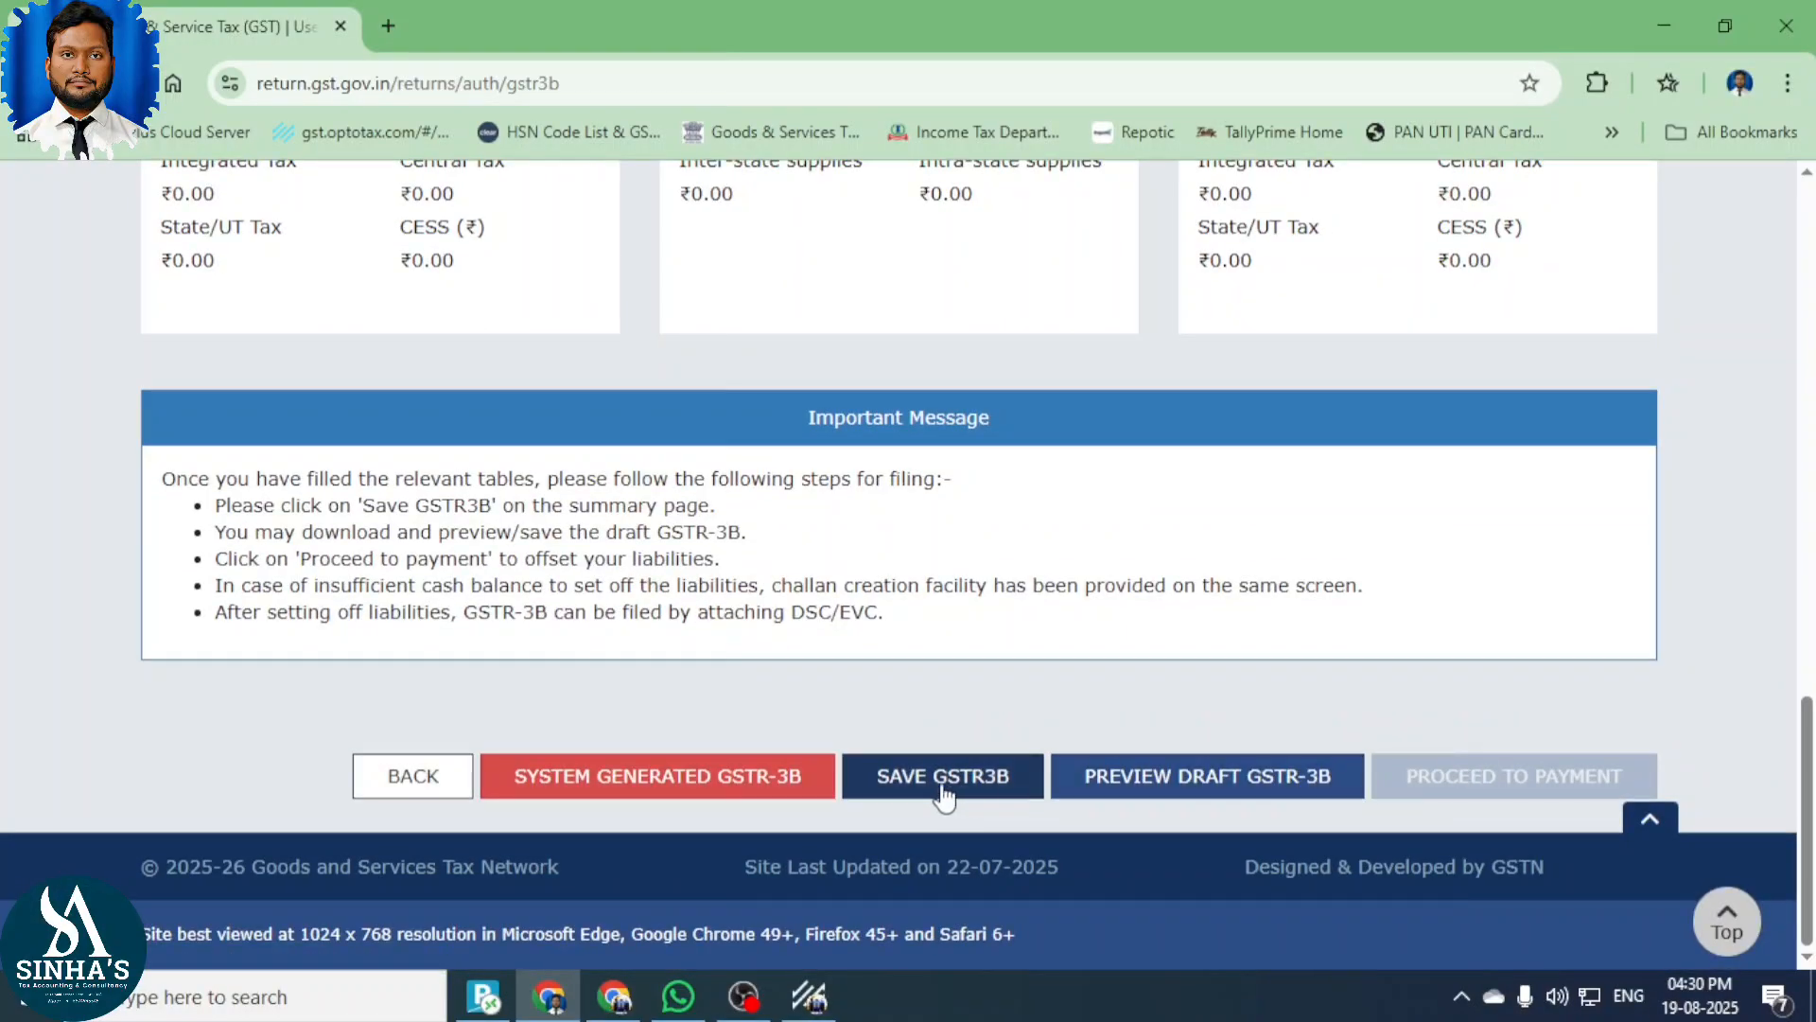
pyautogui.scroll(4, 943, 797)
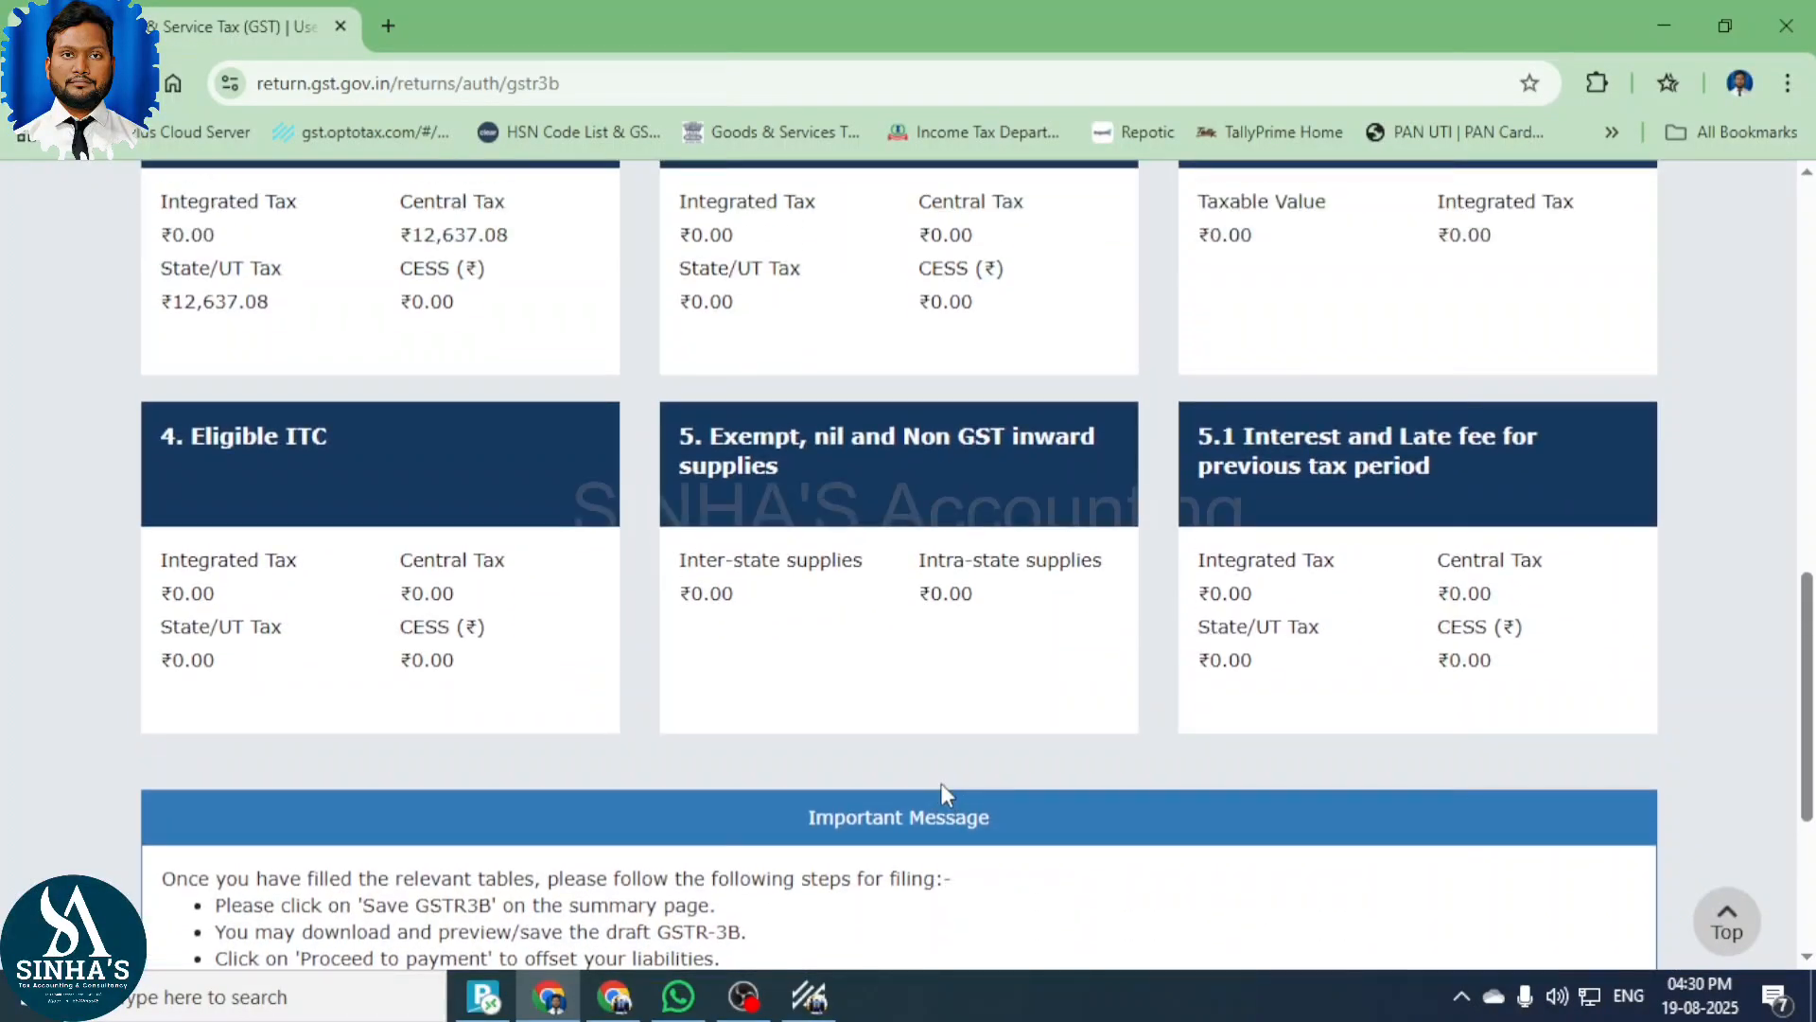
pyautogui.hotkey('alt', 'Tab')
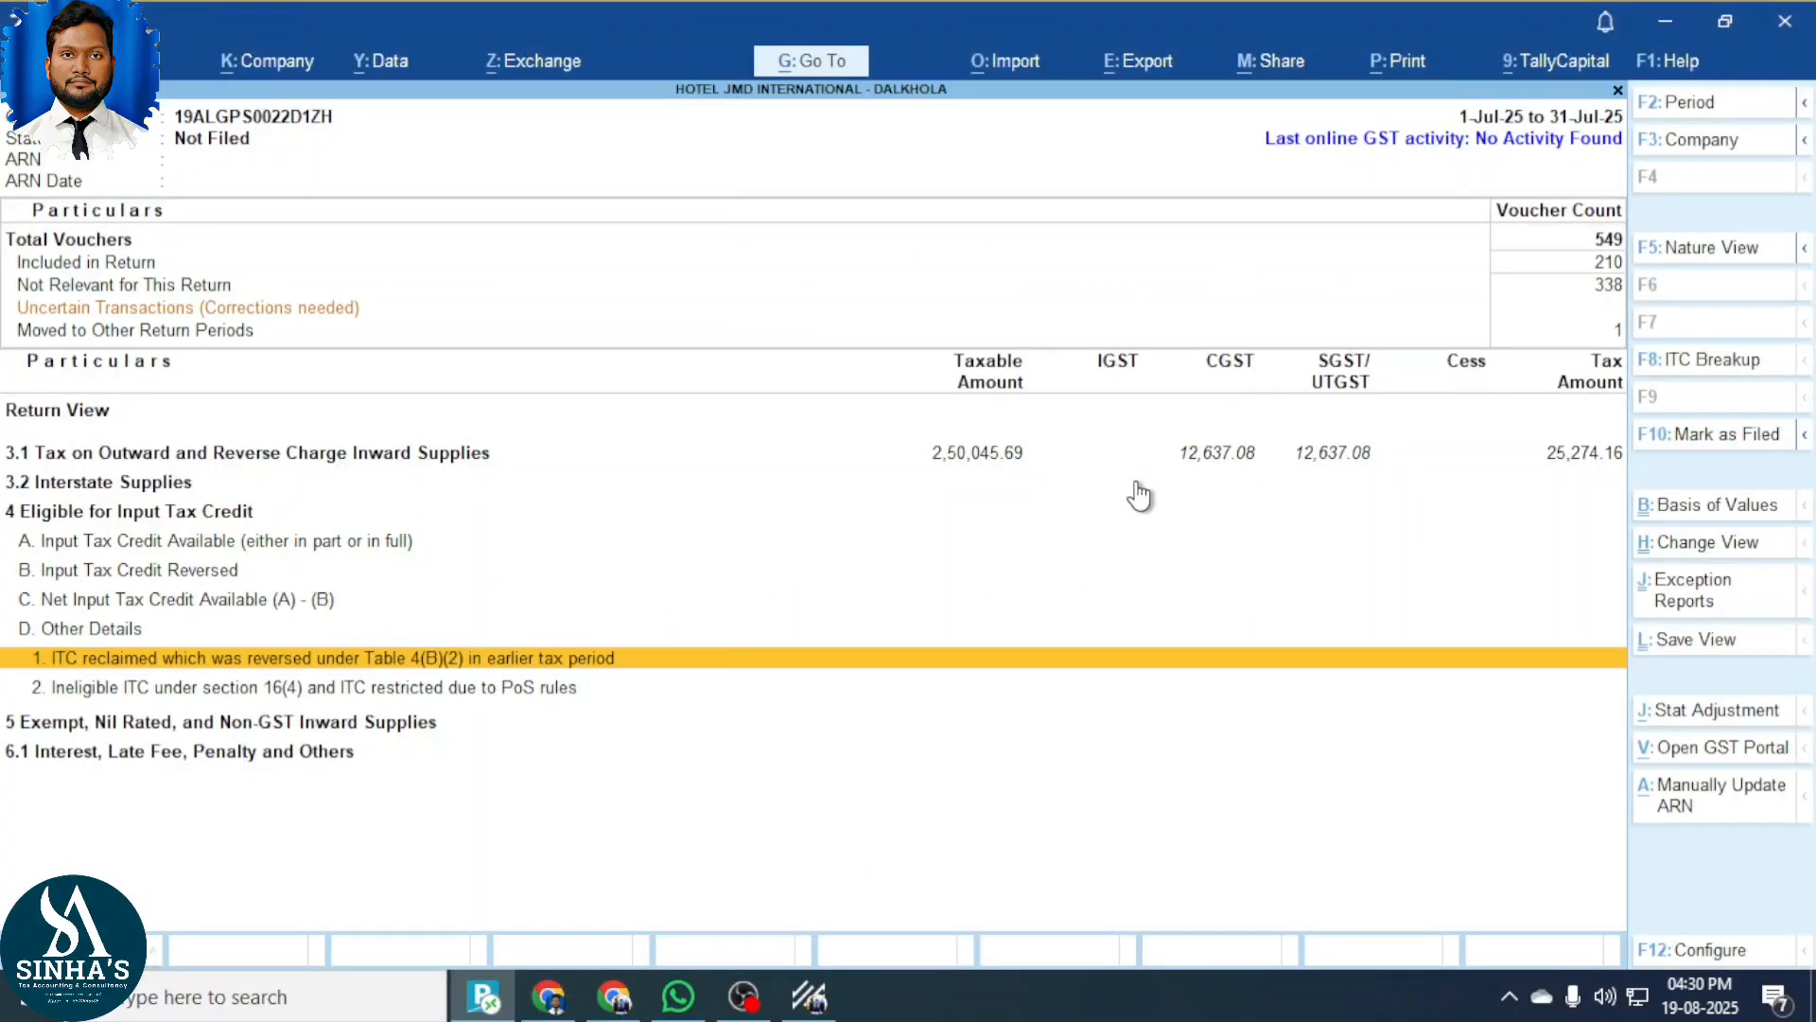
pyautogui.hotkey('alt', 'Tab')
pyautogui.scroll(1, 510, 615)
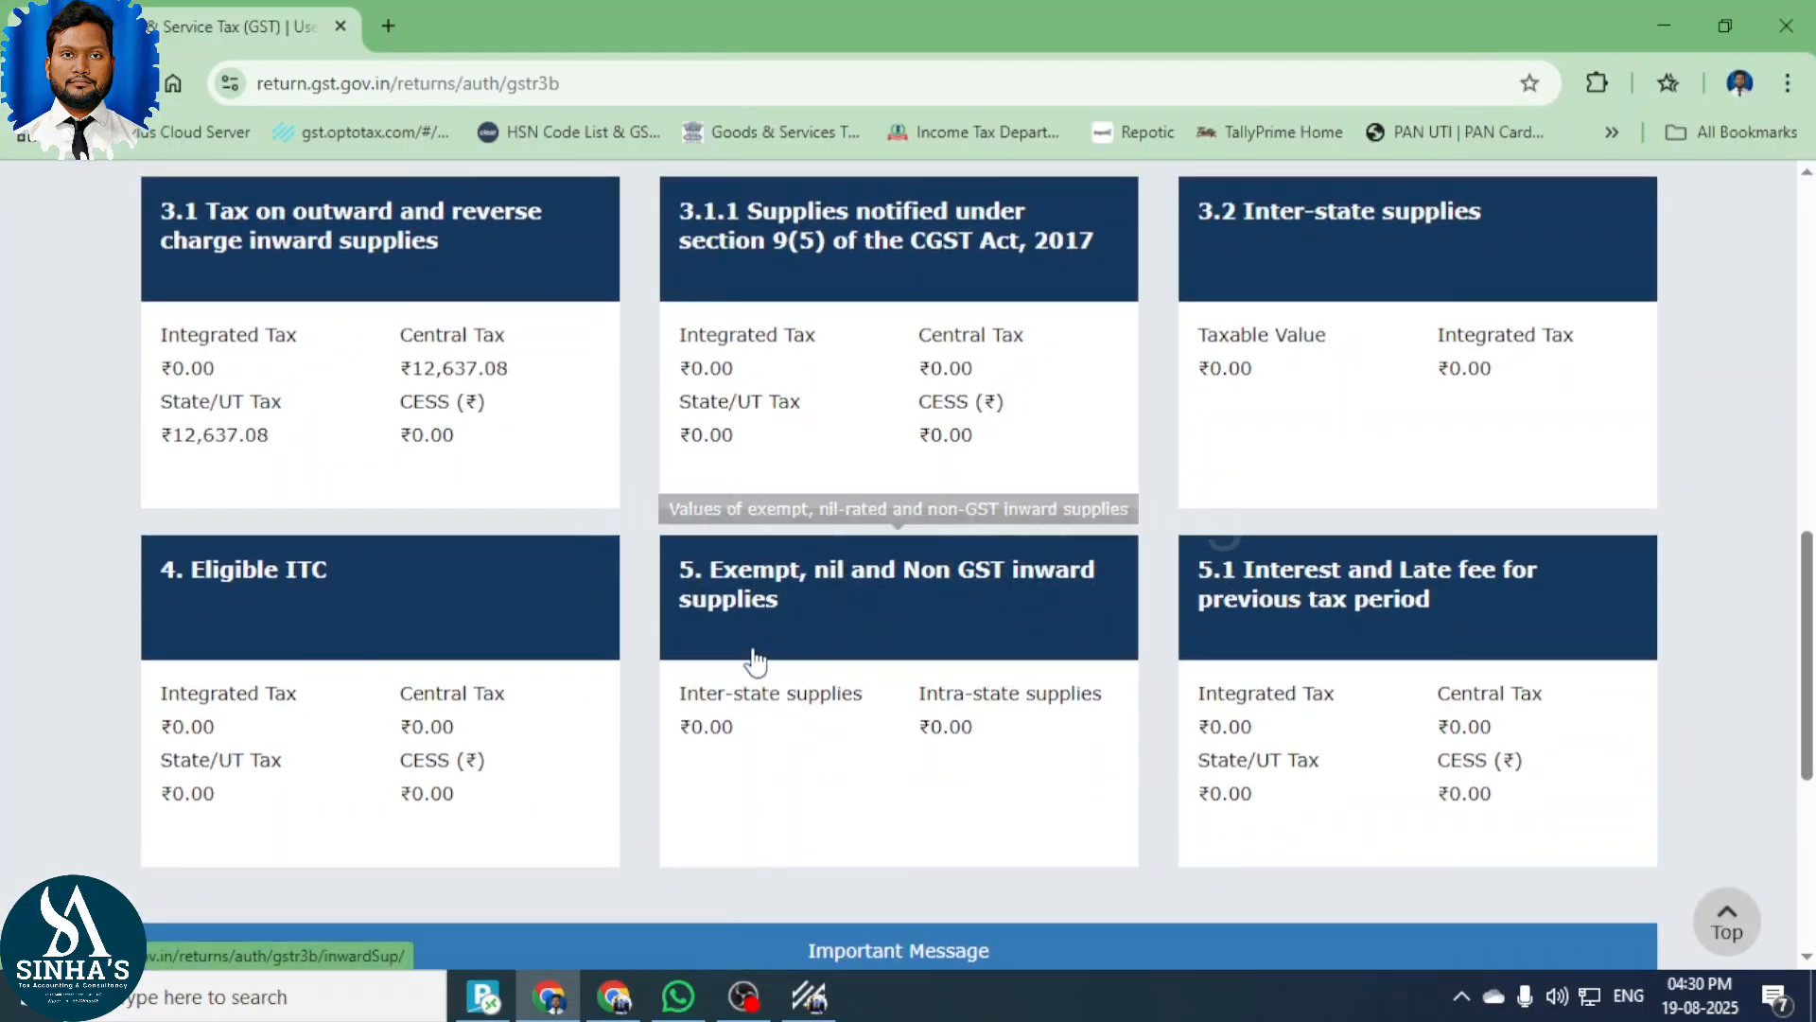
# Save the July GSTR-3B data and check the save request message above the tiles.
pyautogui.scroll(-5, 685, 887)
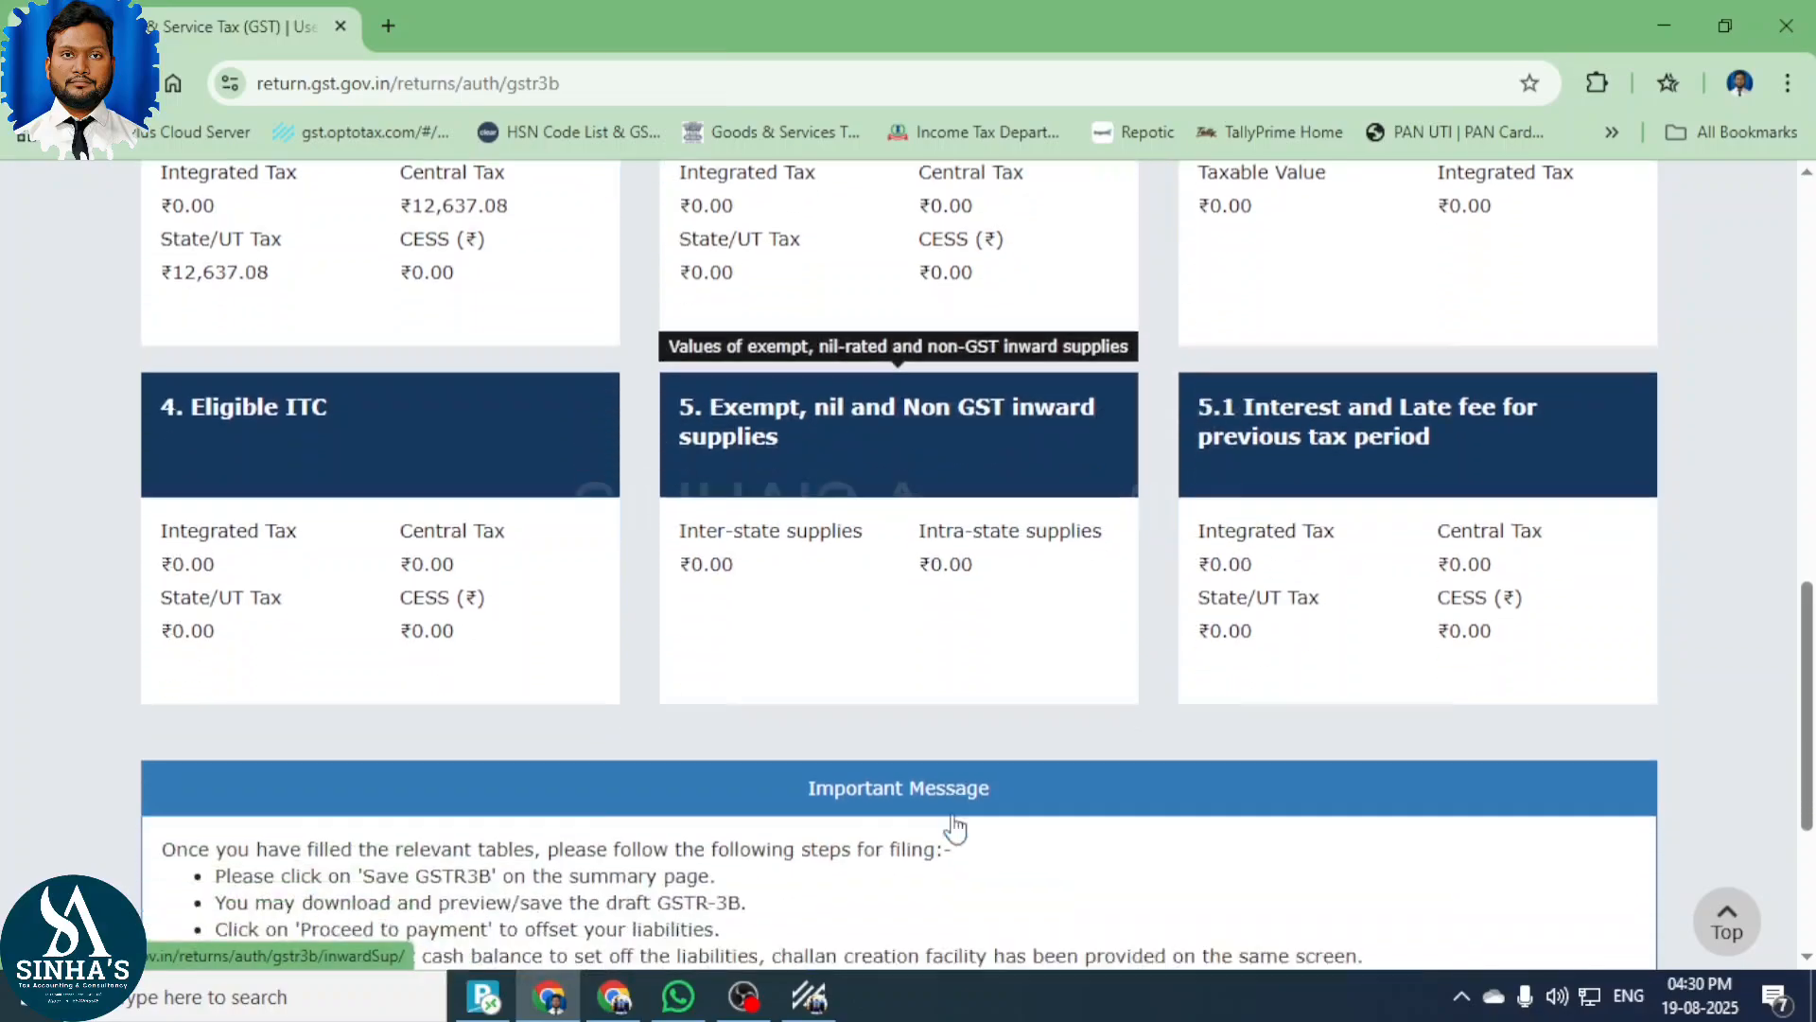
pyautogui.click(985, 785)
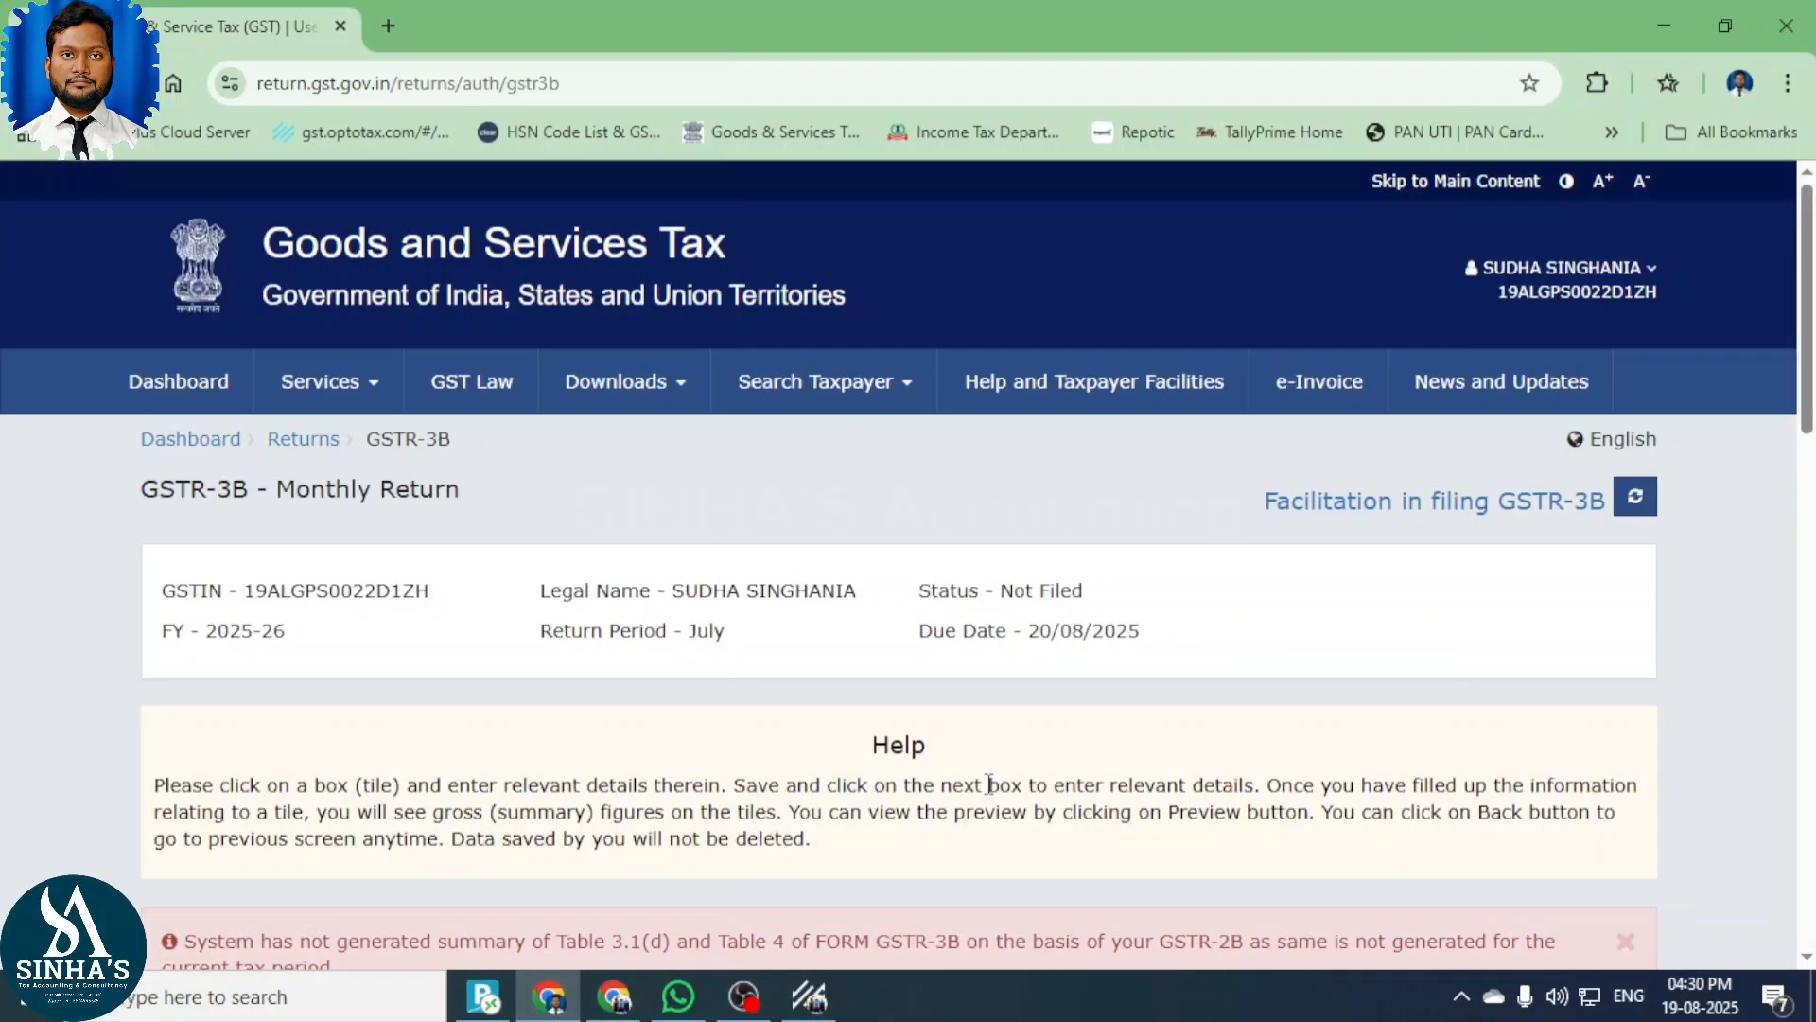
pyautogui.scroll(-7, 988, 785)
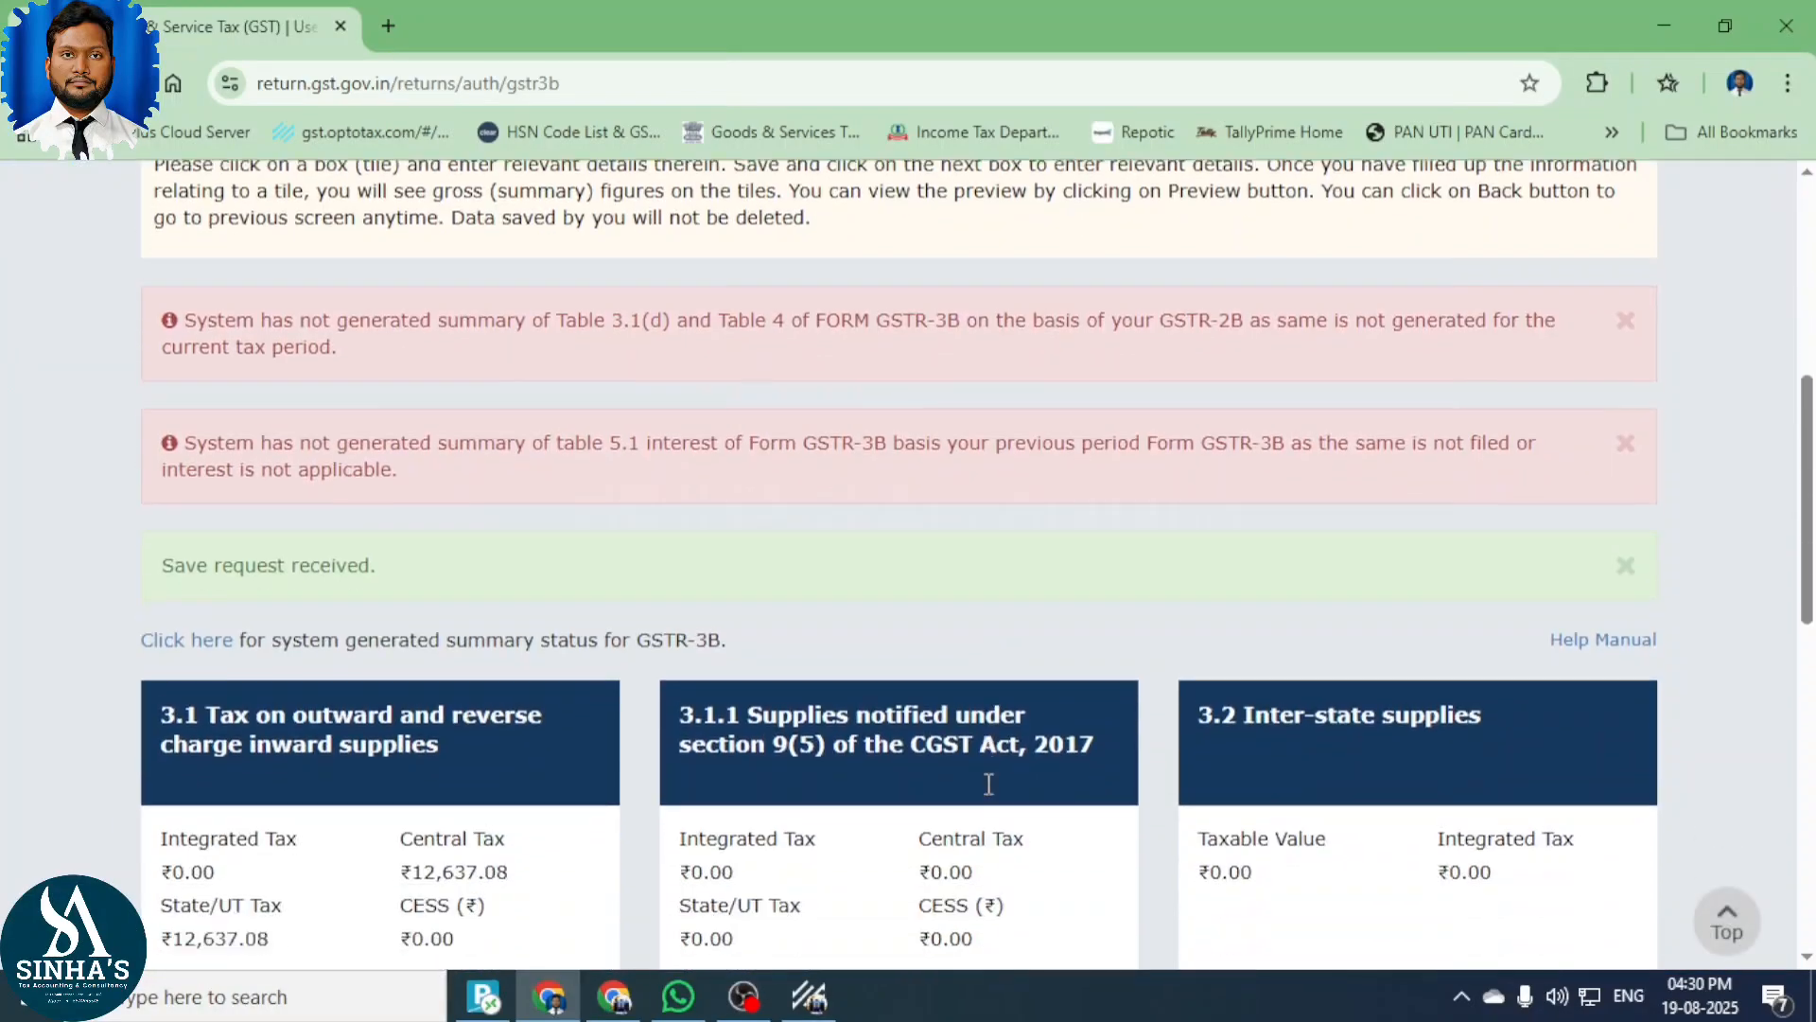
pyautogui.scroll(1, 264, 661)
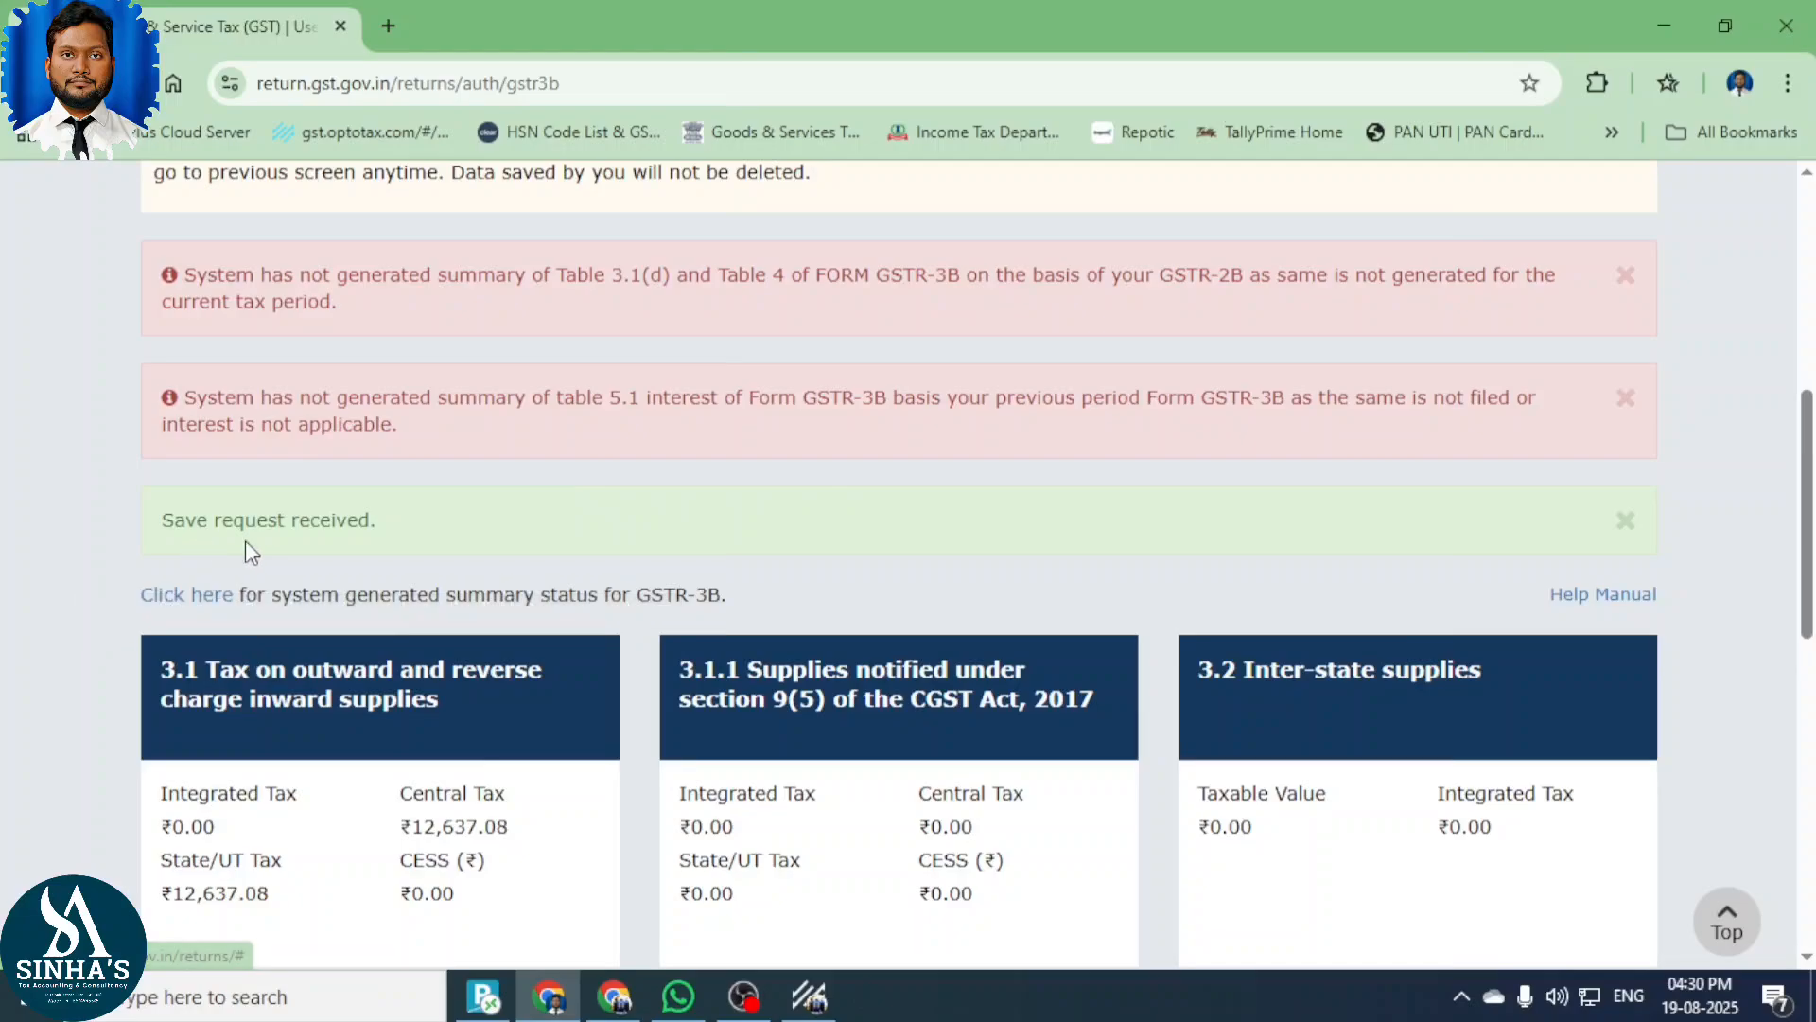
# Refresh the GSTR-3B page repeatedly to update the status of the save request.
pyautogui.scroll(2, 1301, 565)
pyautogui.scroll(4, 1302, 566)
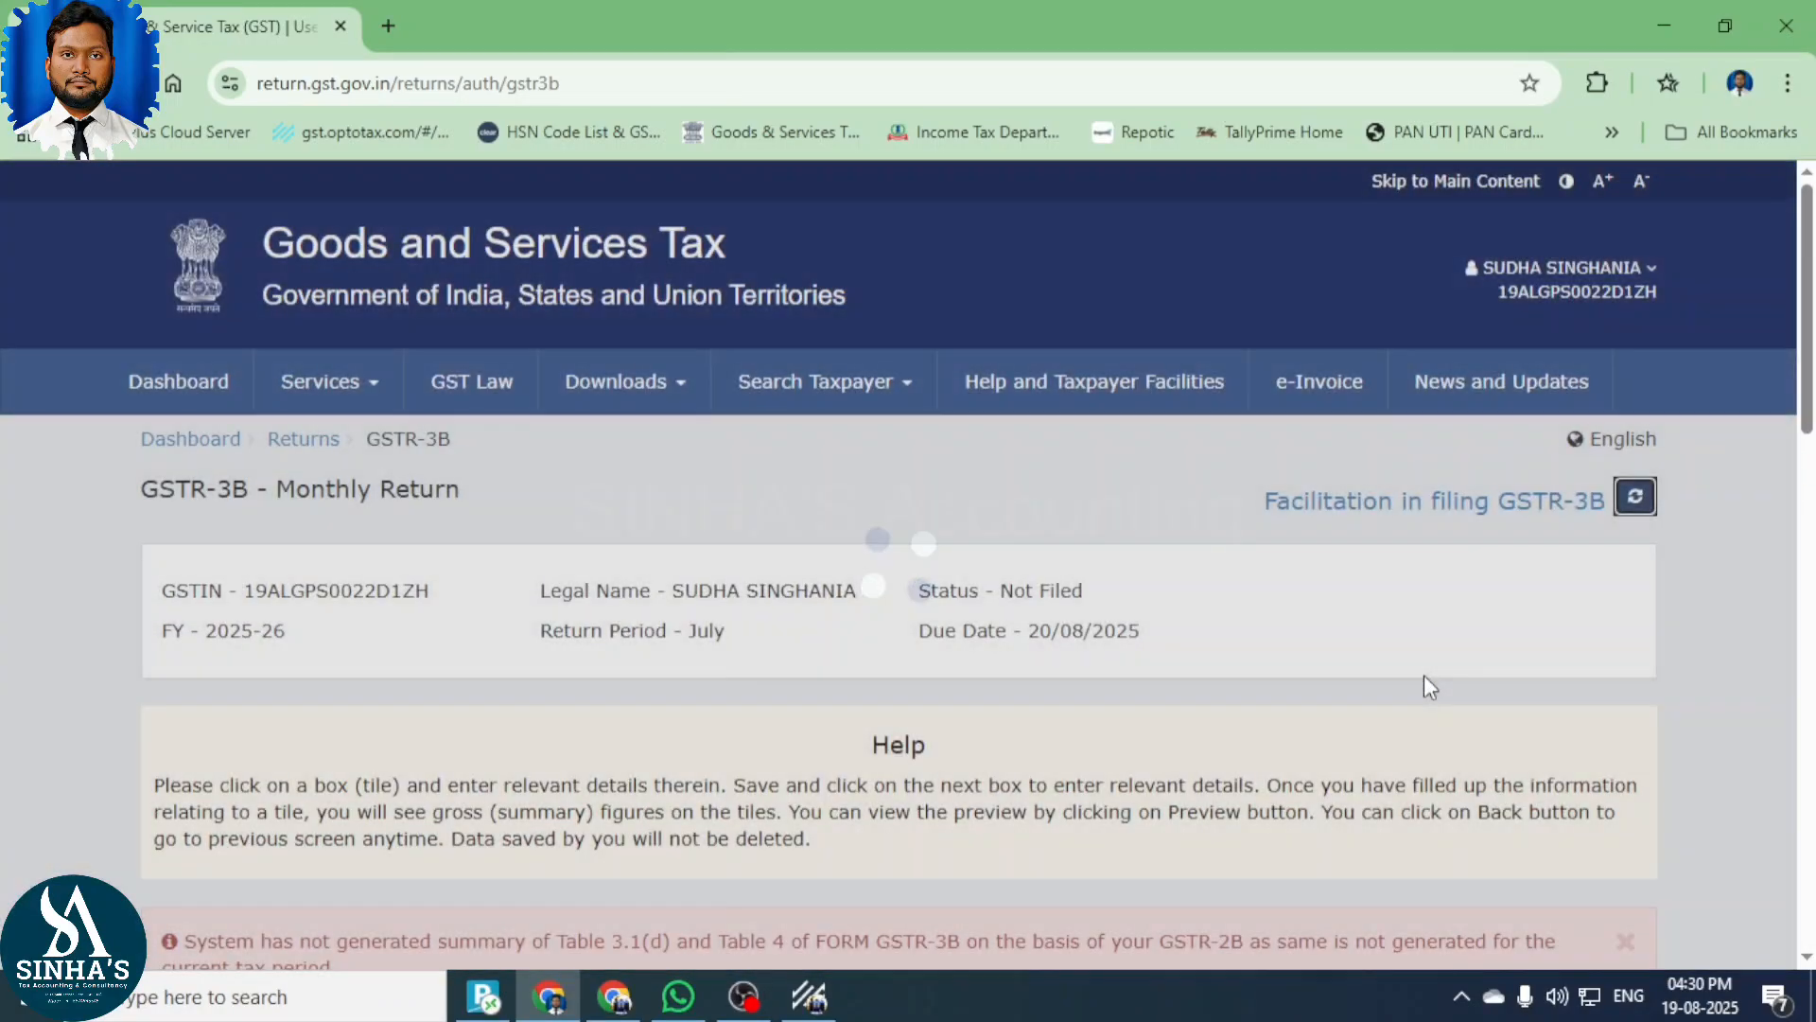
pyautogui.scroll(-6, 1478, 725)
pyautogui.scroll(7, 1471, 719)
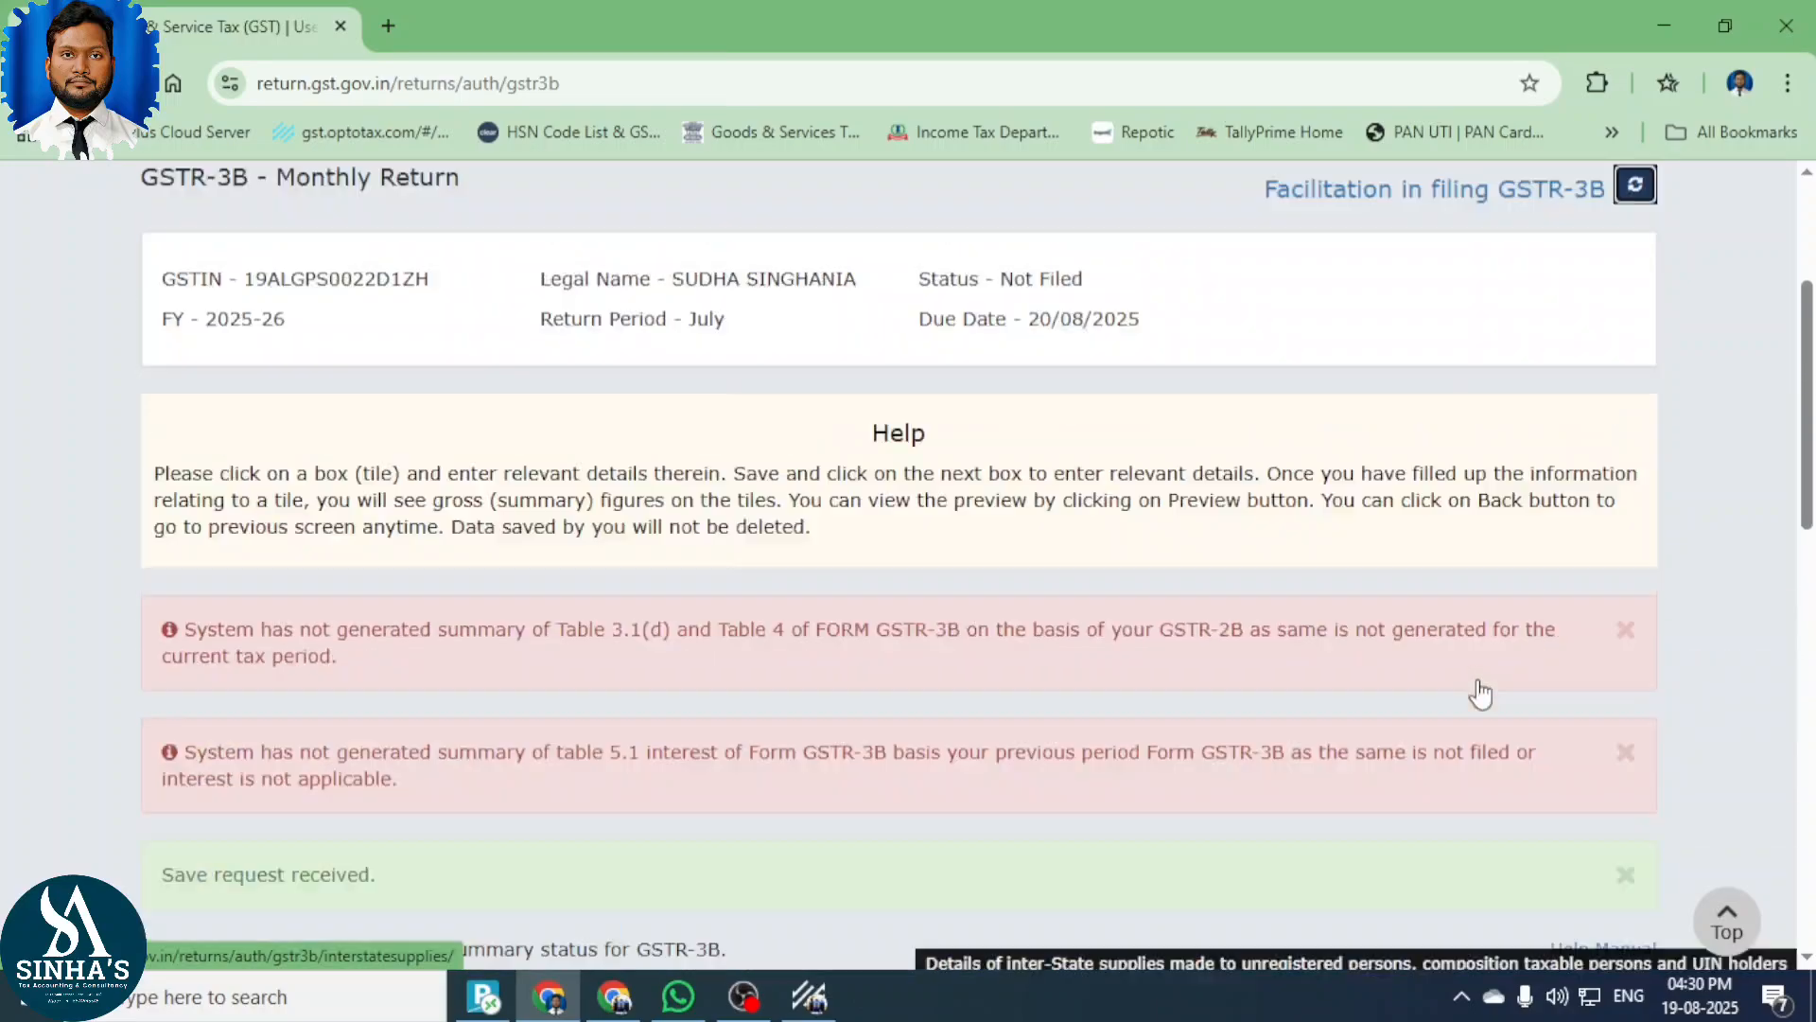
pyautogui.click(1621, 516)
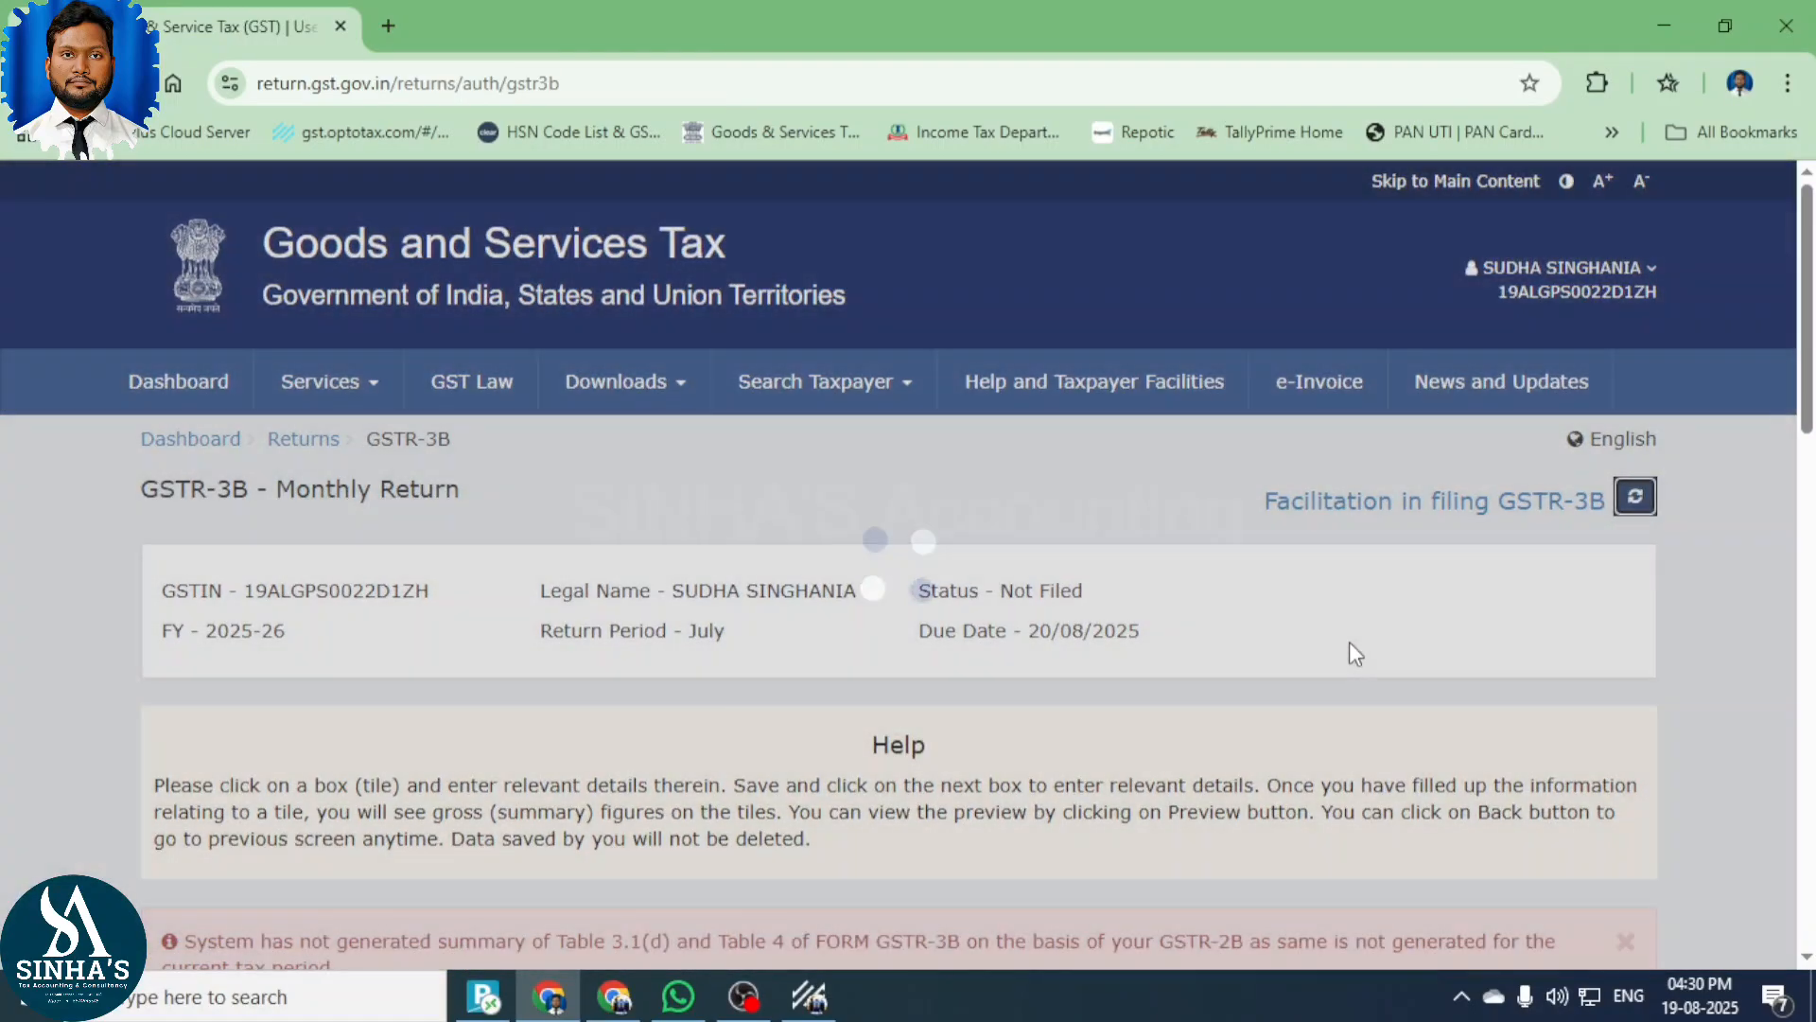
pyautogui.scroll(-5, 1349, 641)
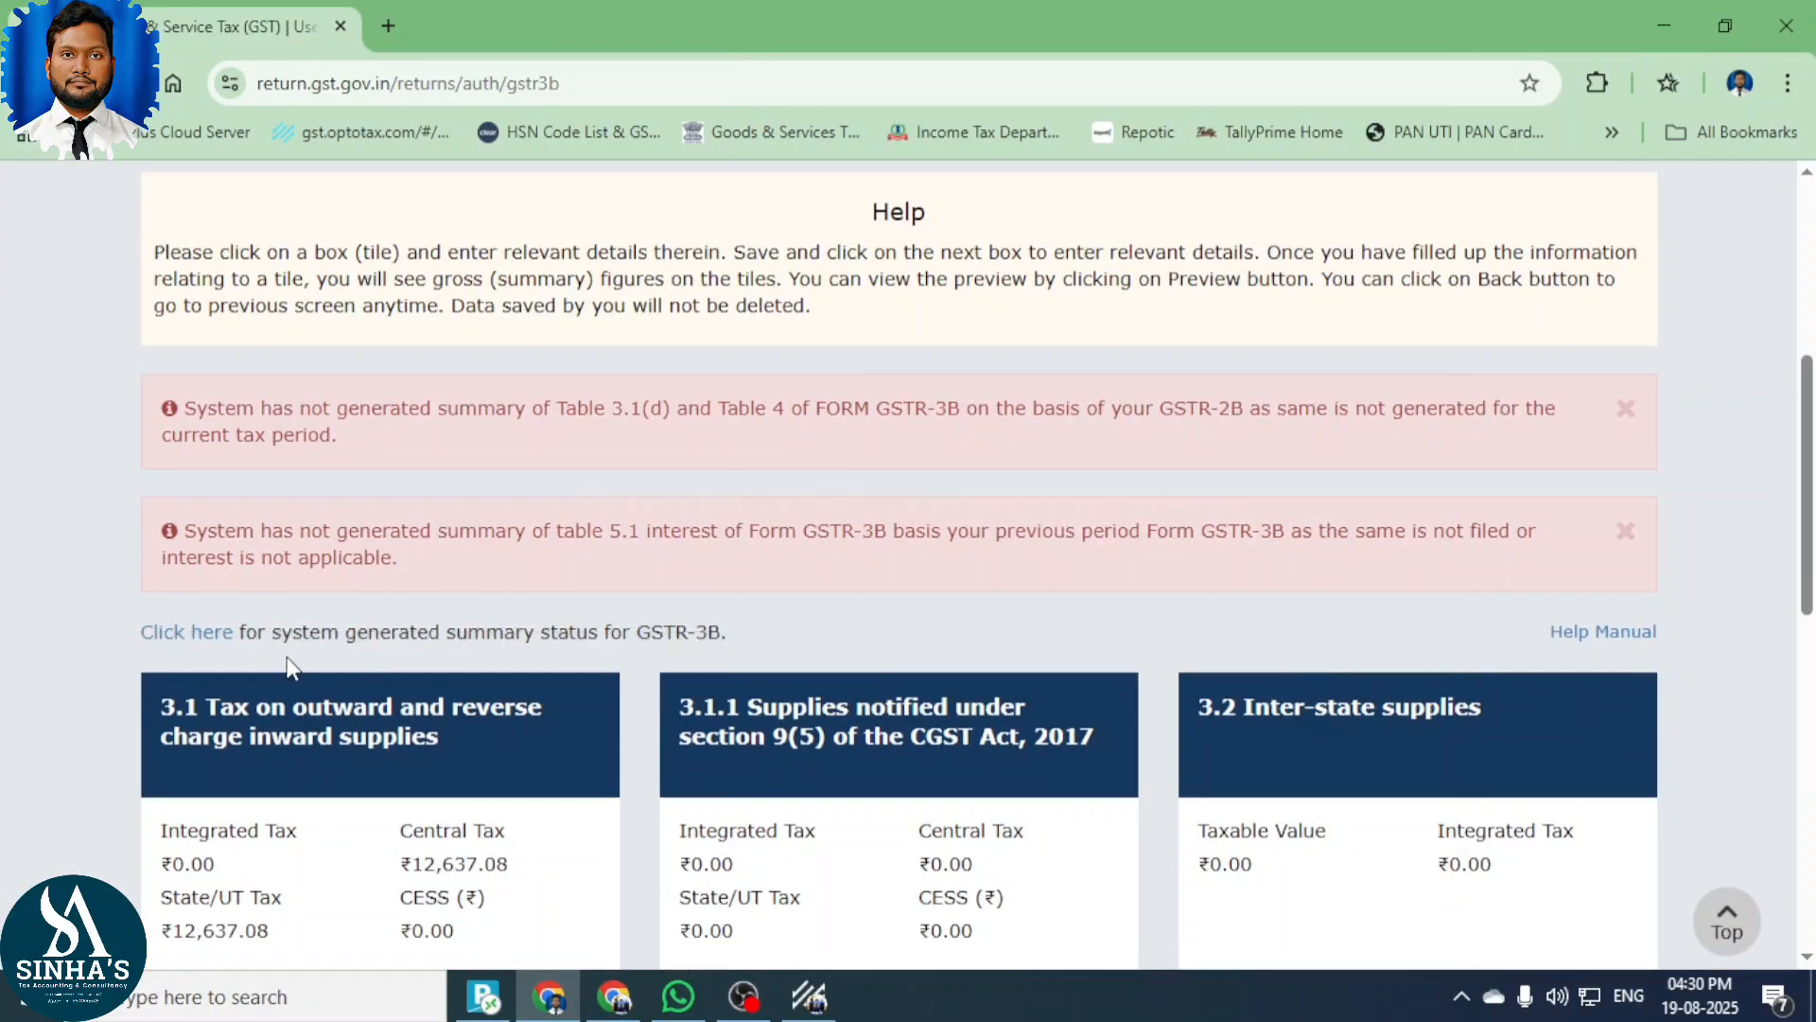
# Recheck the saved section tiles and proceed to payment for the GSTR-3B.
pyautogui.scroll(-10, 1110, 547)
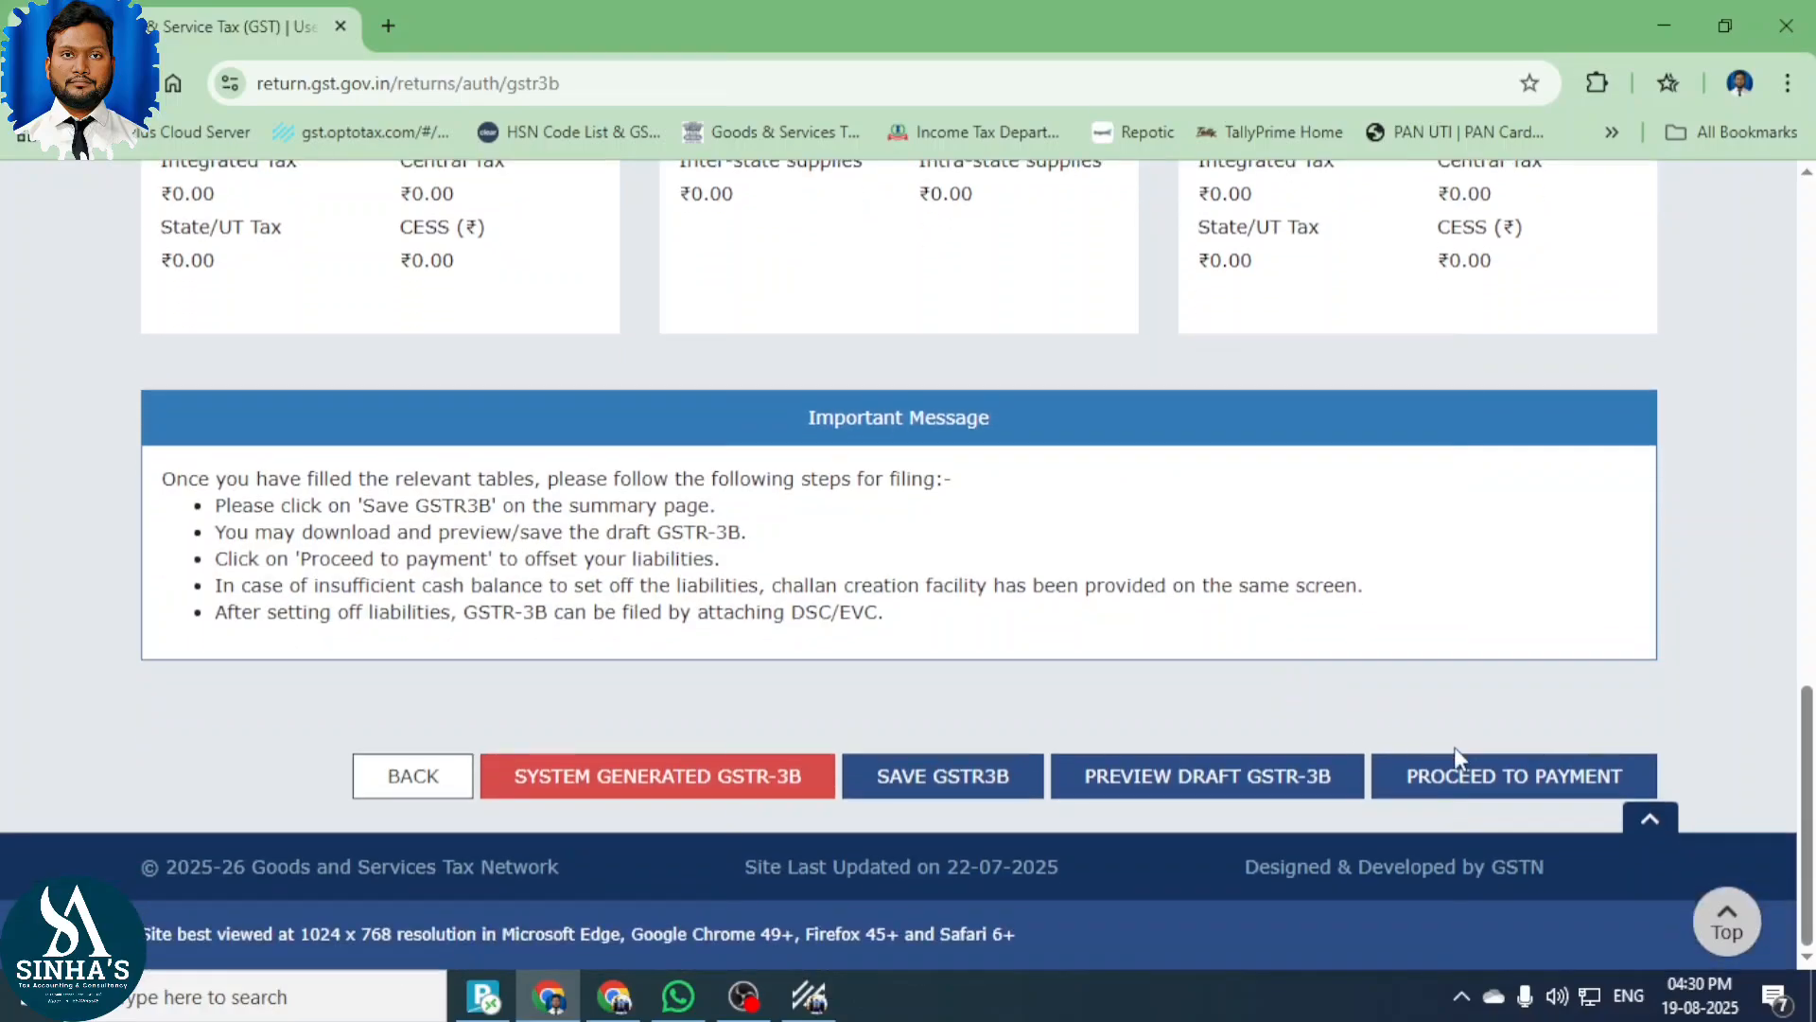
pyautogui.scroll(5, 1451, 722)
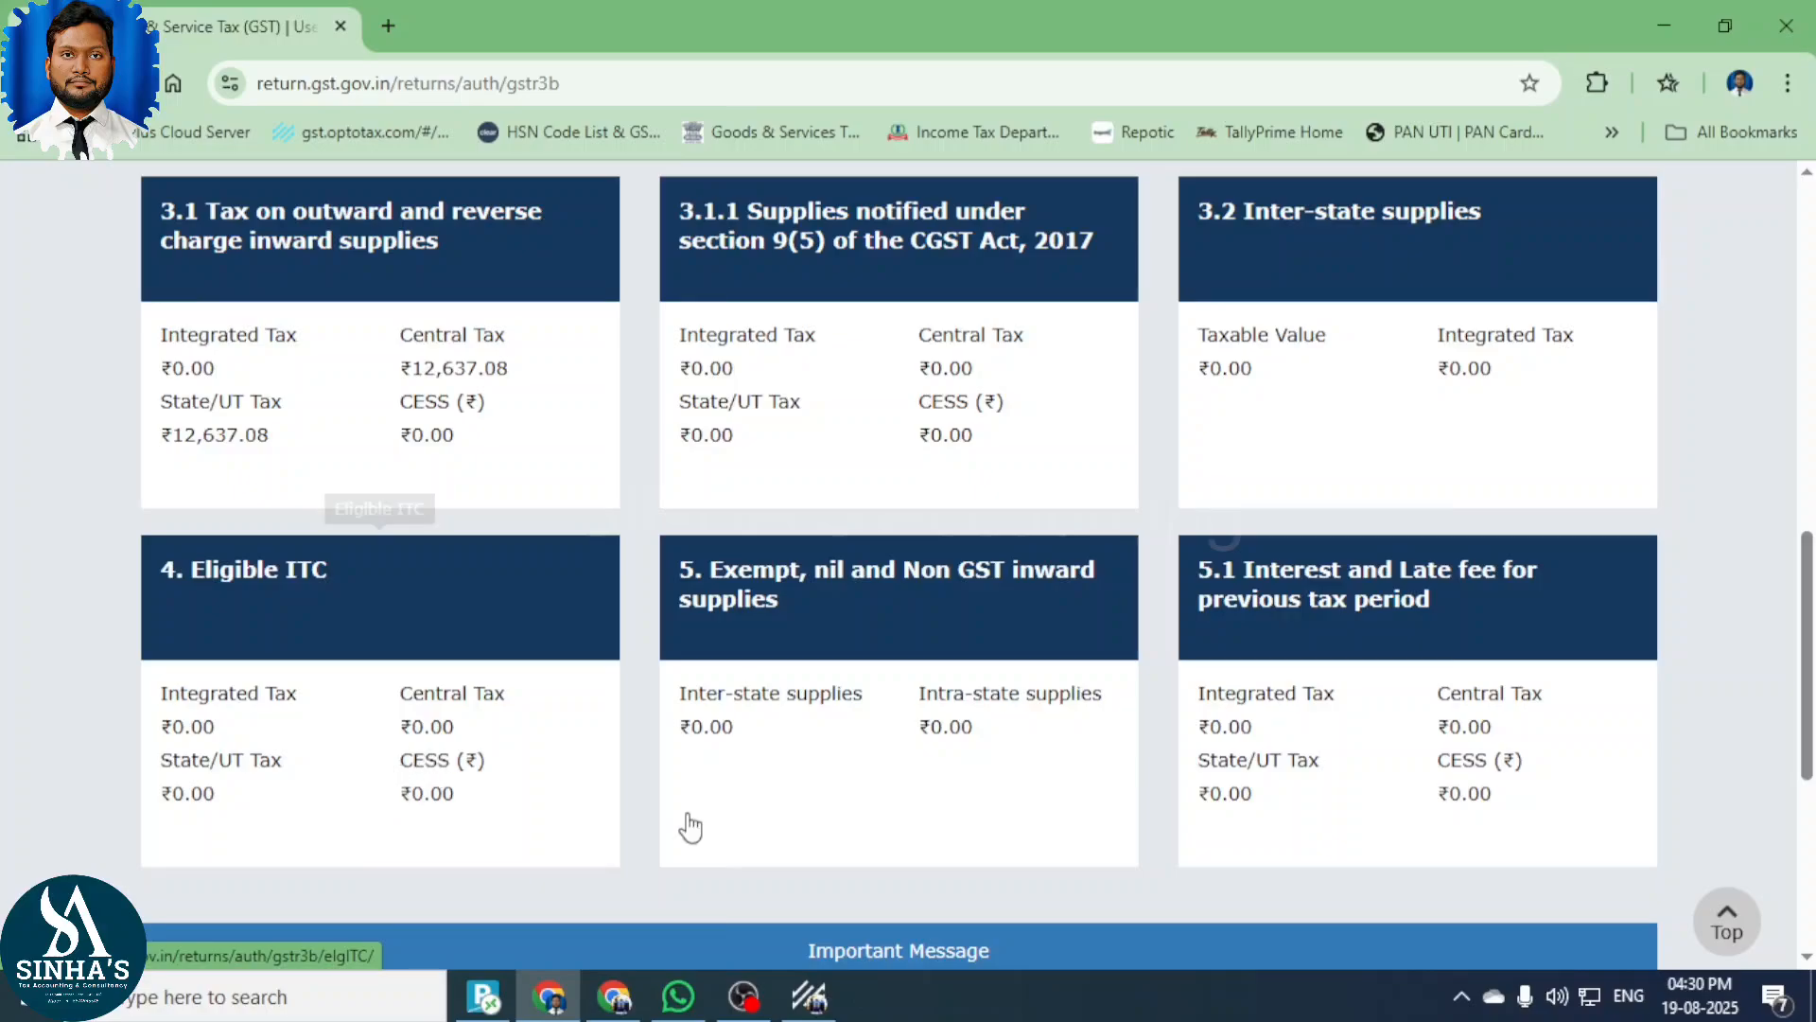
pyautogui.scroll(-5, 1008, 829)
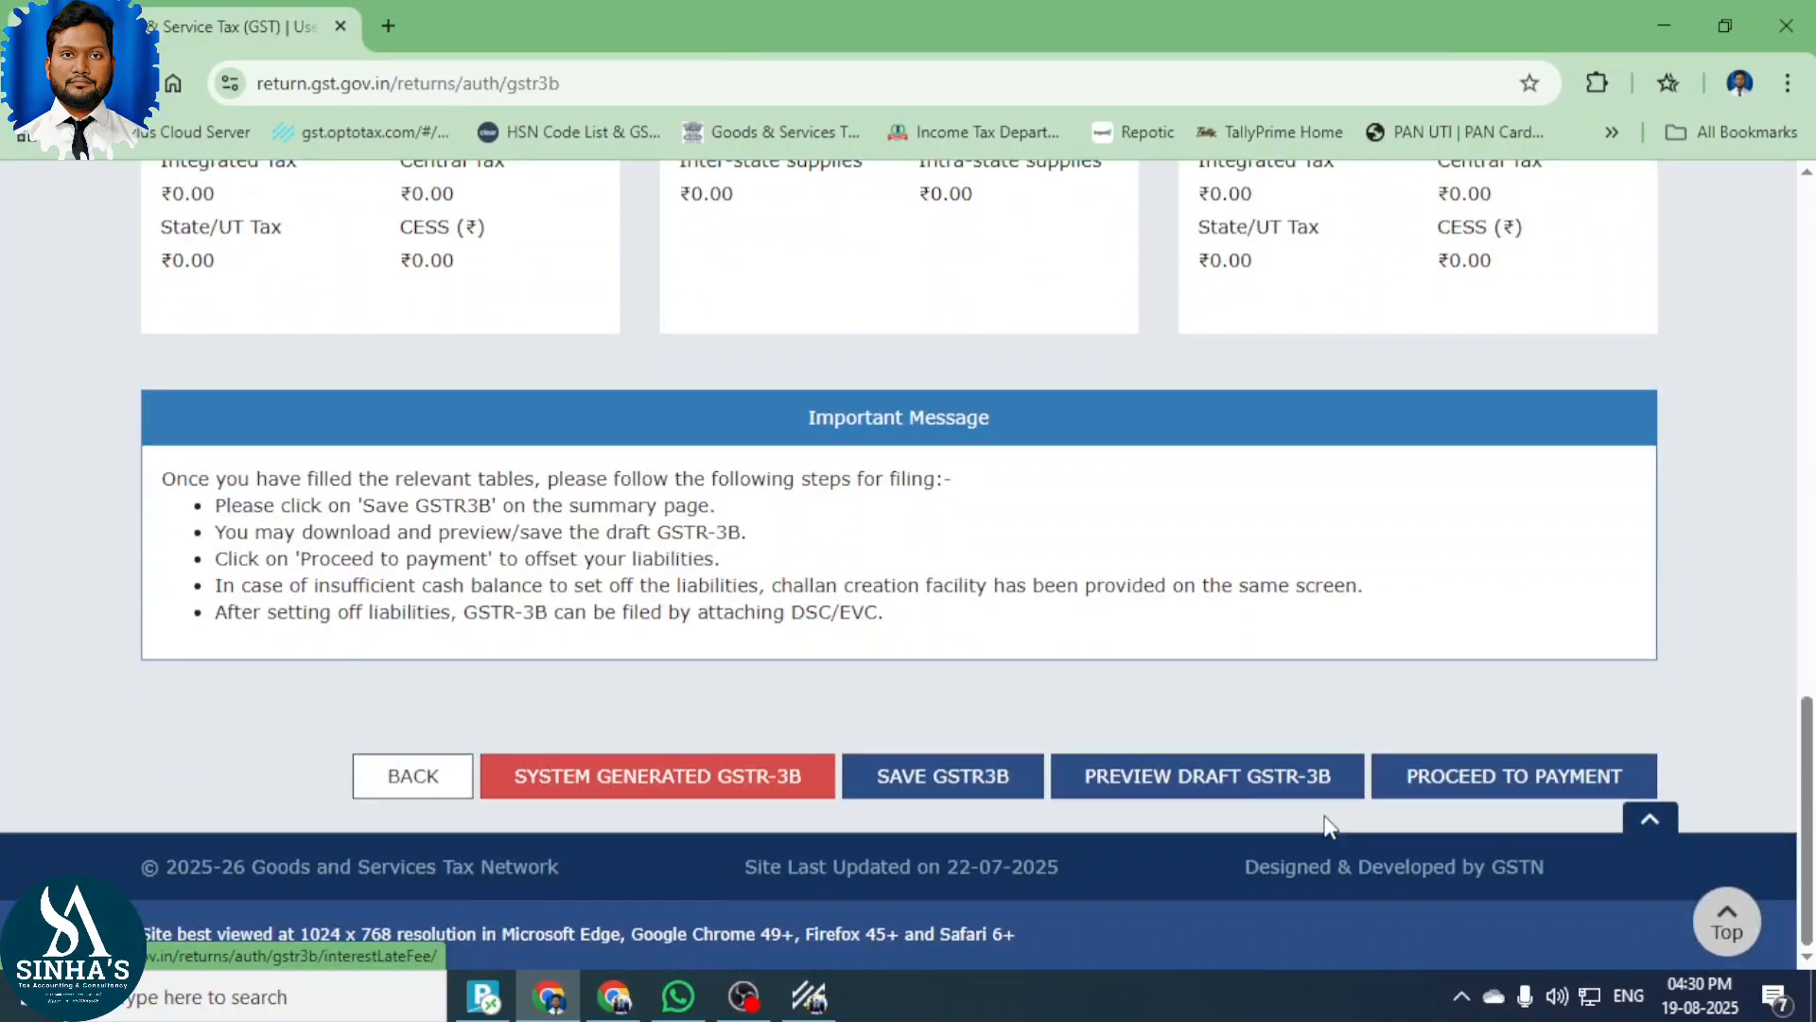
pyautogui.click(1507, 786)
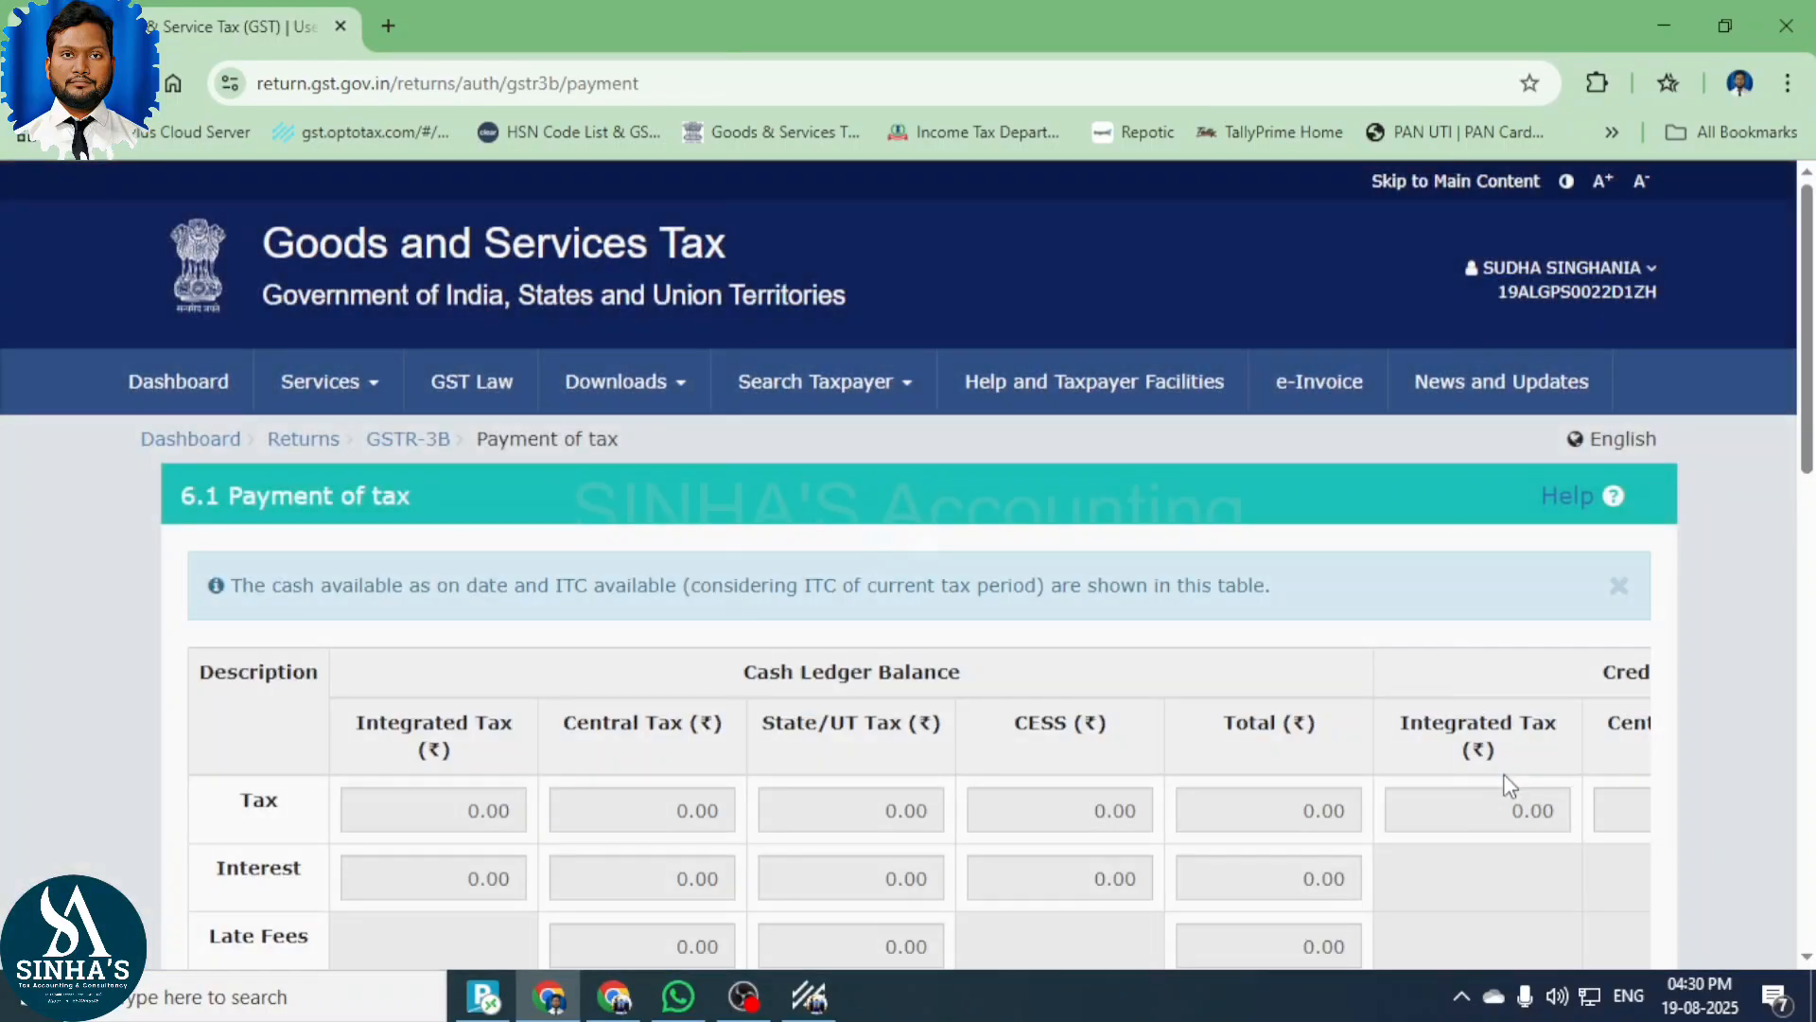
# Examine the cash ledger and credit ledger balances in the 6.1 Payment of tax table.
pyautogui.scroll(-1, 1176, 633)
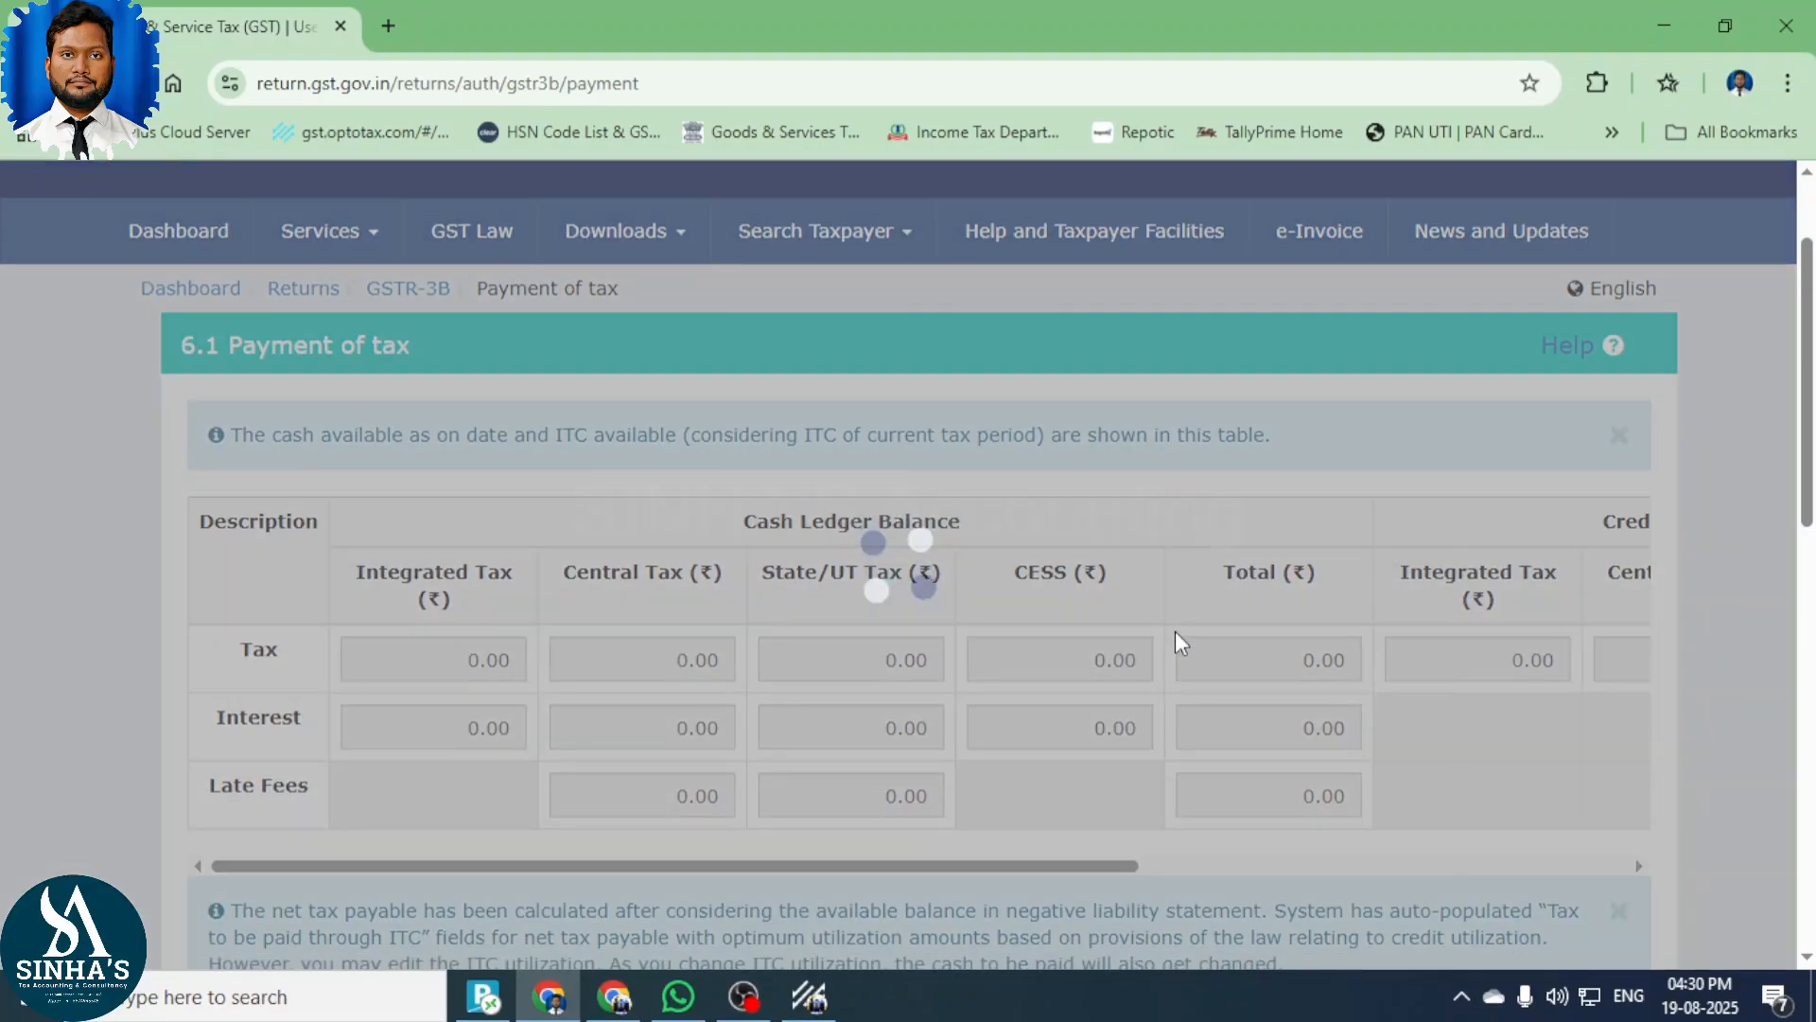
pyautogui.scroll(-1, 653, 569)
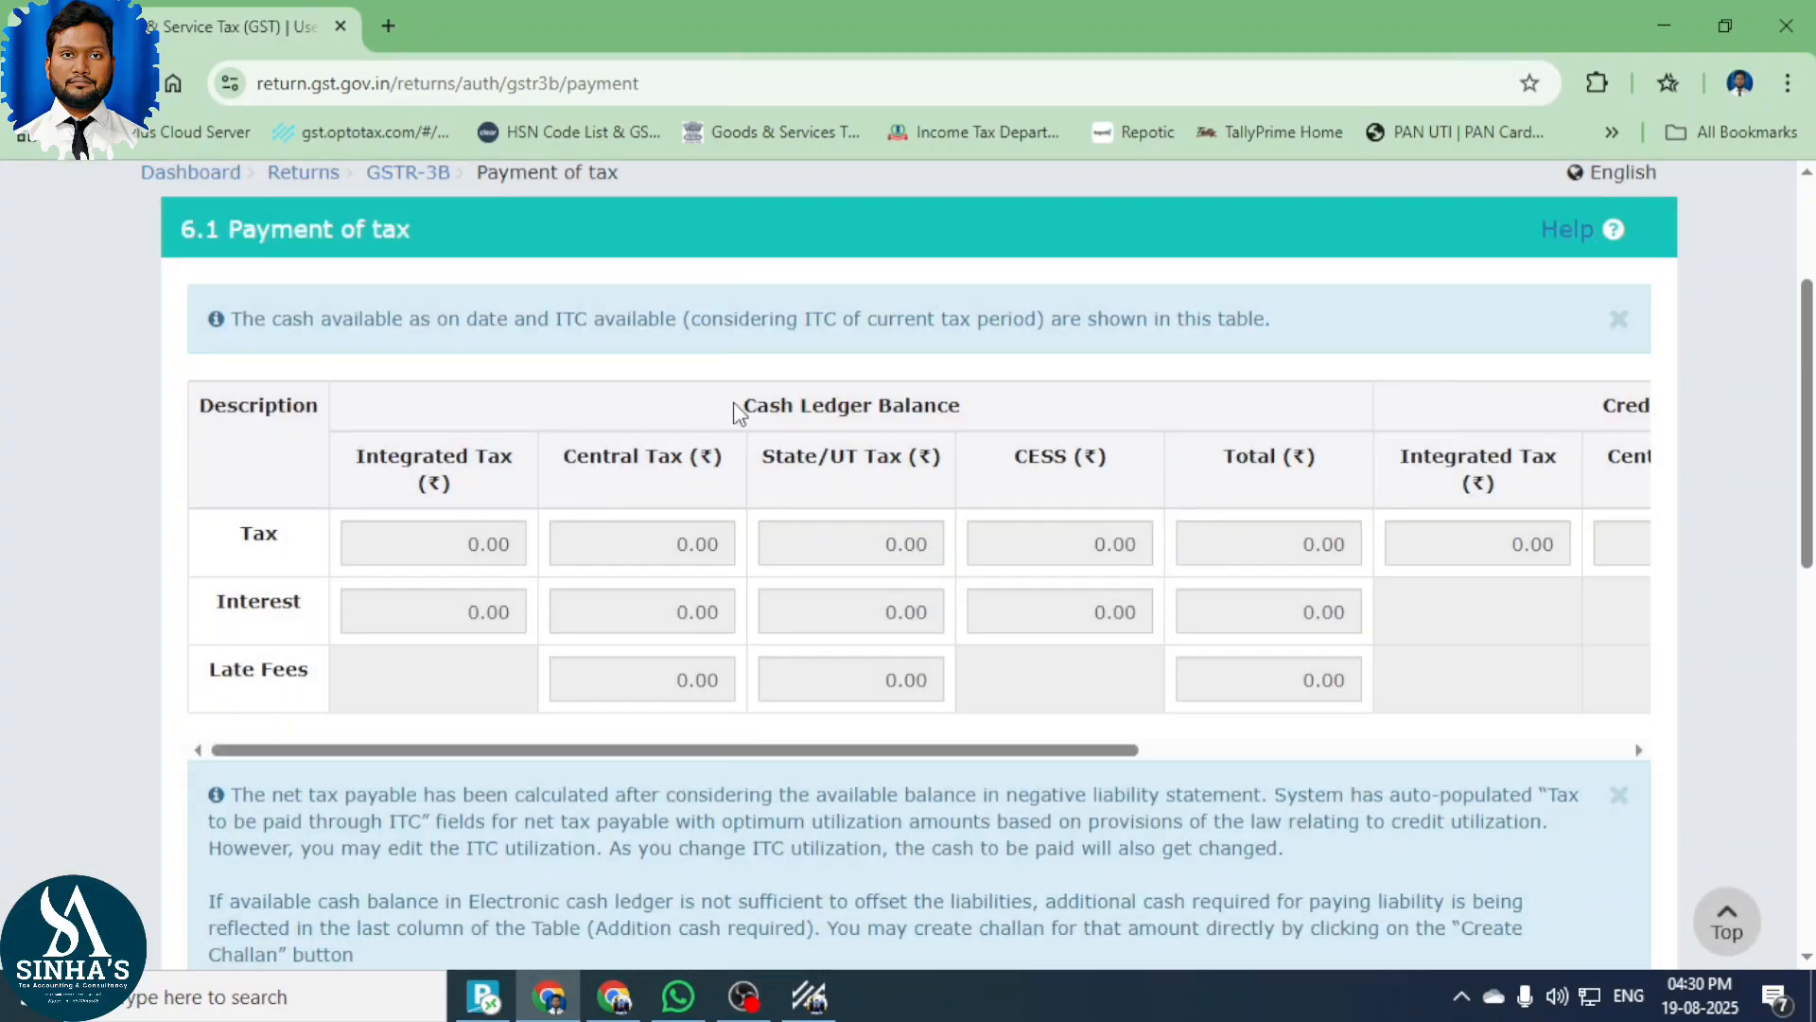
pyautogui.moveTo(737, 414); pyautogui.dragTo(993, 405)
pyautogui.click(674, 564)
pyautogui.moveTo(1126, 752); pyautogui.dragTo(1646, 749)
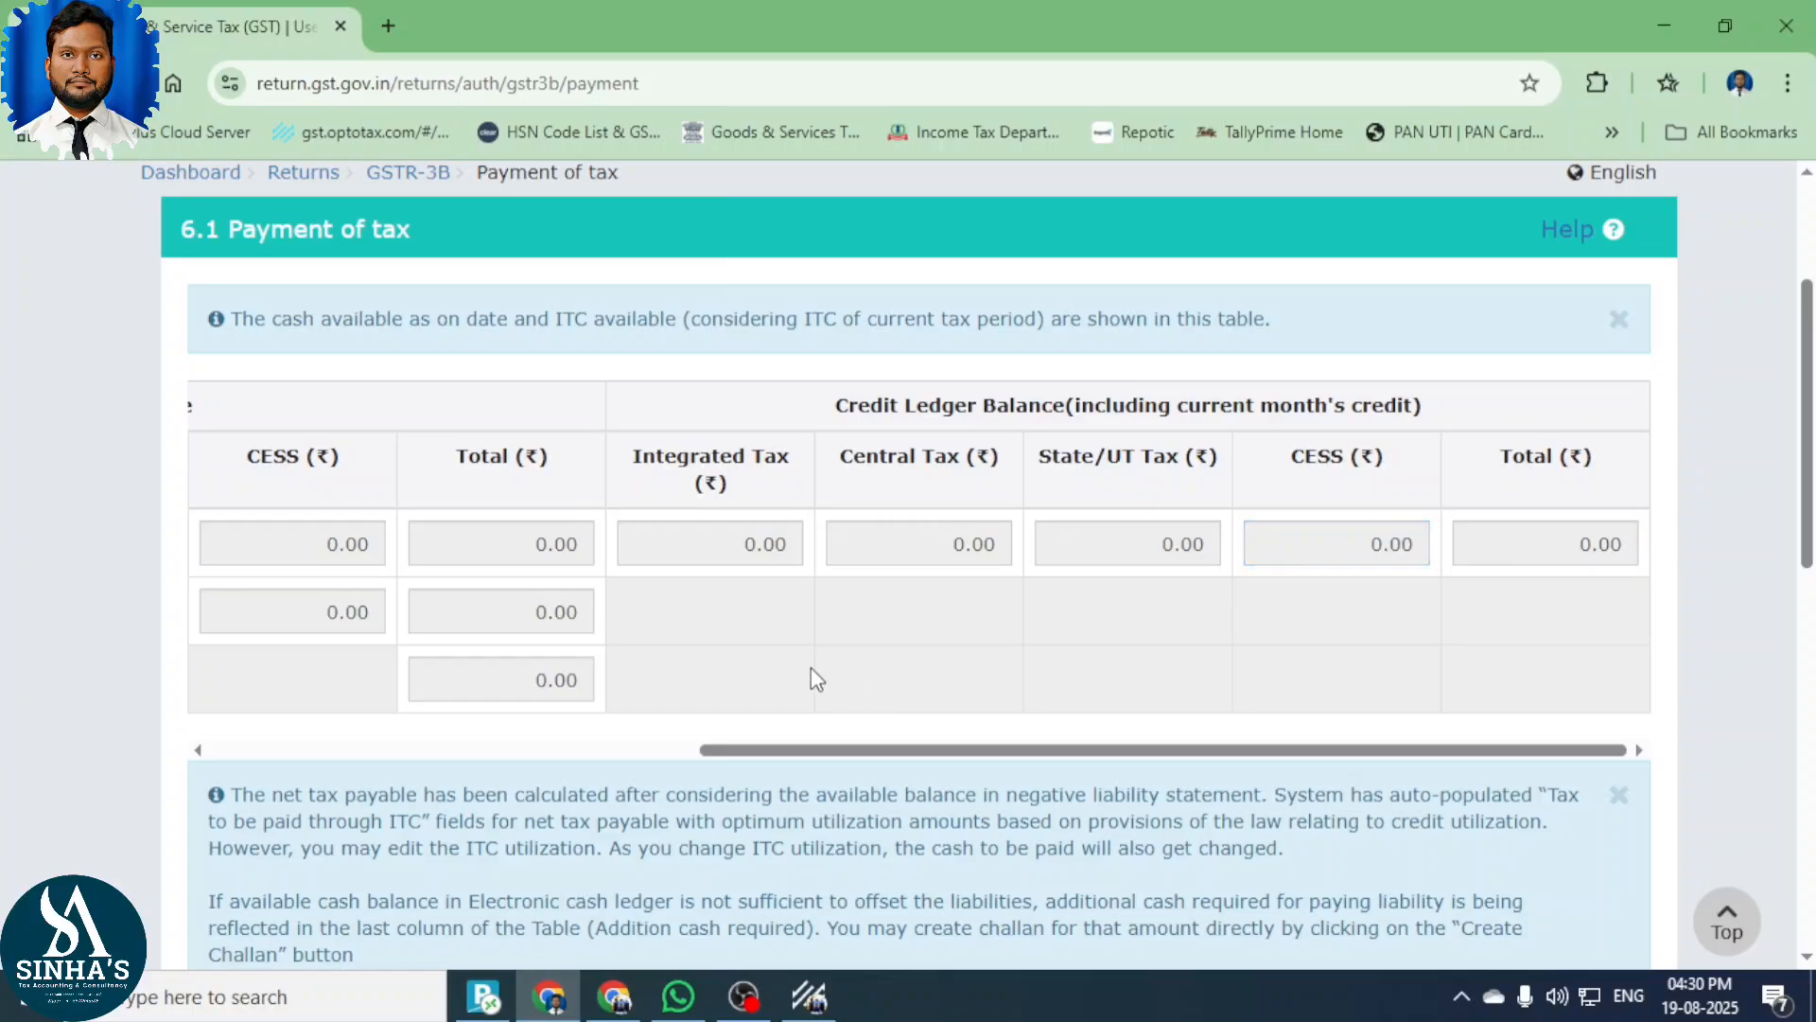
pyautogui.hscroll(-5, 730, 752)
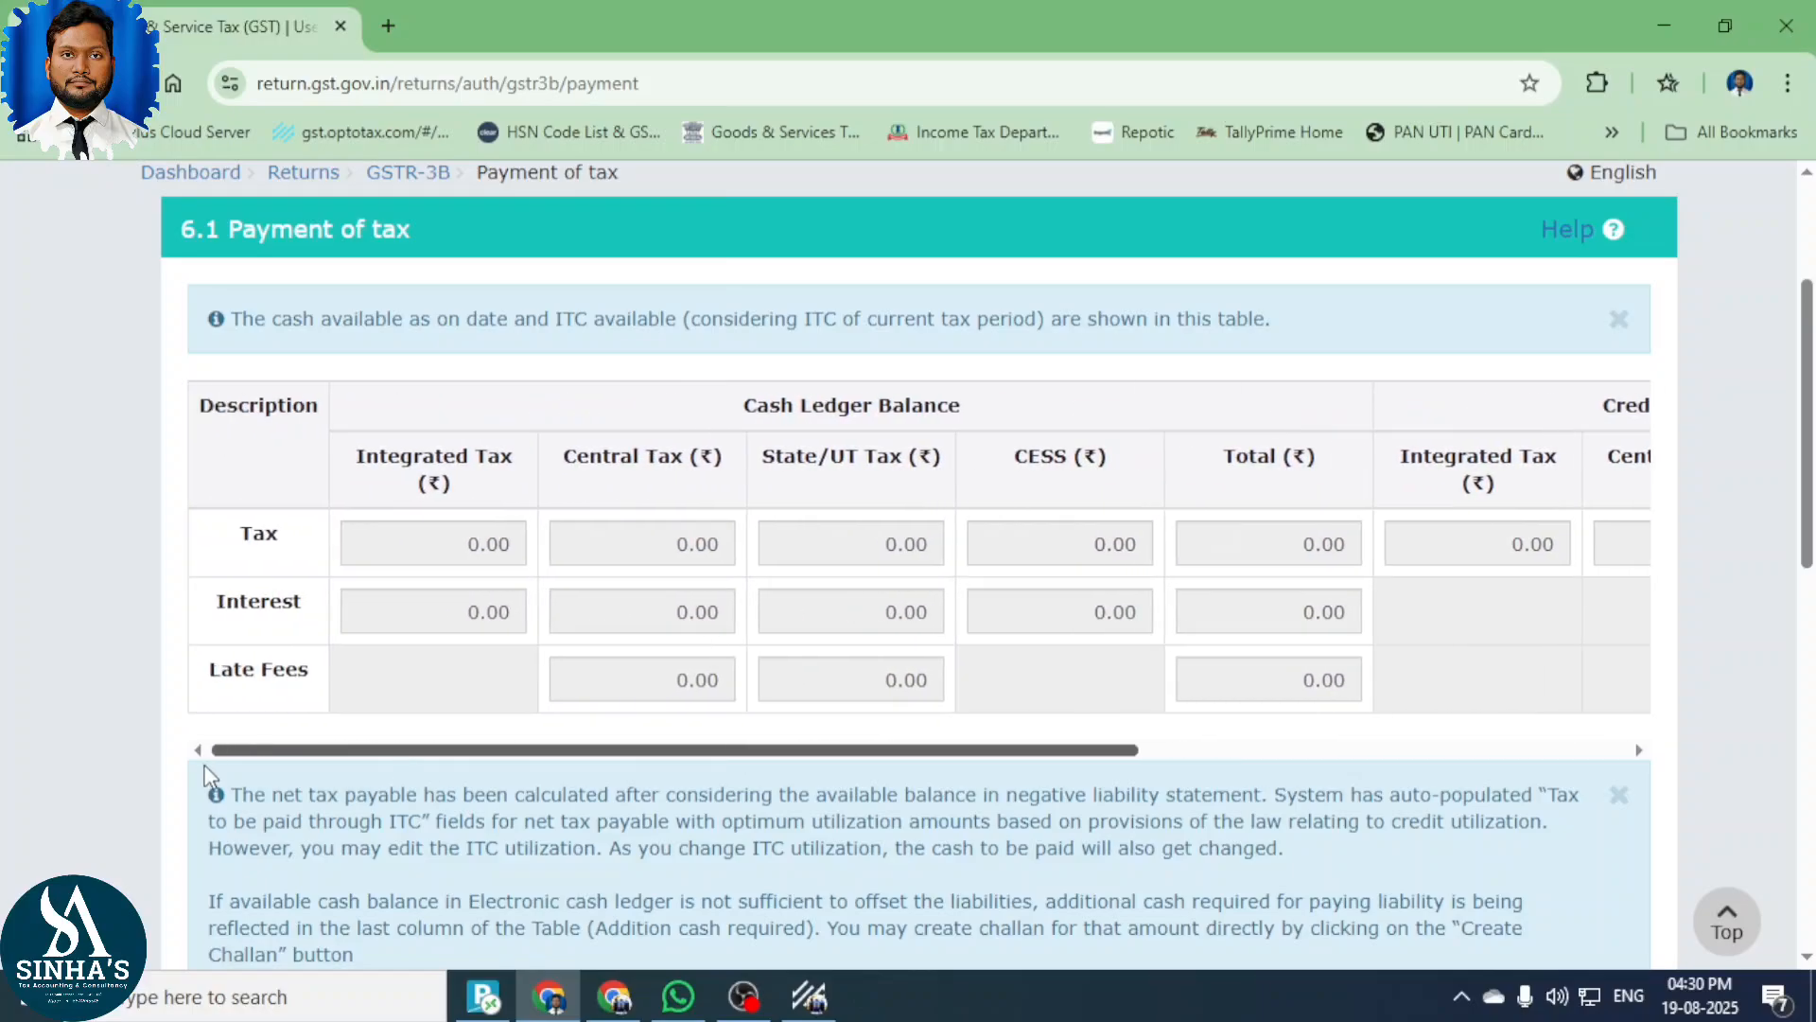
# Compare the Central Tax and State/UT Tax net payable amounts, other than reverse charge, with the CGST and SGST figures in TallyPrime.
pyautogui.scroll(-9, 721, 771)
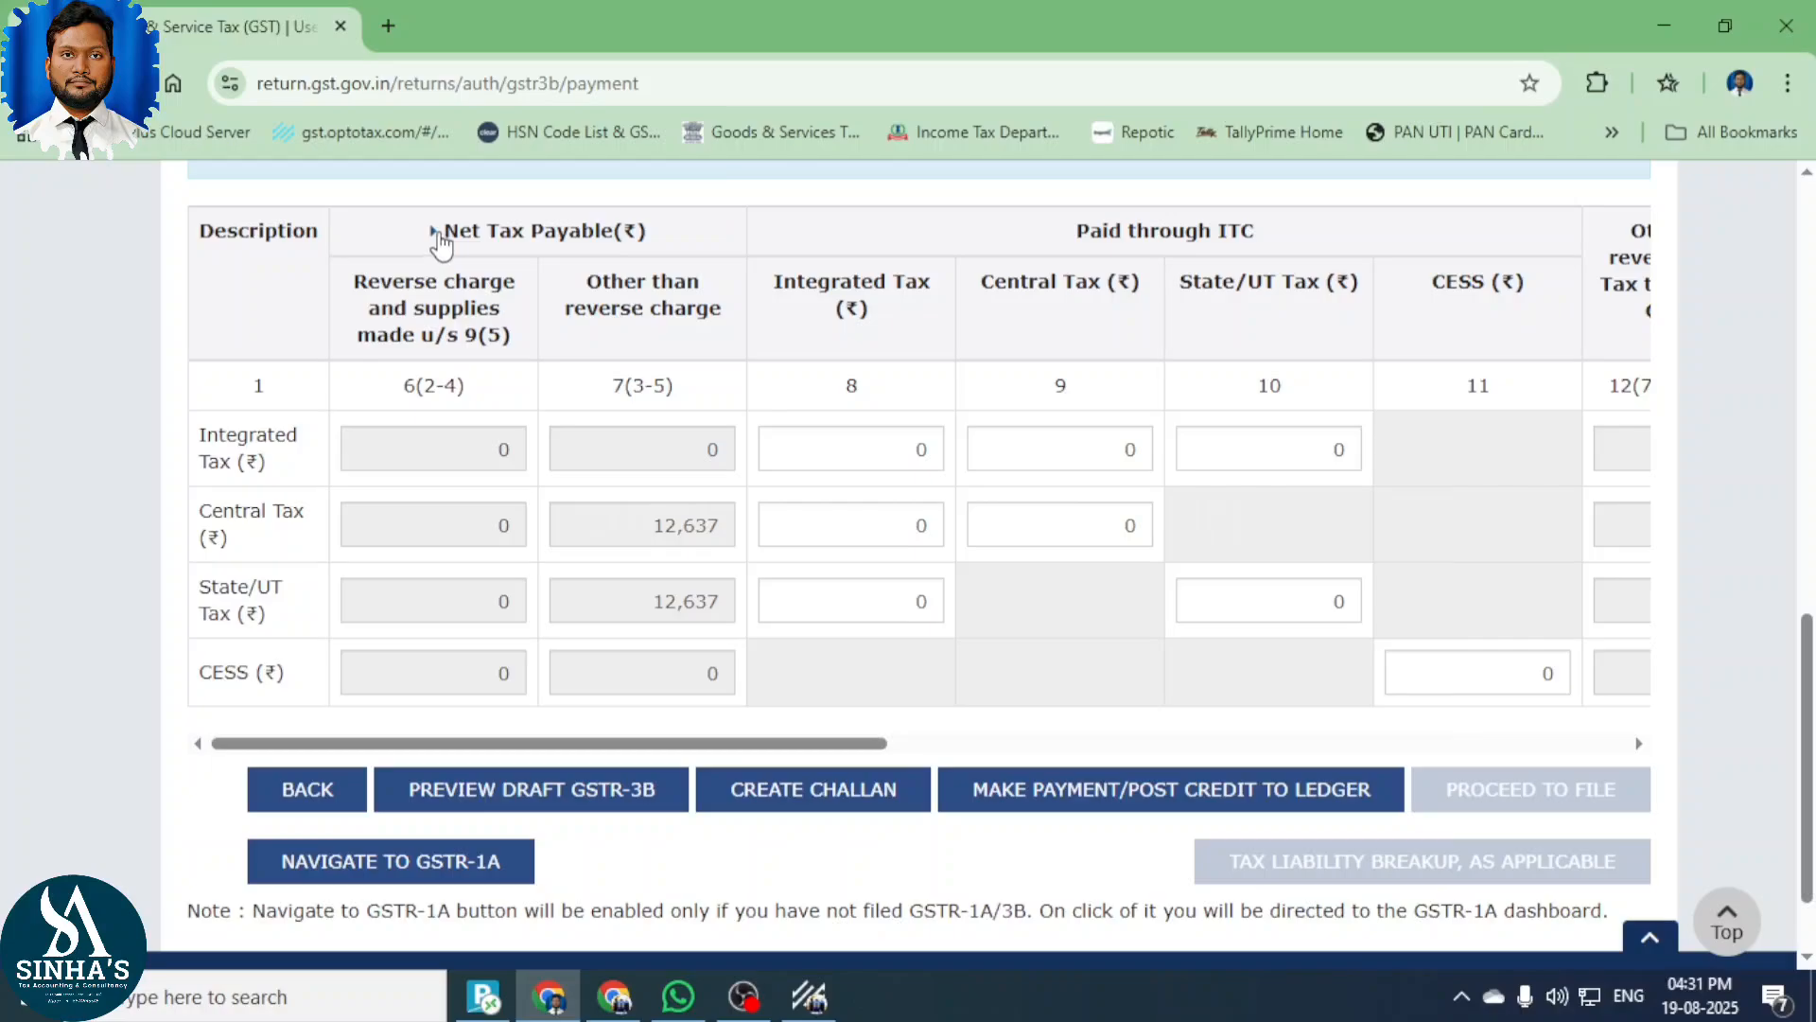
pyautogui.moveTo(439, 235); pyautogui.dragTo(473, 244)
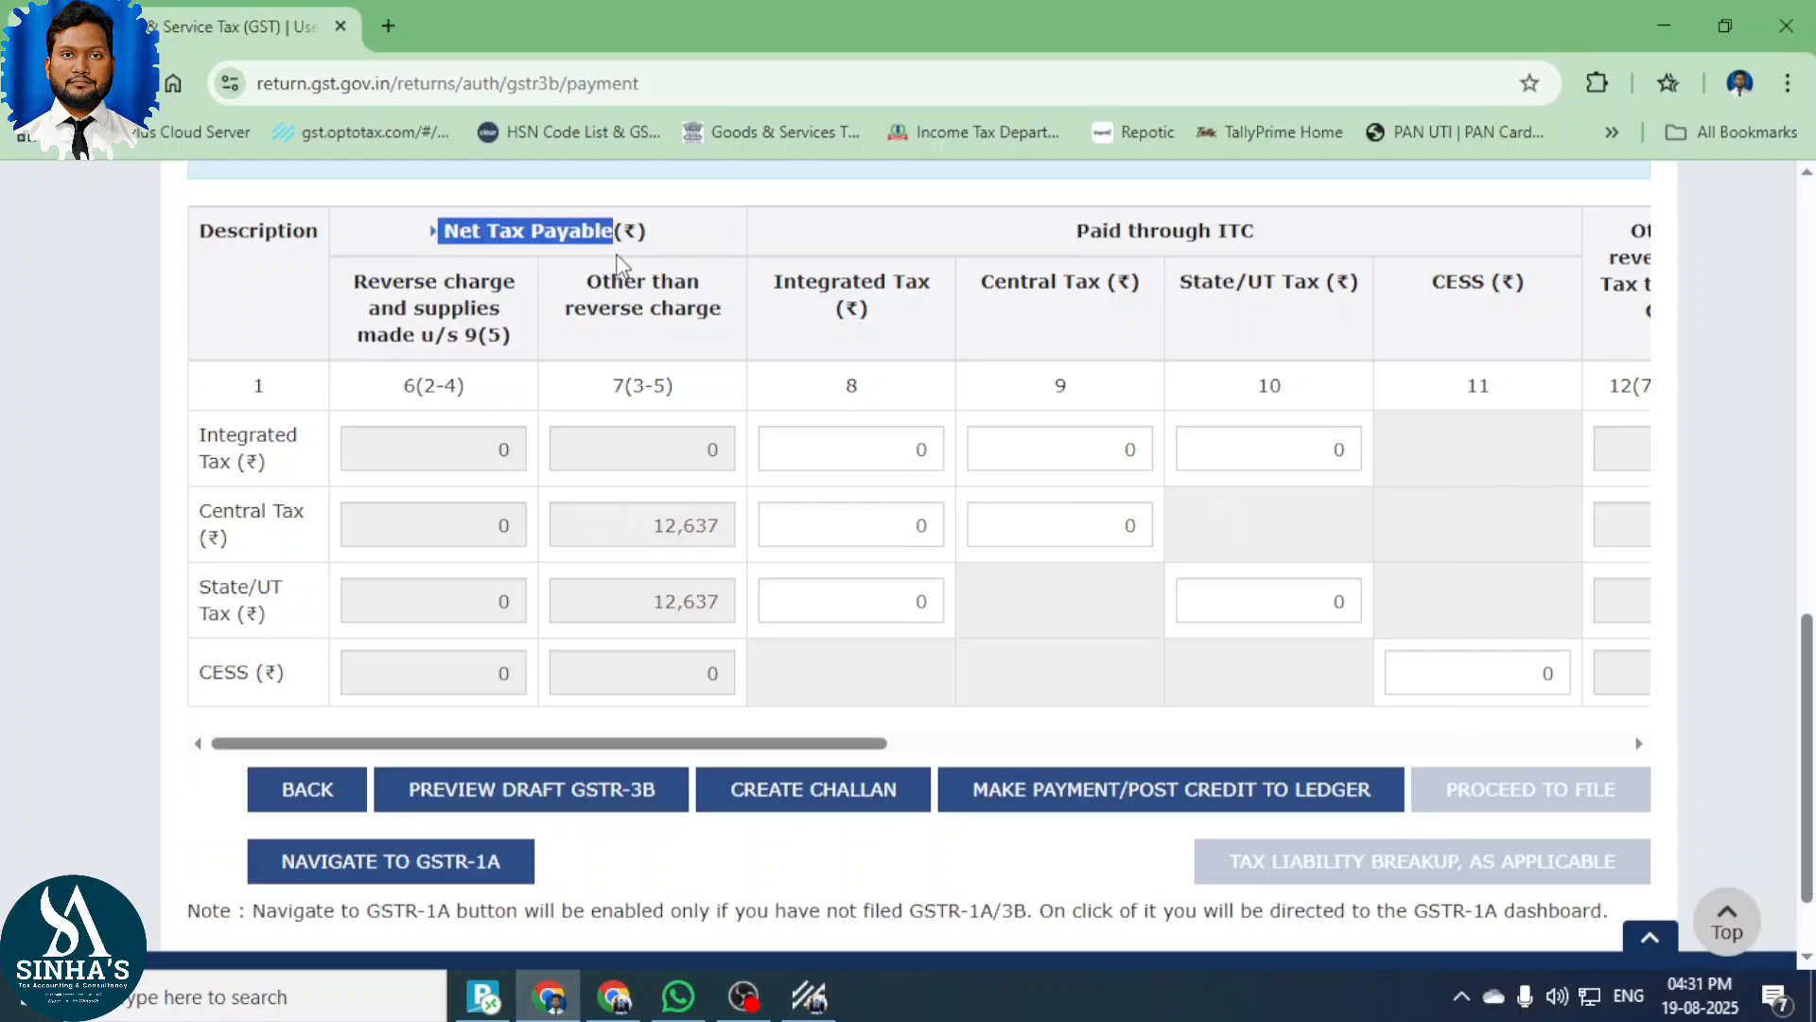
pyautogui.moveTo(649, 527); pyautogui.dragTo(754, 546)
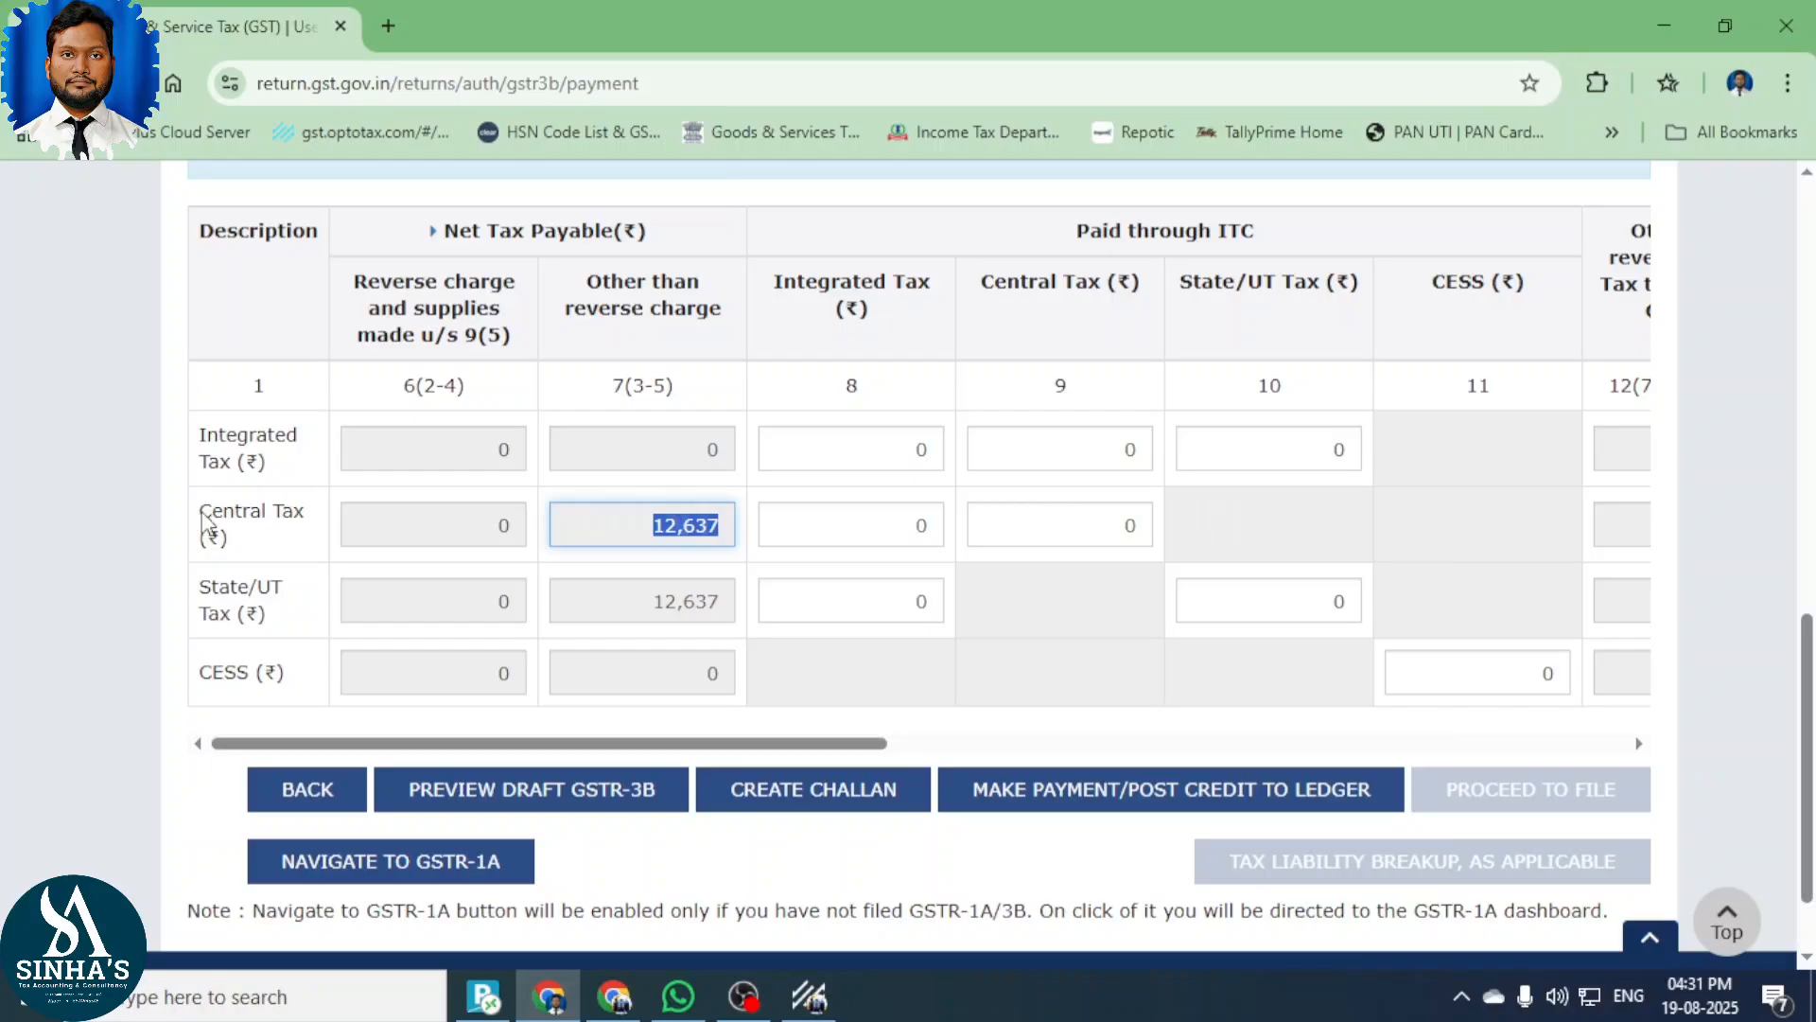
pyautogui.moveTo(203, 518); pyautogui.dragTo(587, 548)
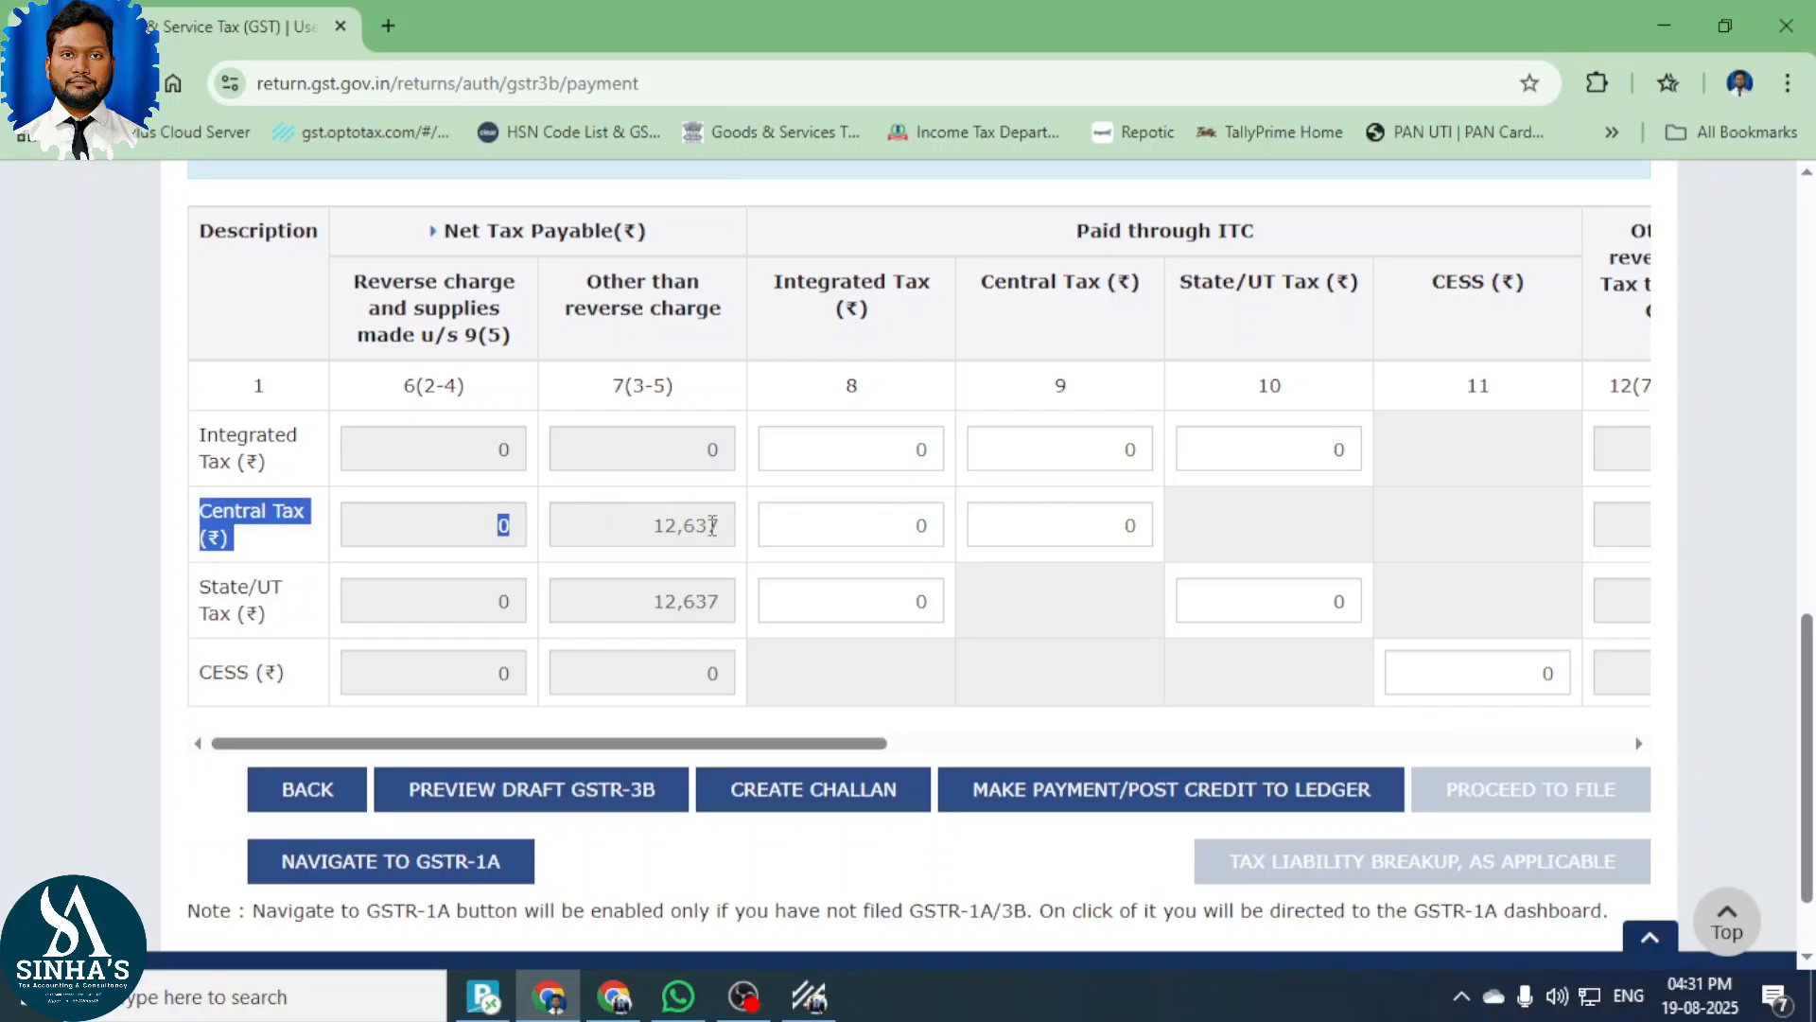
pyautogui.moveTo(653, 525); pyautogui.dragTo(727, 532)
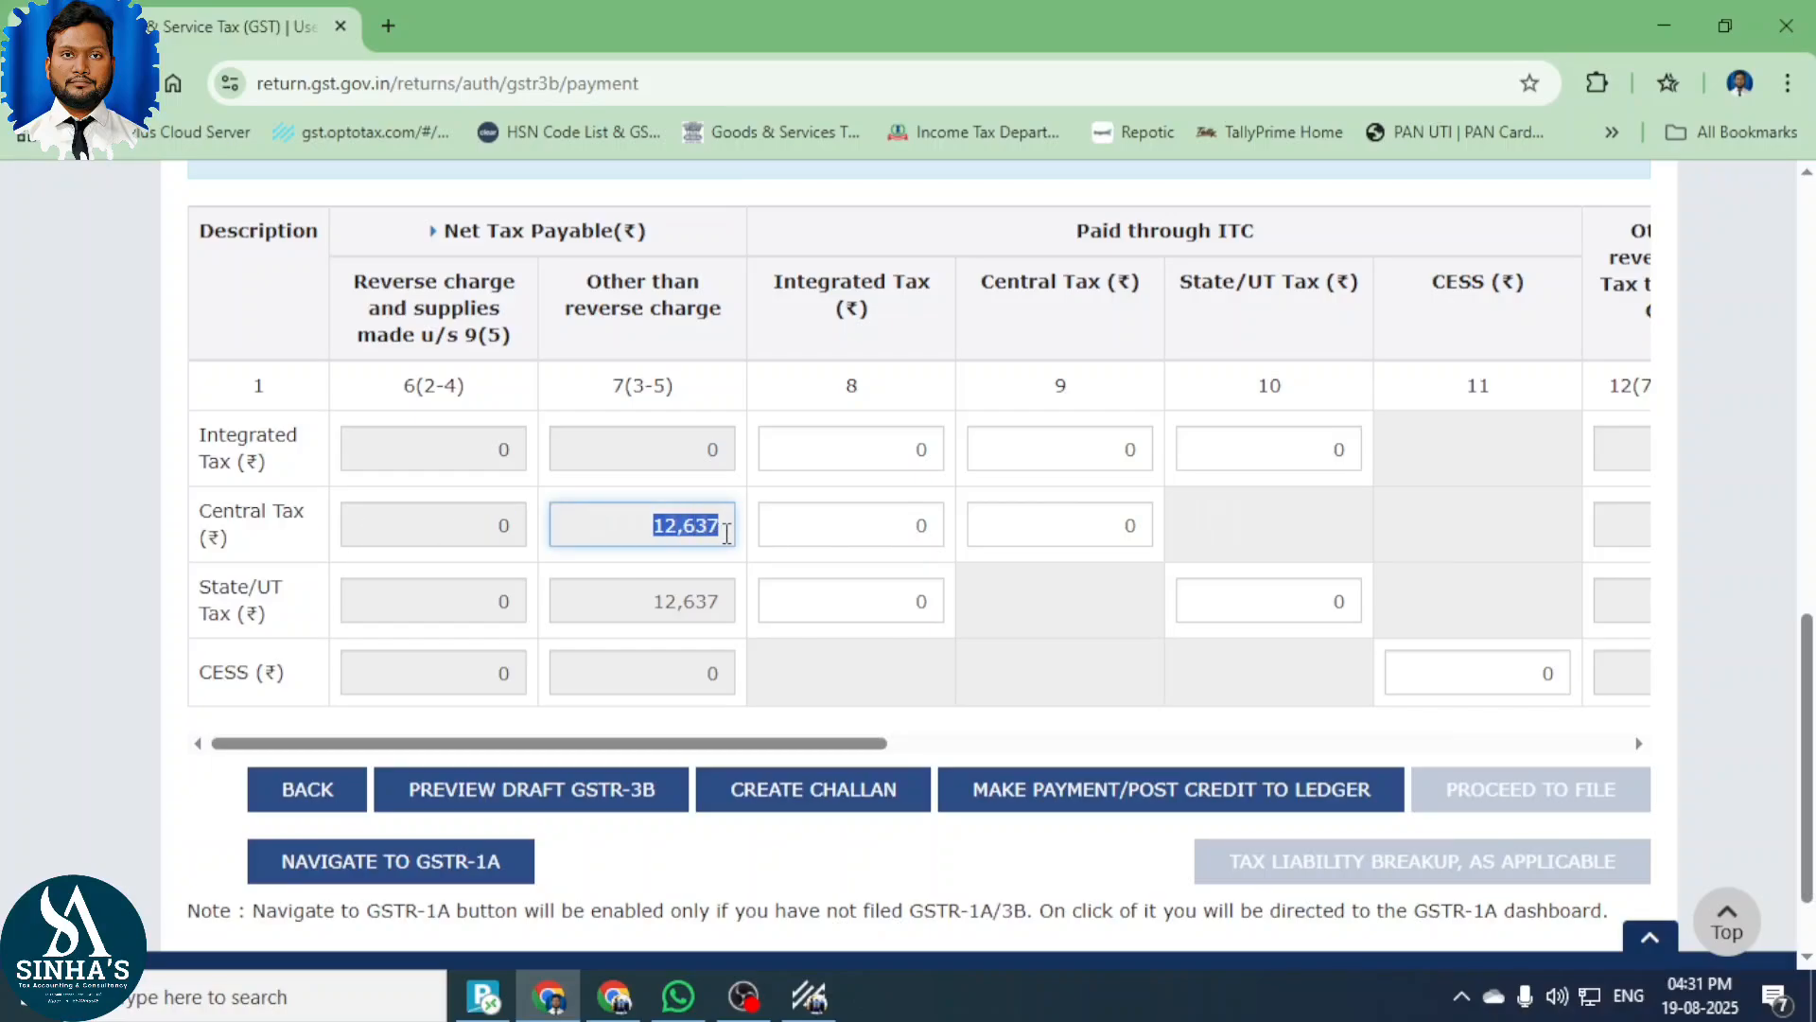
pyautogui.moveTo(212, 587); pyautogui.dragTo(299, 626)
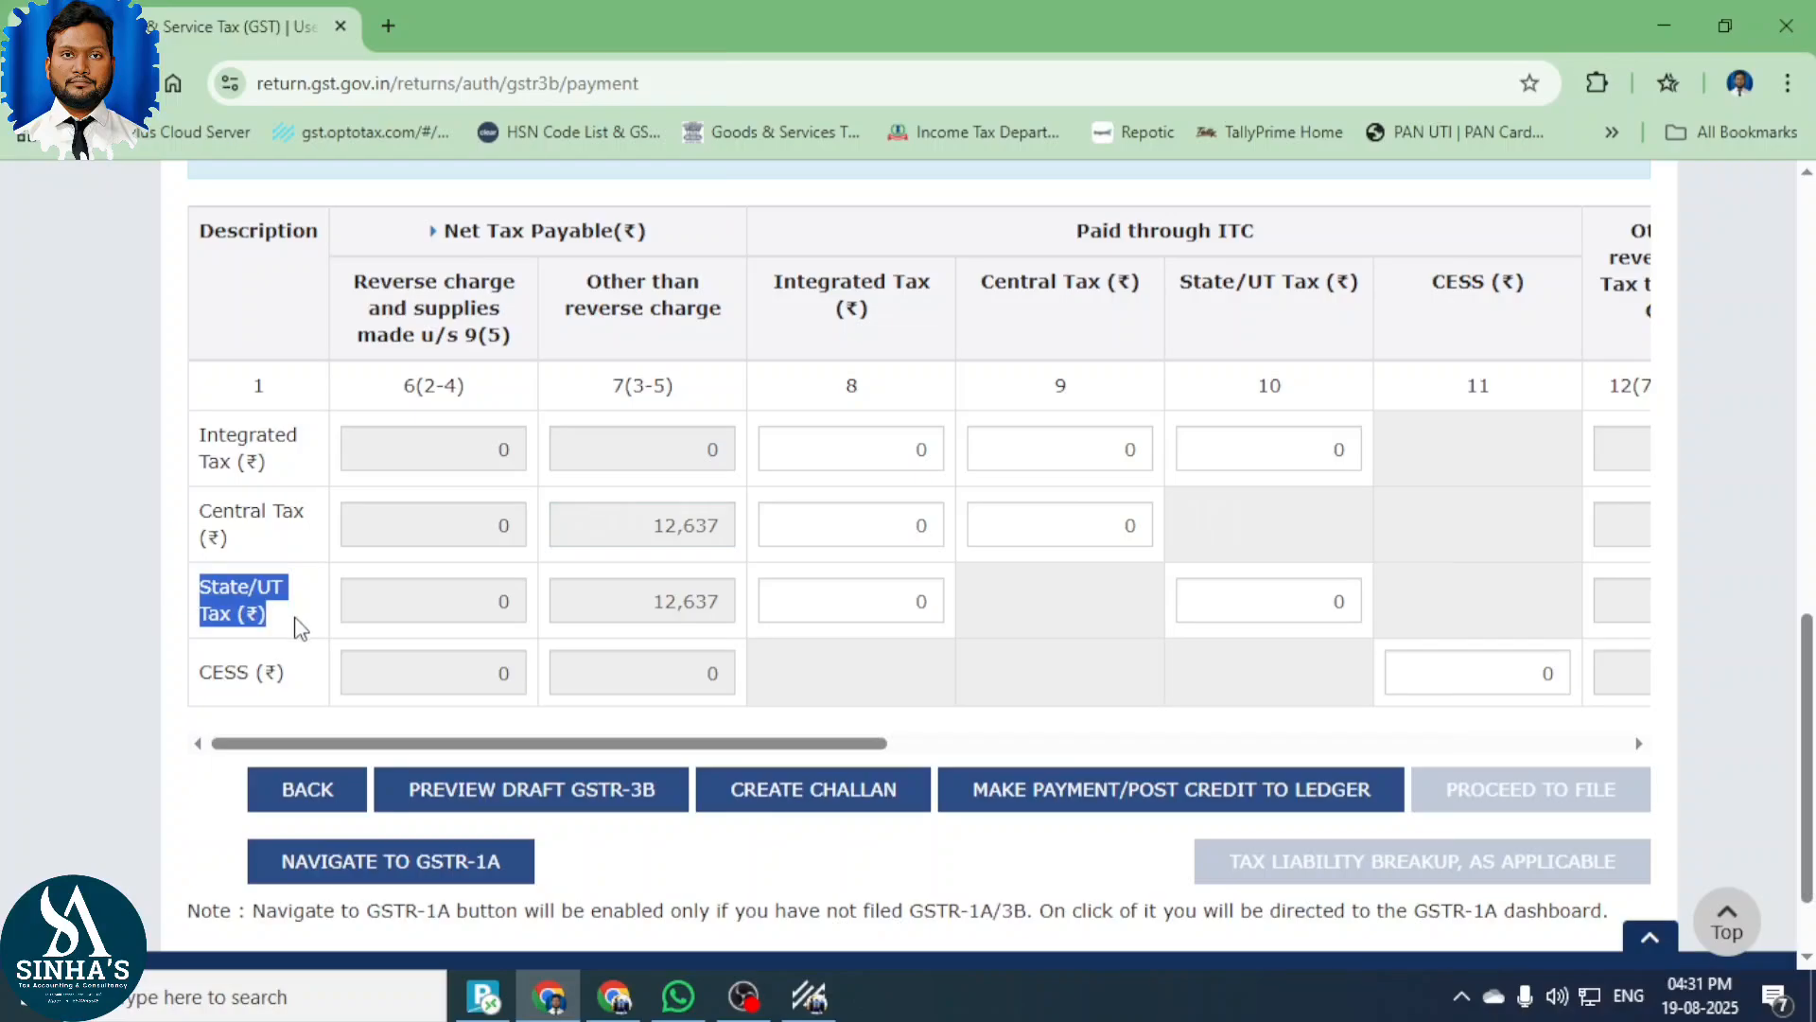
pyautogui.moveTo(614, 597); pyautogui.dragTo(726, 604)
pyautogui.hotkey('alt', 'Tab')
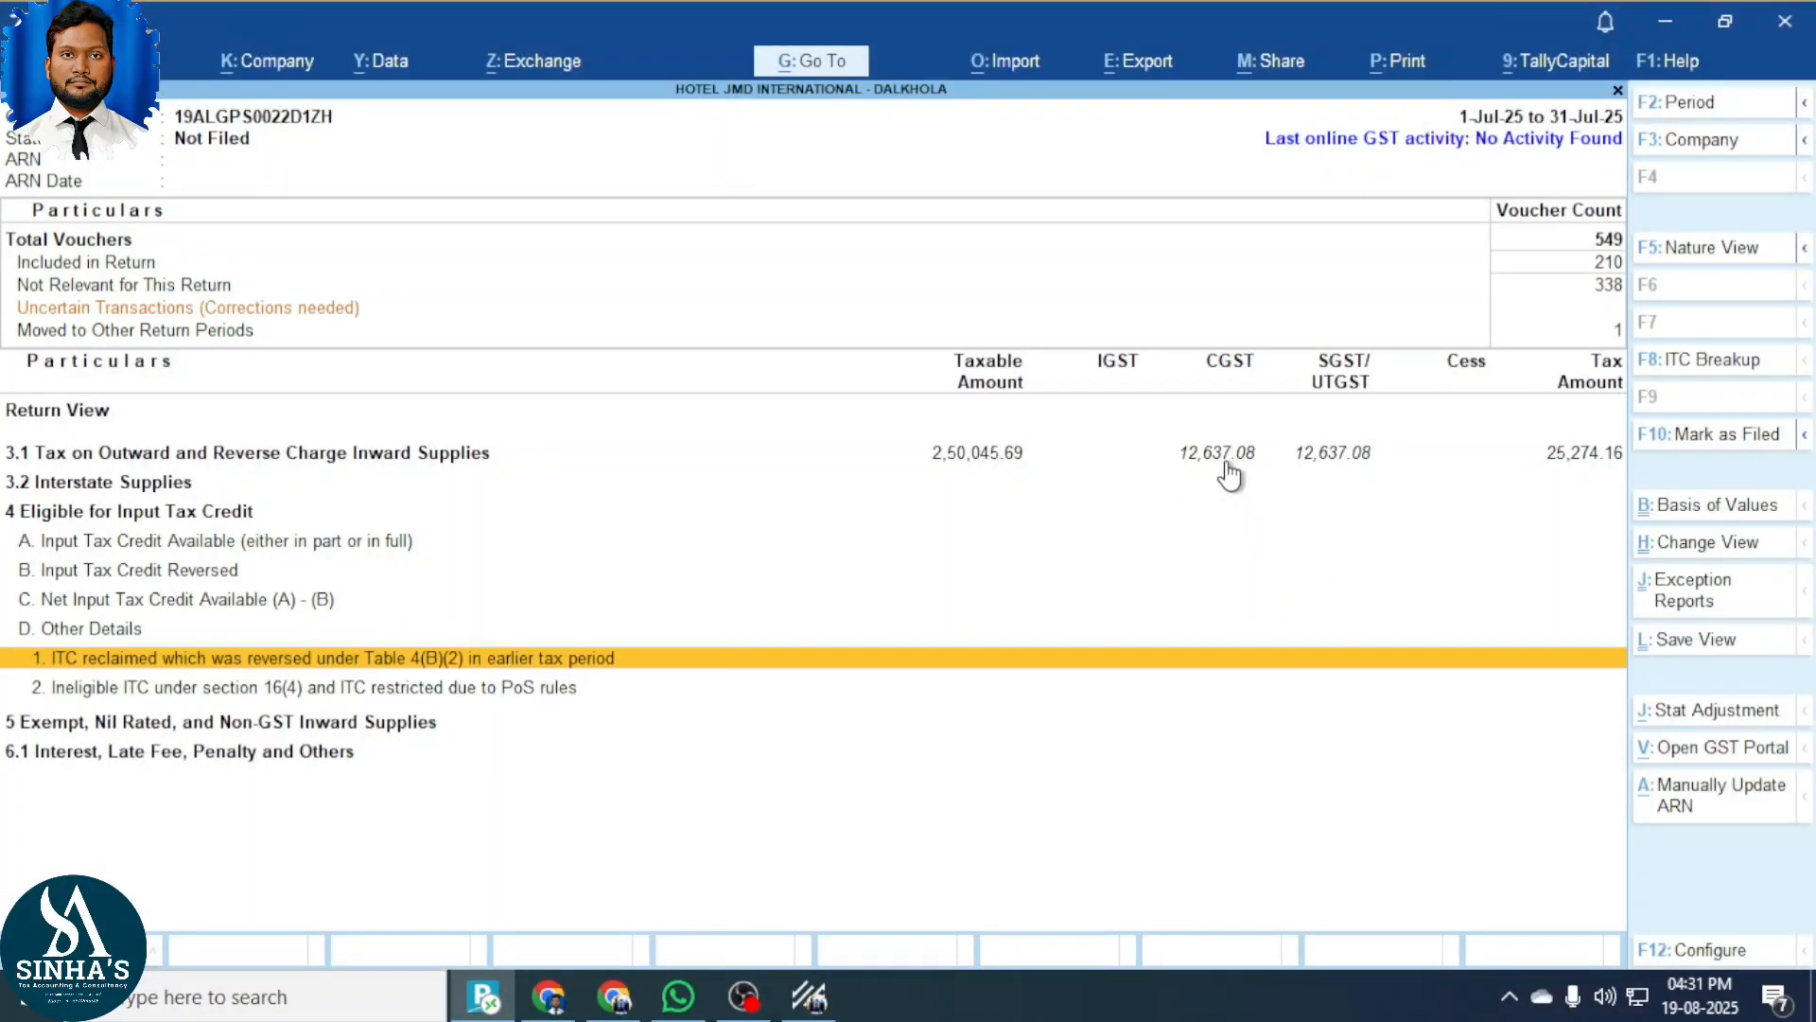
pyautogui.hotkey('alt', 'Tab')
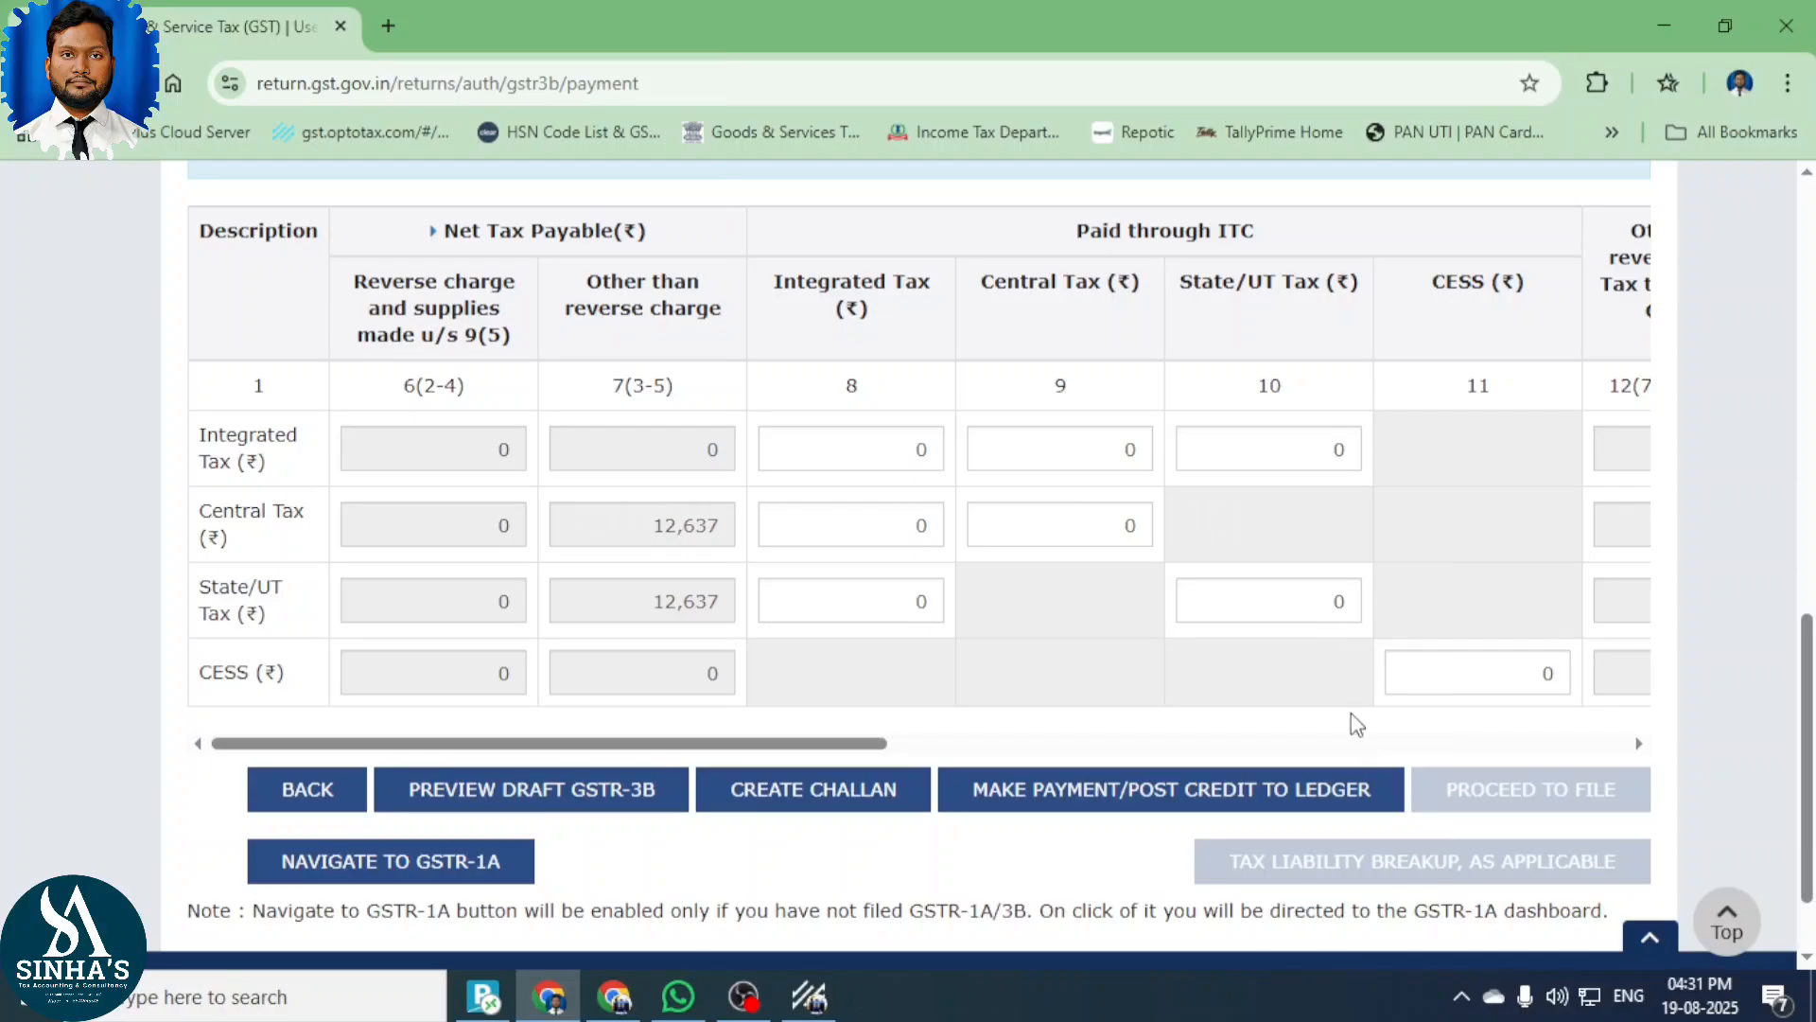
# Recheck the credit ledger balances, start posting the payment to the ledger, accept the IMS declaration and agree to create a challan.
pyautogui.scroll(10, 1354, 722)
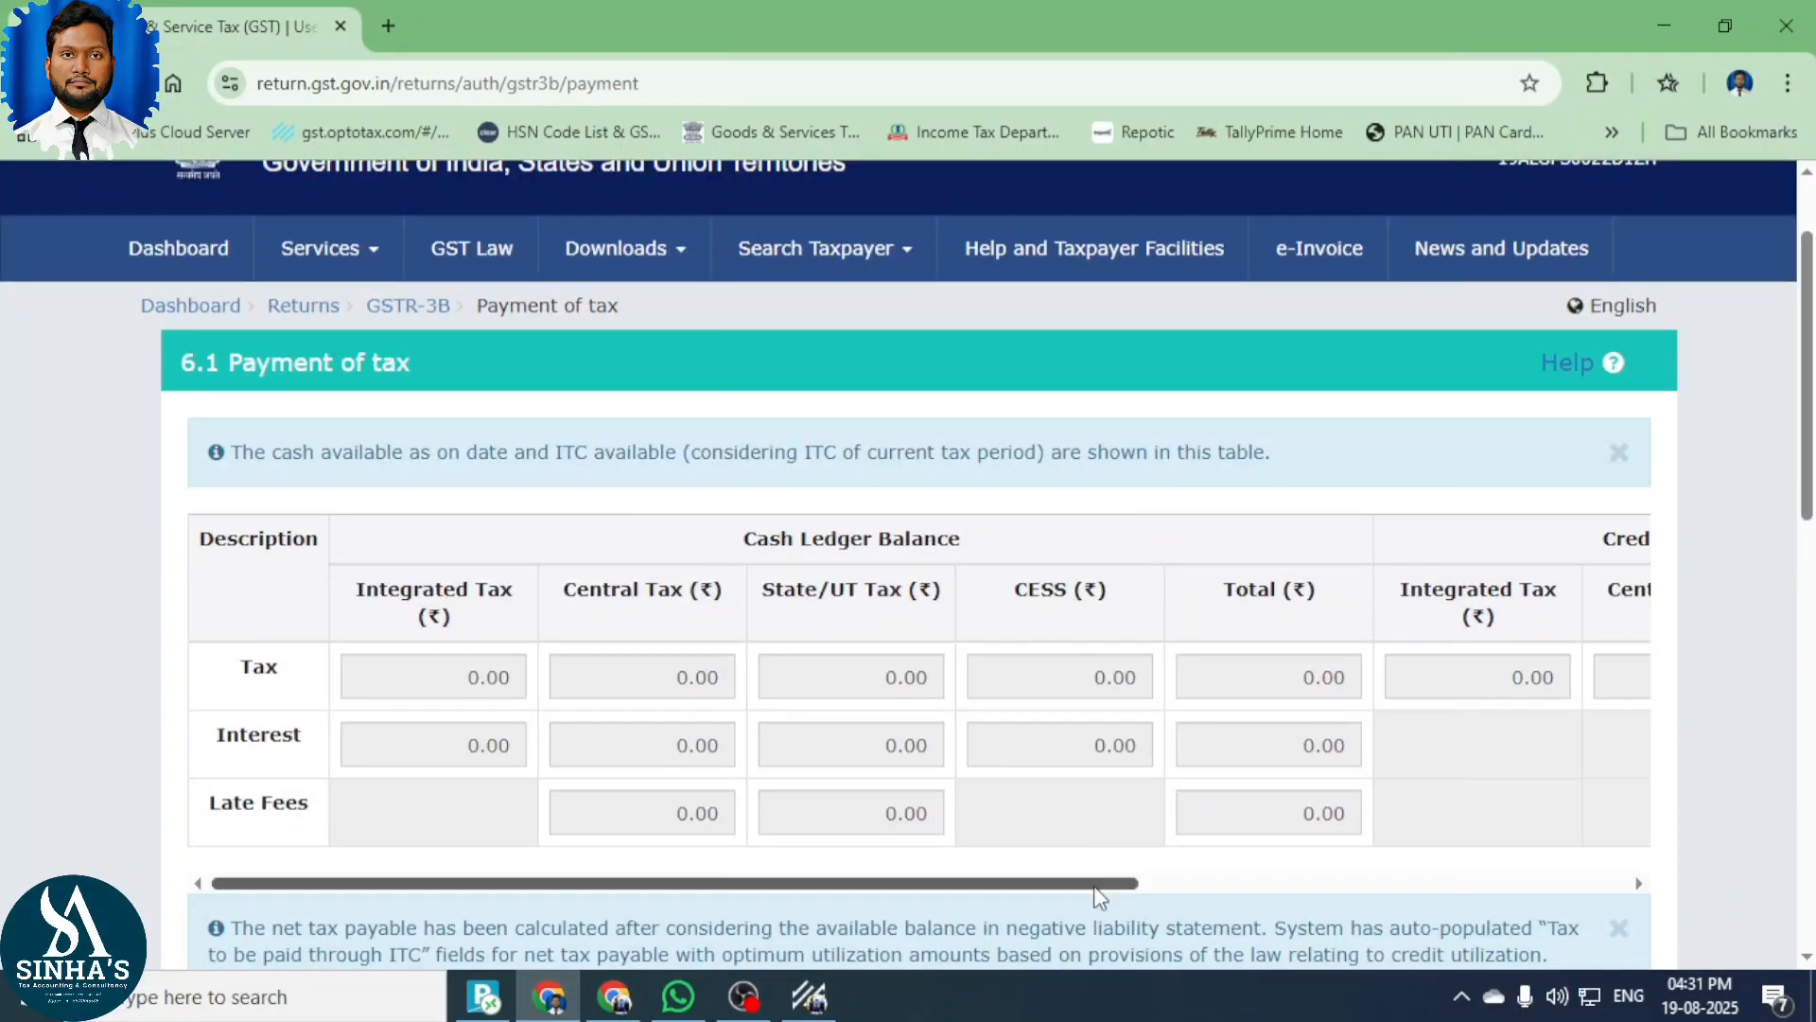
pyautogui.moveTo(1091, 887); pyautogui.dragTo(1585, 910)
pyautogui.scroll(-10, 1284, 740)
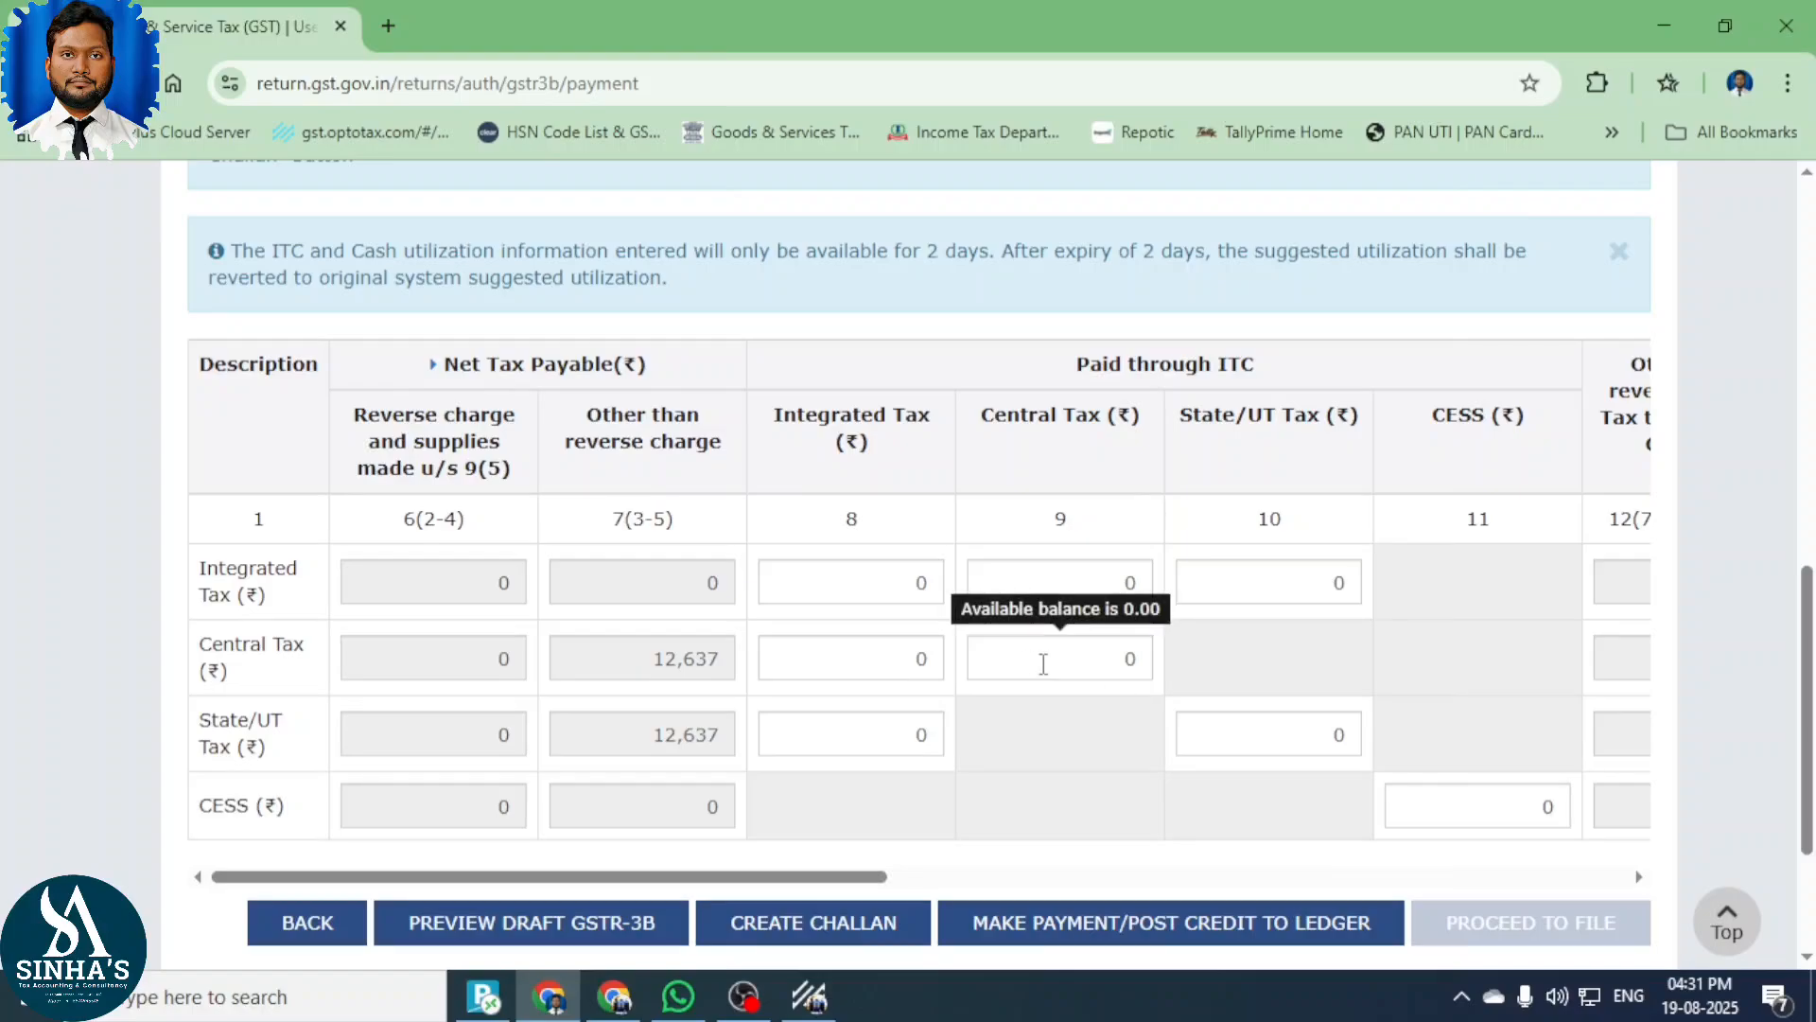
pyautogui.scroll(-3, 1440, 861)
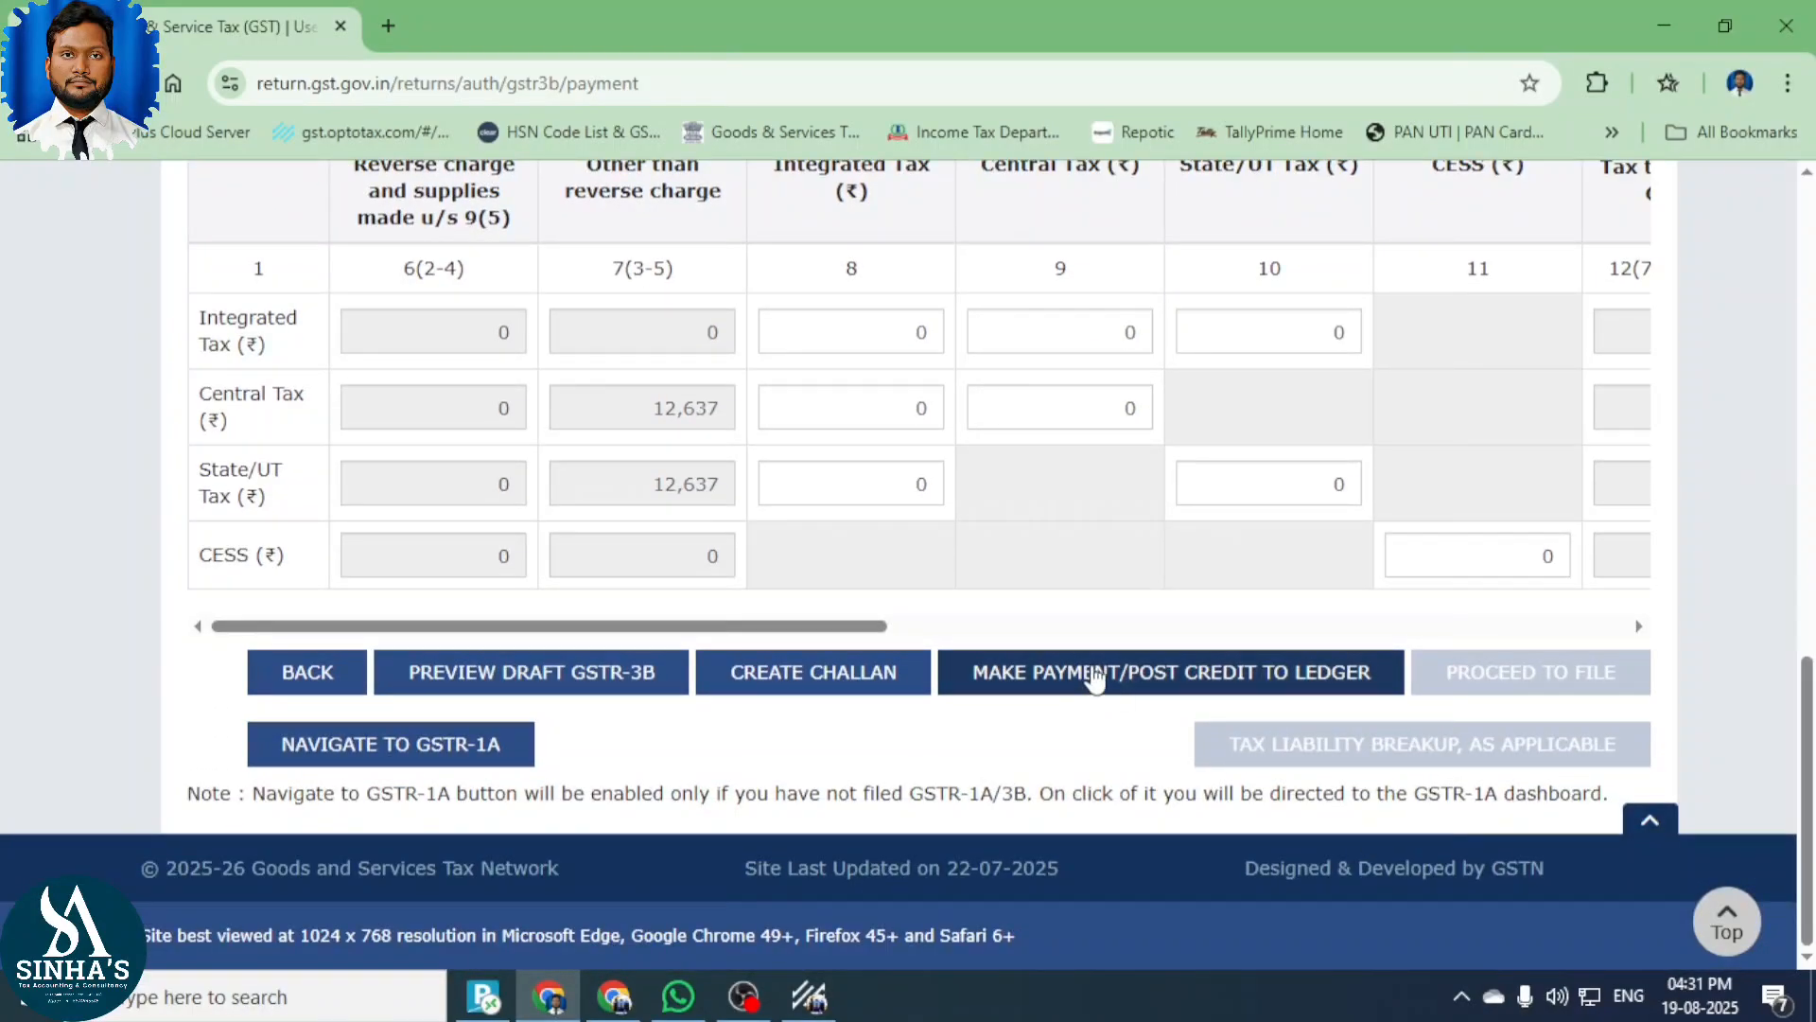
pyautogui.click(1095, 675)
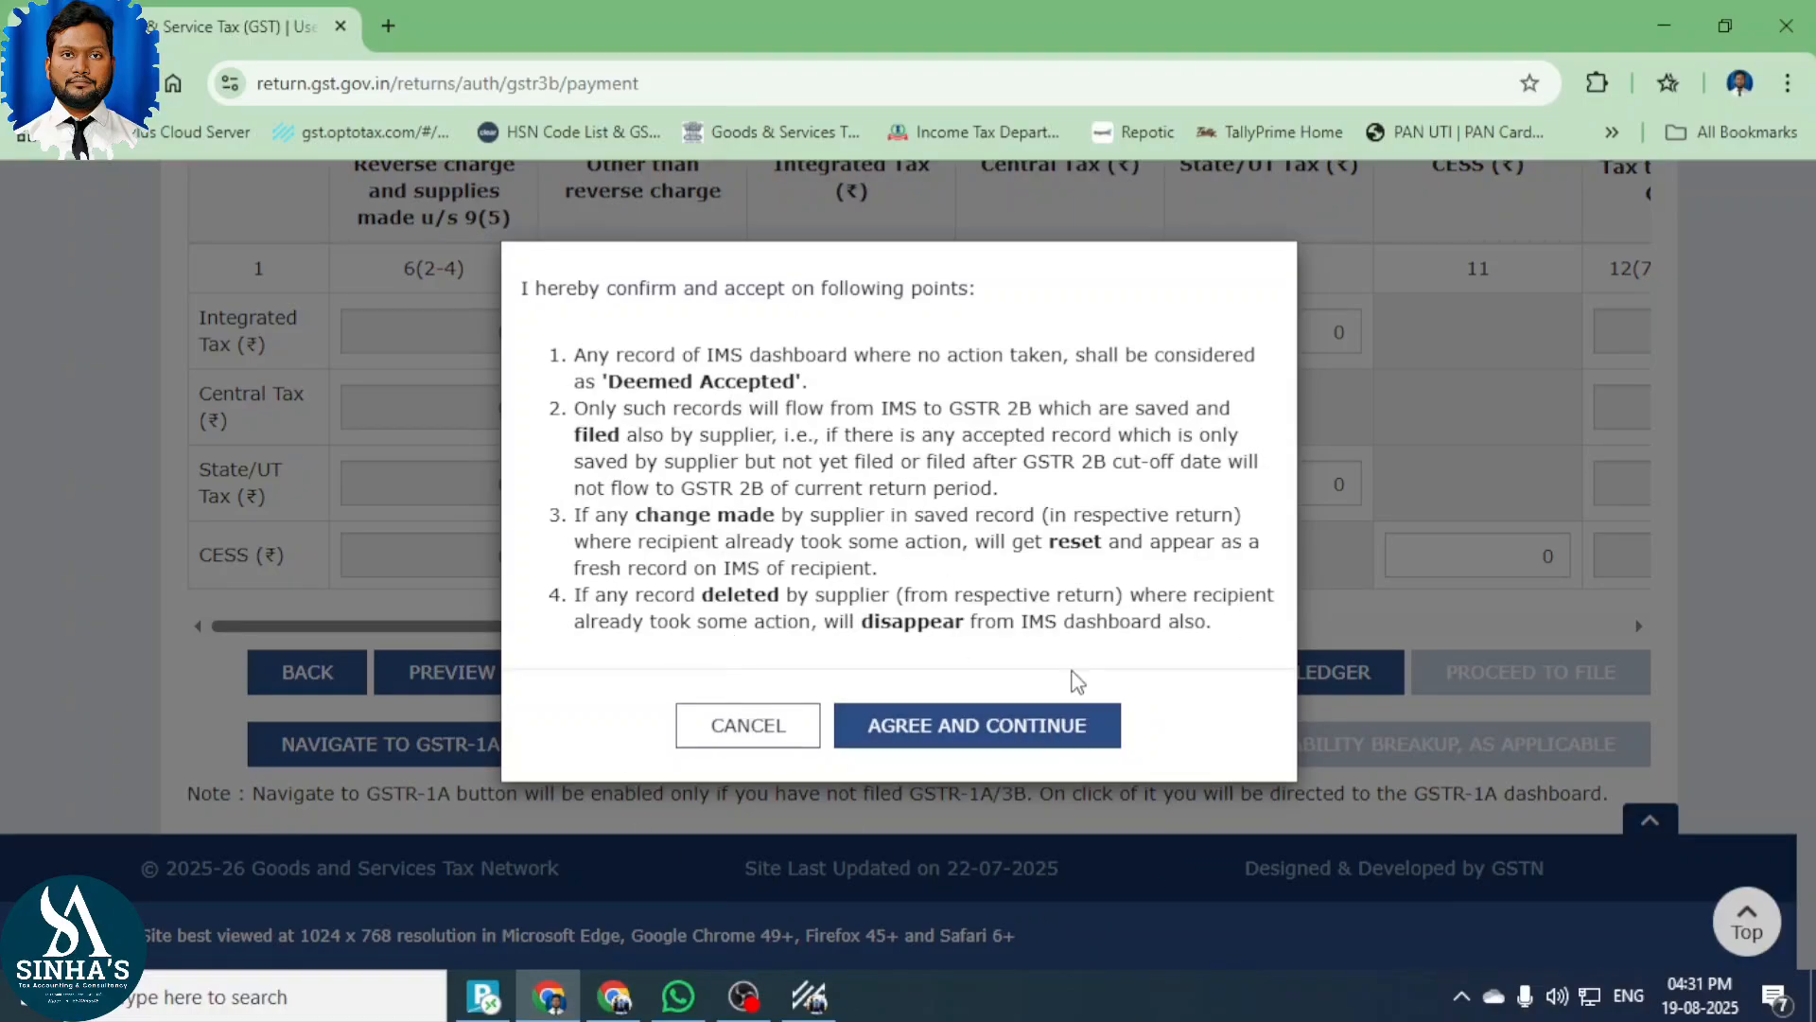
pyautogui.click(966, 729)
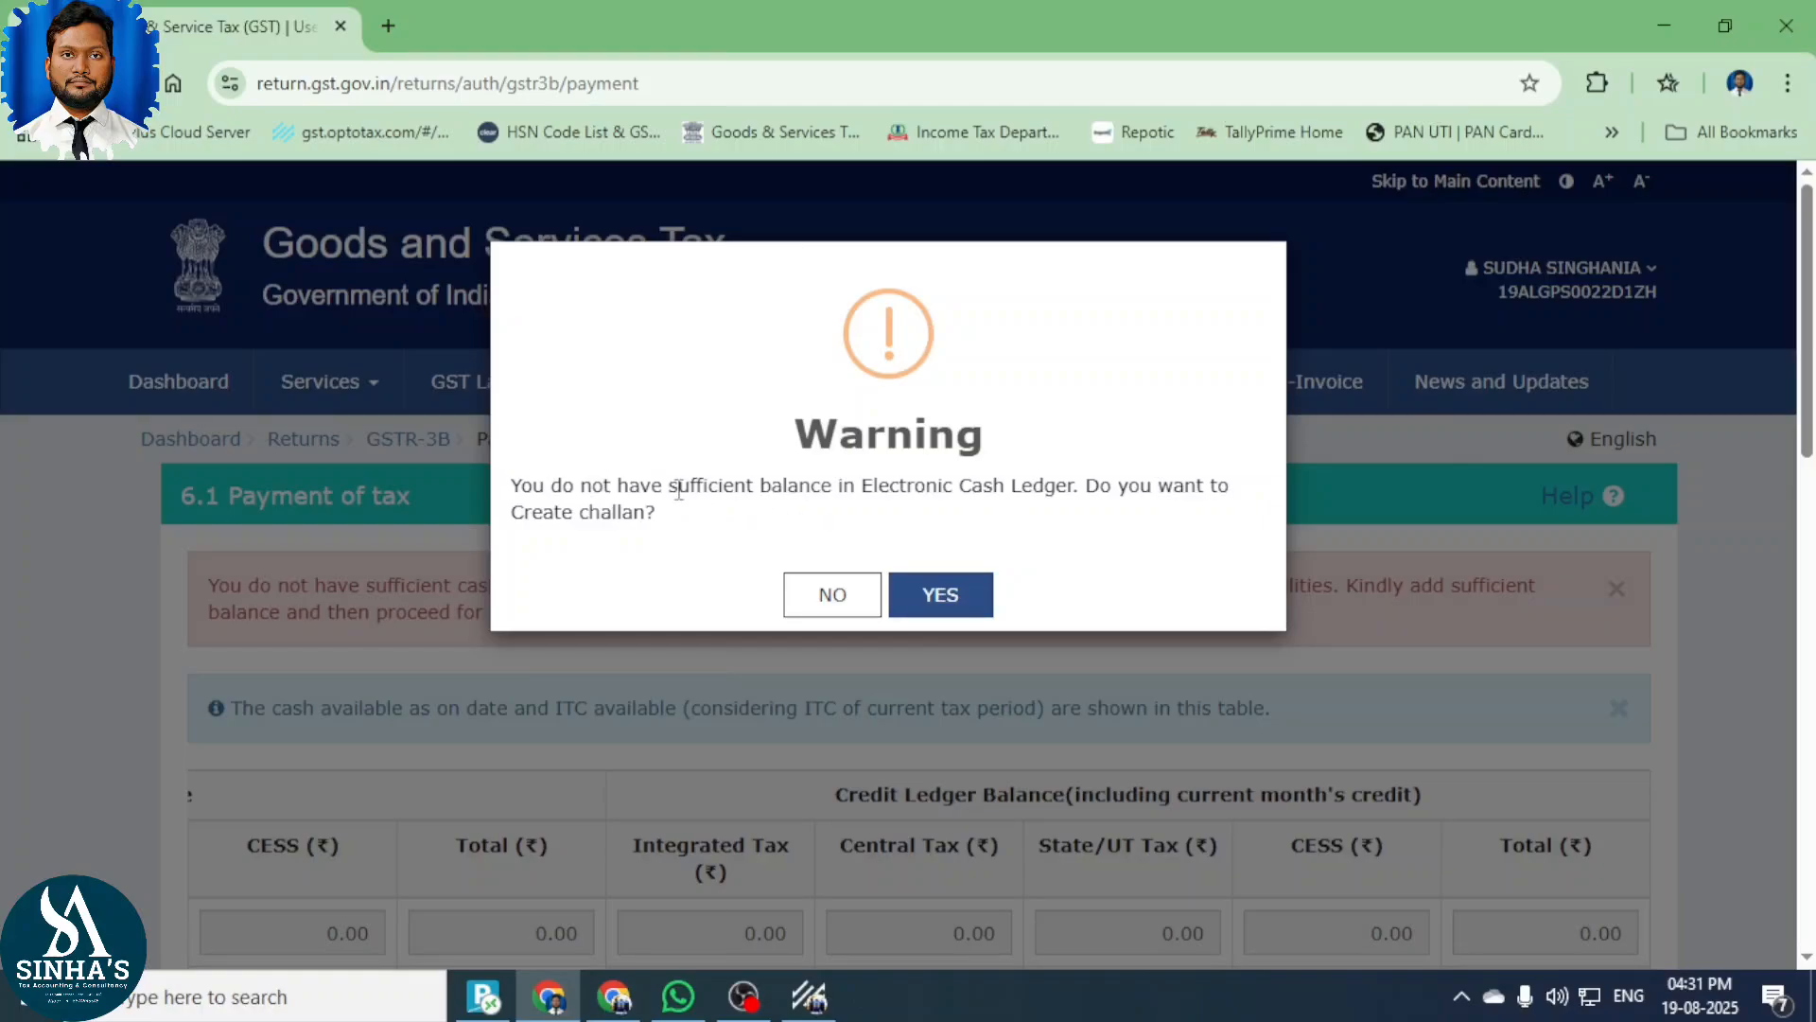
pyautogui.moveTo(678, 491); pyautogui.dragTo(828, 497)
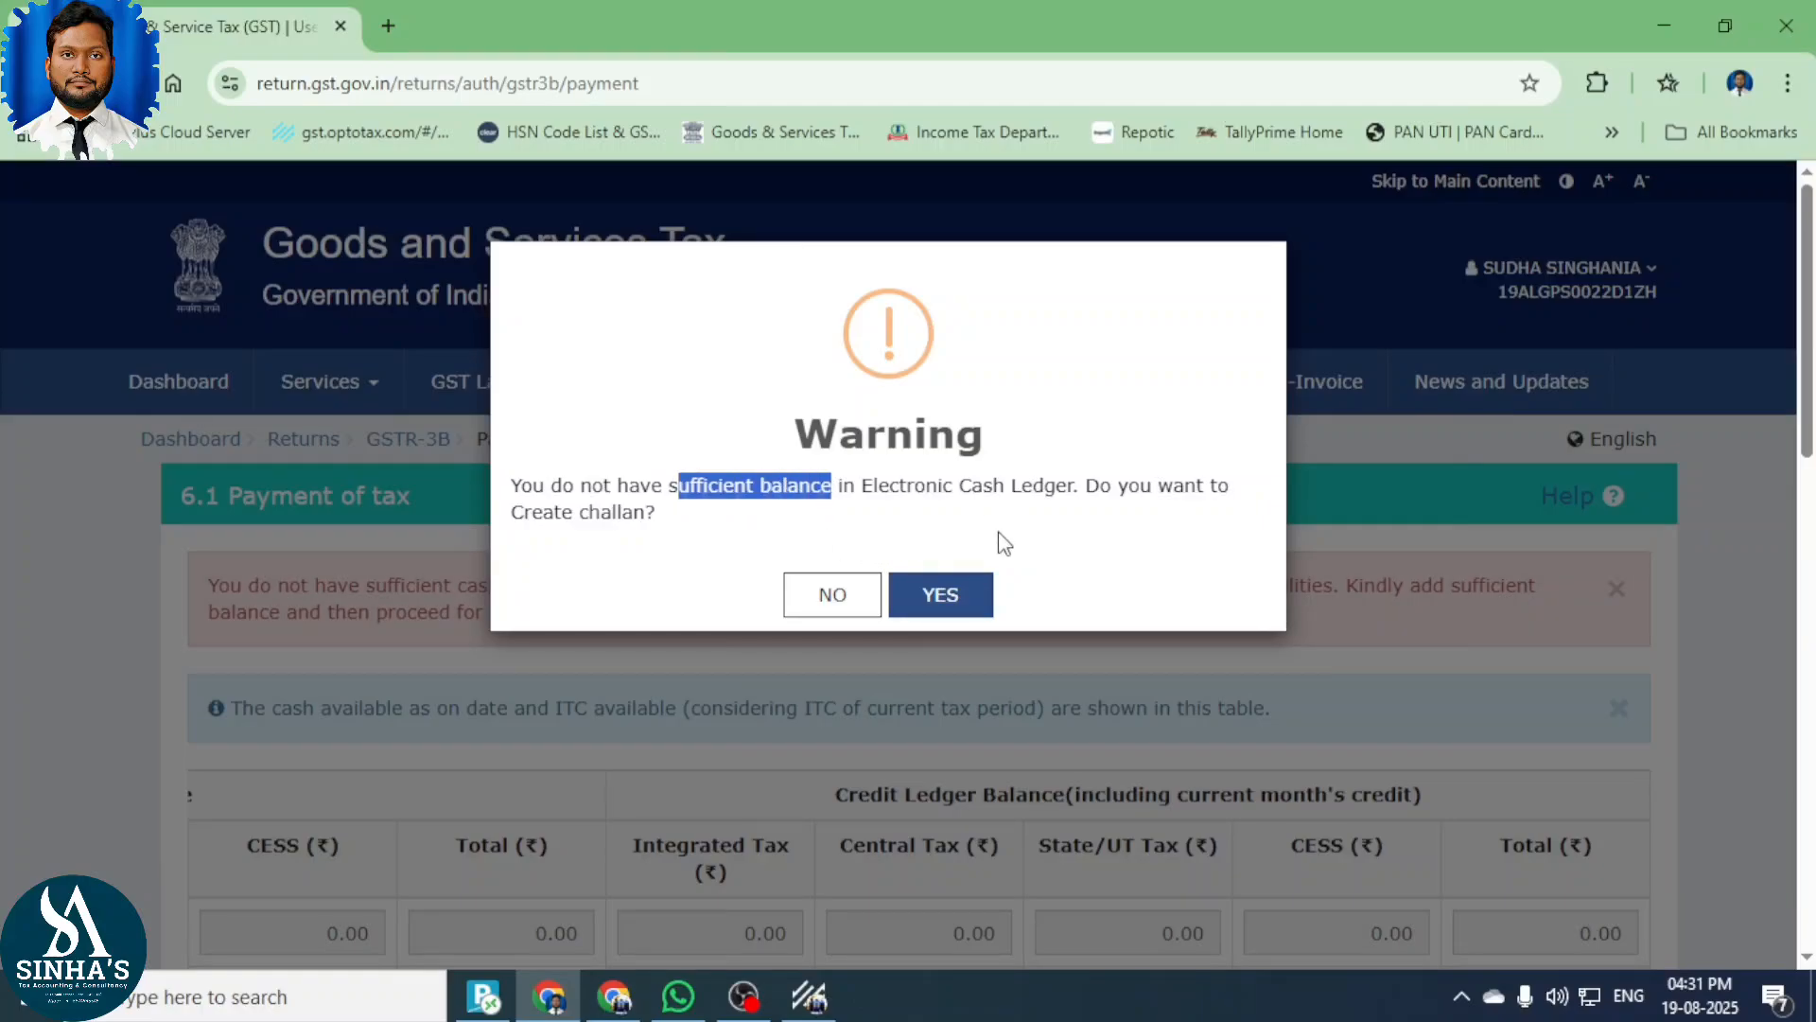
pyautogui.click(944, 604)
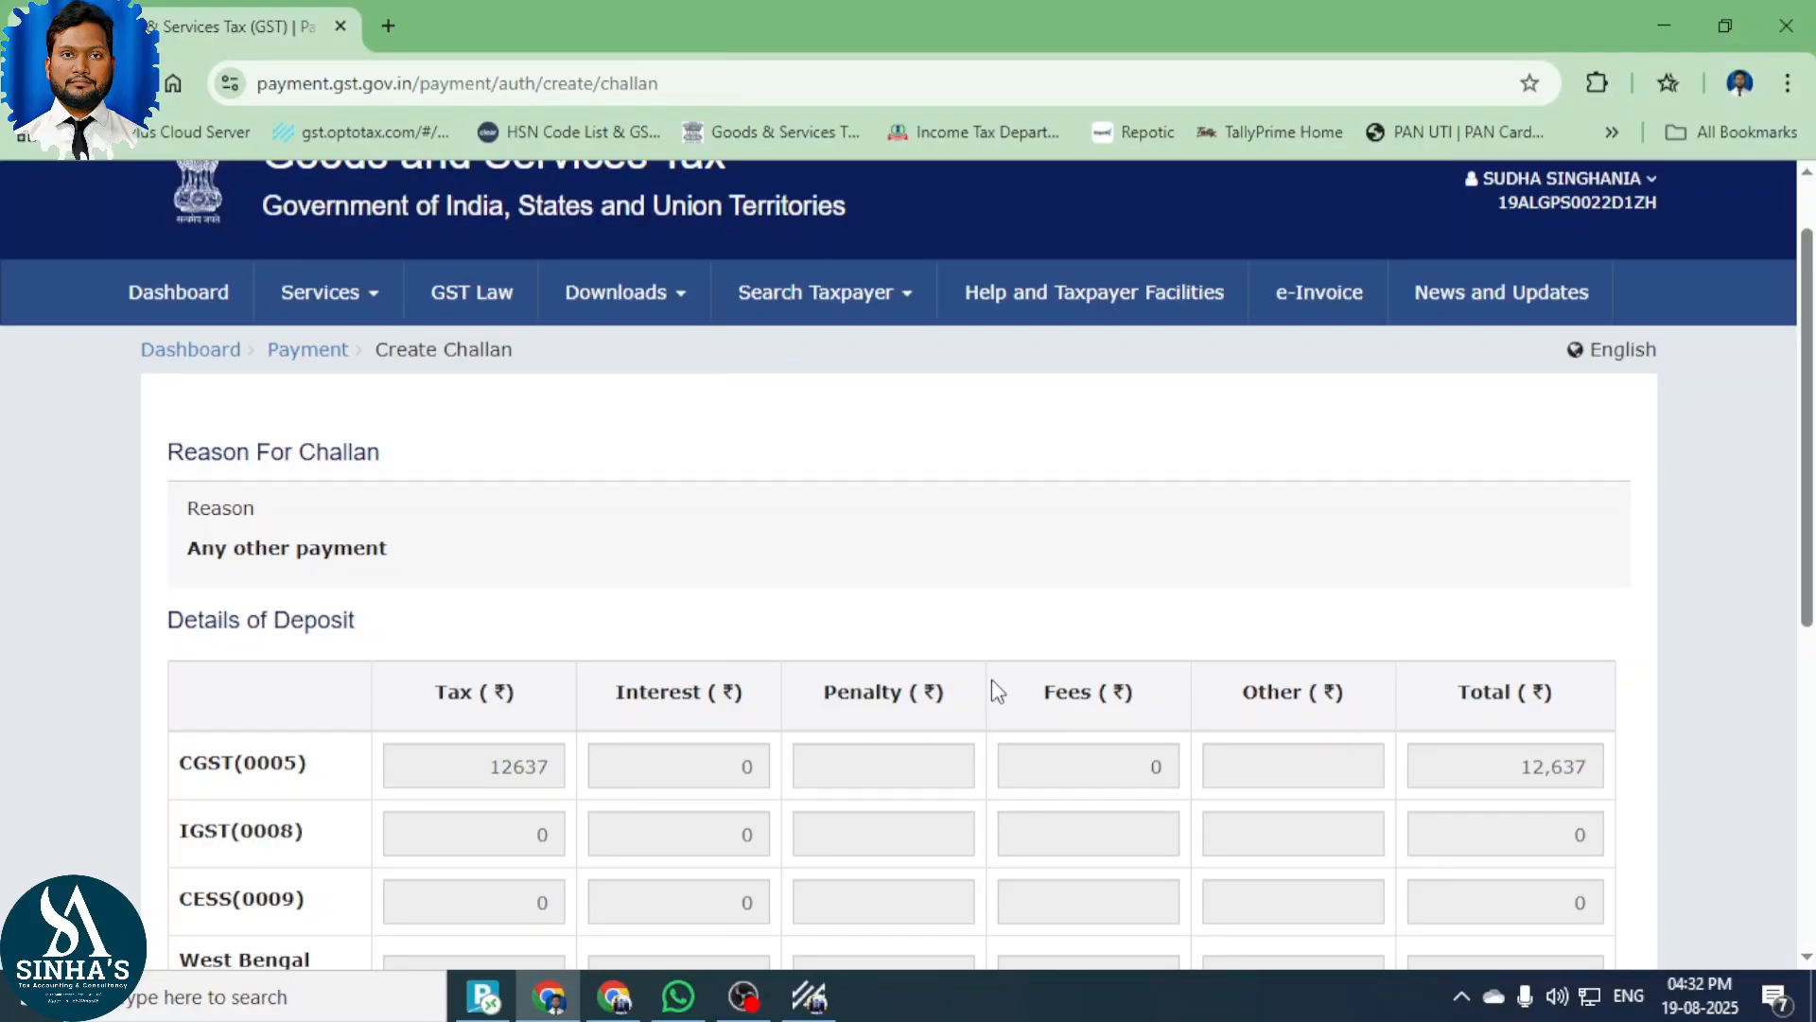
# Compare the total challan amount in the deposit details with the total tax amount in TallyPrime.
pyautogui.scroll(-4, 991, 679)
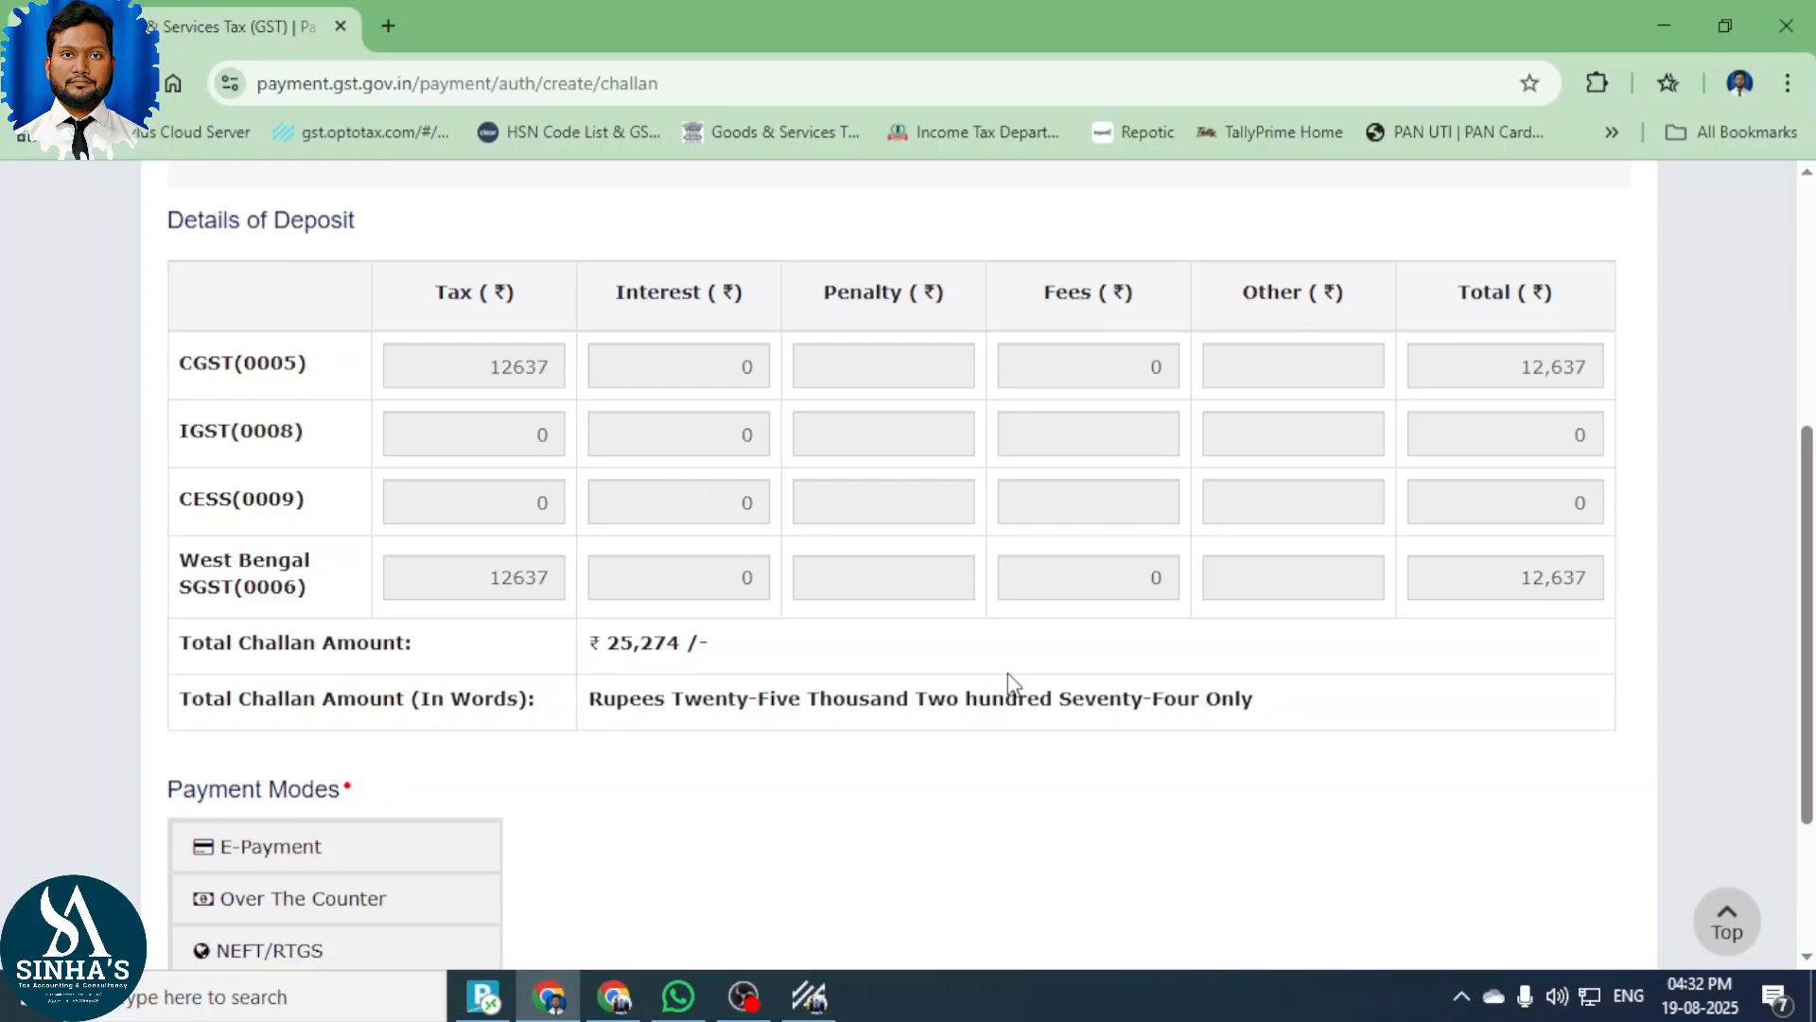
pyautogui.scroll(-2, 1035, 669)
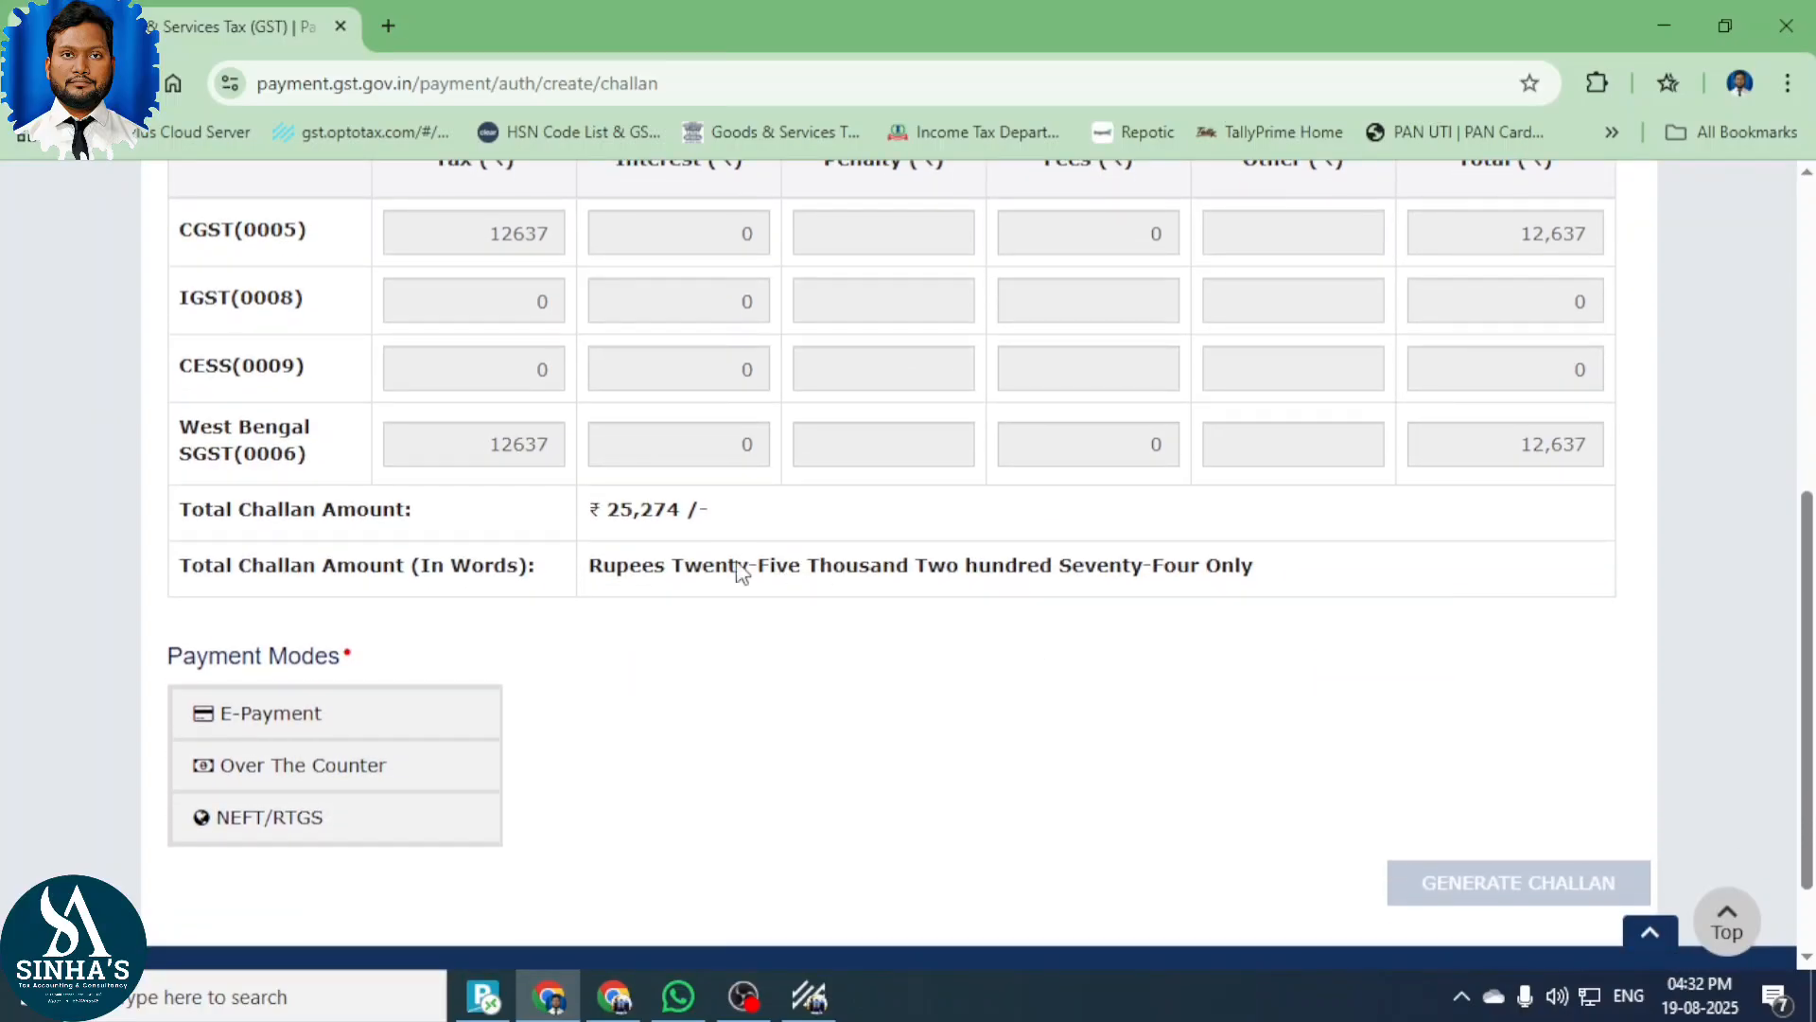
pyautogui.moveTo(610, 520); pyautogui.dragTo(692, 522)
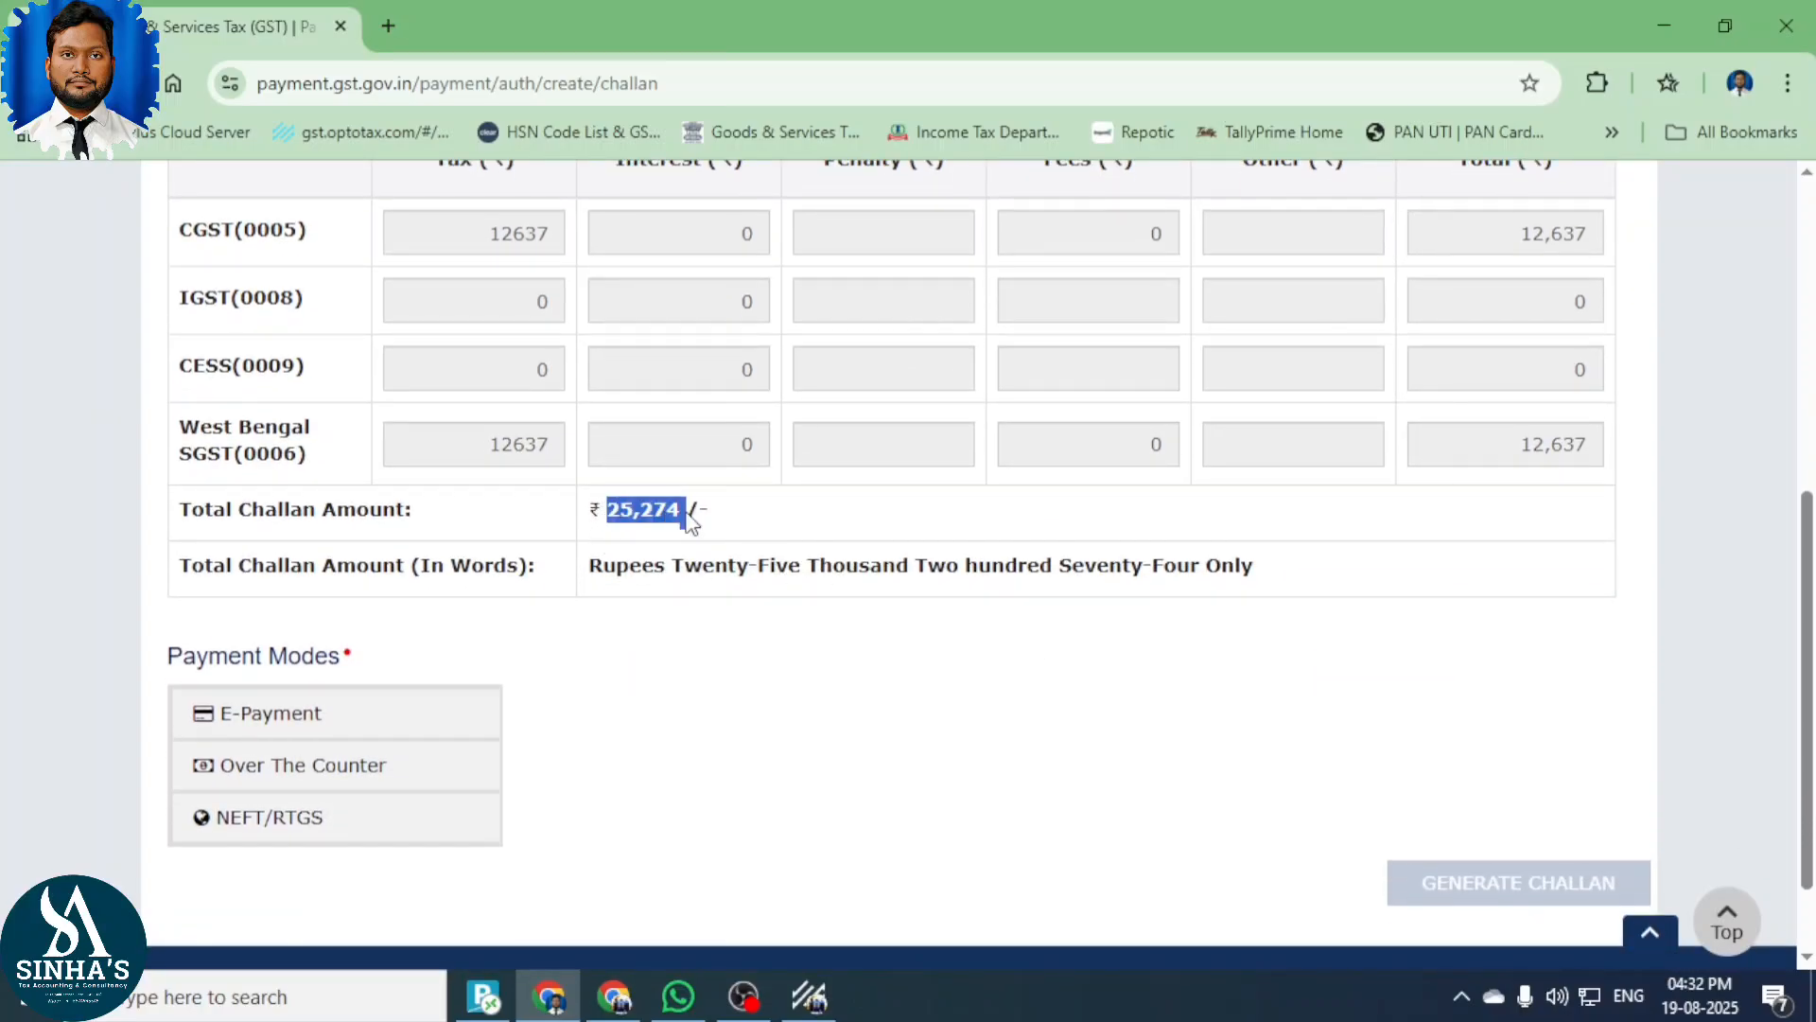
pyautogui.hotkey('alt', 'Tab')
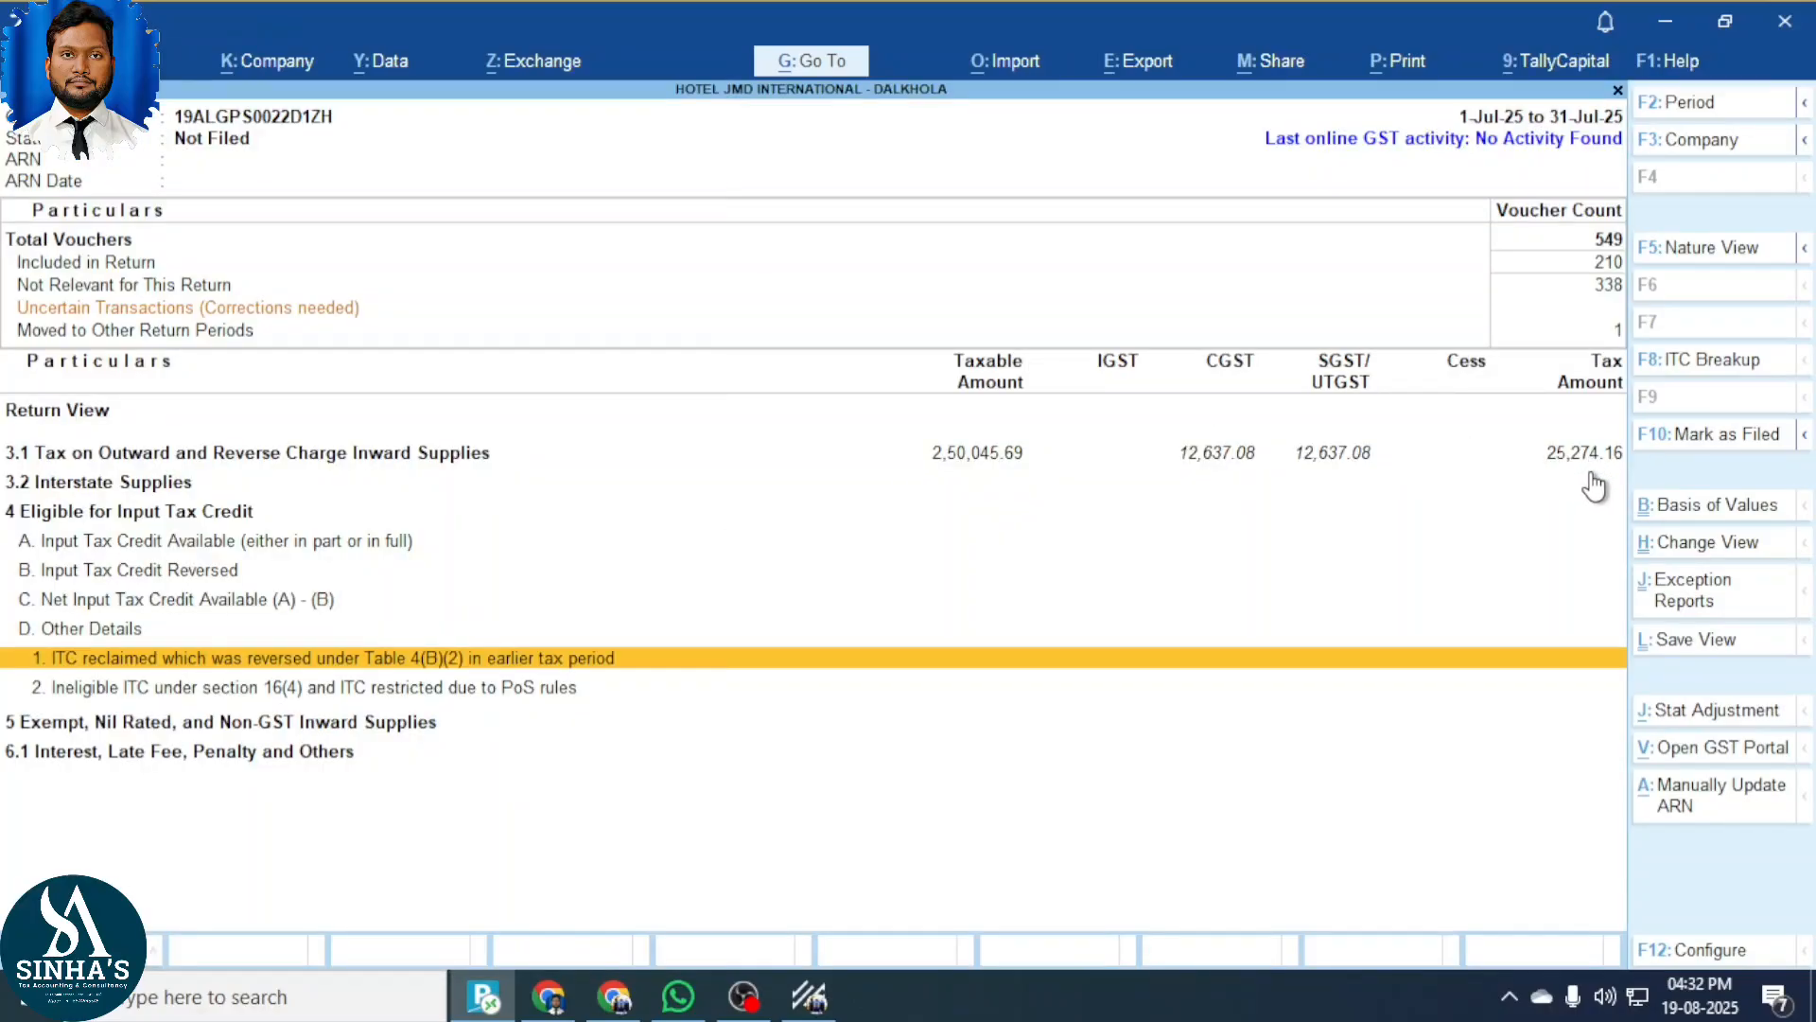
pyautogui.hotkey('alt', 'Tab')
pyautogui.click(914, 695)
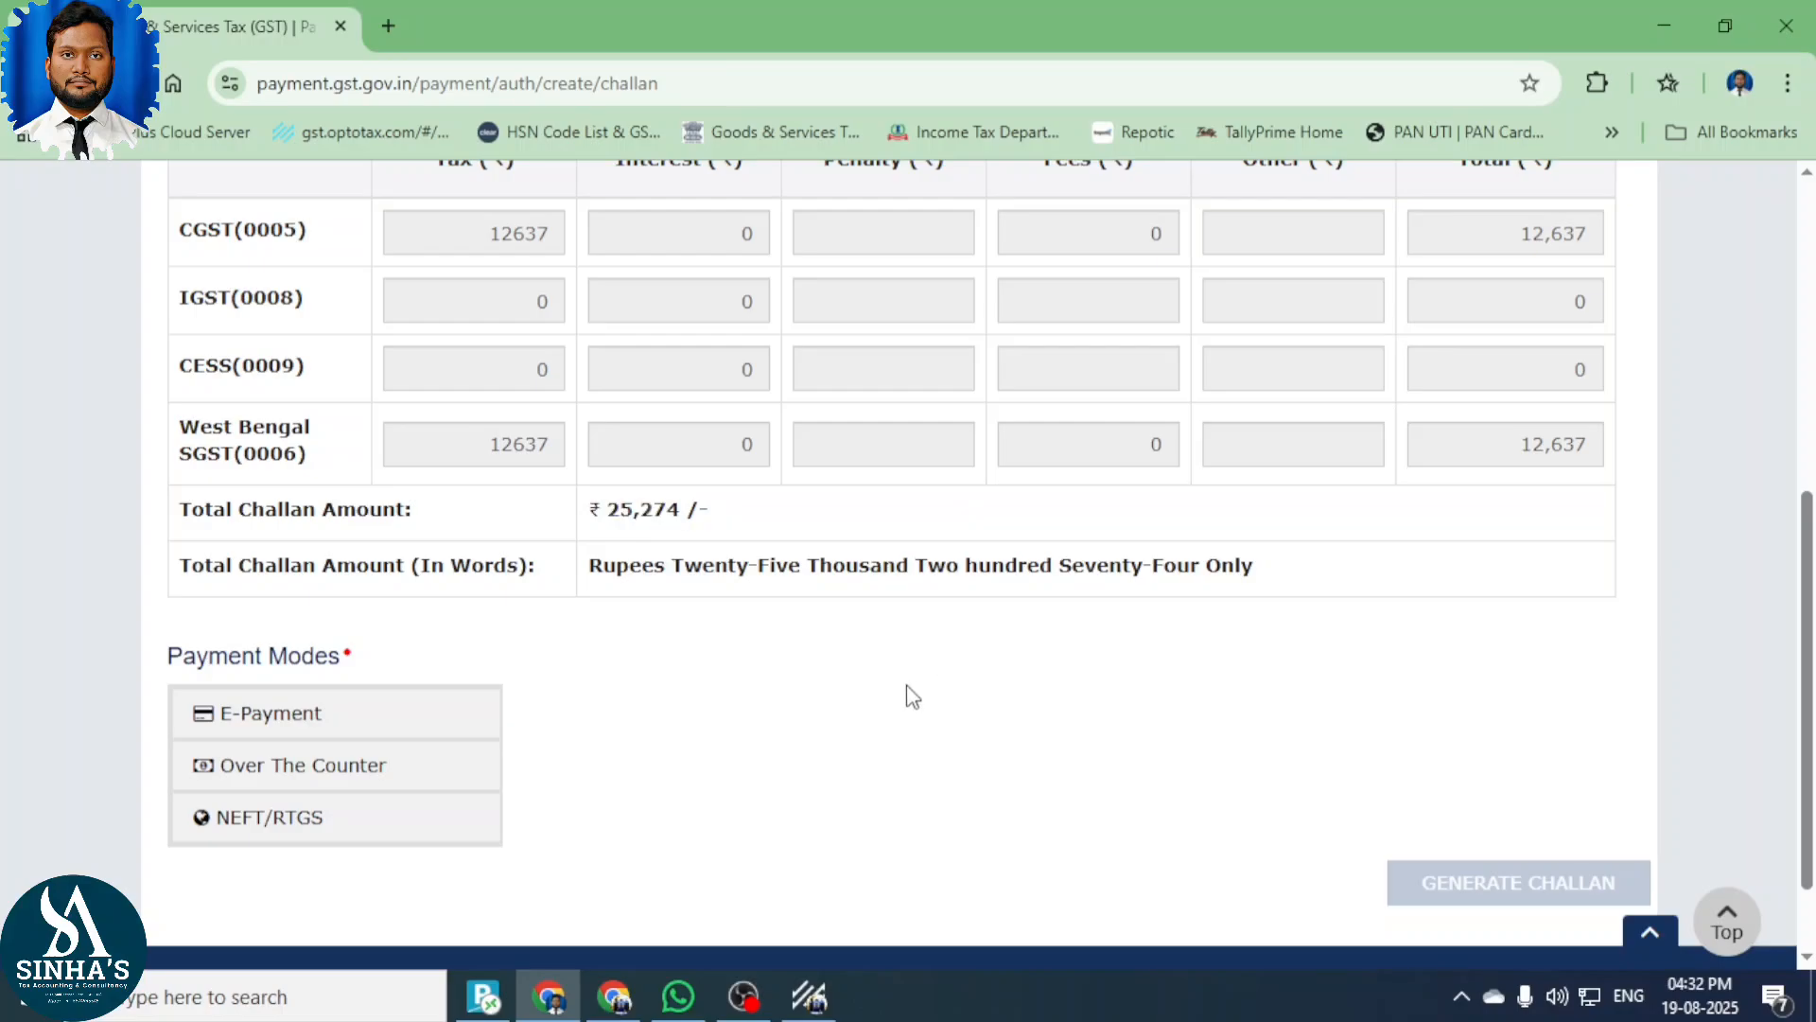
# Review the challan reason and payment modes, choose E-Payment and generate the challan.
pyautogui.scroll(7, 925, 661)
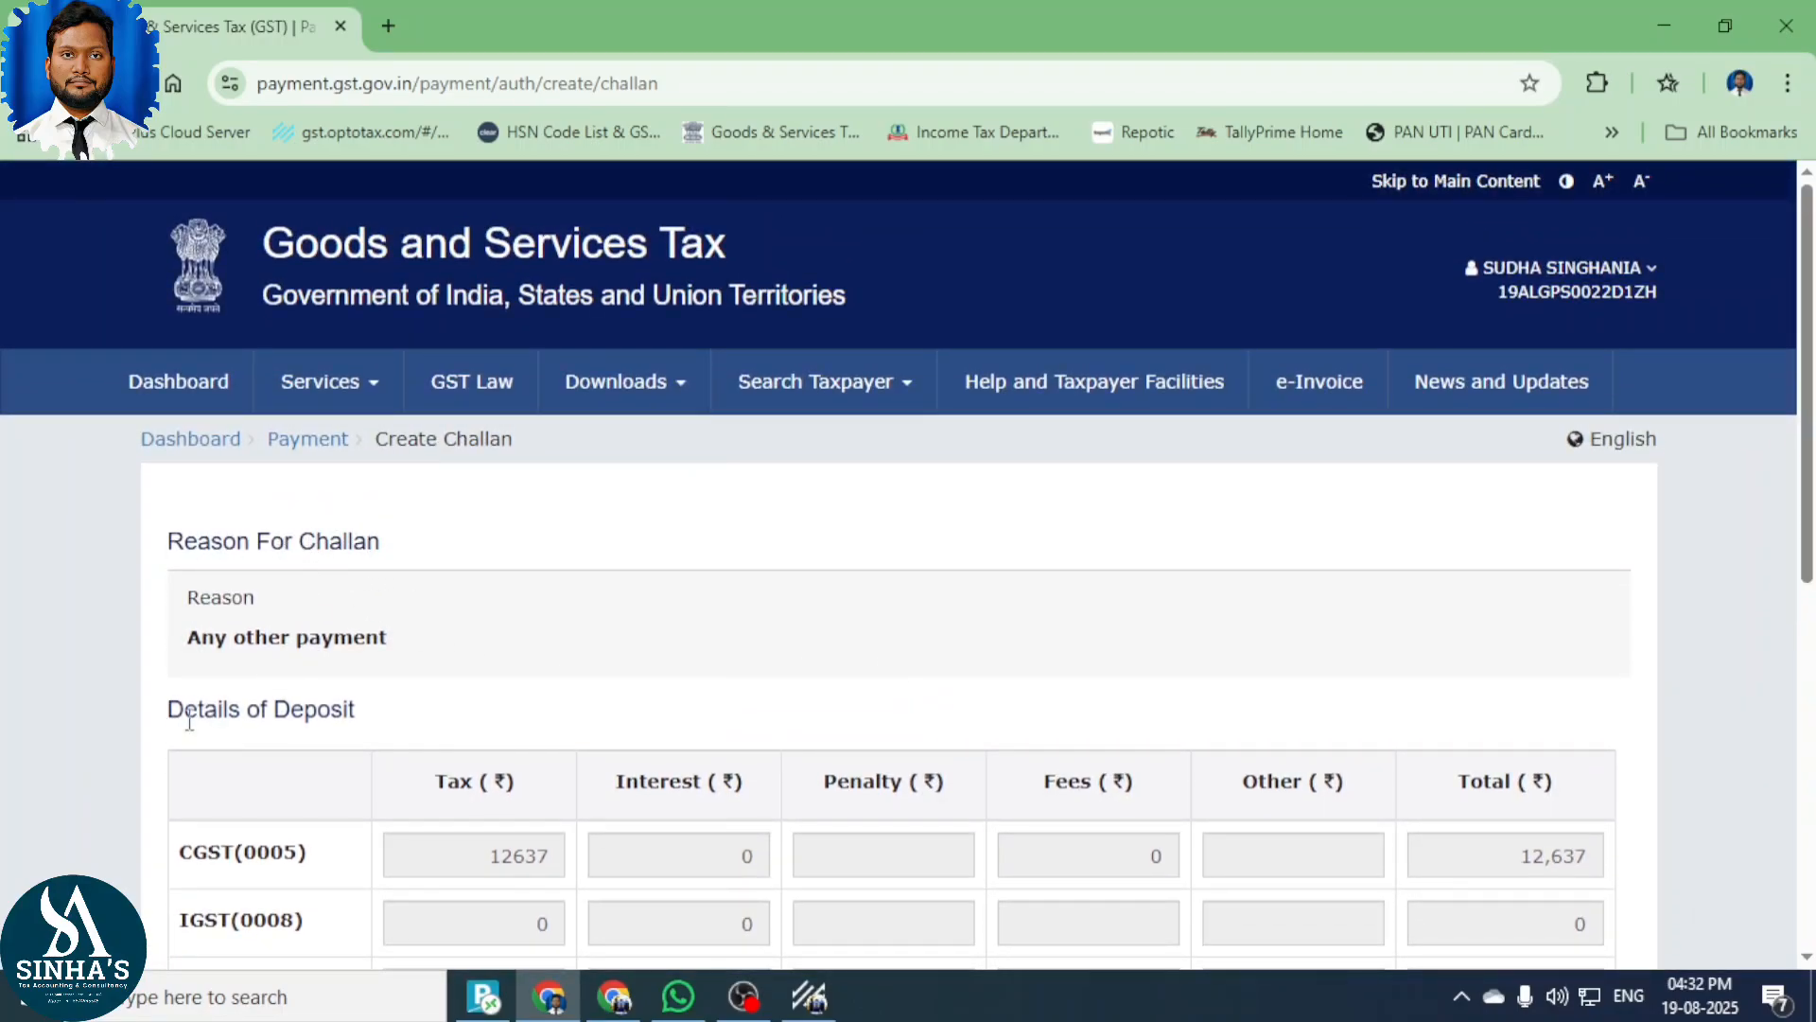
pyautogui.doubleClick(306, 544)
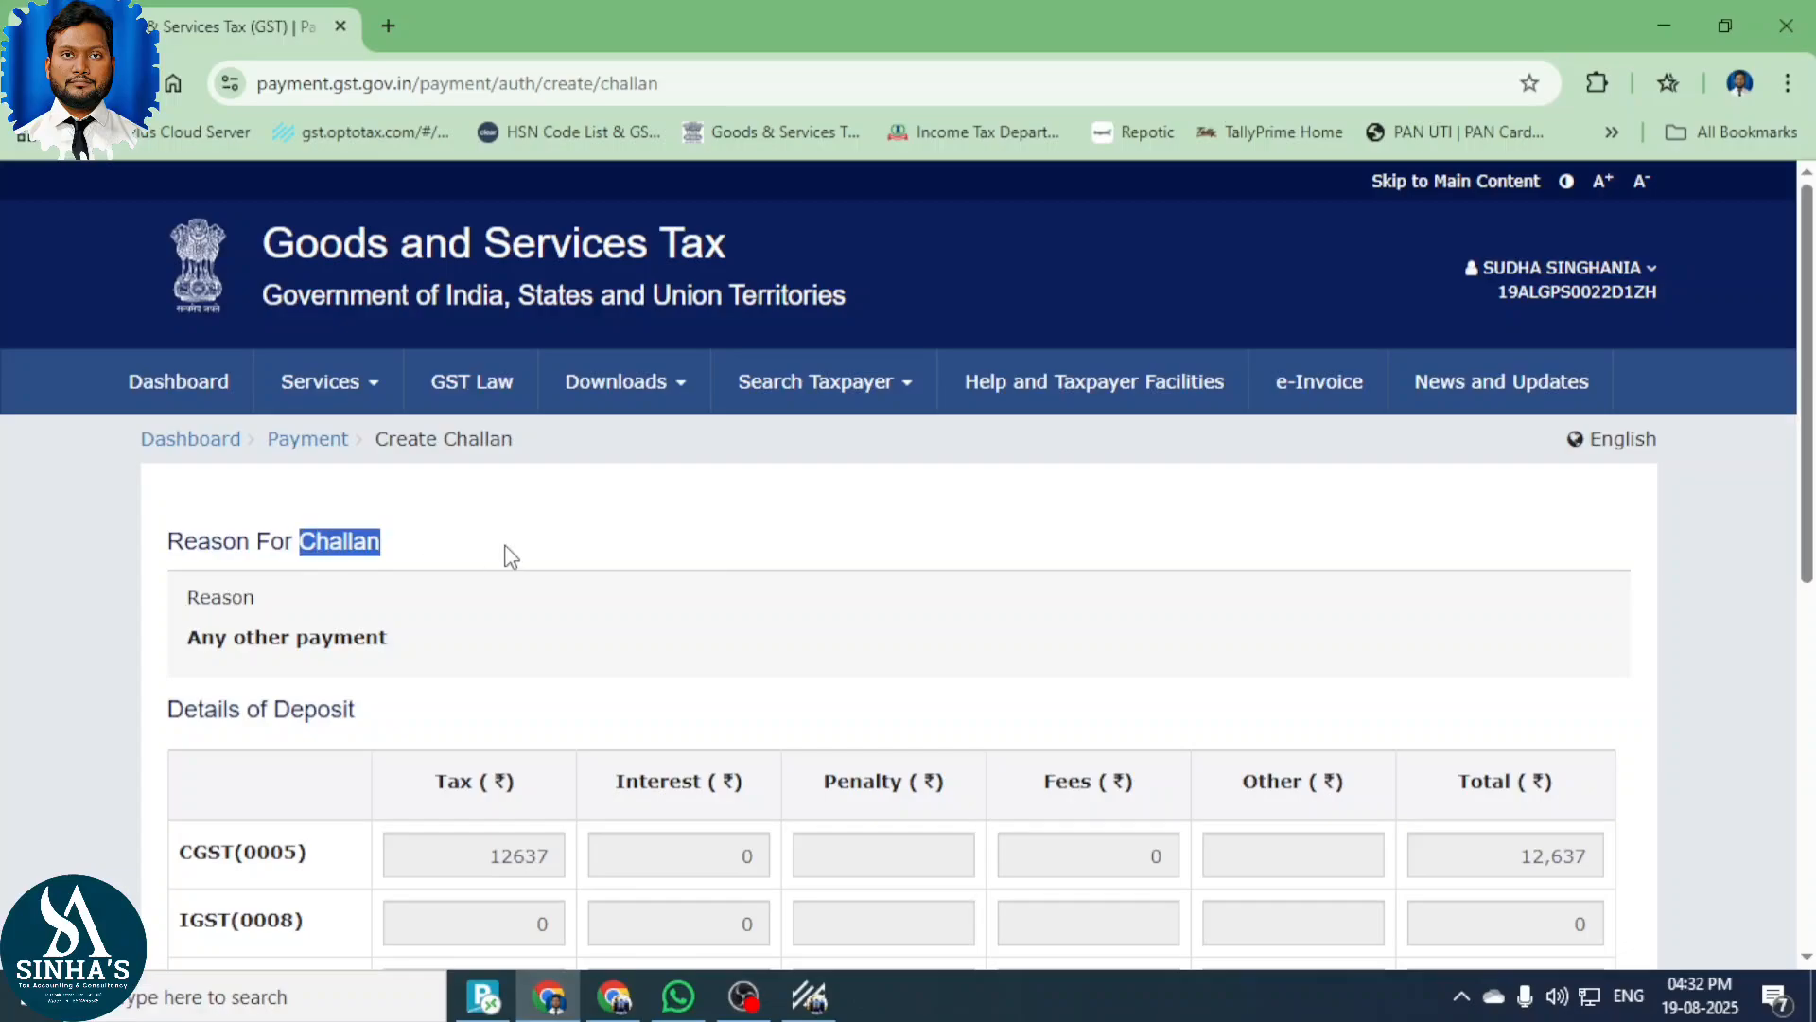
pyautogui.click(603, 548)
pyautogui.scroll(-7, 608, 563)
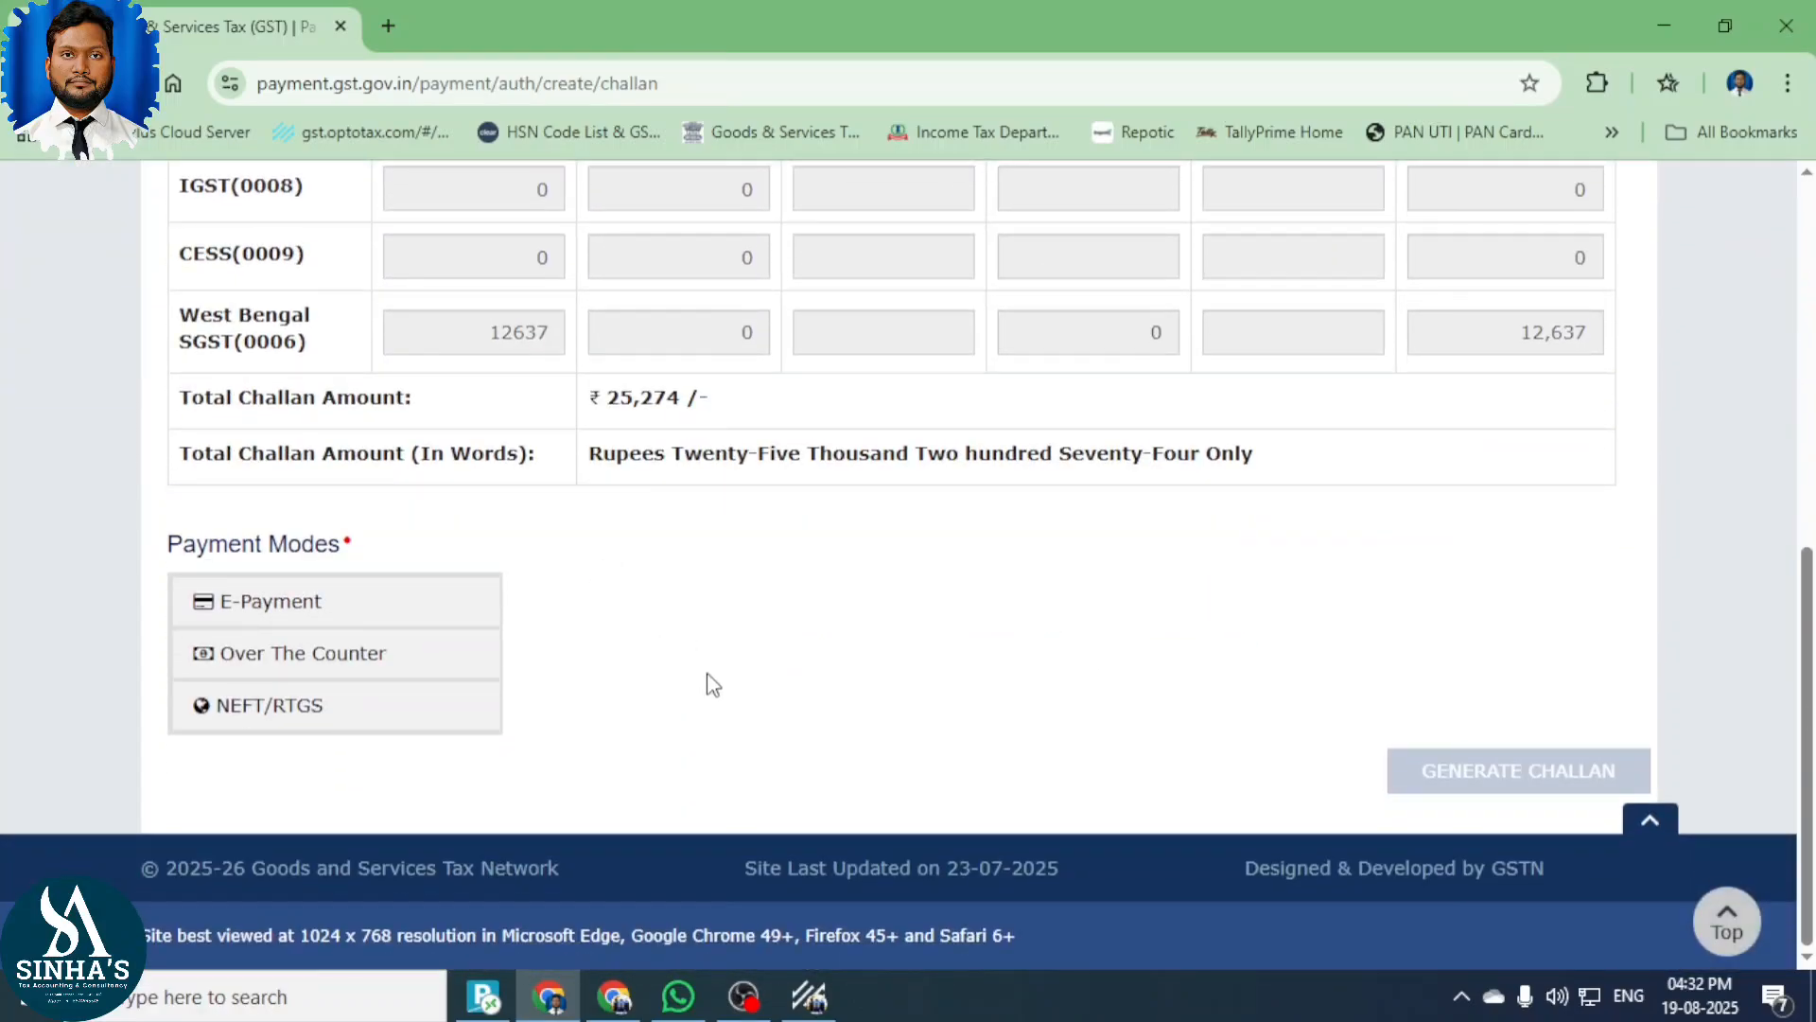
pyautogui.moveTo(159, 547); pyautogui.dragTo(333, 547)
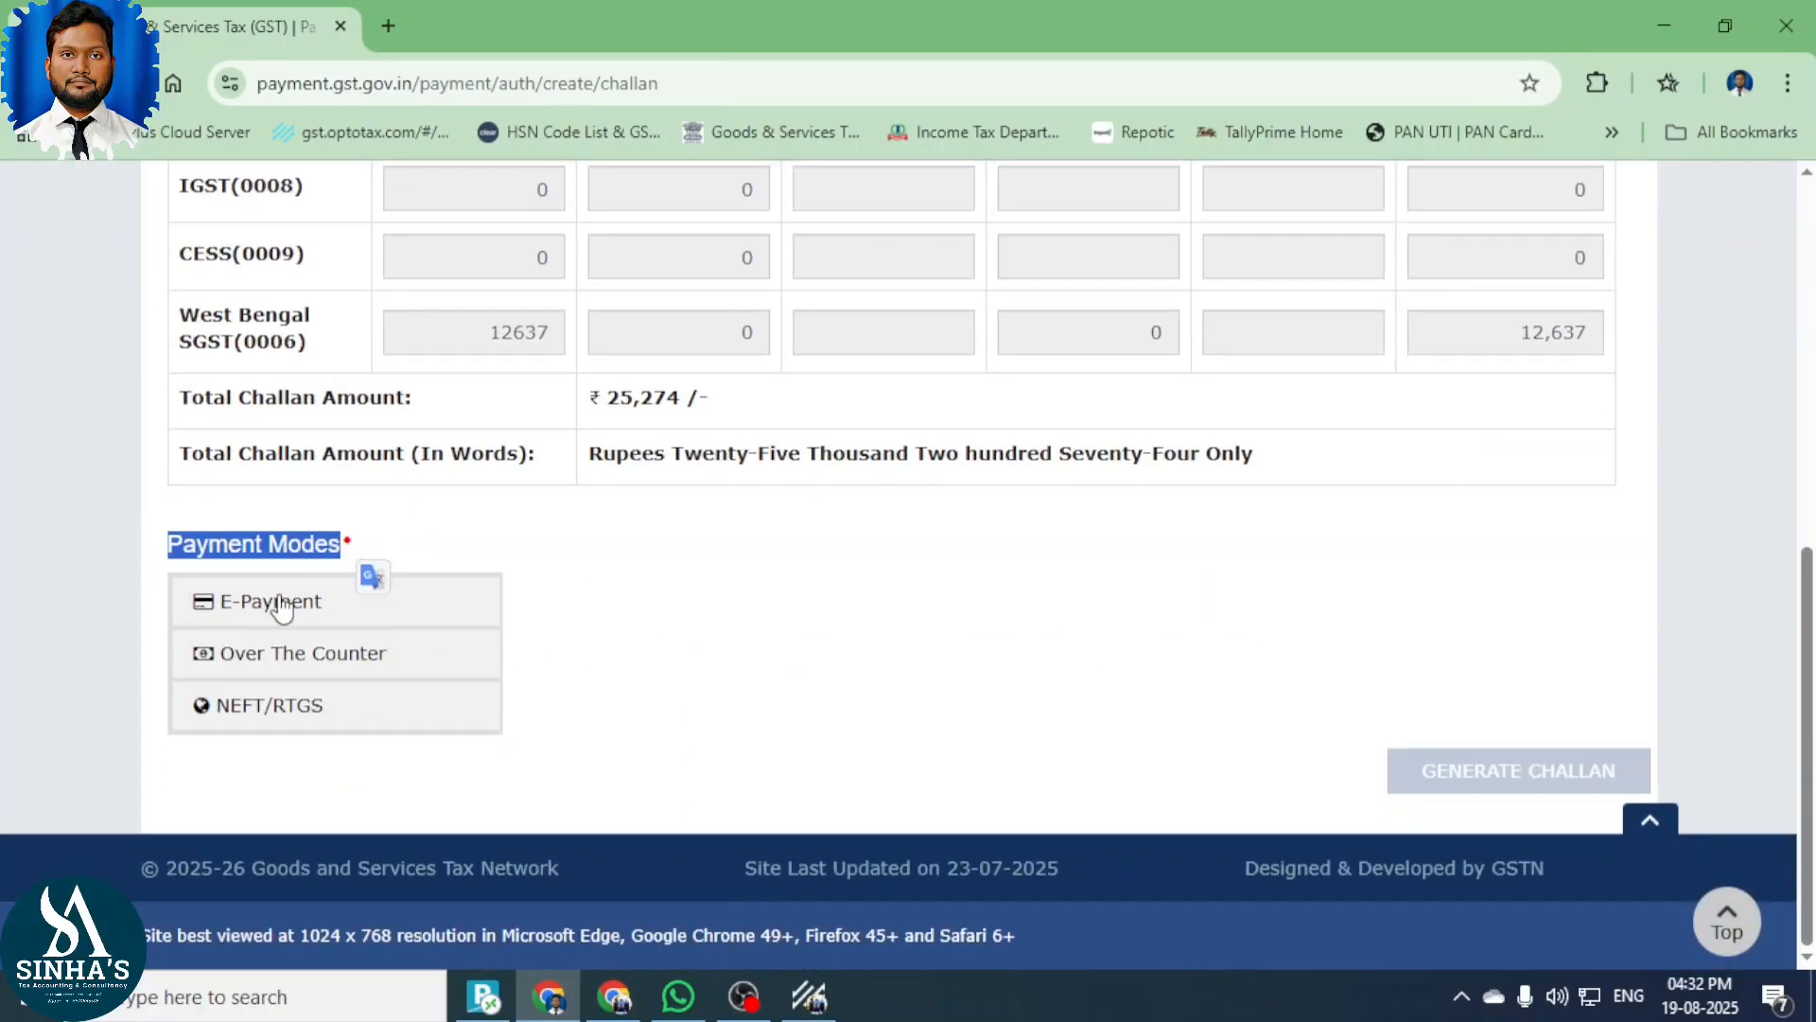
pyautogui.click(581, 630)
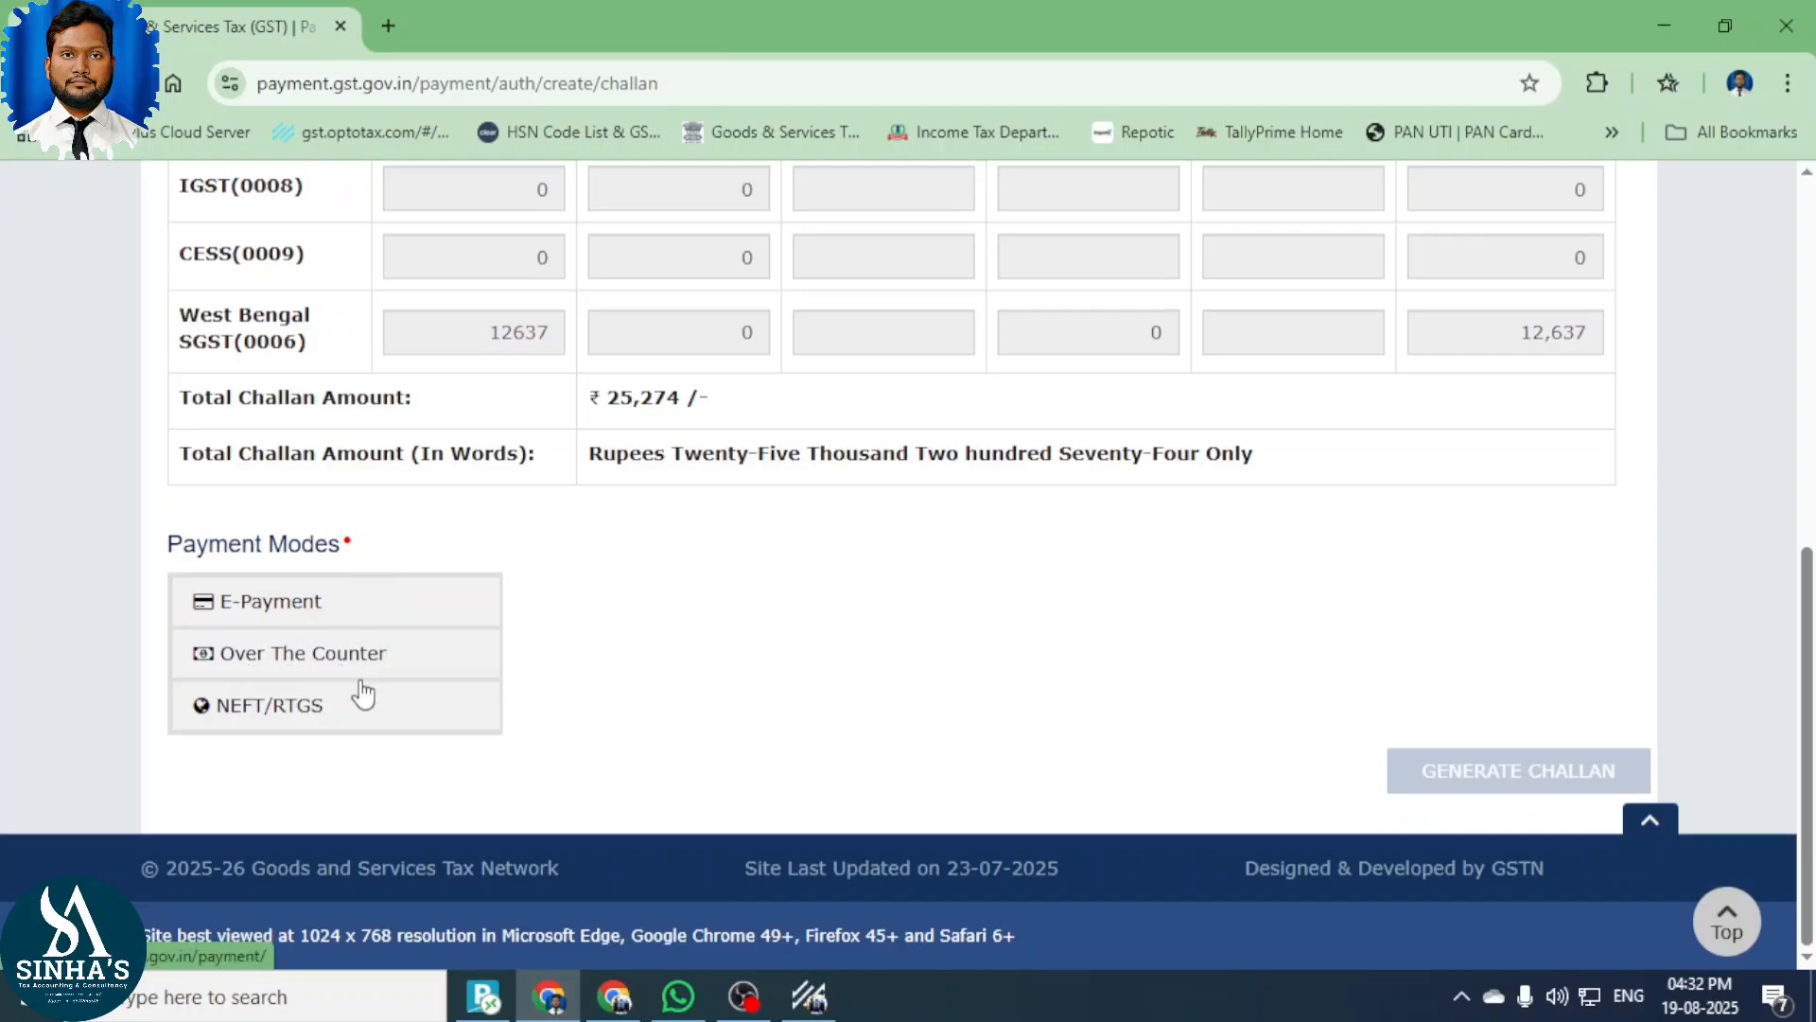
pyautogui.click(364, 620)
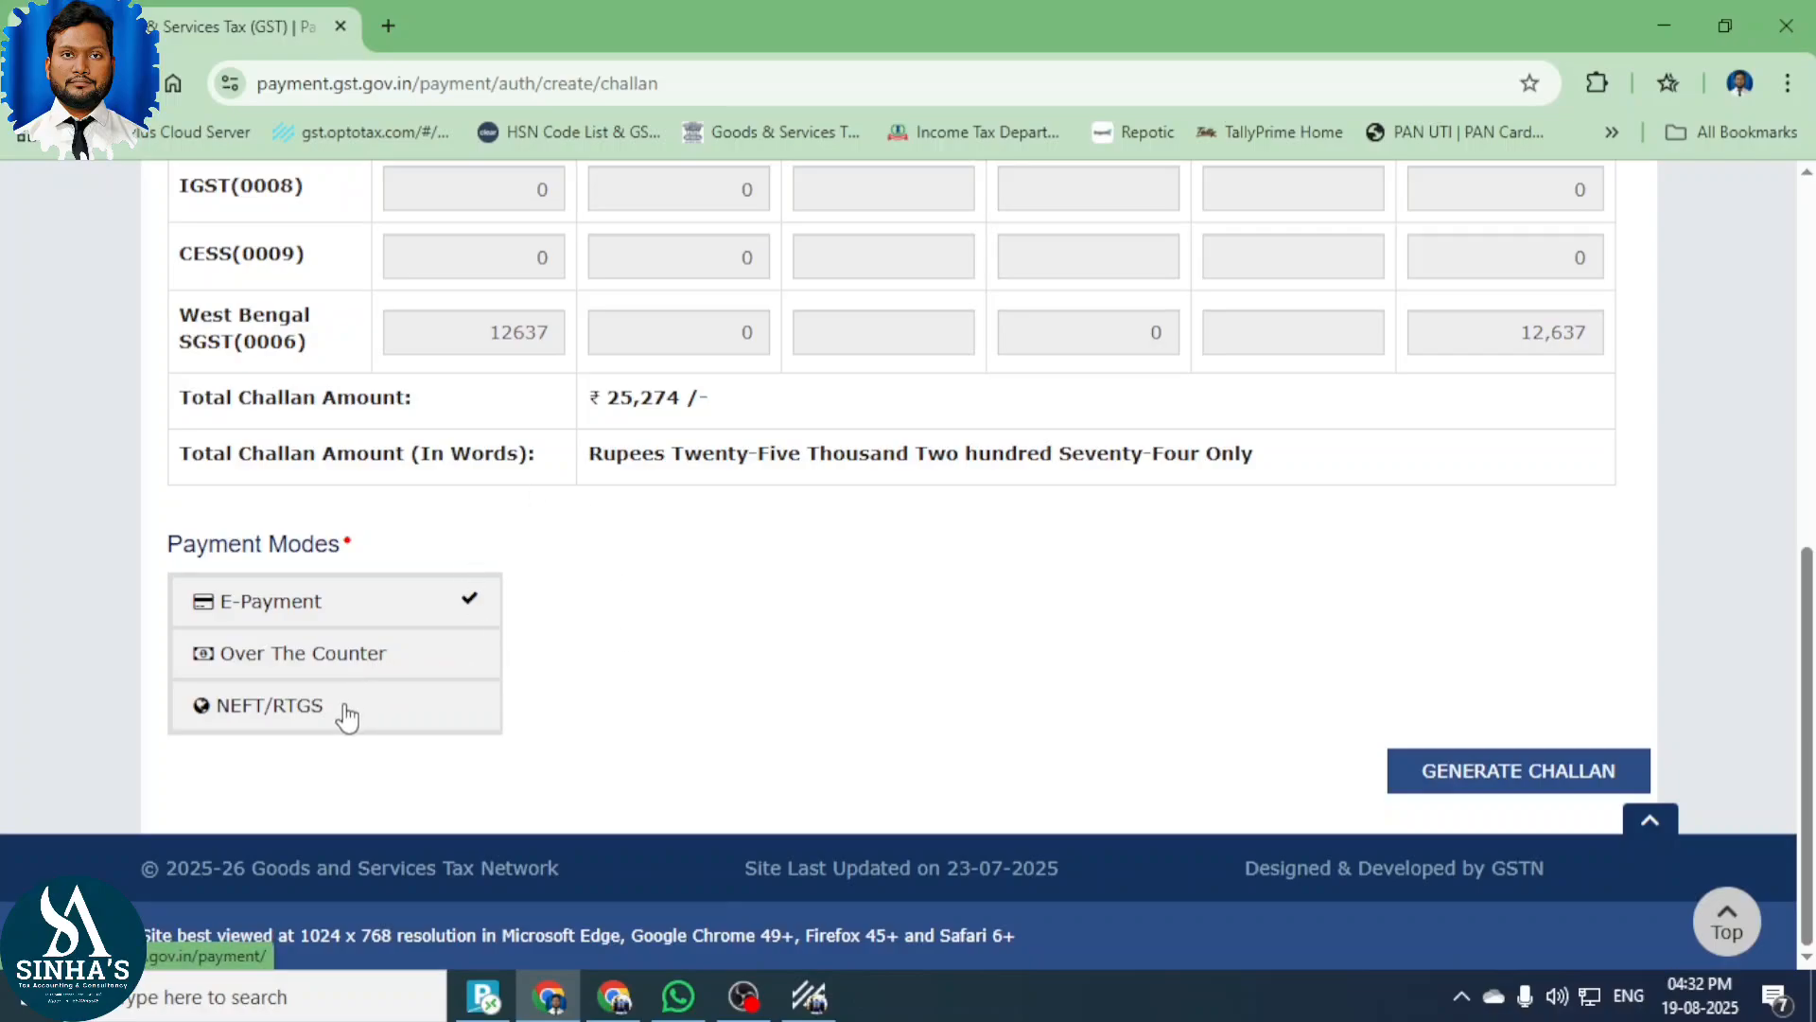
pyautogui.click(1514, 783)
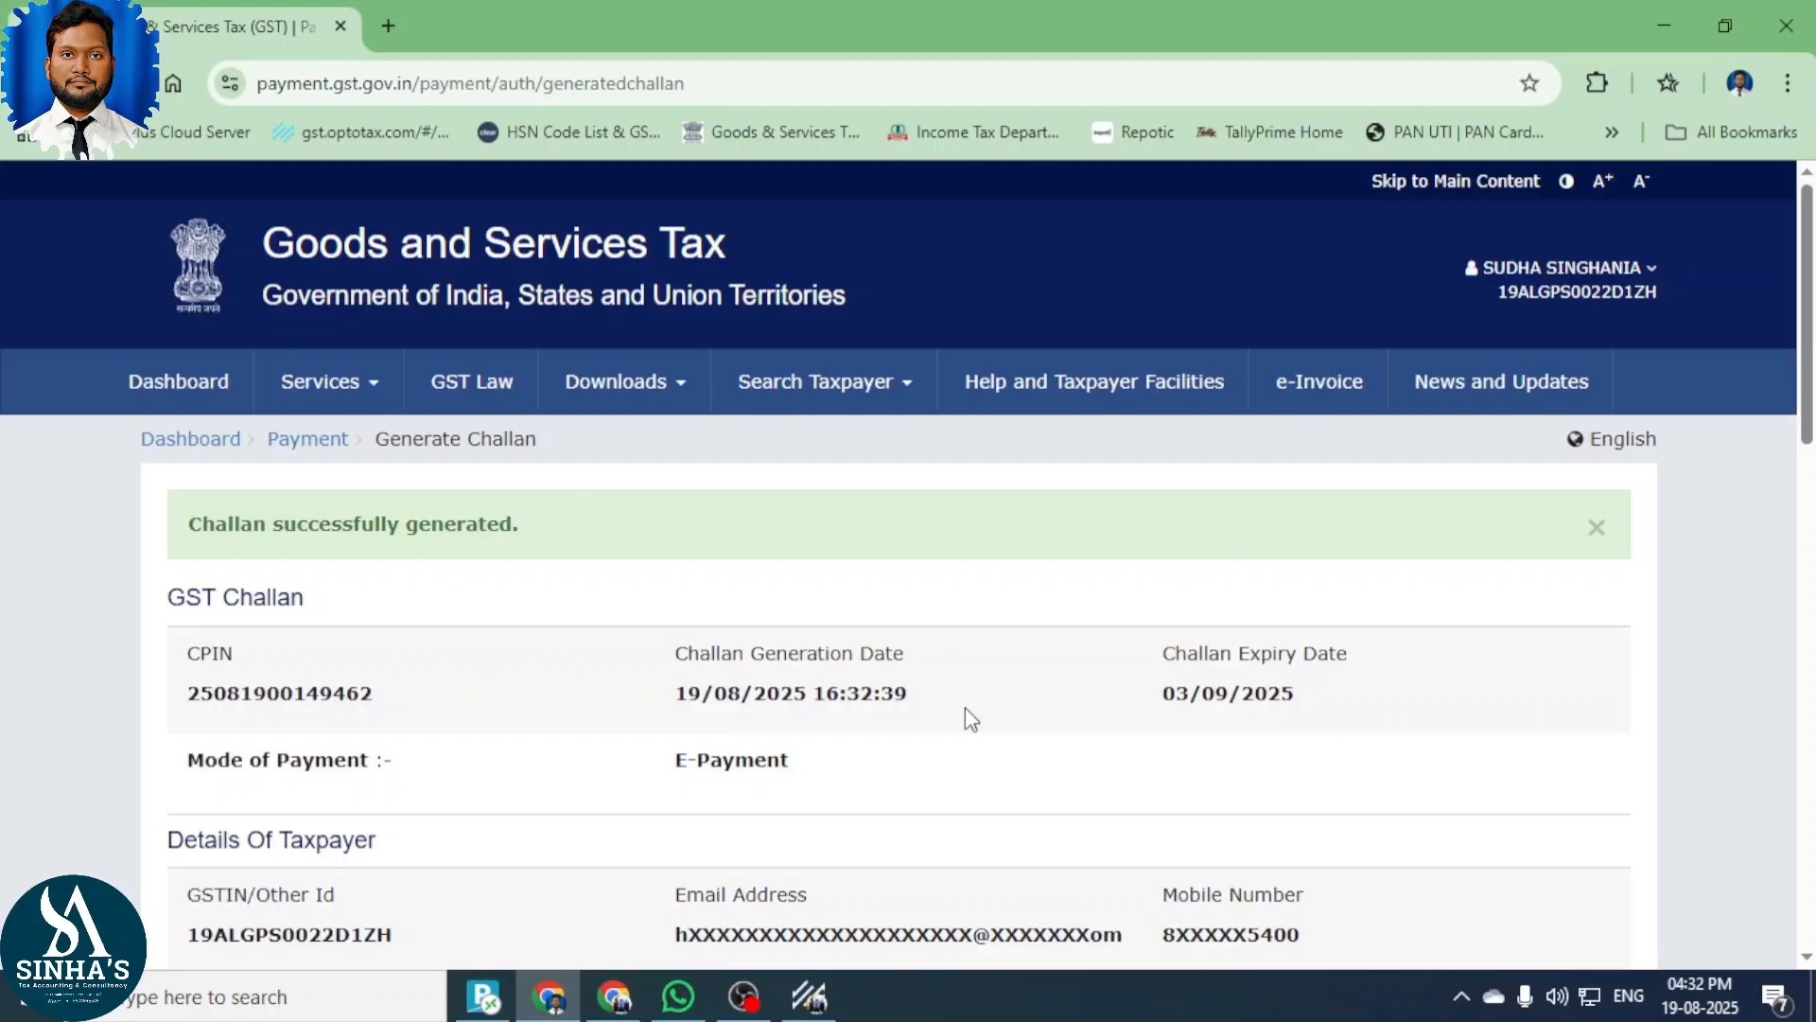
# Choose State Bank of India among the preferred banks, agree to the terms and conditions, and proceed to make the challan payment.
pyautogui.scroll(-5, 965, 707)
pyautogui.scroll(-8, 965, 710)
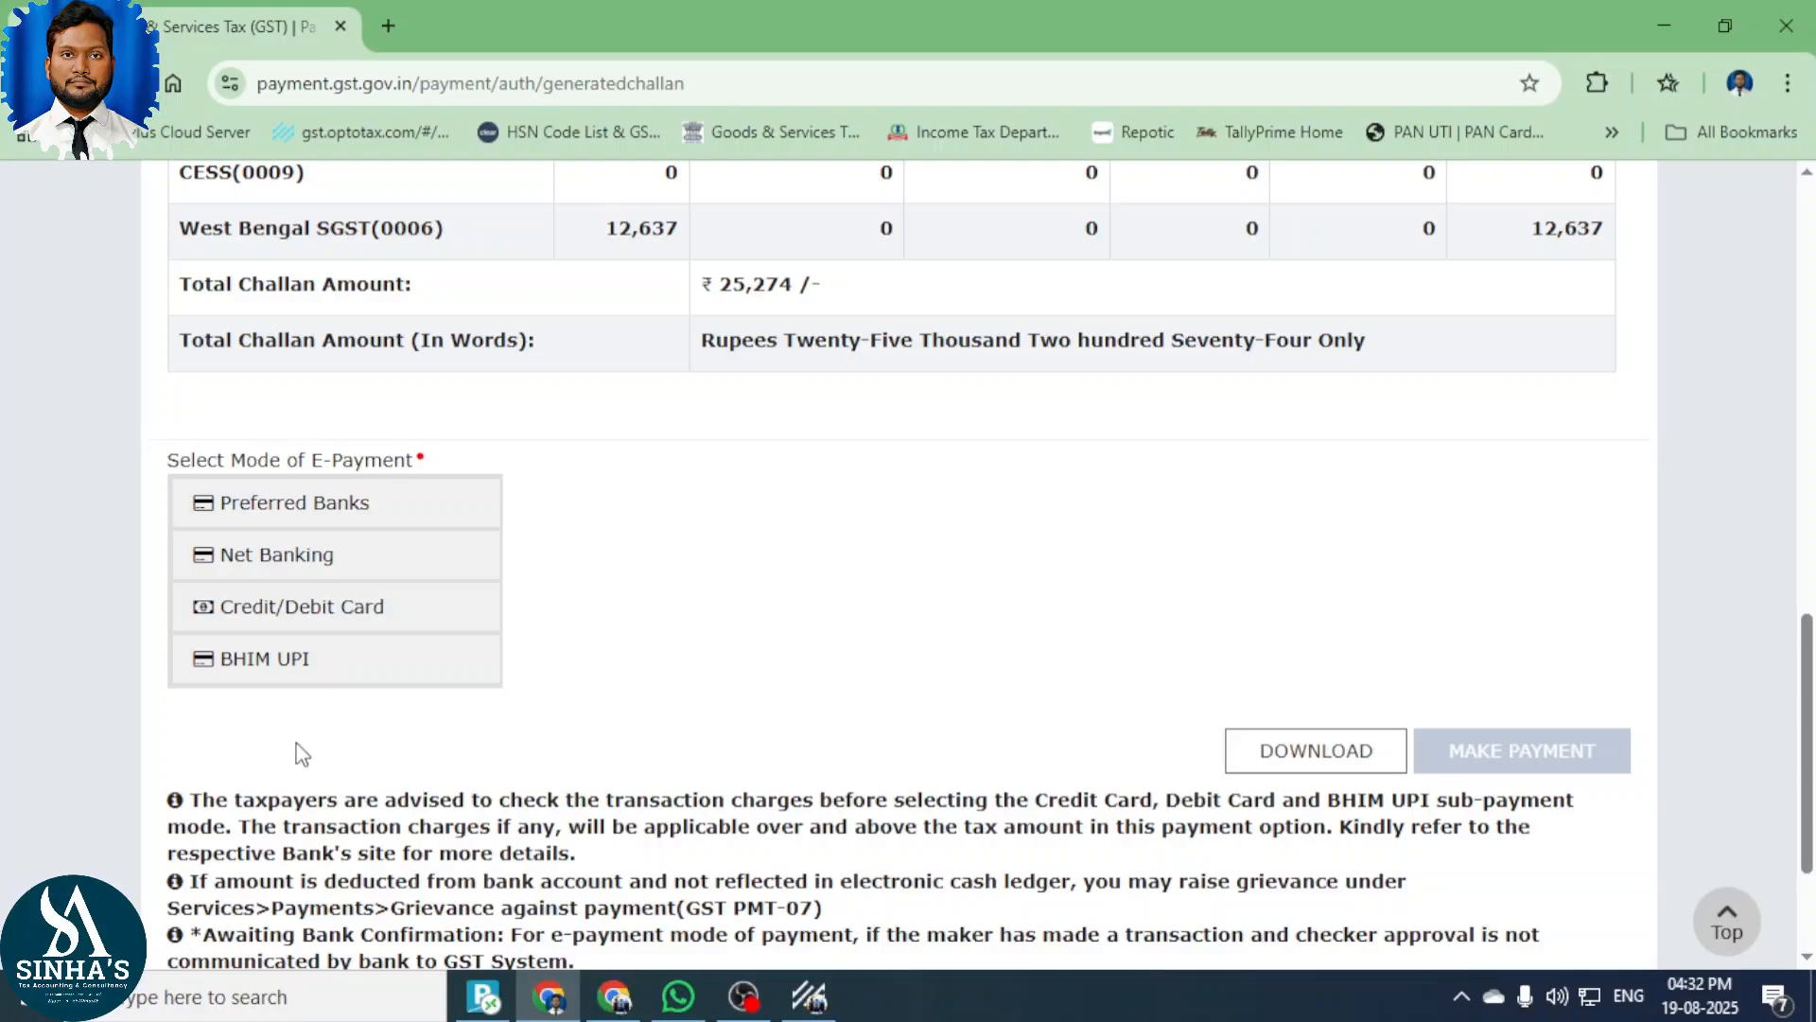
pyautogui.click(313, 506)
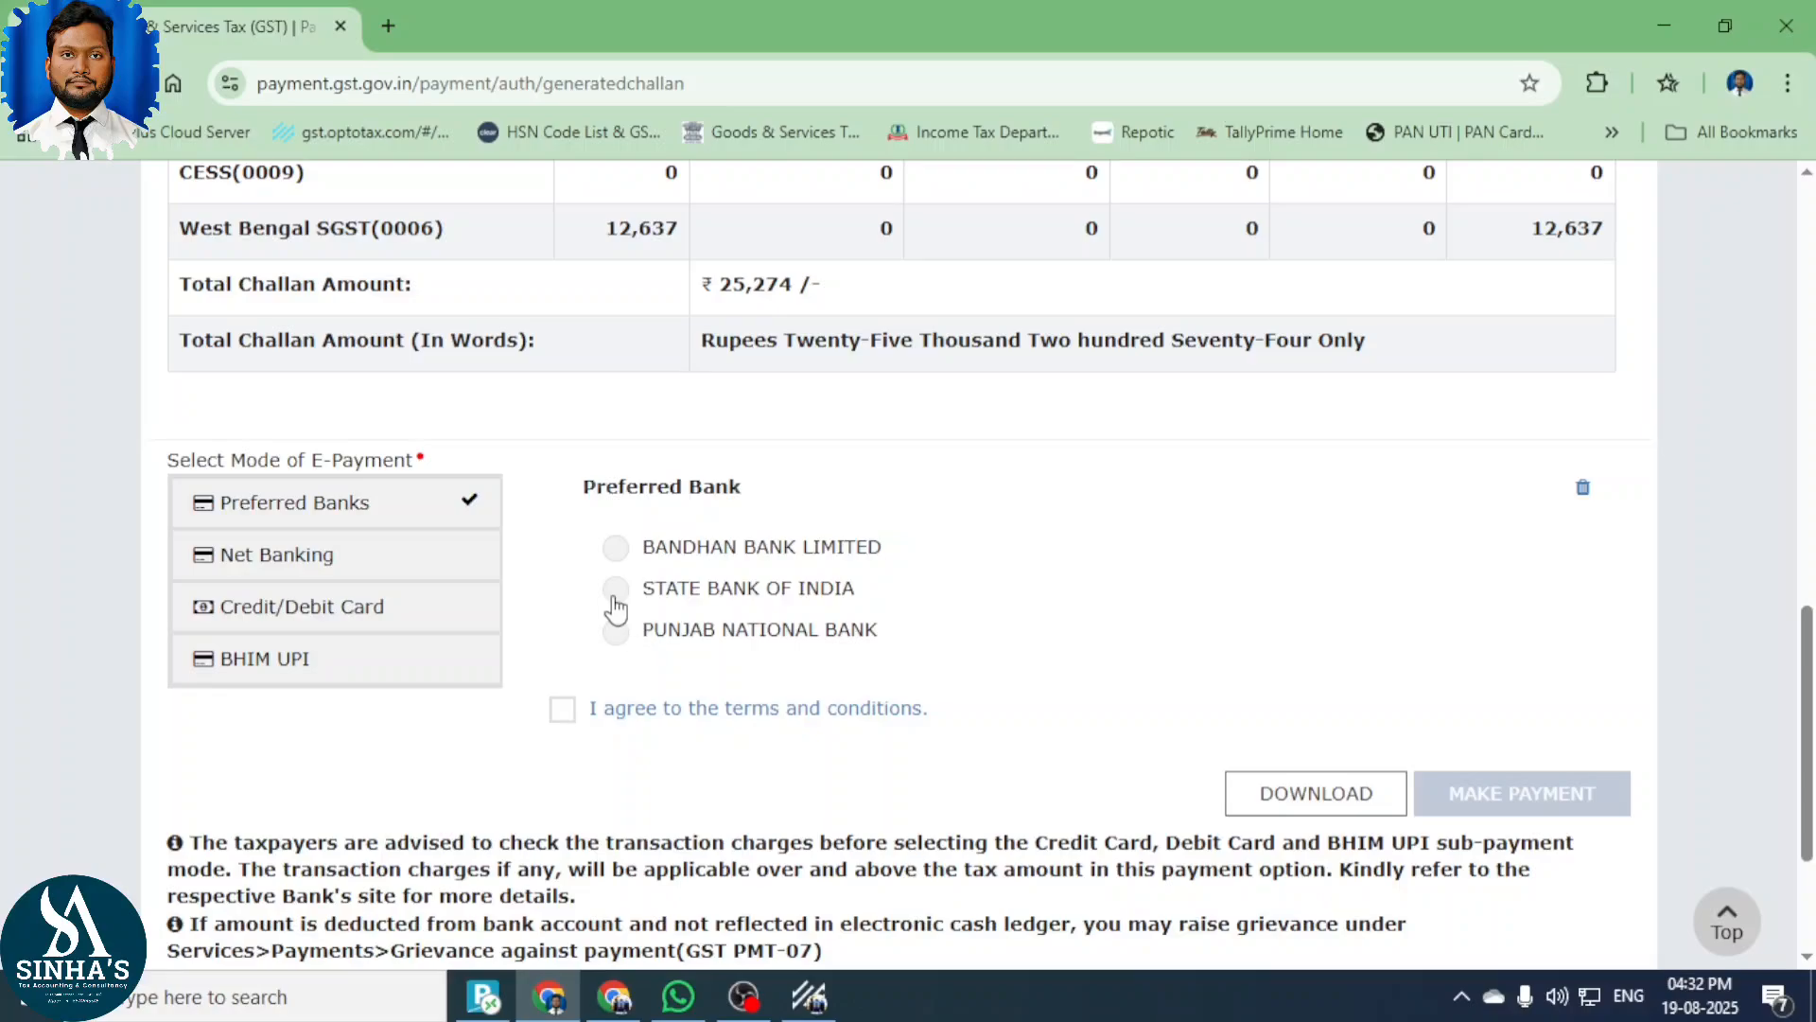
pyautogui.click(613, 598)
pyautogui.click(562, 710)
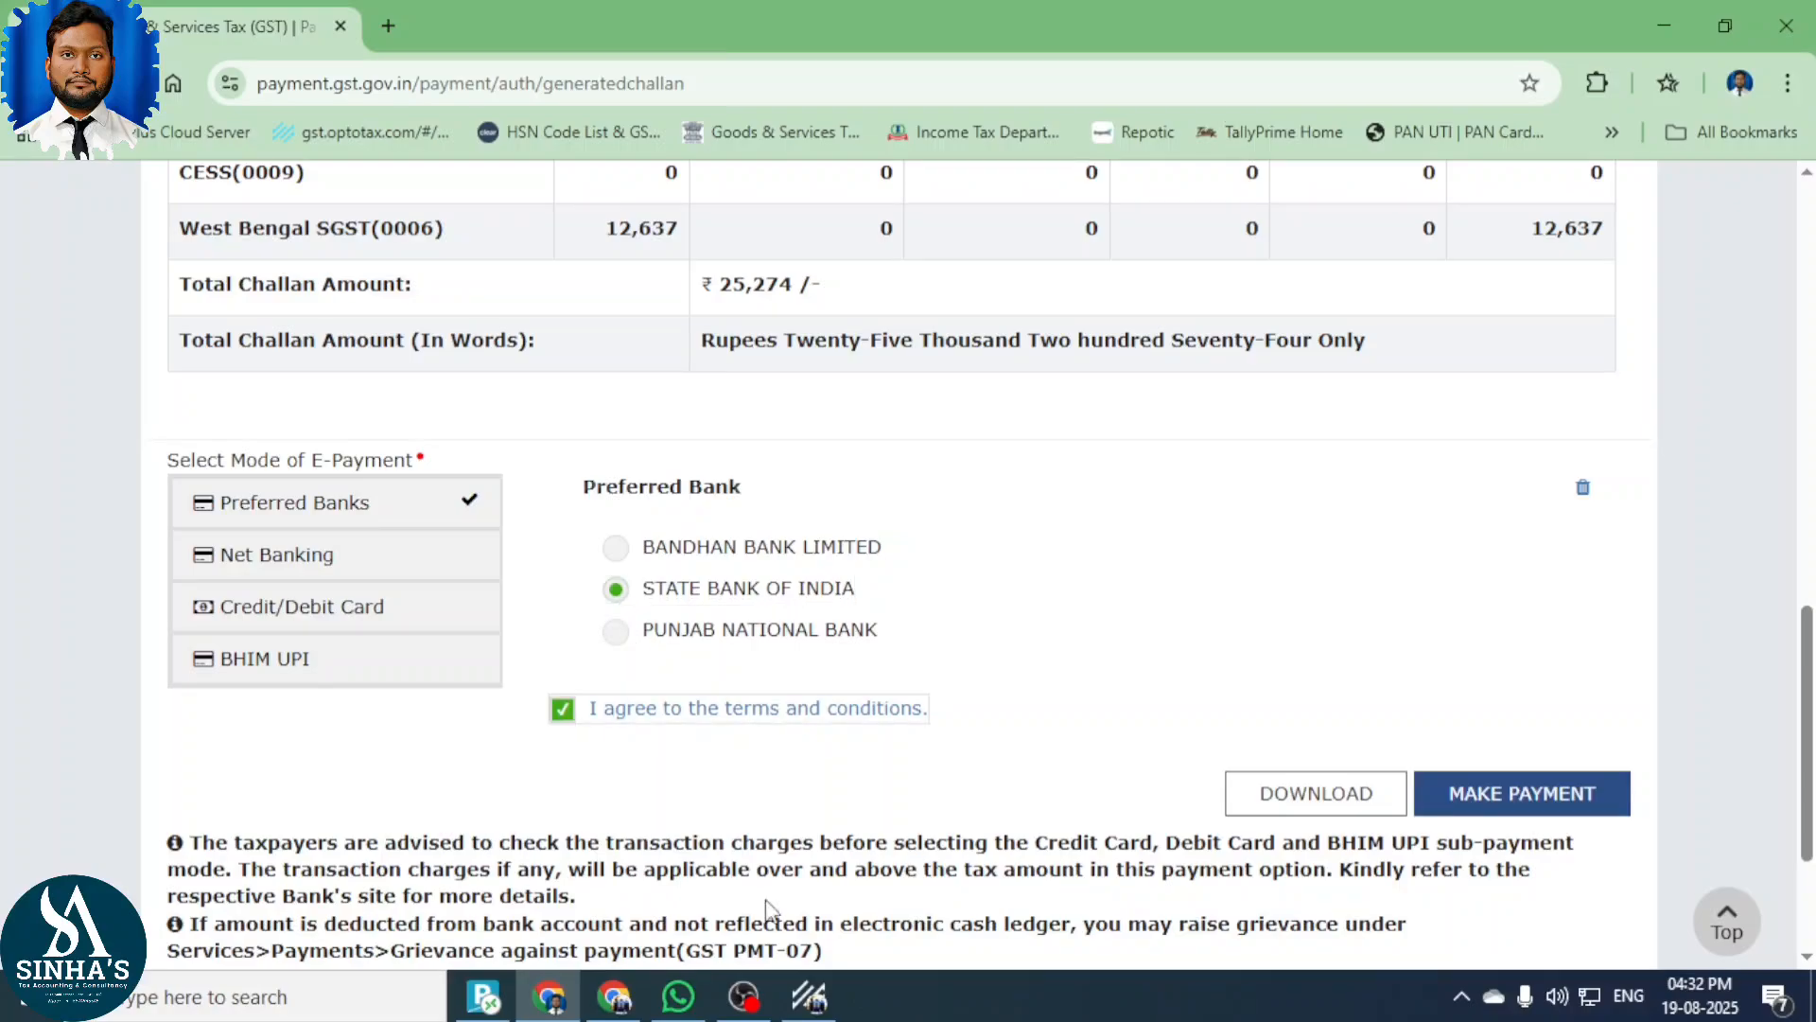
pyautogui.click(1516, 794)
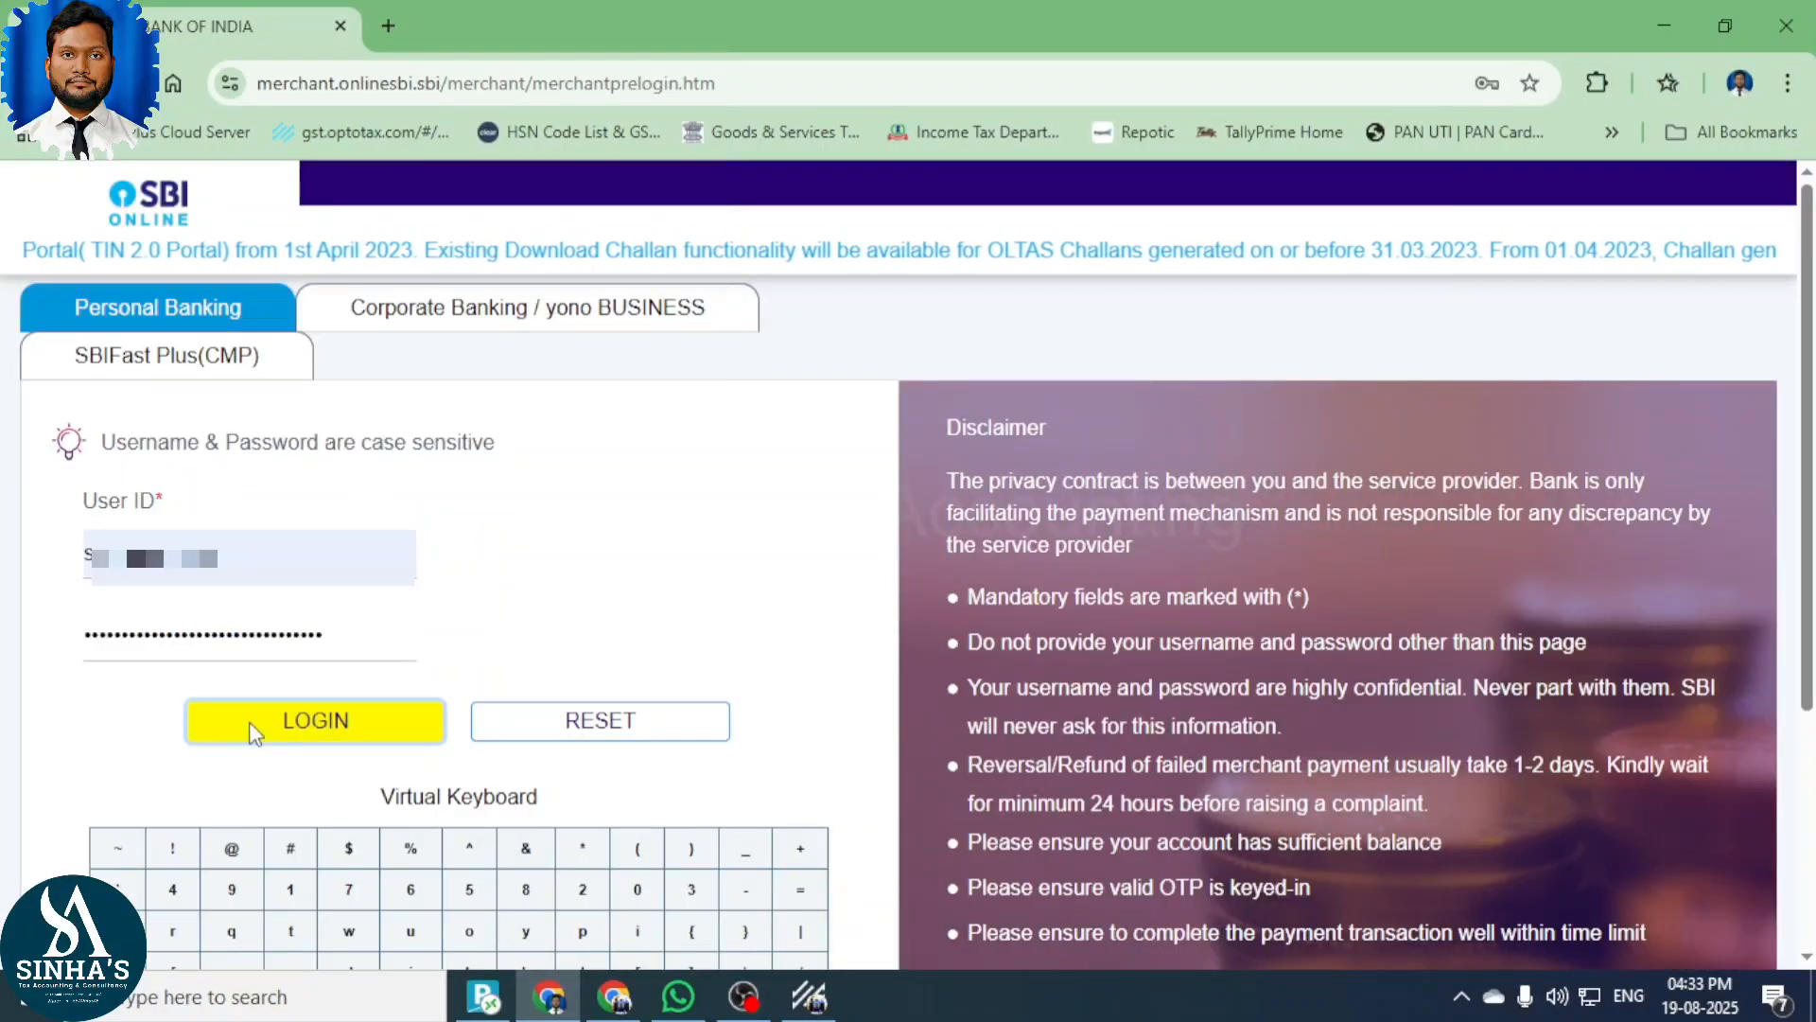
# Log in to SBI personal banking with the filled-in credentials and confirm the GST payment details for the selected savings account.
pyautogui.click(253, 734)
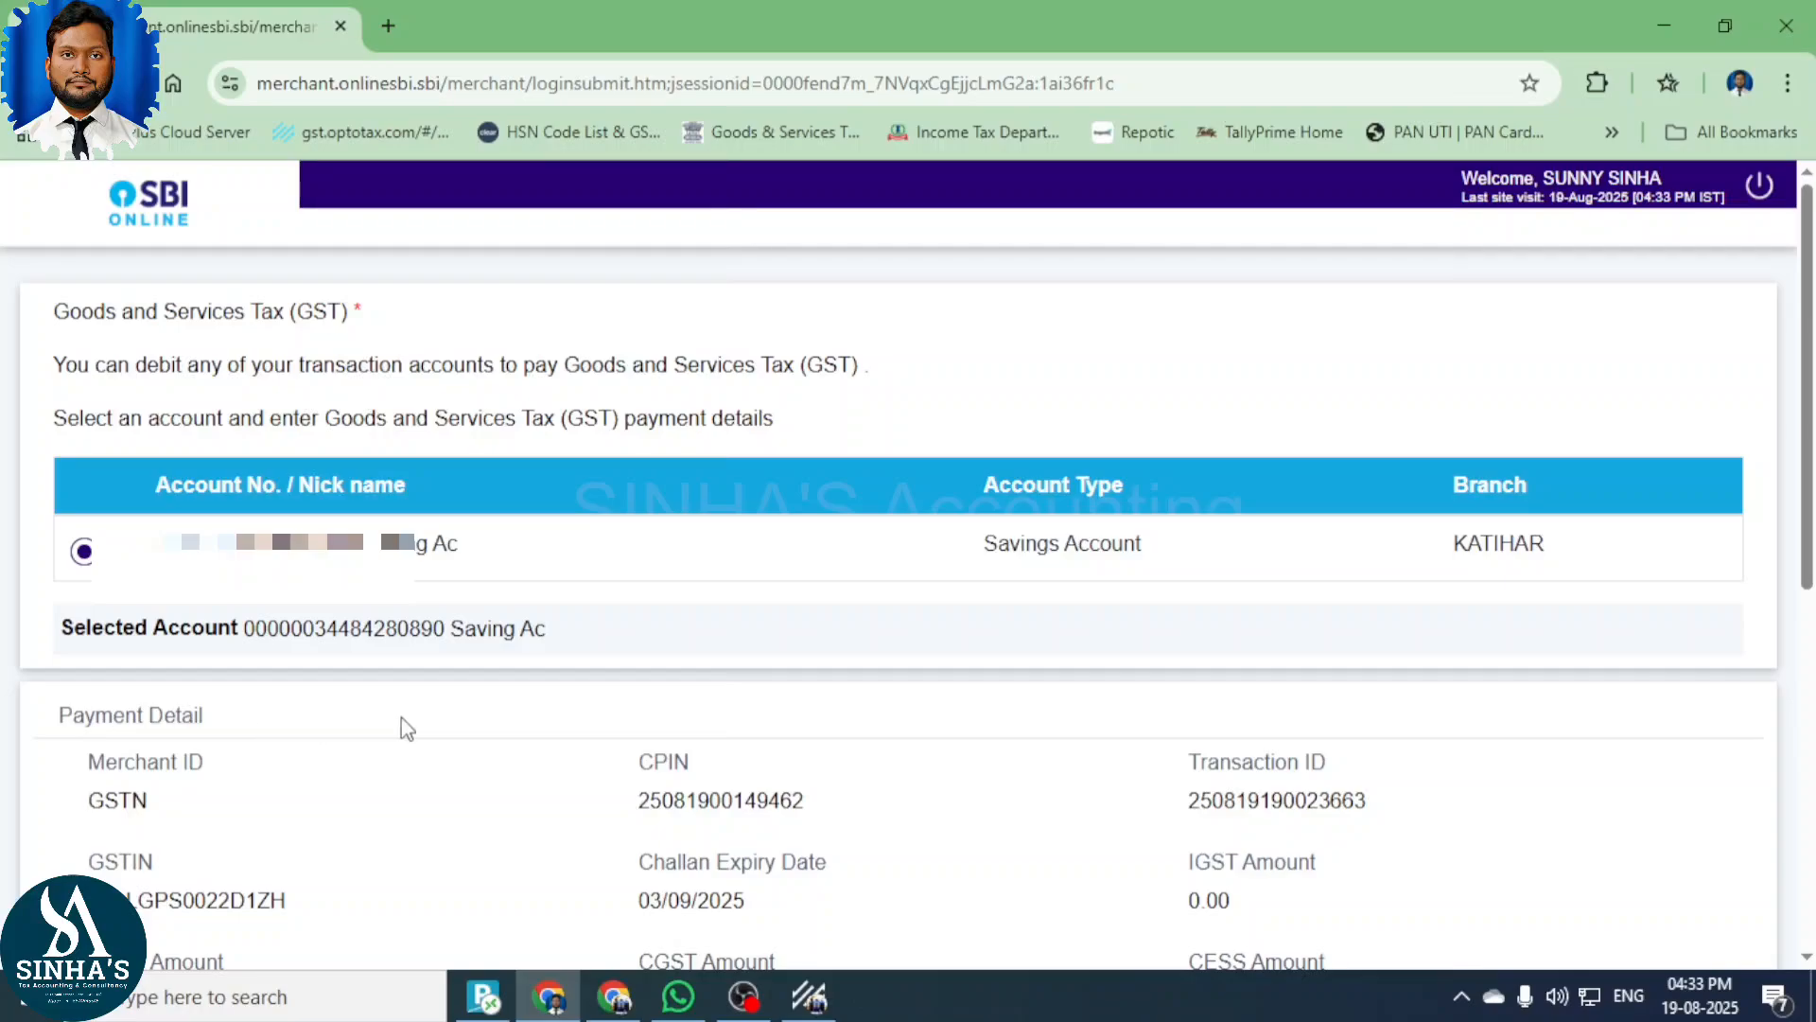
pyautogui.scroll(-5, 589, 738)
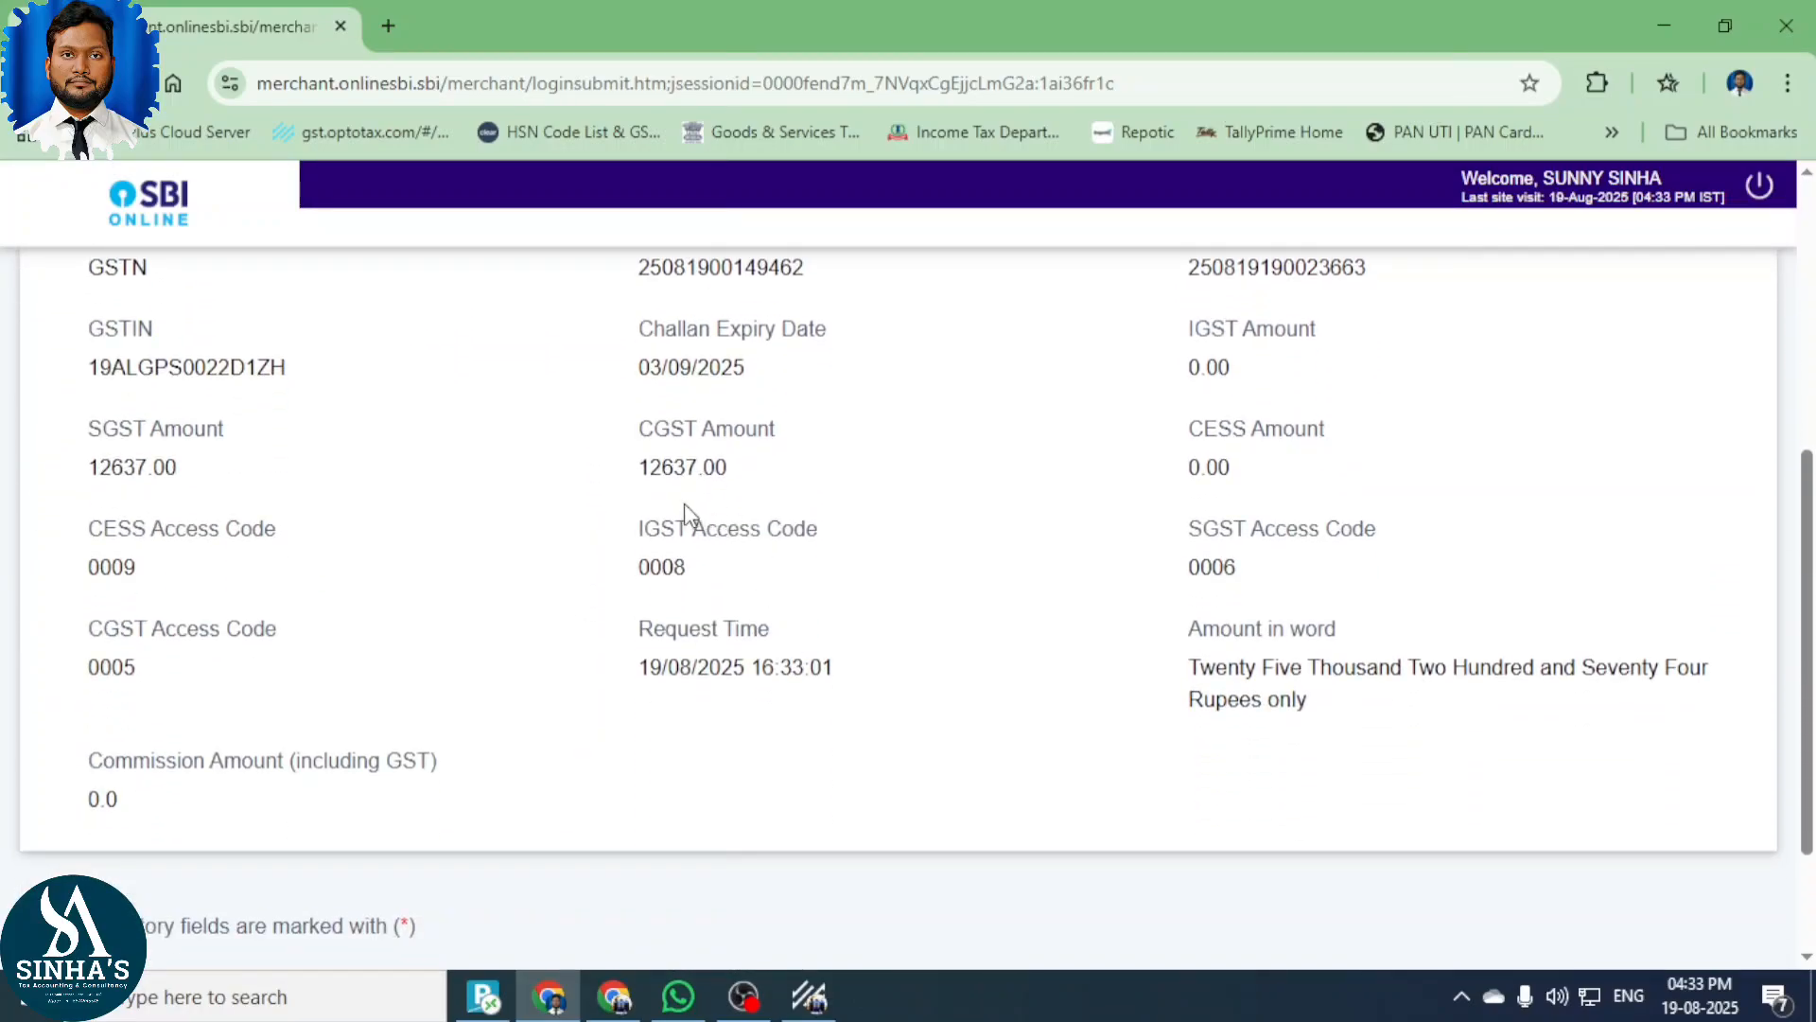
pyautogui.scroll(-2, 690, 518)
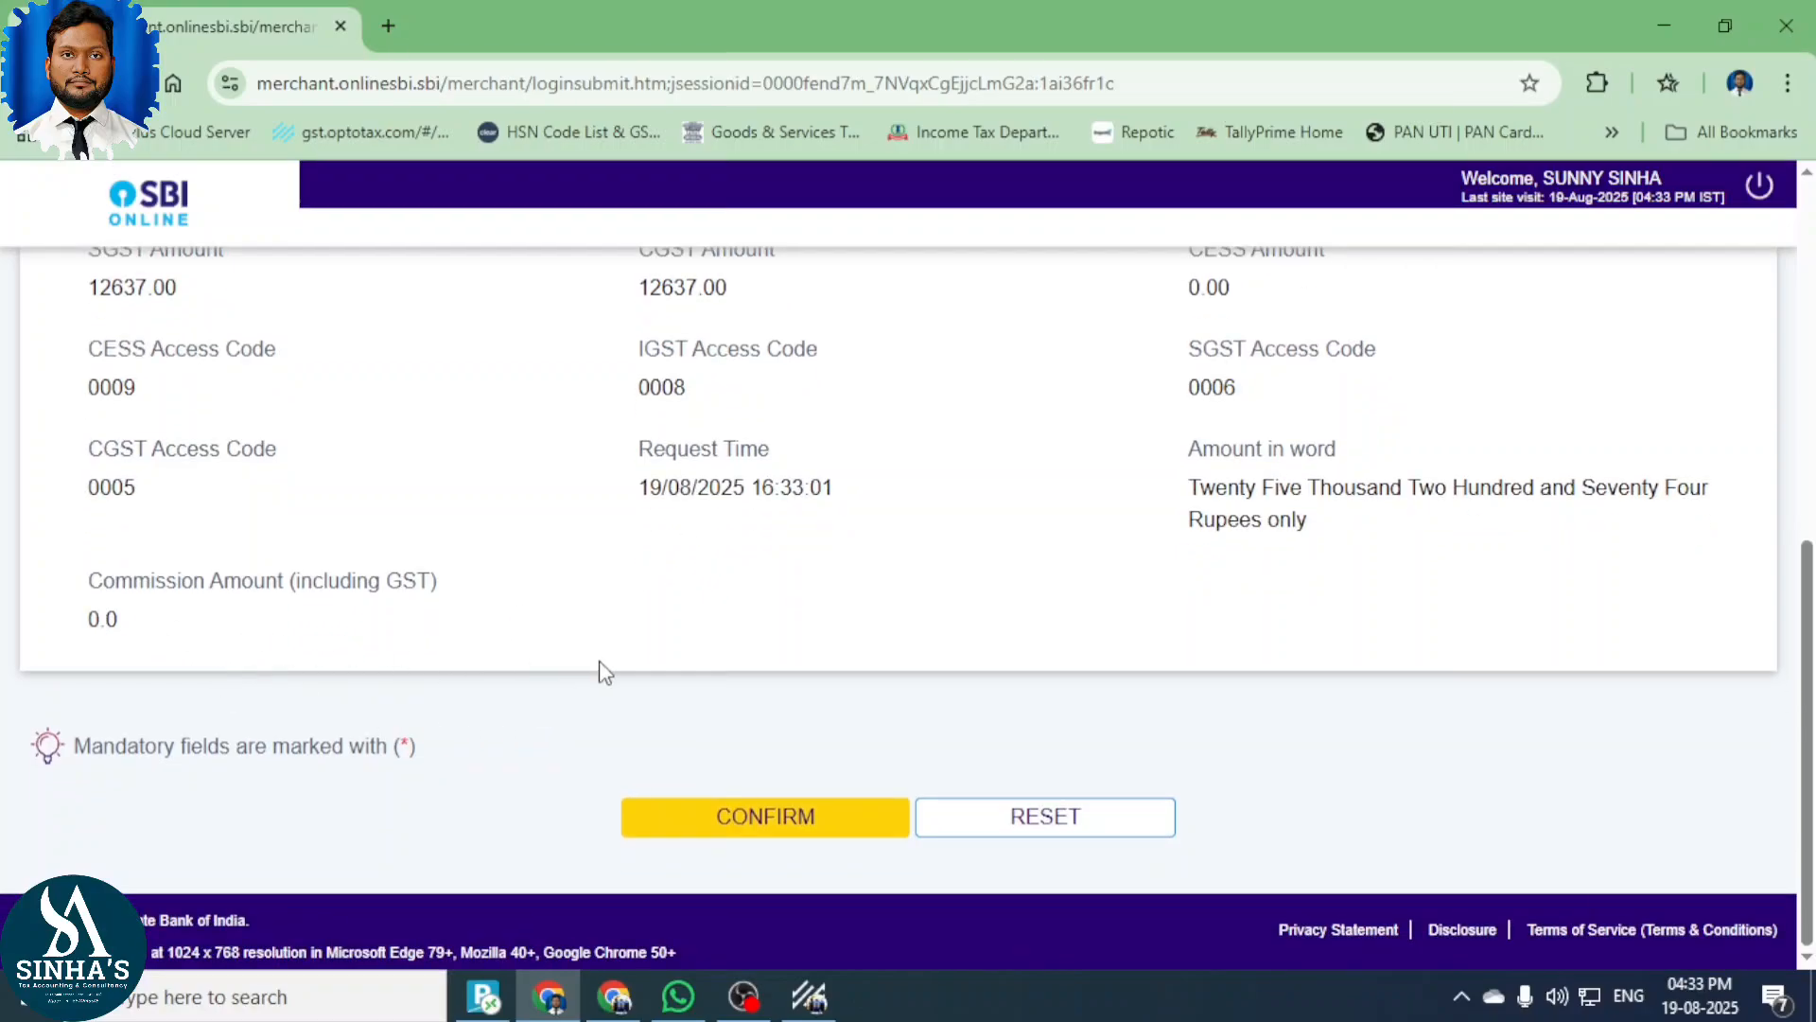
pyautogui.click(710, 825)
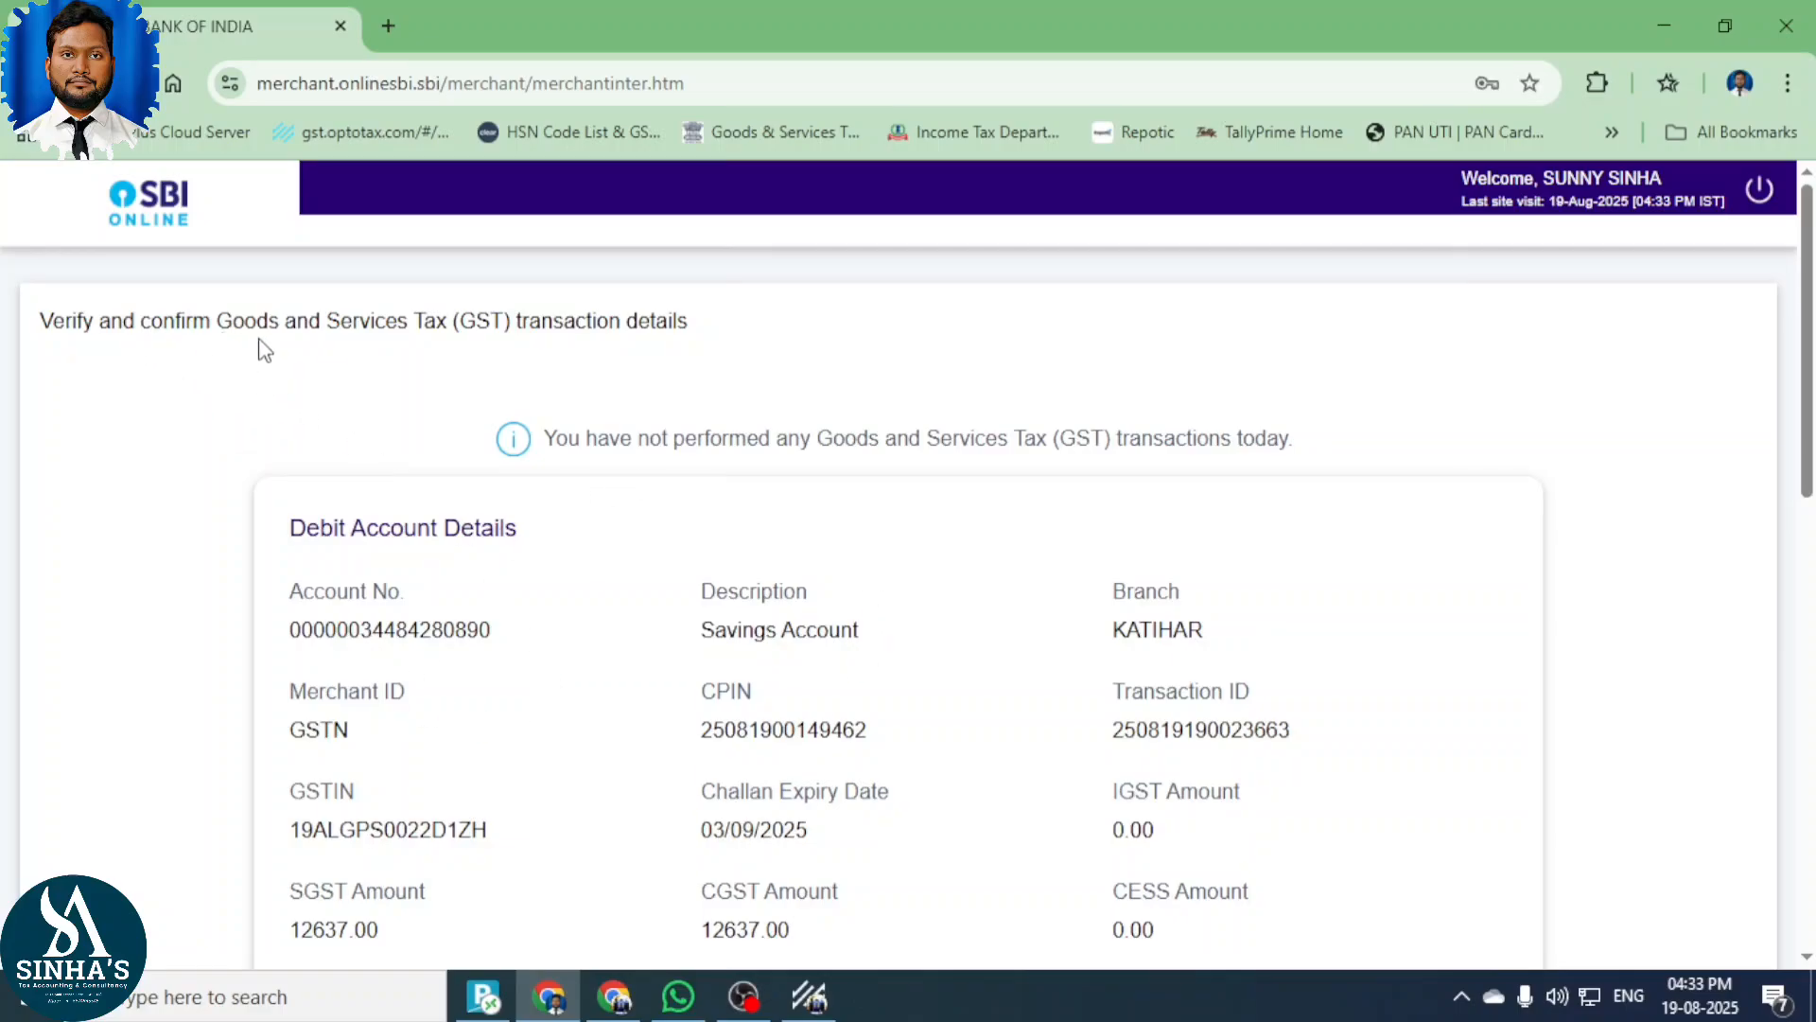
# Enter the high security transaction password for the GST payment and confirm the SBI transaction.
pyautogui.scroll(-10, 700, 605)
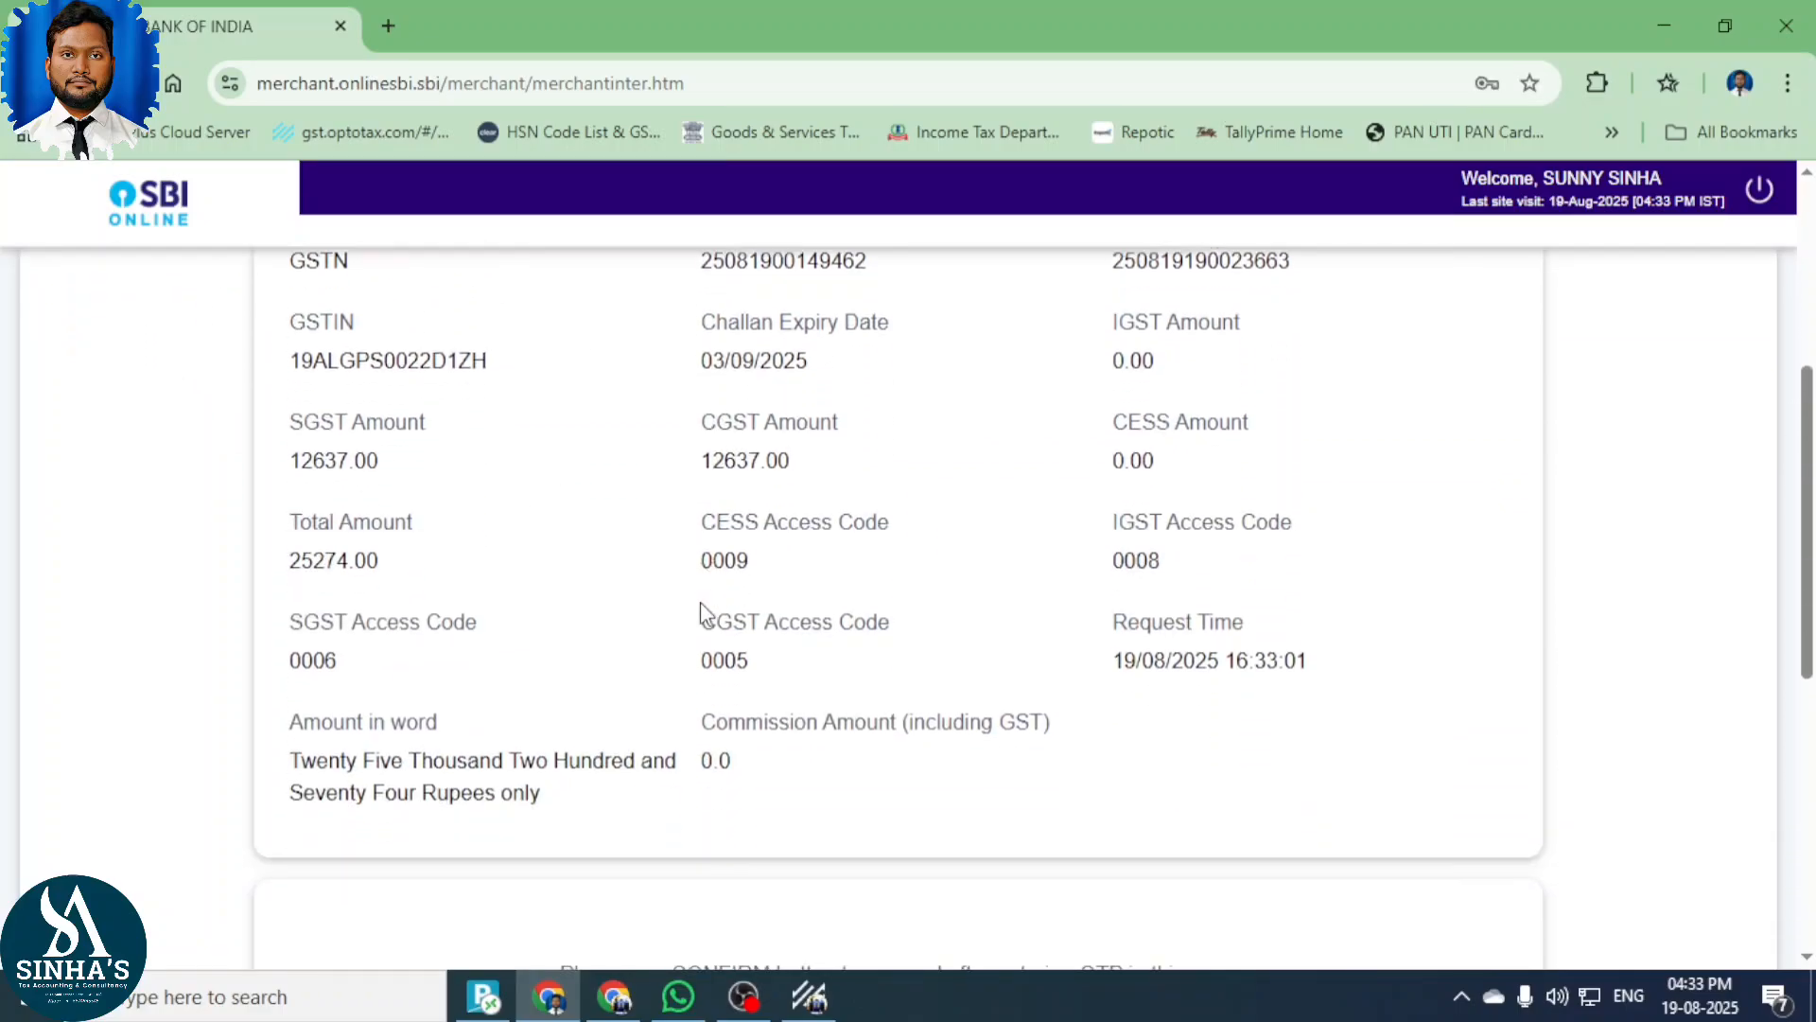
pyautogui.click(845, 670)
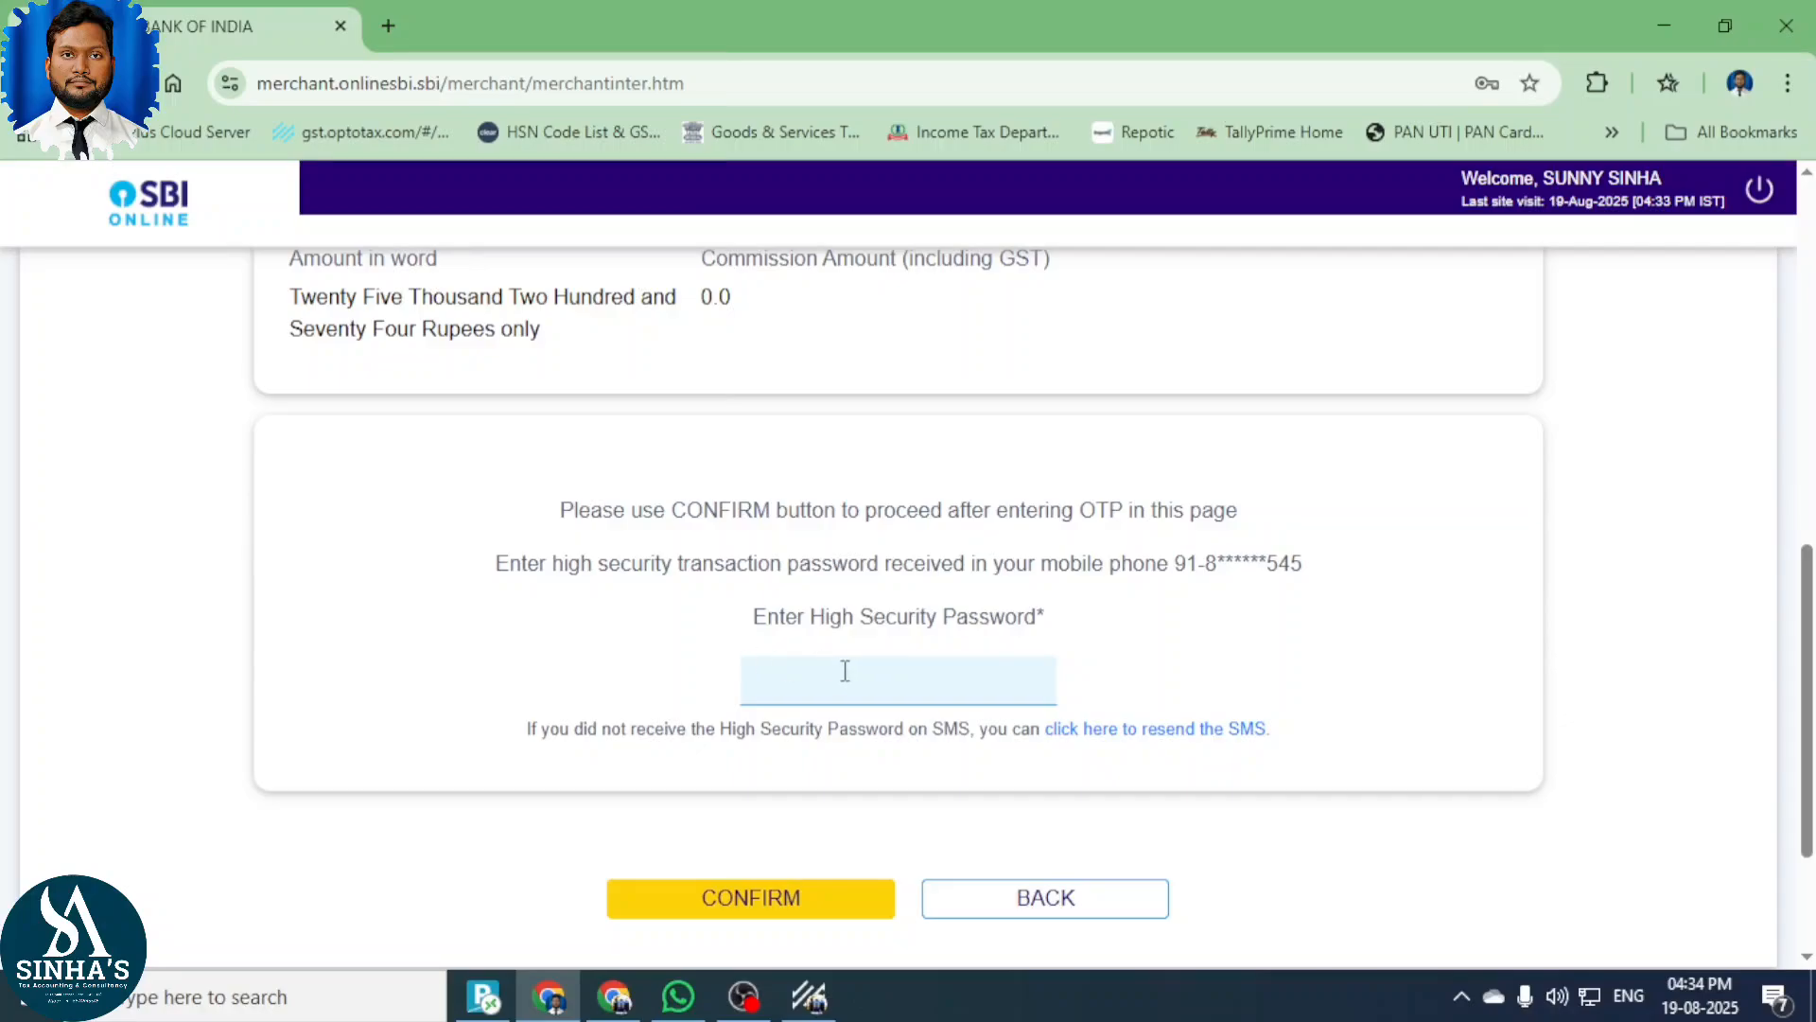
pyautogui.hotkey('ctrl', 'v')
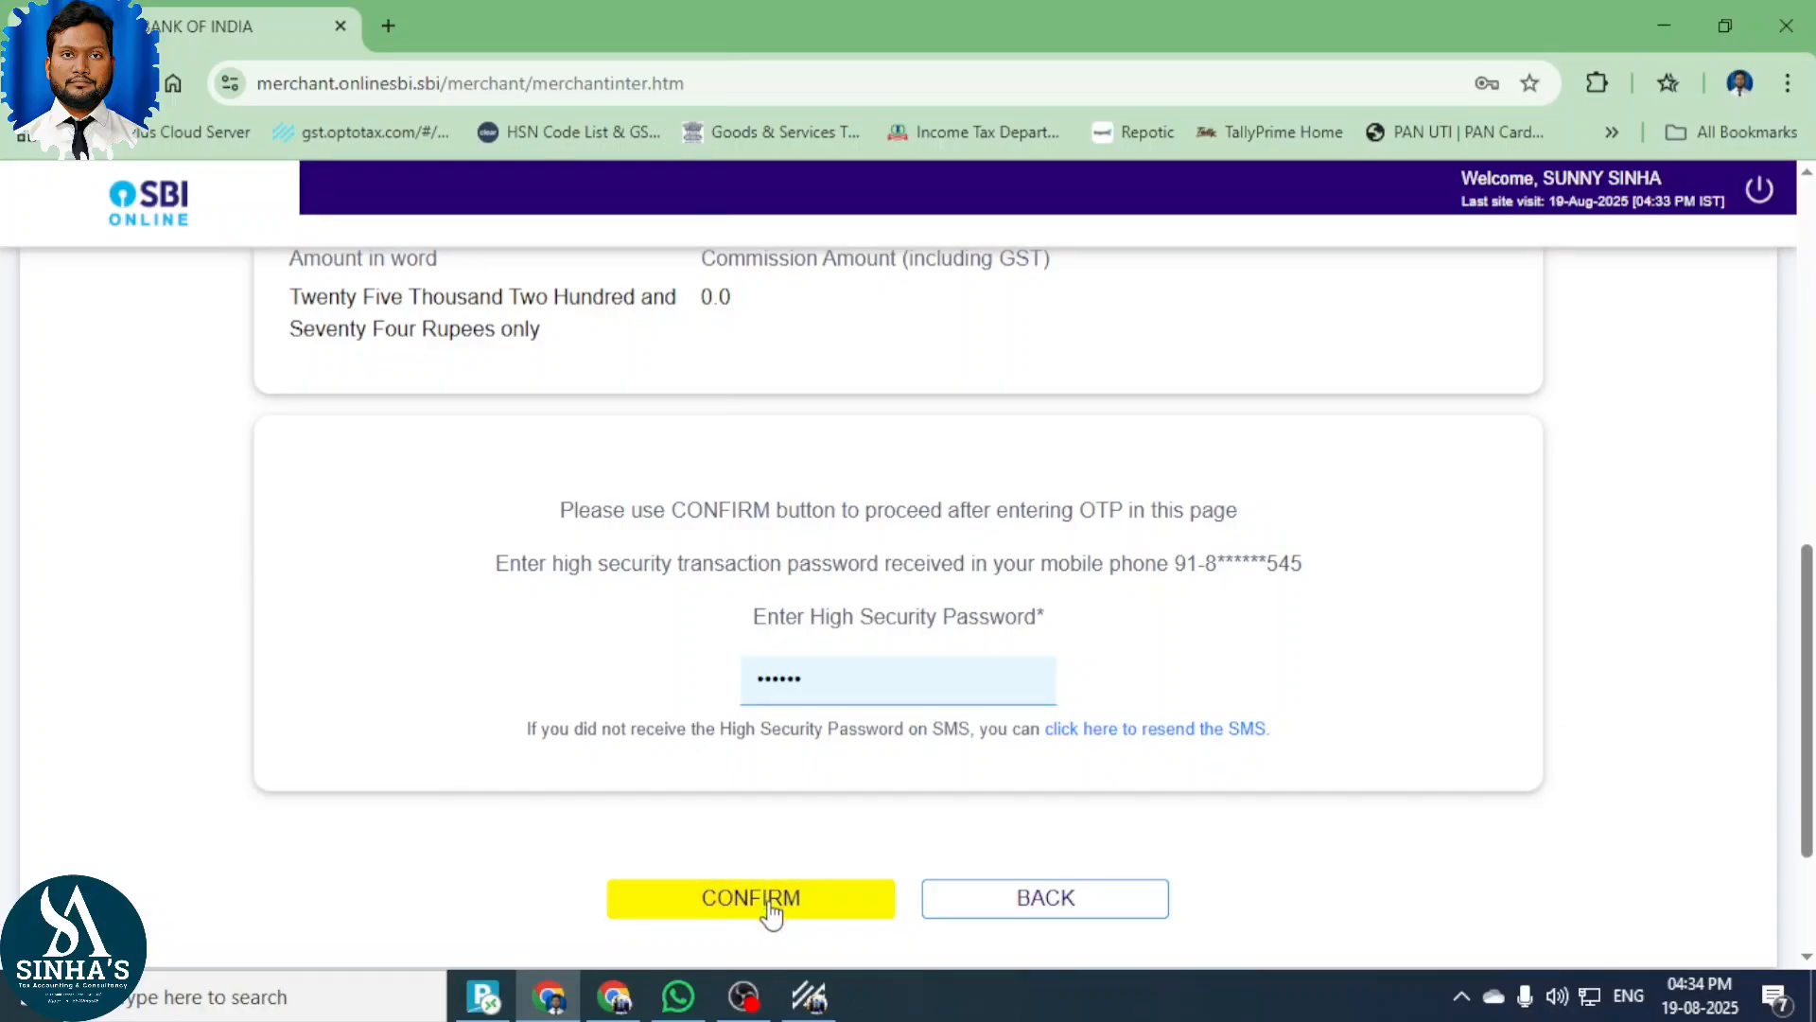
pyautogui.click(768, 901)
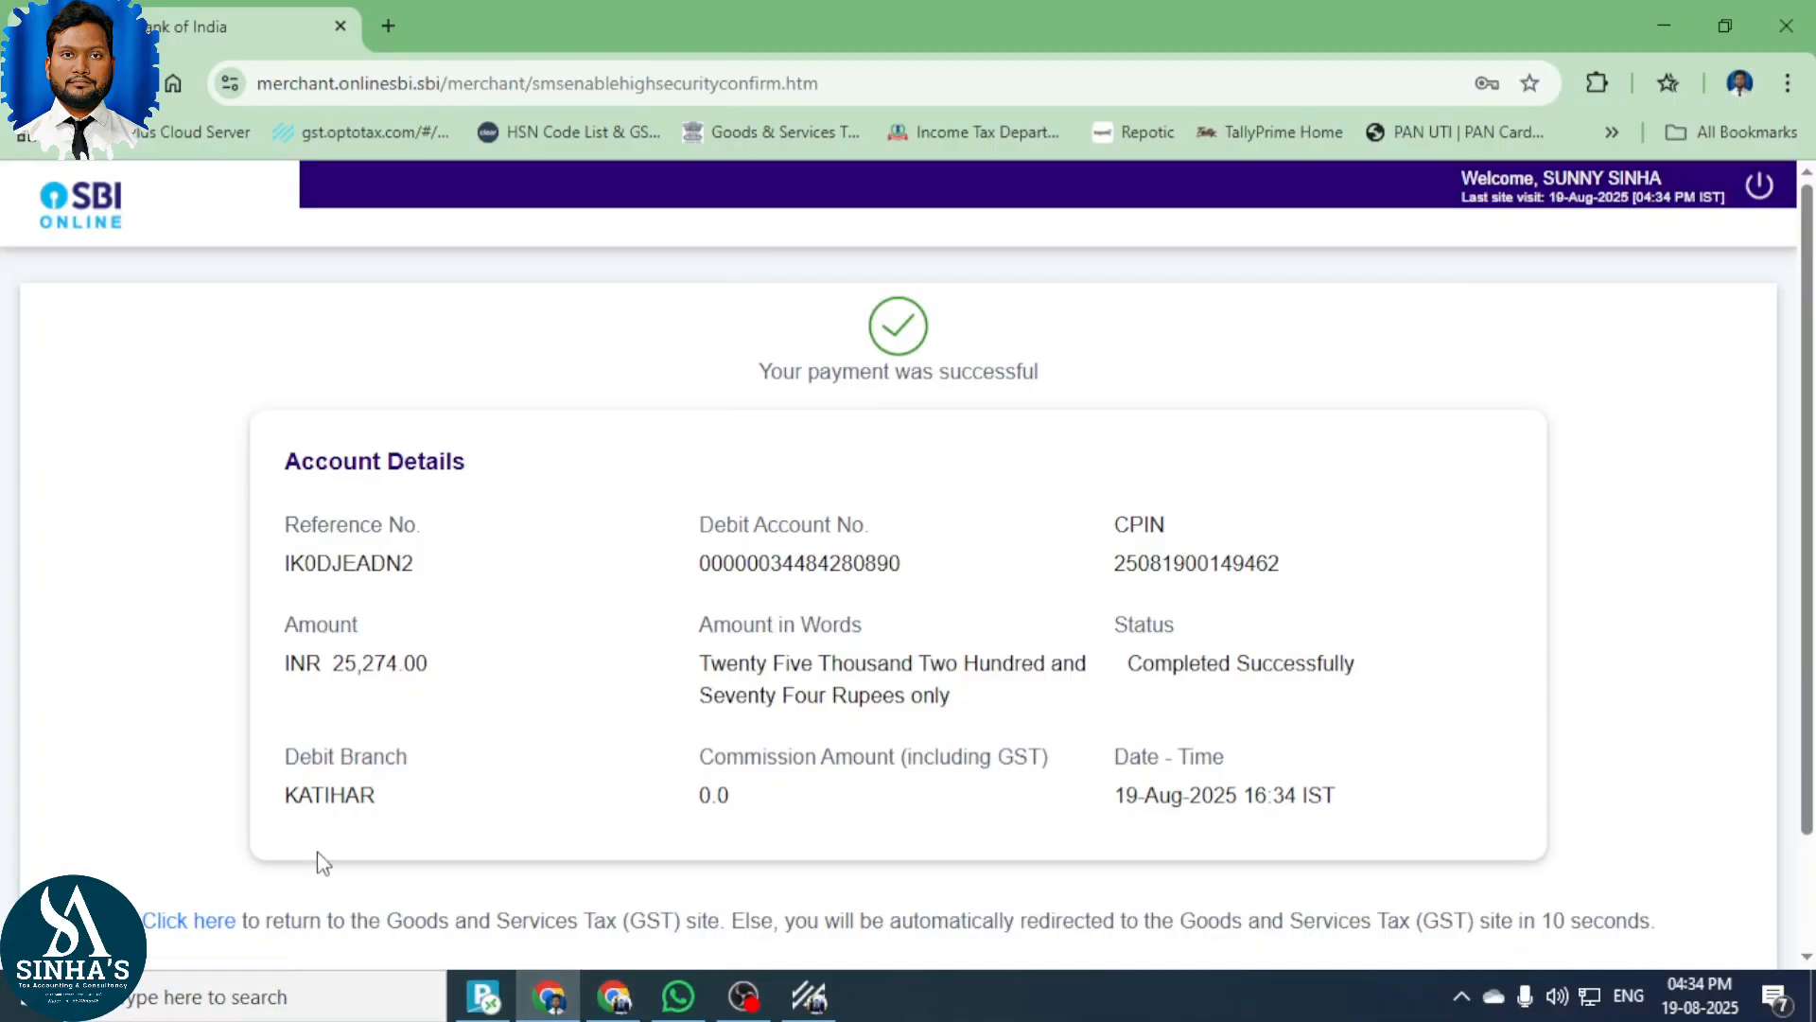
pyautogui.scroll(-2, 356, 793)
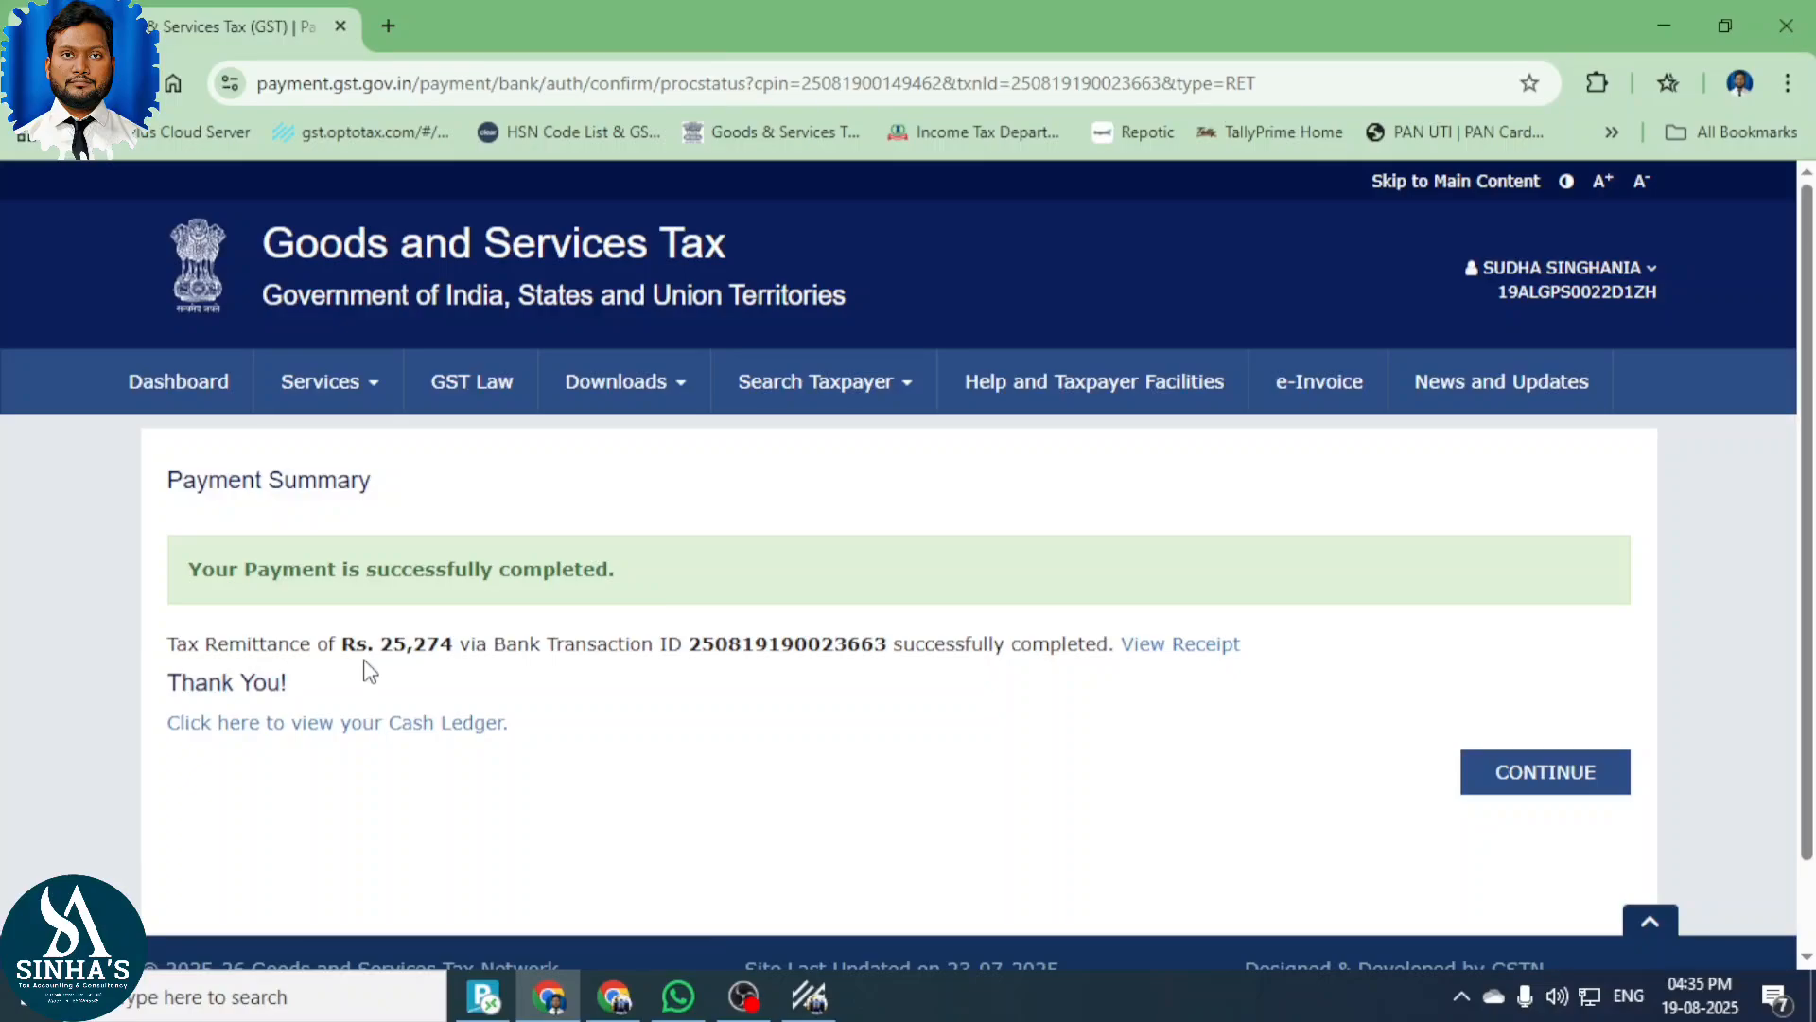
# Continue from the payment summary to the GSTR-3B tax payment page and check the central, state and total cash ledger balances.
pyautogui.click(1589, 787)
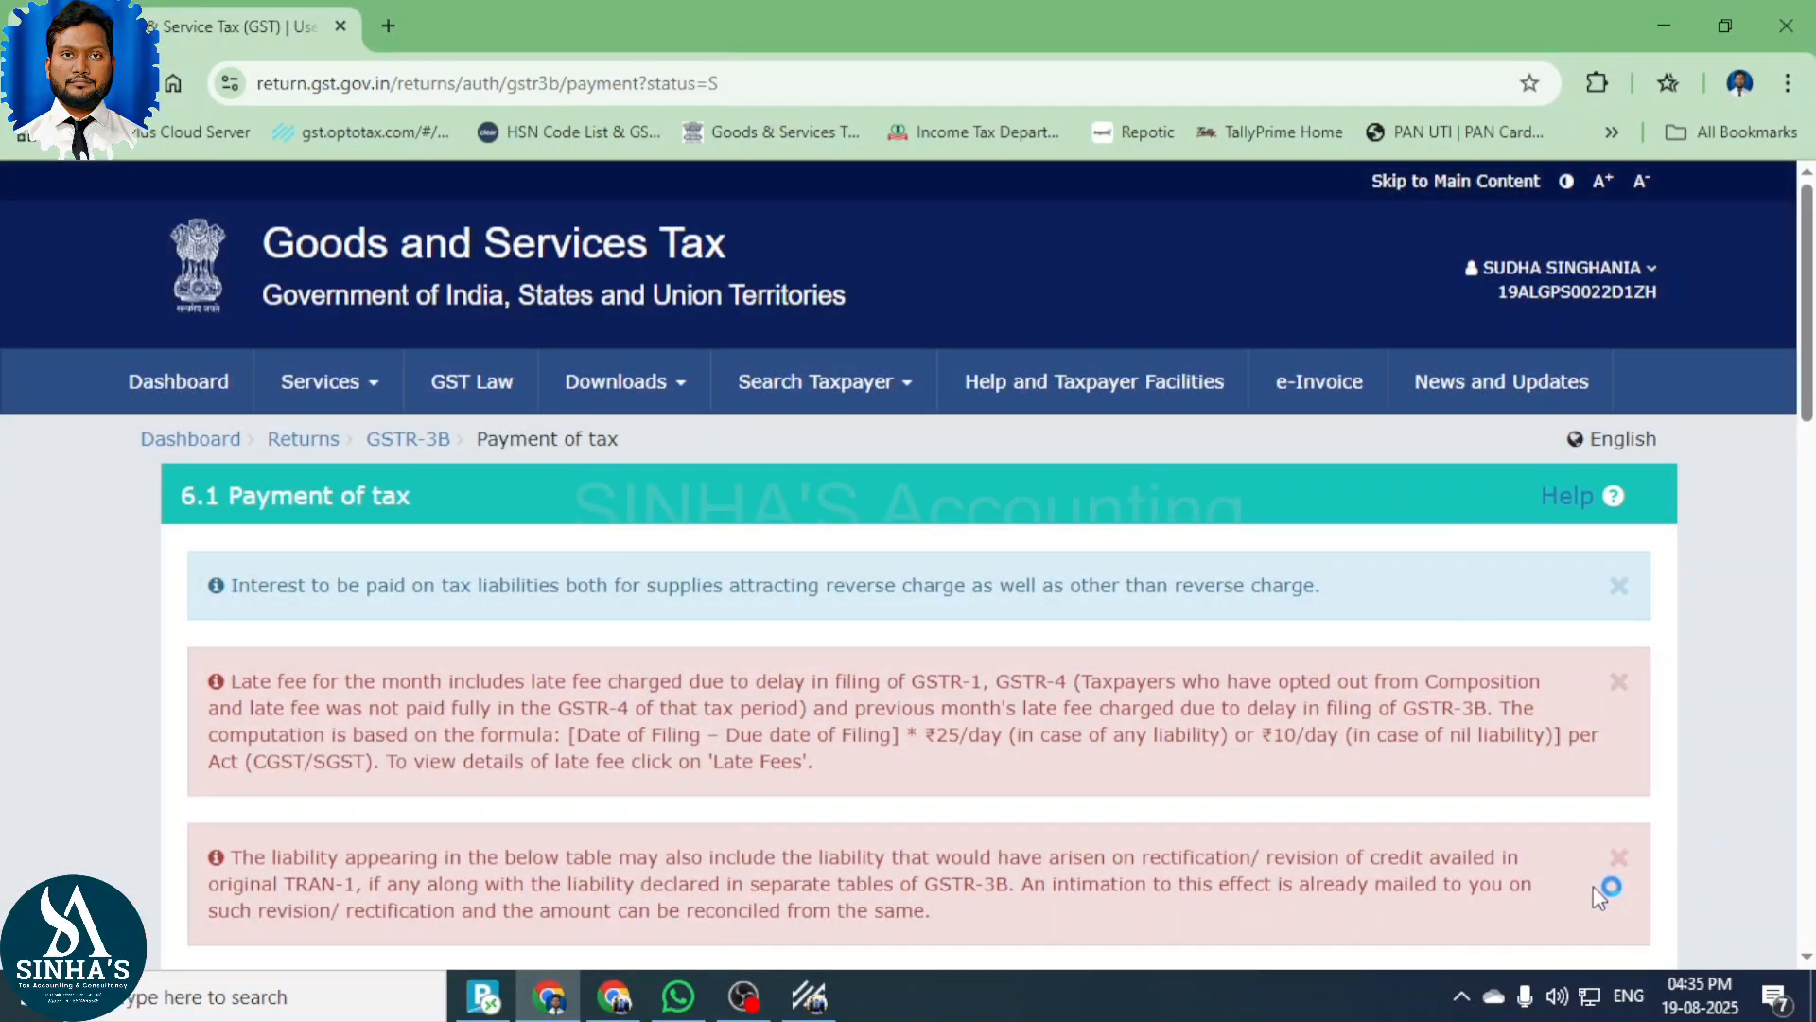
pyautogui.scroll(-8, 1078, 640)
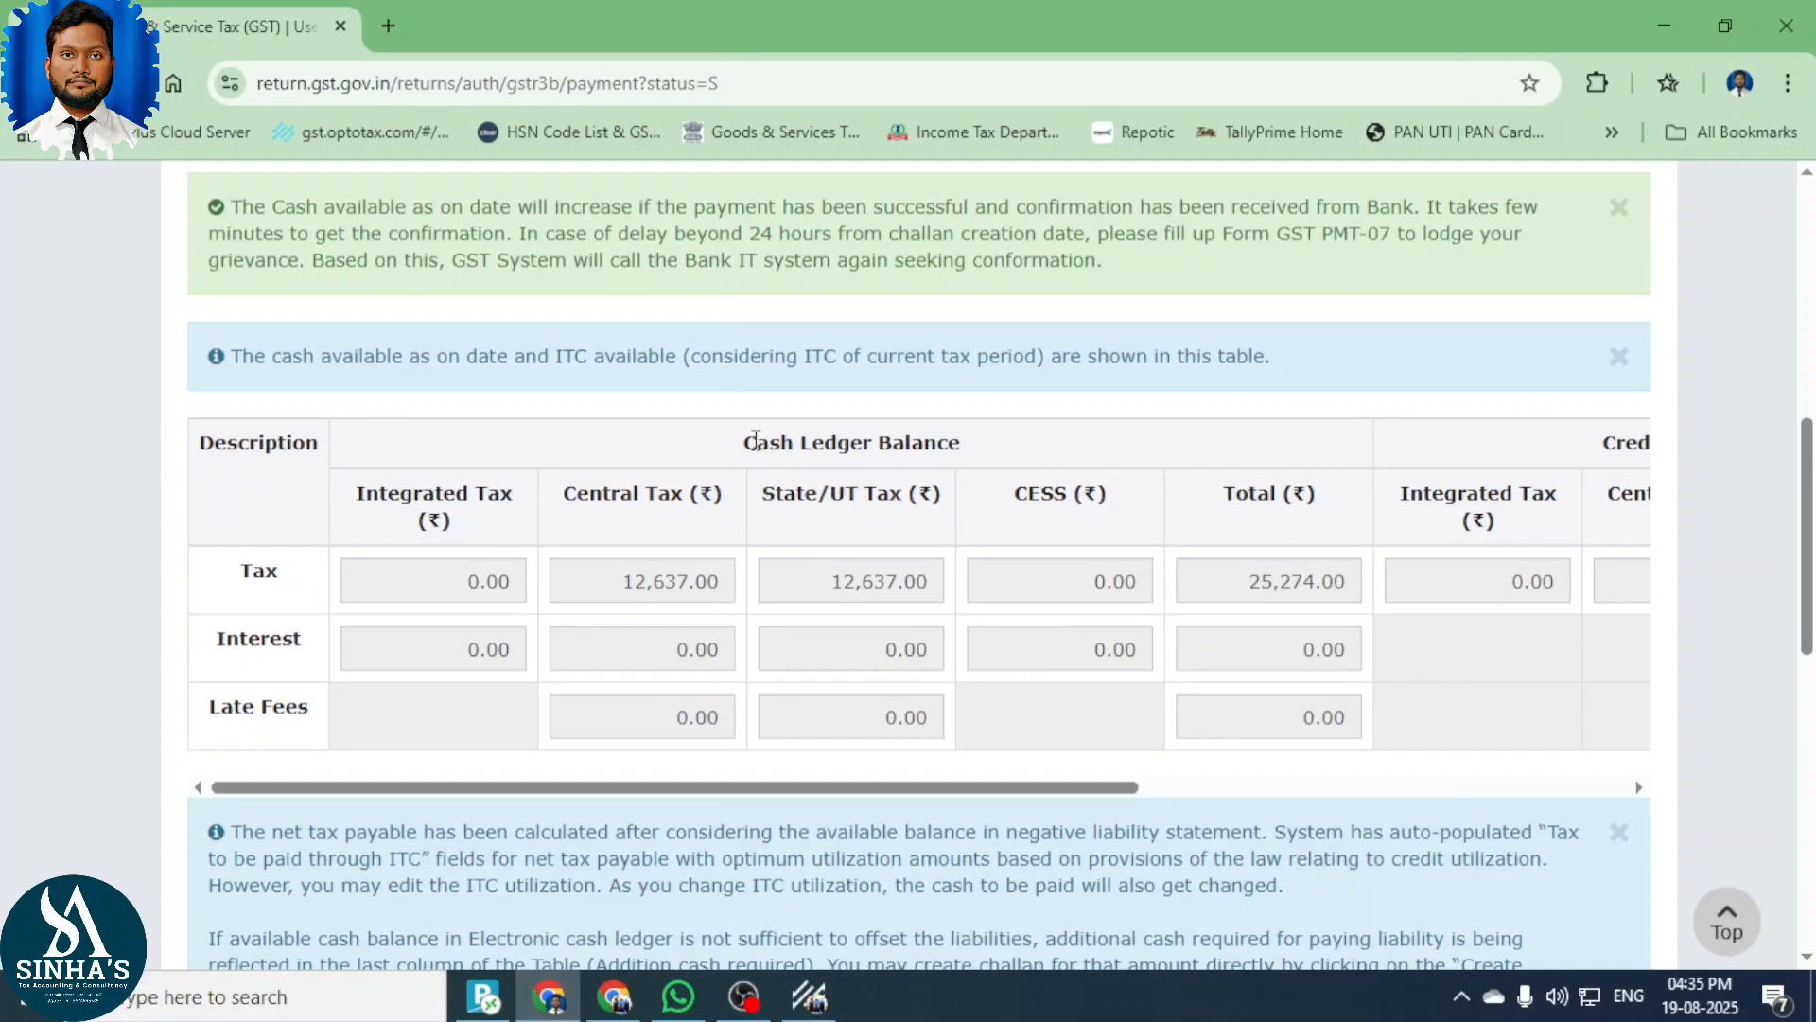
pyautogui.moveTo(743, 443); pyautogui.dragTo(974, 454)
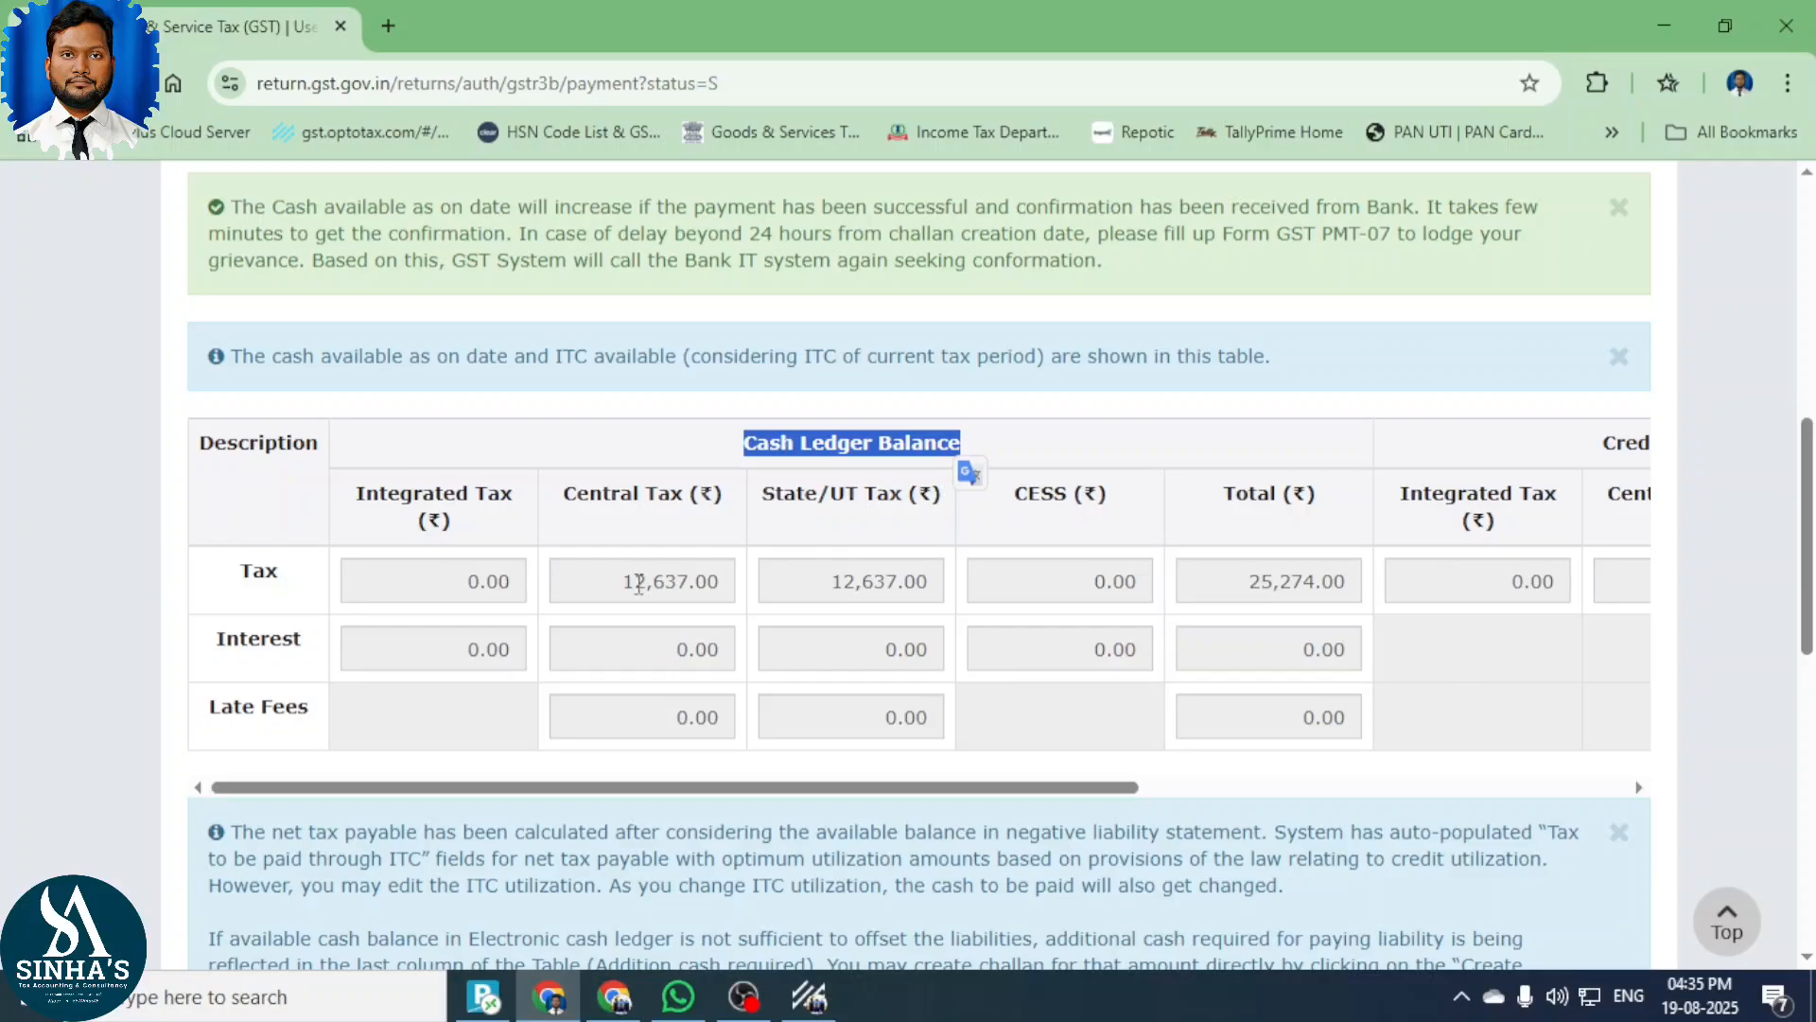
pyautogui.moveTo(614, 584); pyautogui.dragTo(706, 586)
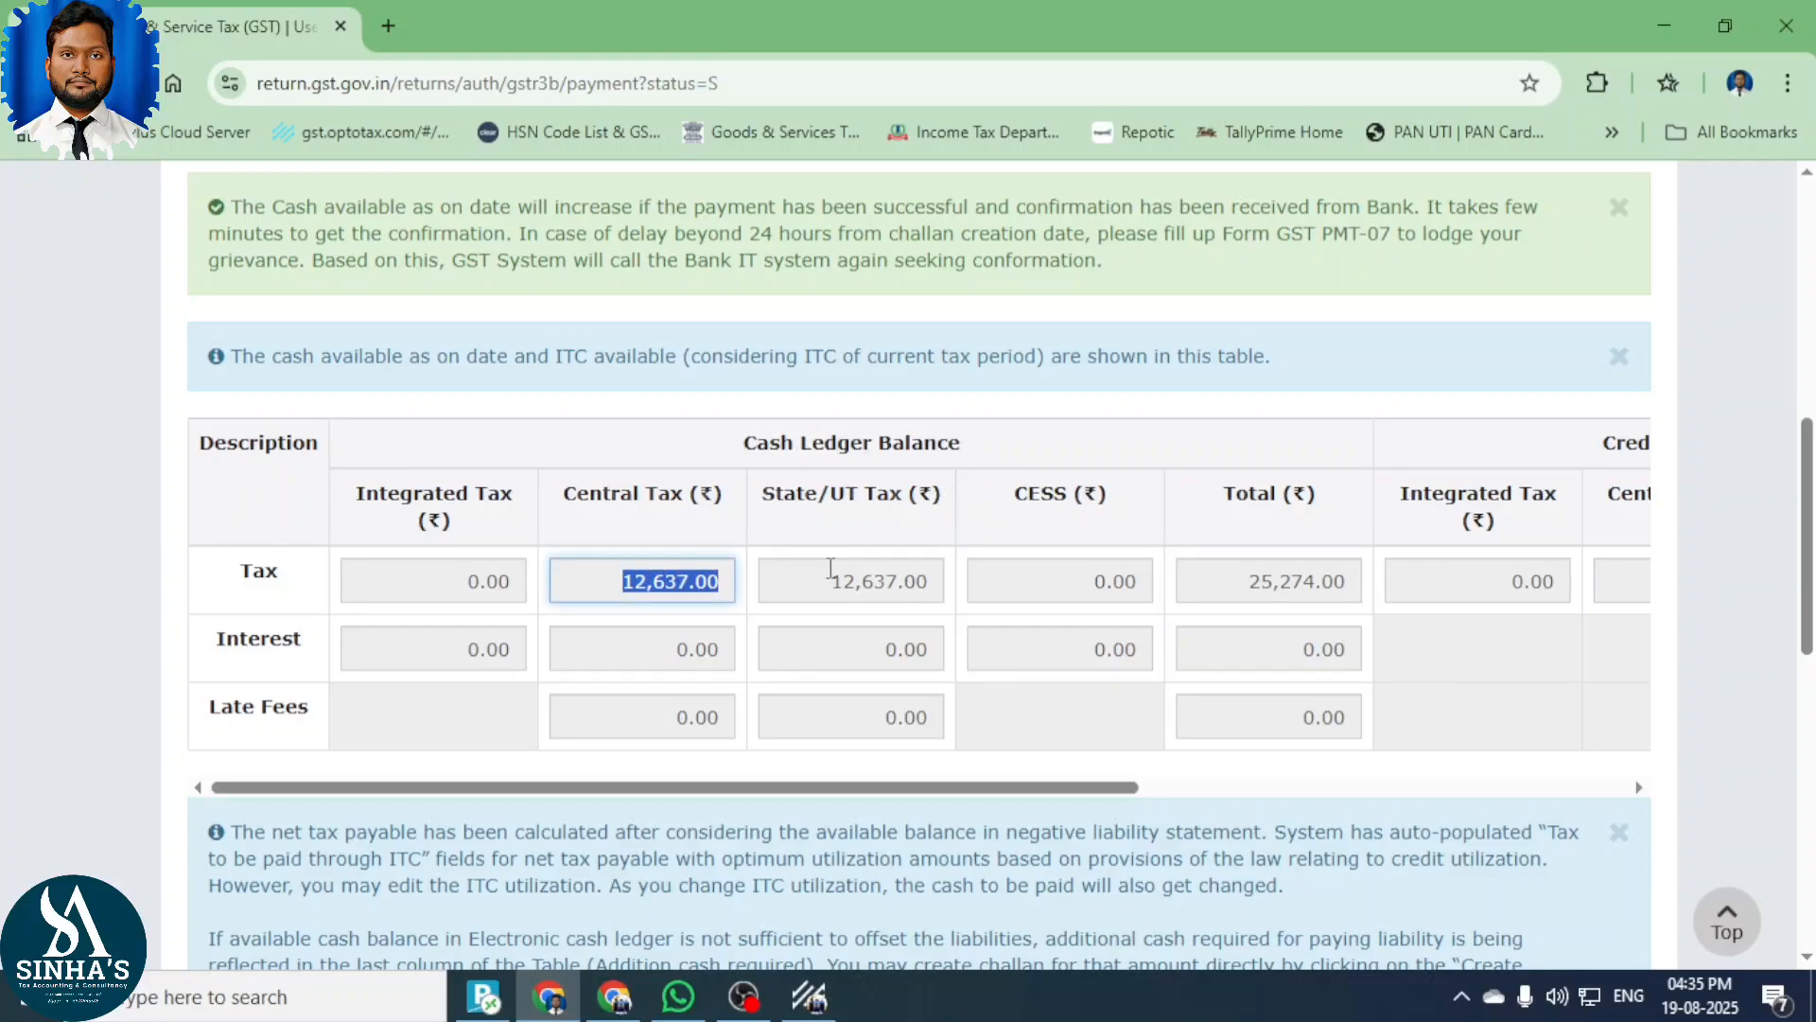
pyautogui.moveTo(833, 588); pyautogui.dragTo(916, 589)
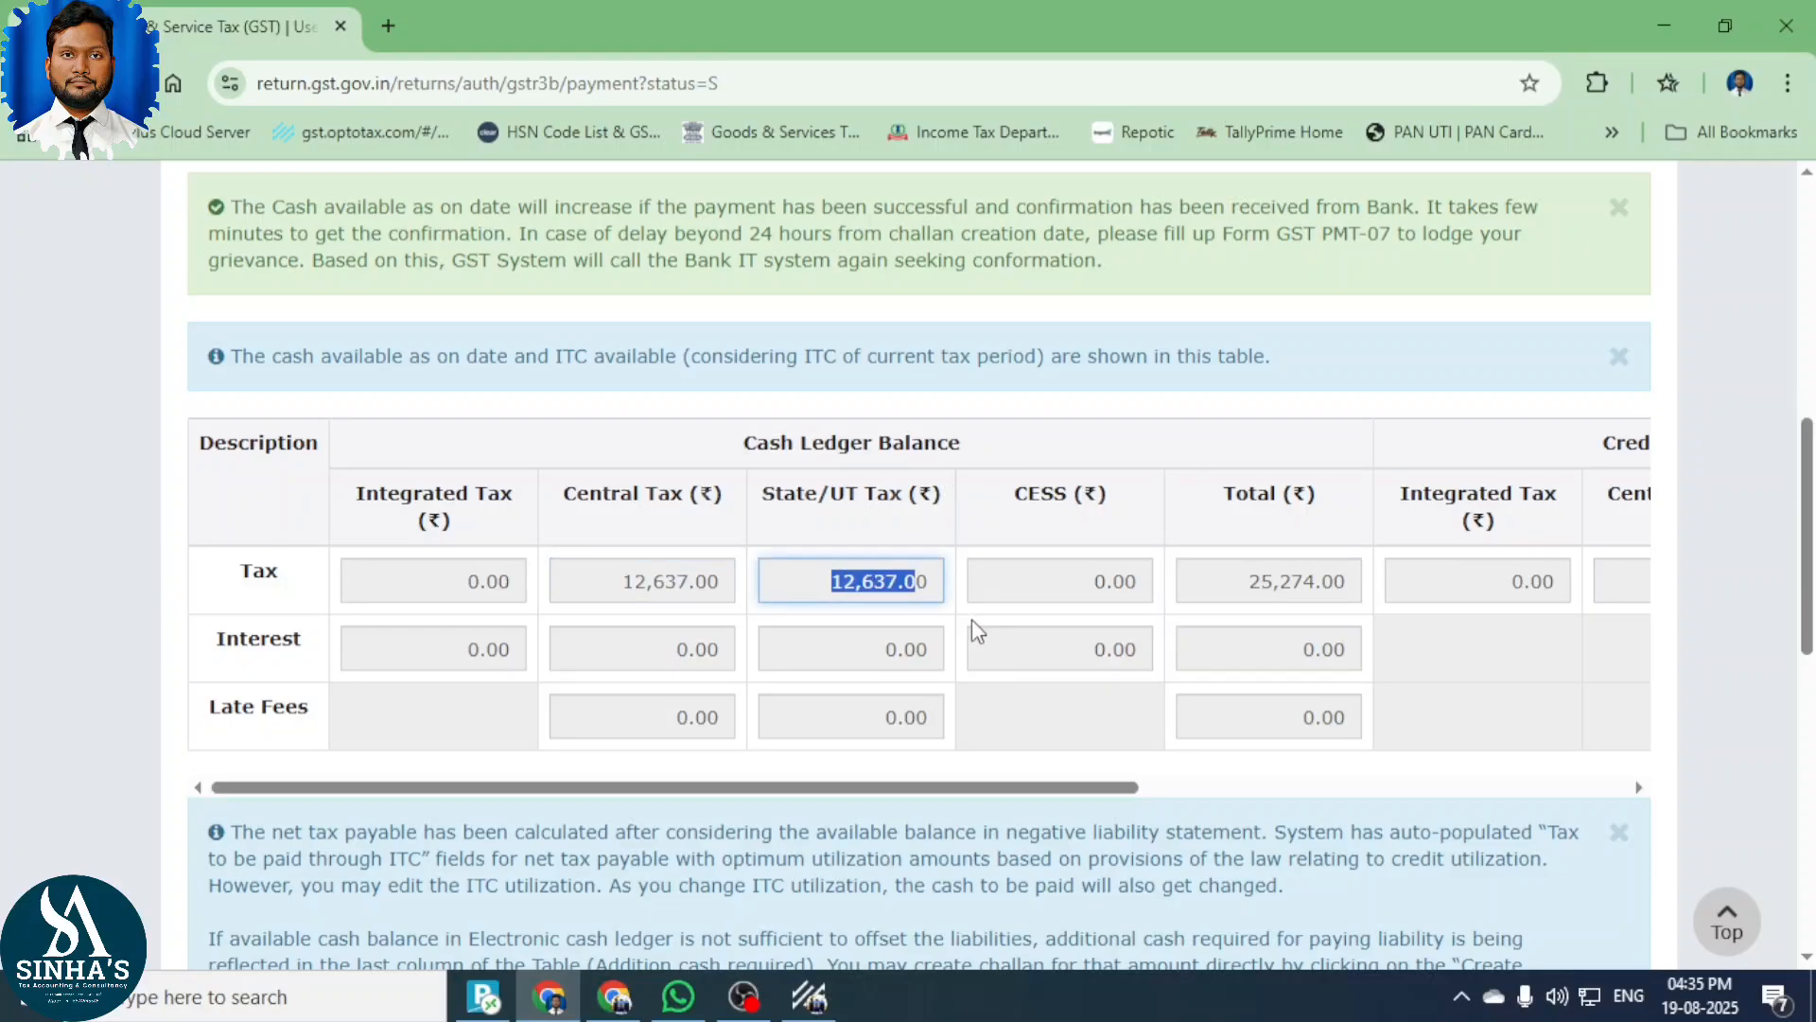
pyautogui.click(1227, 597)
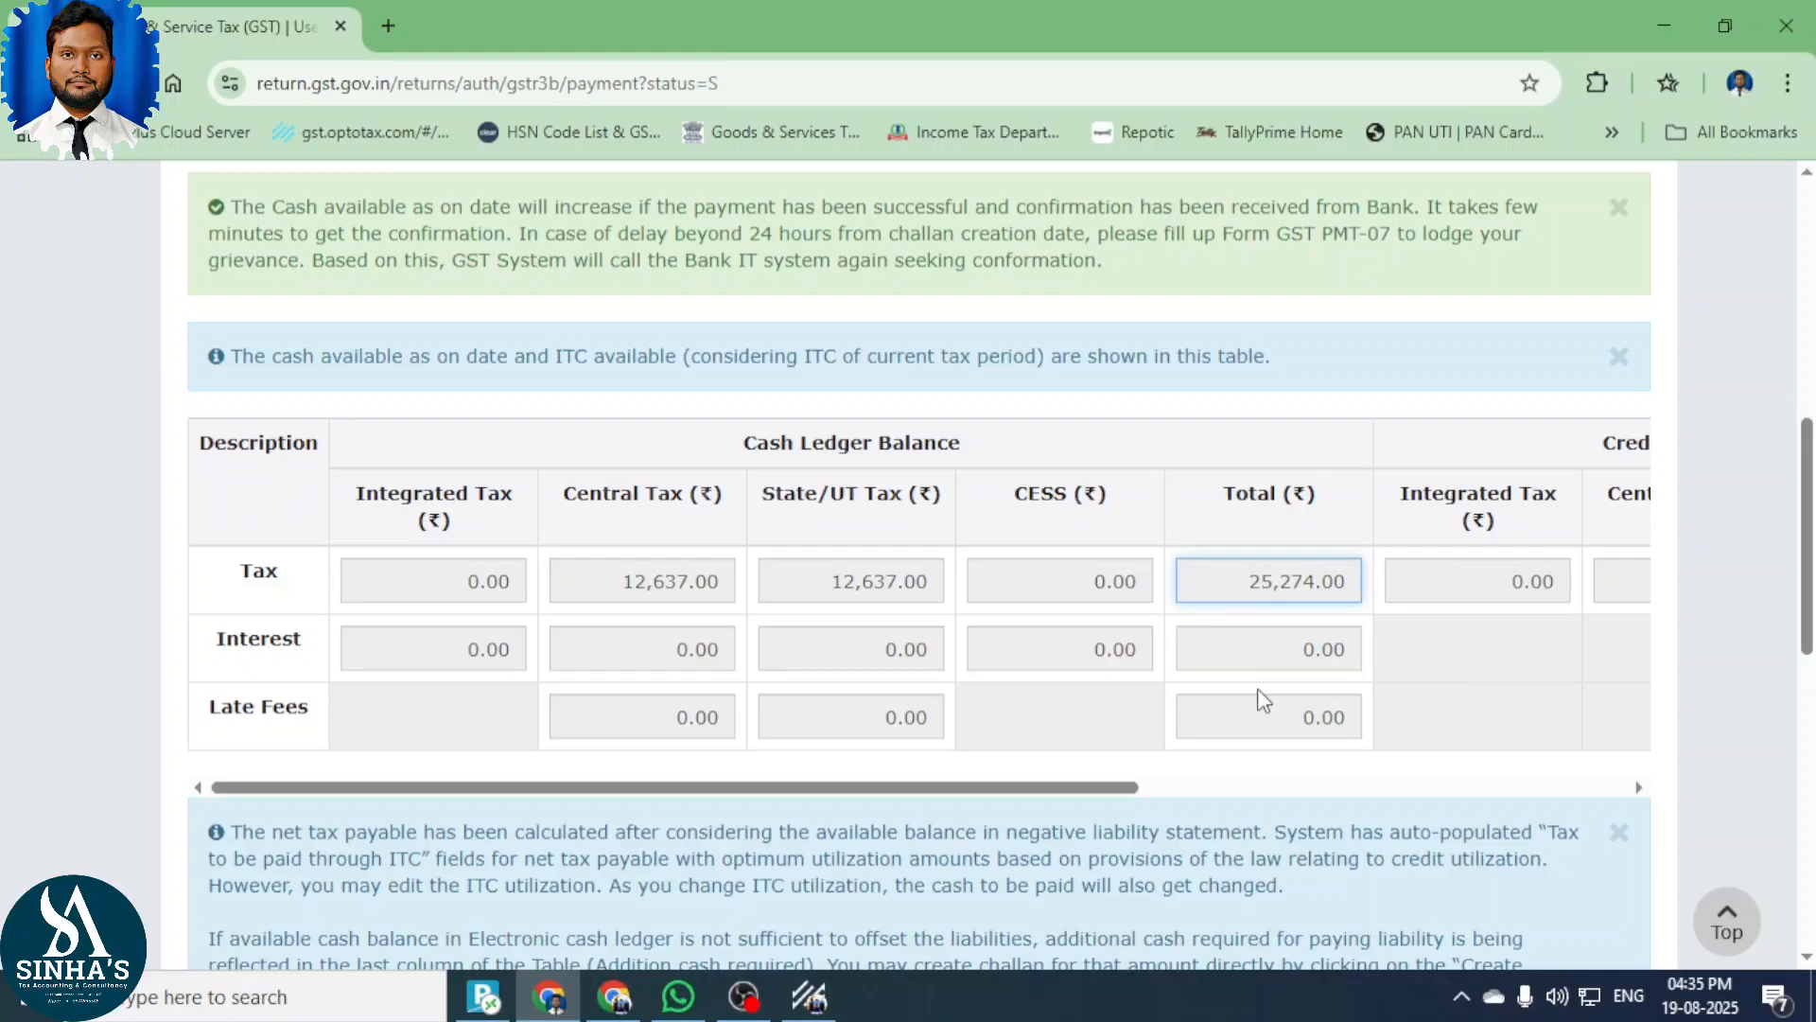
pyautogui.moveTo(1117, 789); pyautogui.dragTo(923, 719)
# Post the payment to the ledger to offset the GSTR-3B liability, accepting the IMS declaration and the irreversible-entry warning.
pyautogui.scroll(-10, 1008, 615)
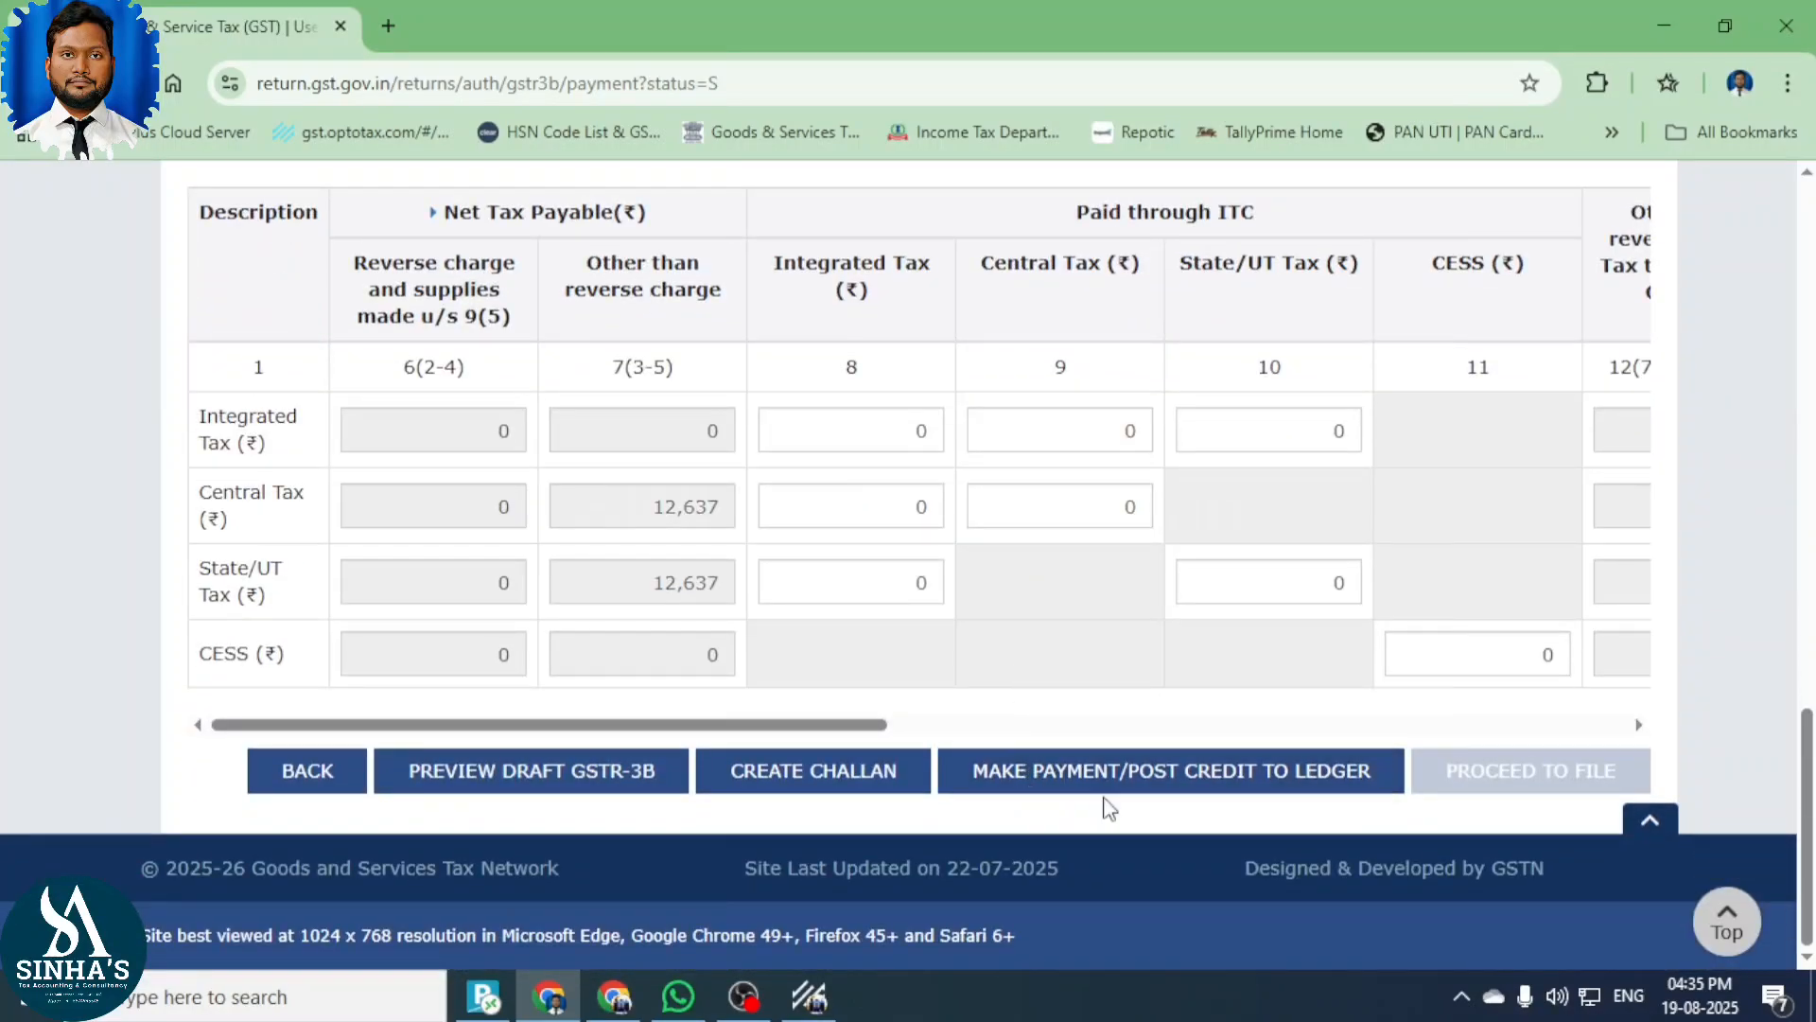
pyautogui.click(1209, 788)
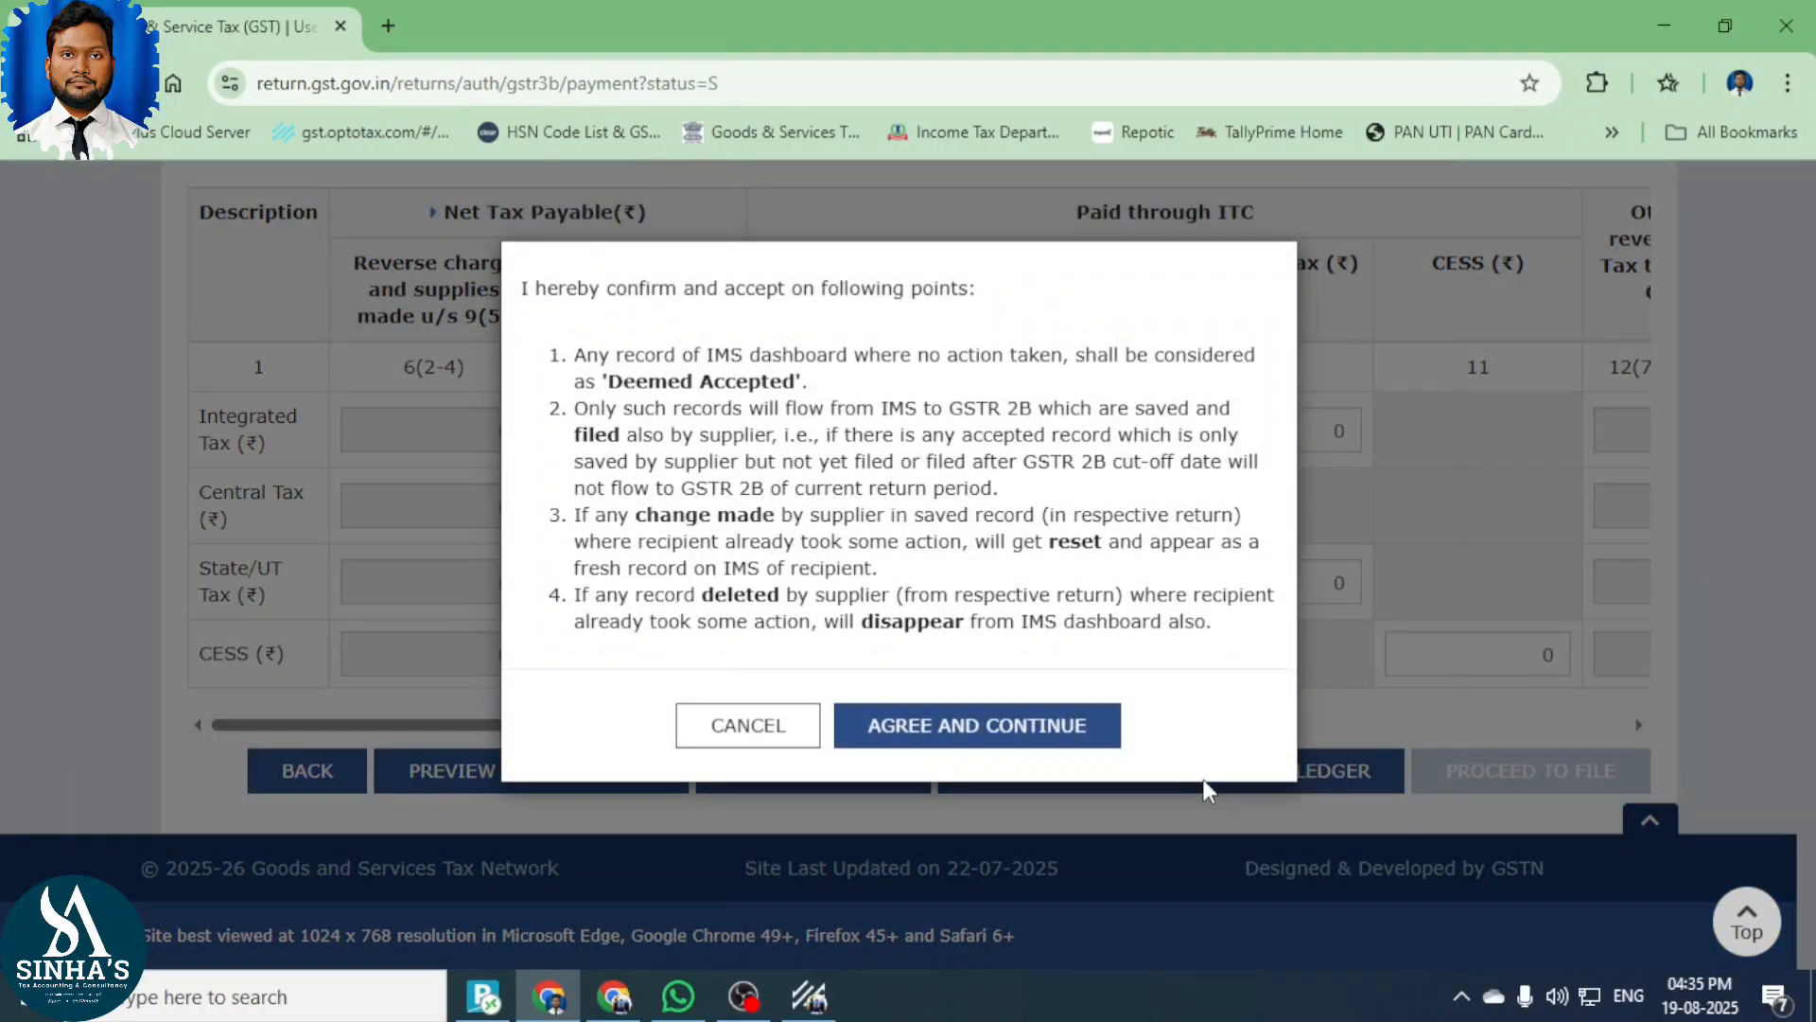
pyautogui.click(988, 728)
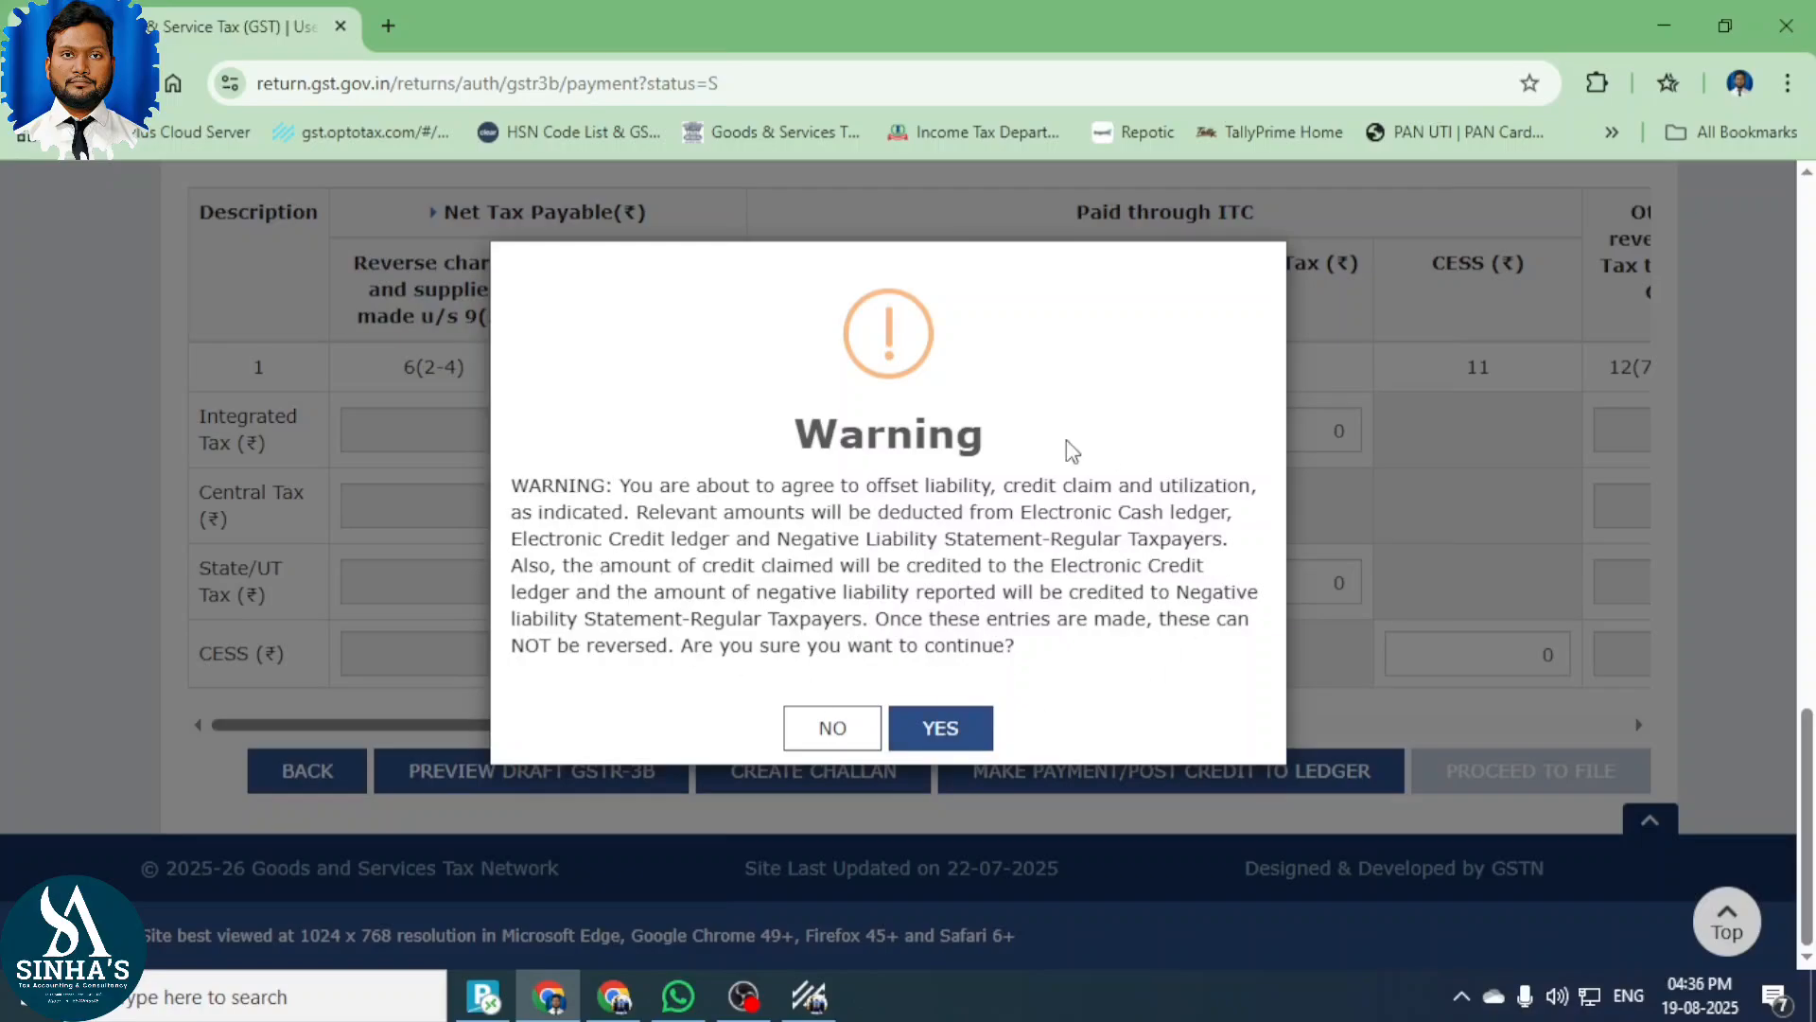
pyautogui.click(972, 733)
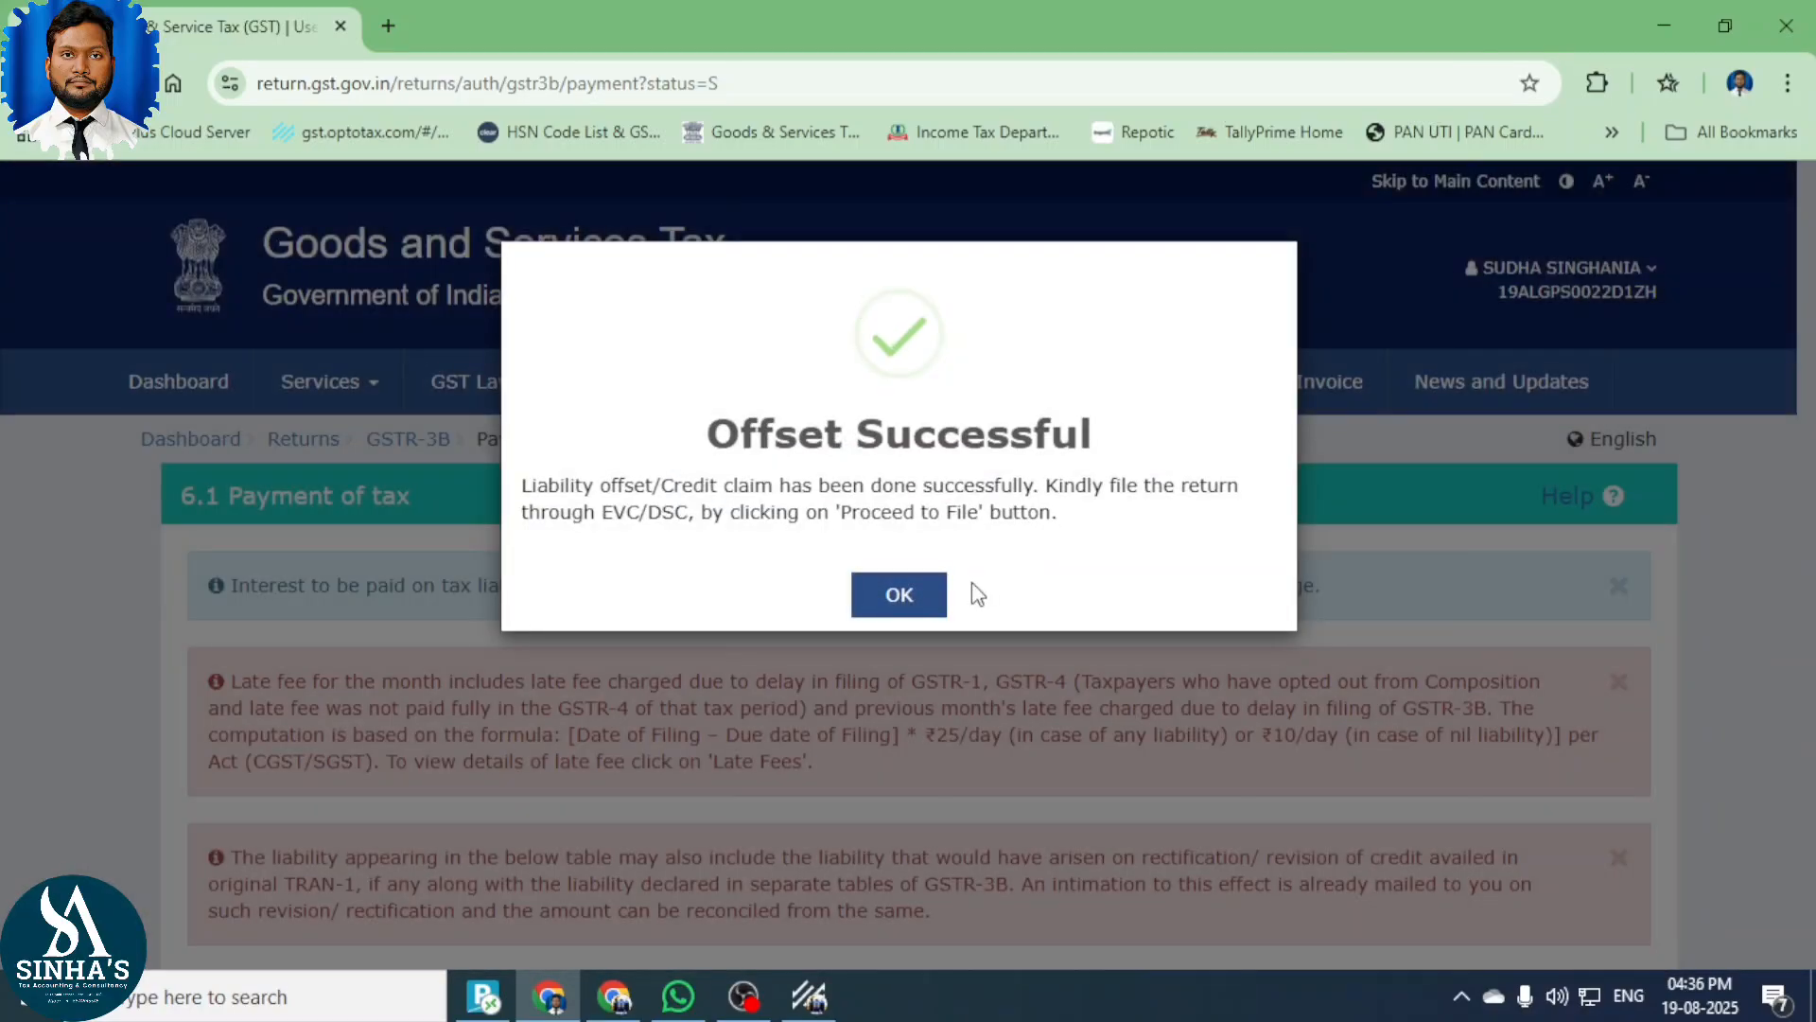
pyautogui.click(899, 594)
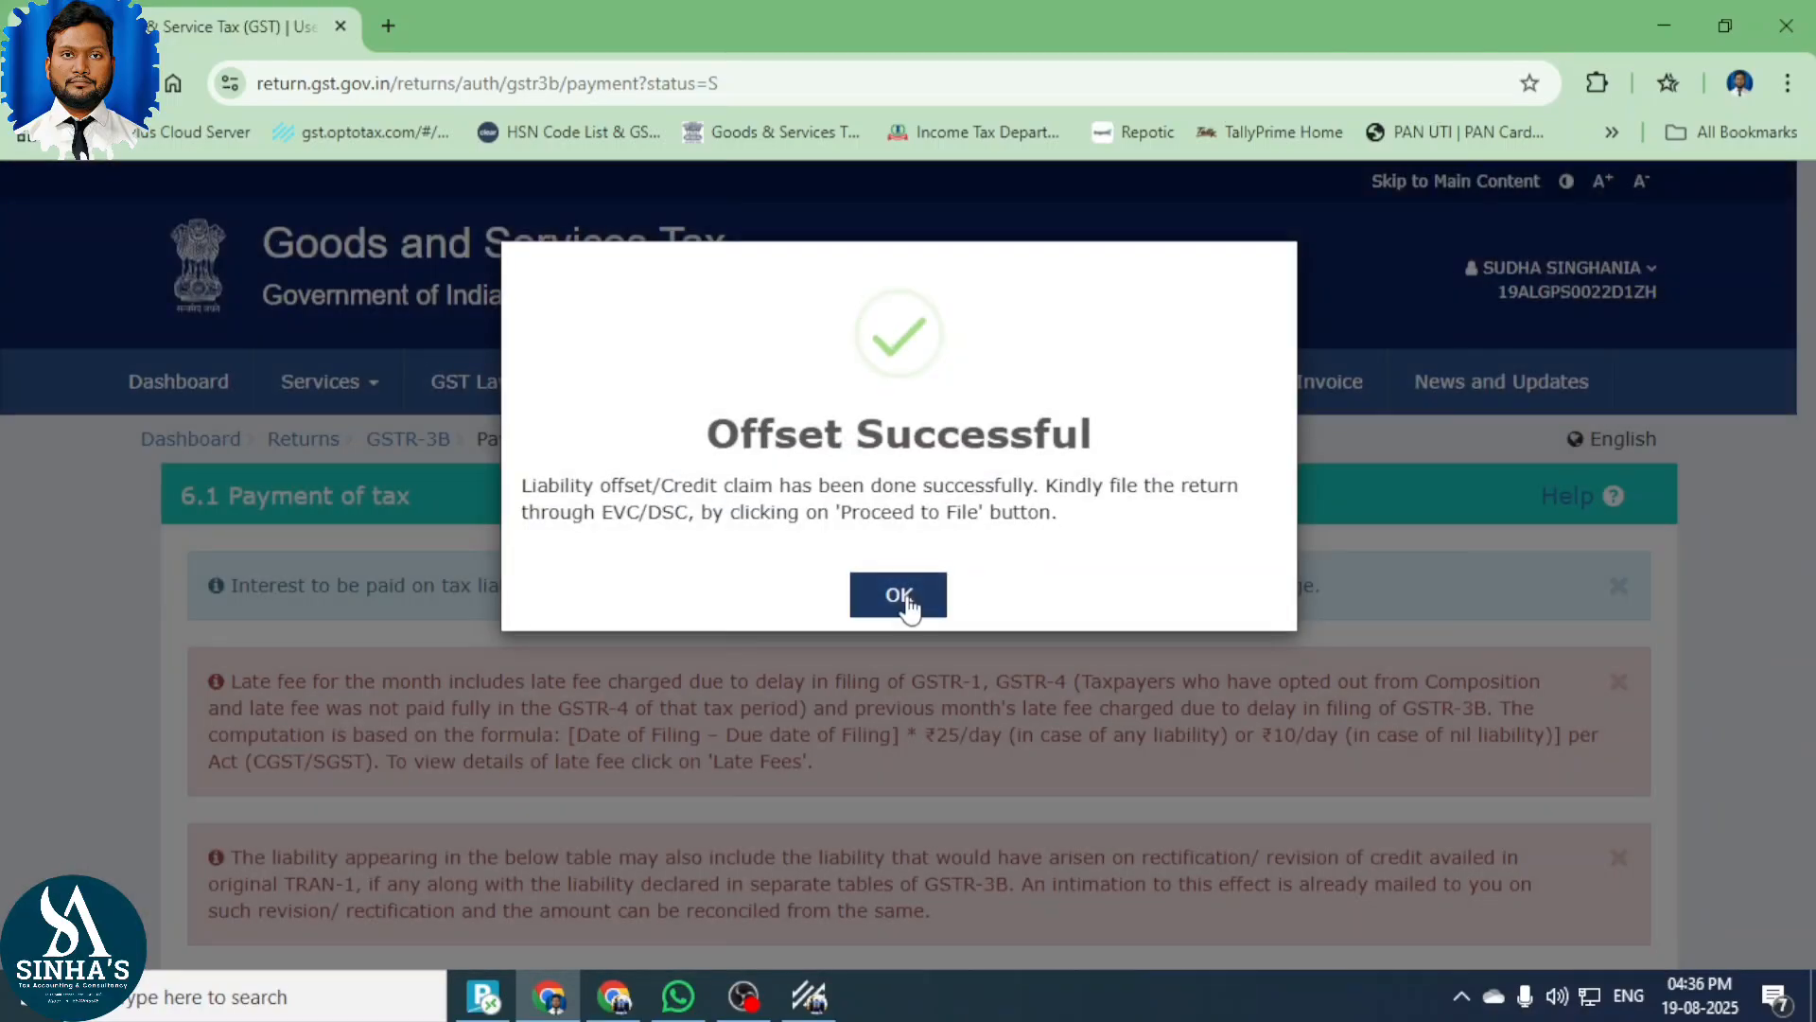
# Check the Cash Ledger Balance table's tax row for central tax, state tax and CESS.
pyautogui.scroll(-2, 1051, 699)
pyautogui.scroll(-5, 1051, 699)
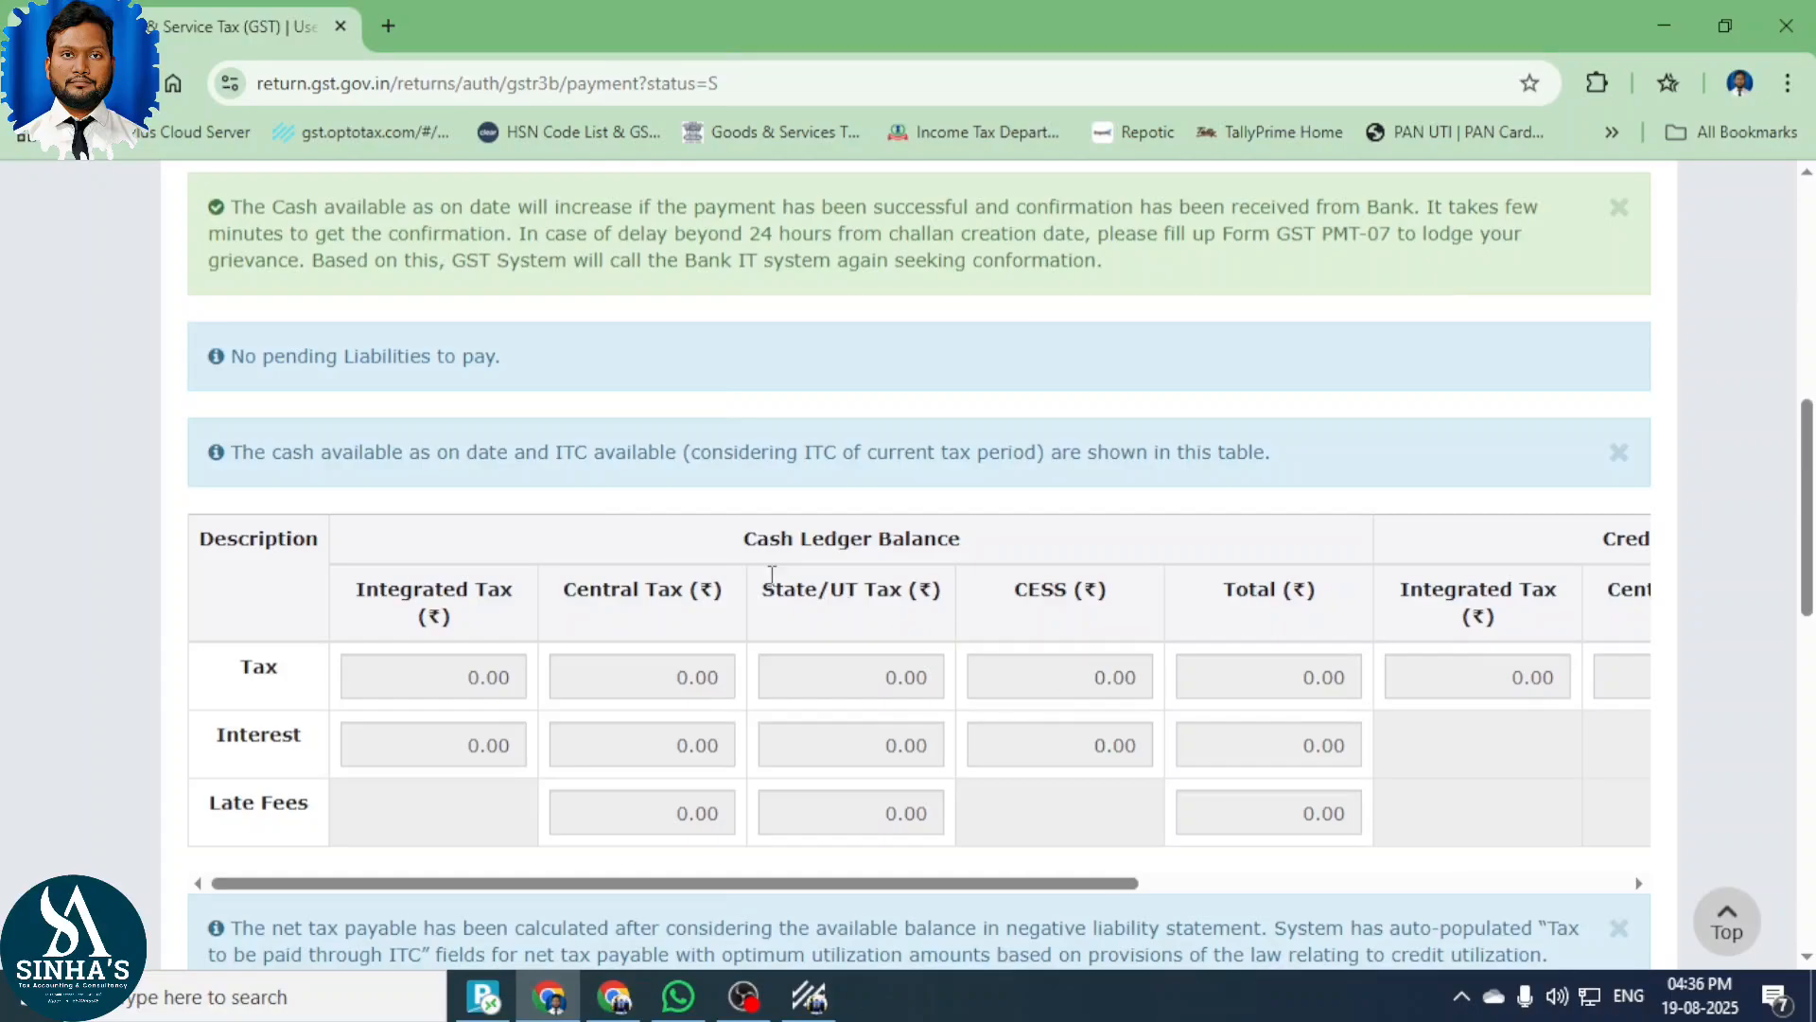
pyautogui.moveTo(747, 541); pyautogui.dragTo(973, 559)
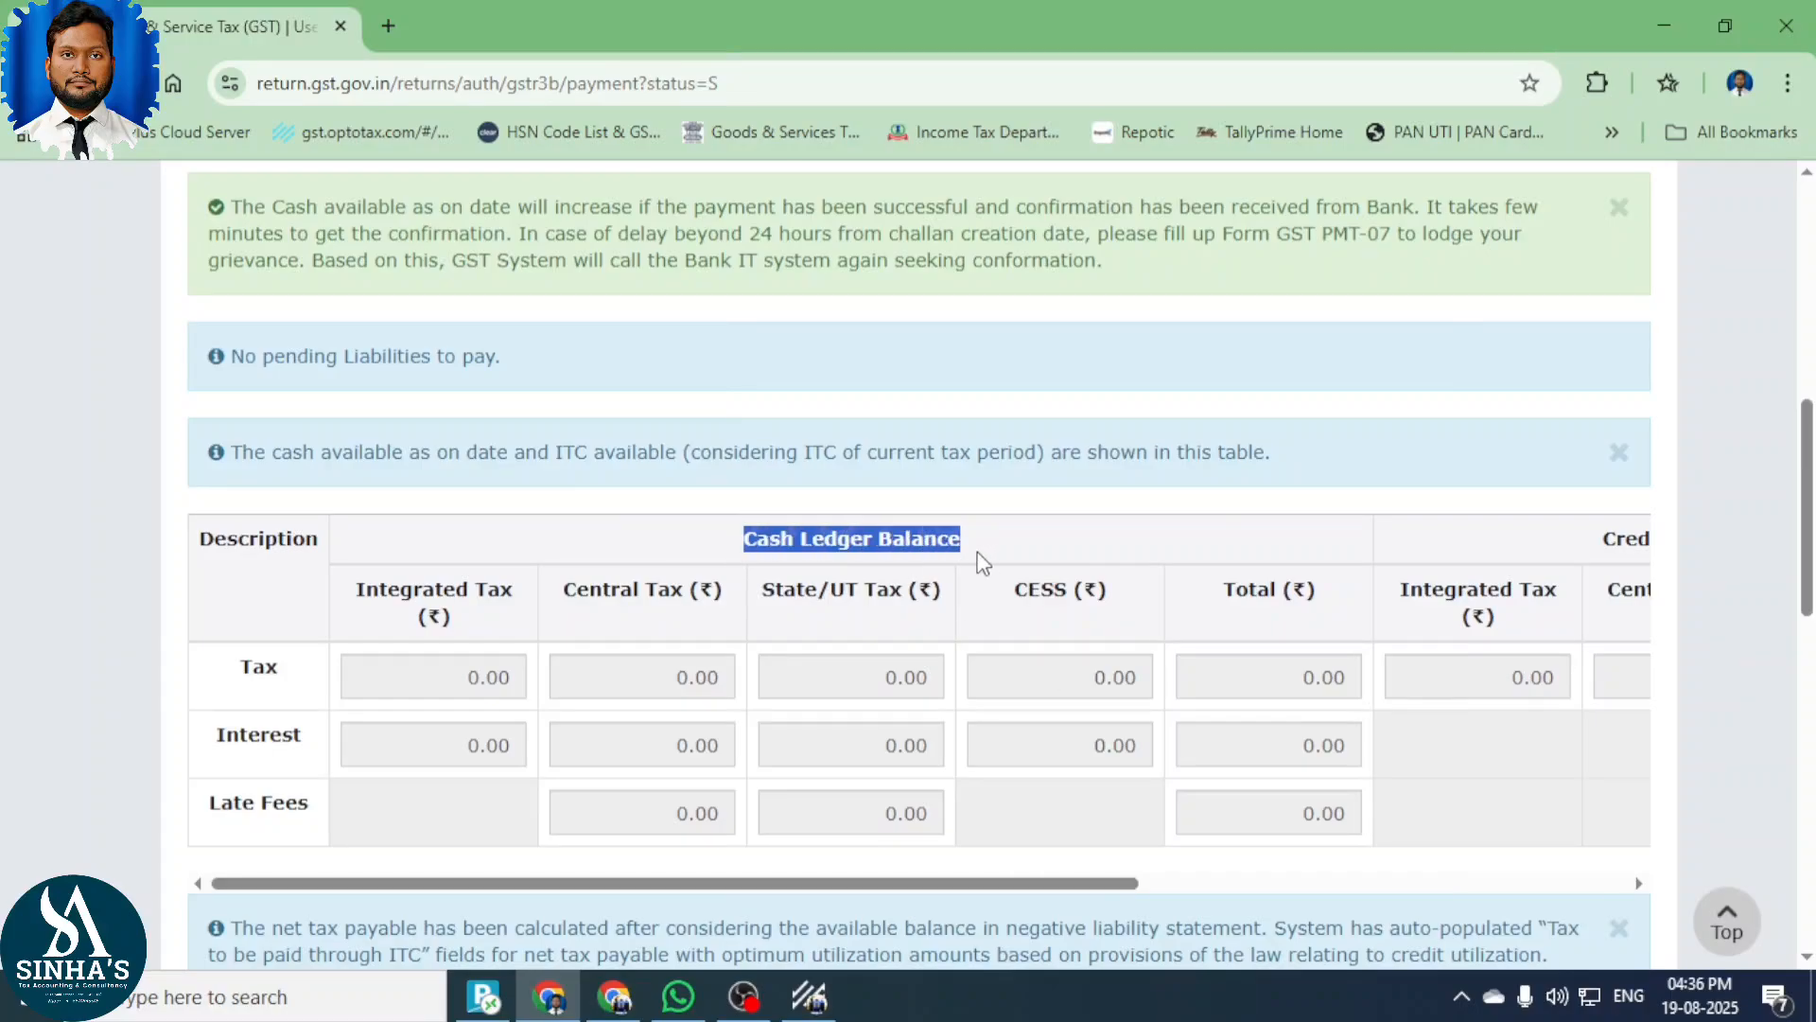
pyautogui.click(681, 677)
pyautogui.click(823, 673)
pyautogui.click(1009, 662)
pyautogui.scroll(-1, 1126, 776)
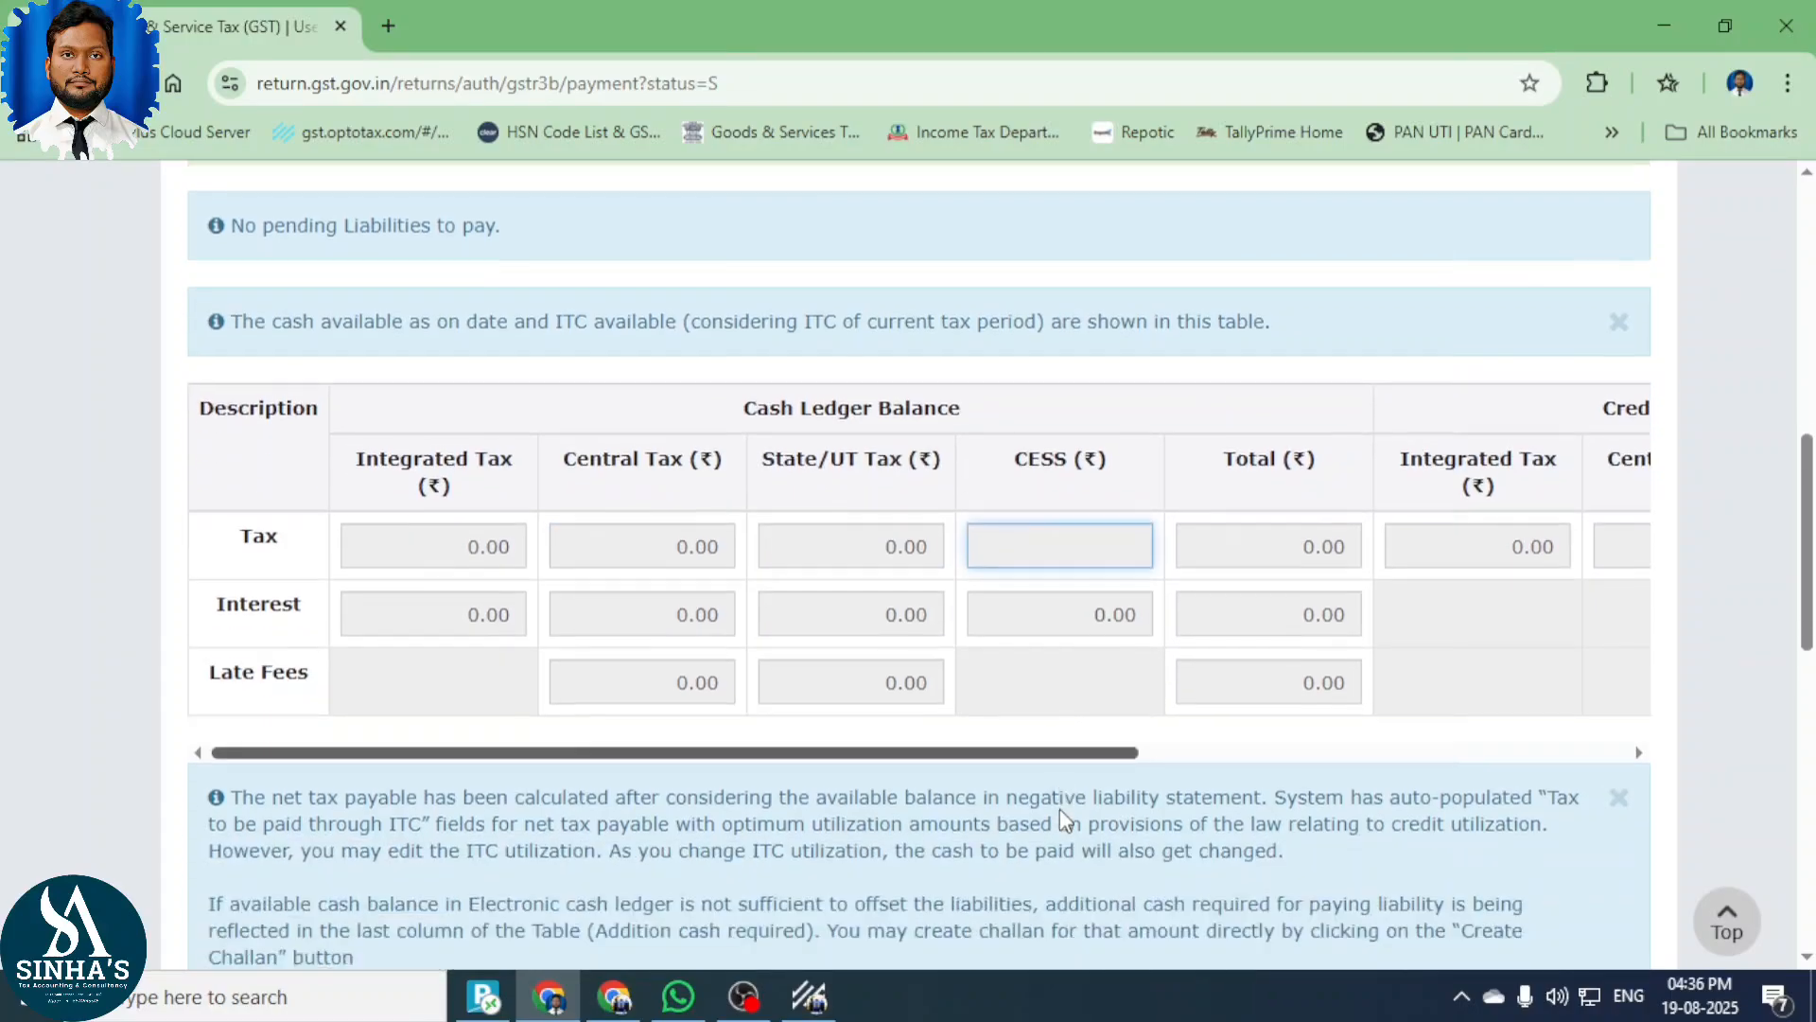
# Review the central and state tax amounts to be paid in cash in the net tax payable table.
pyautogui.scroll(-9, 1060, 809)
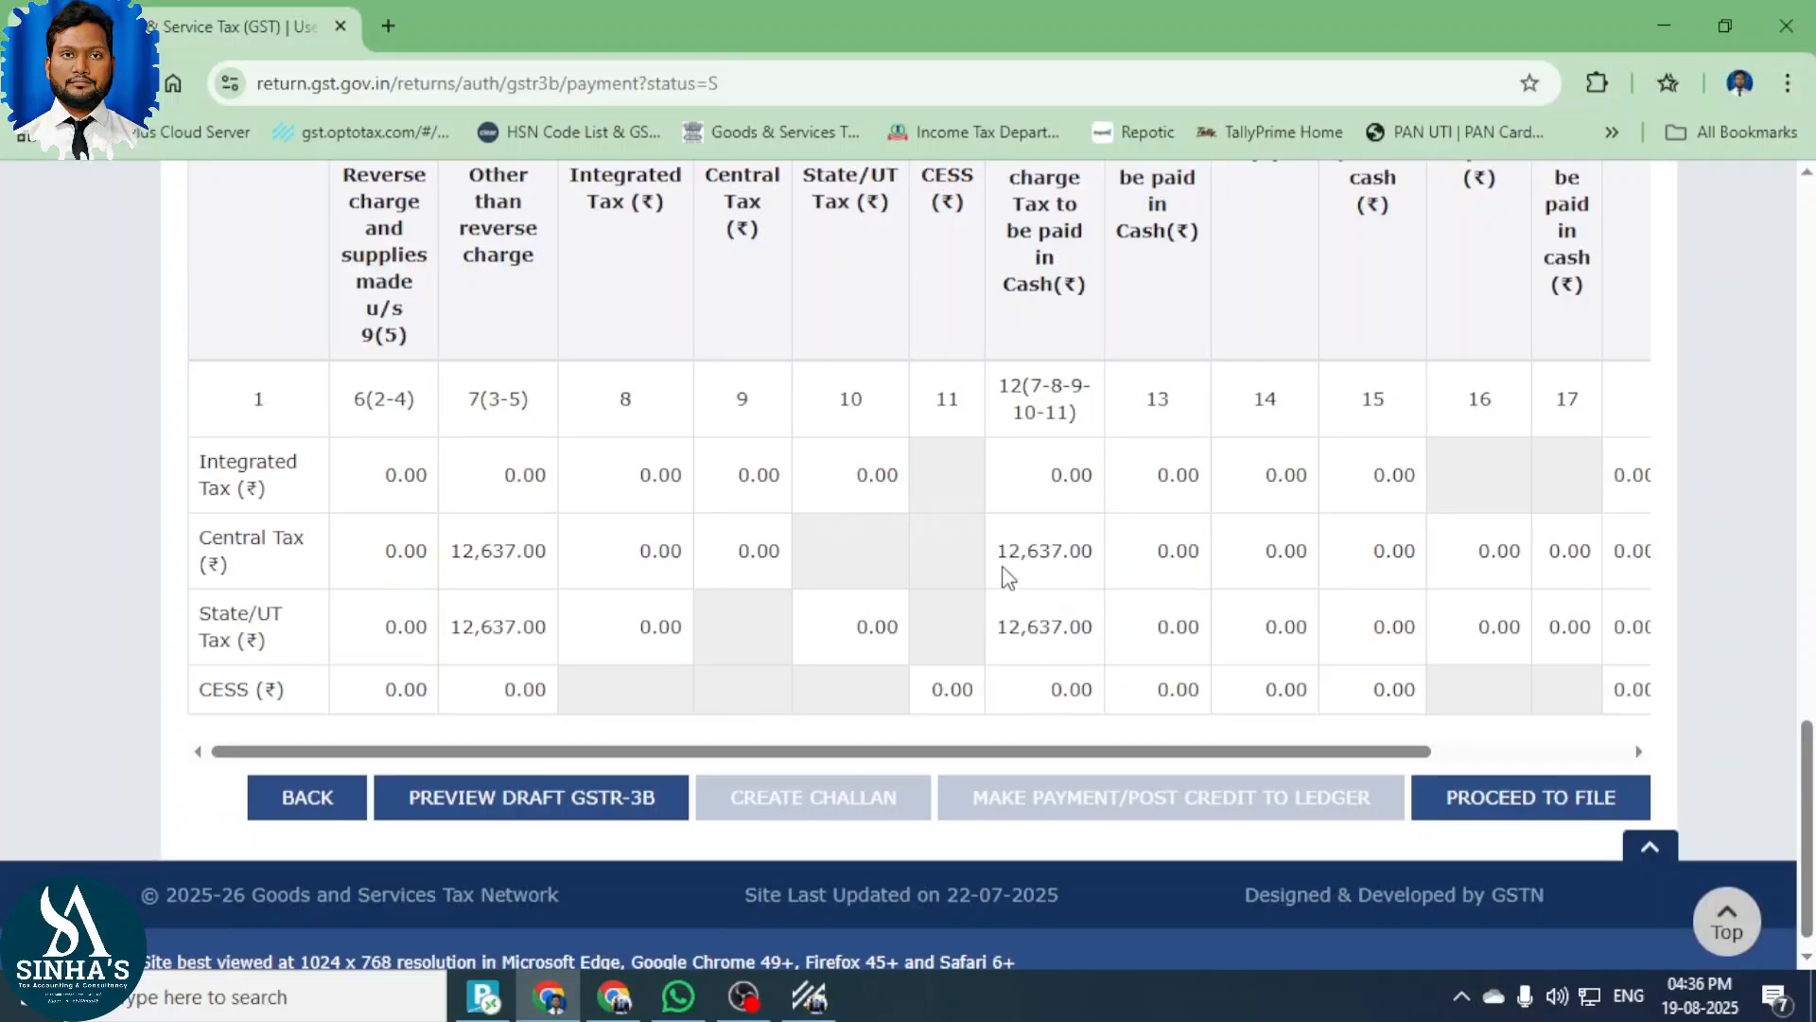
pyautogui.scroll(1, 1000, 568)
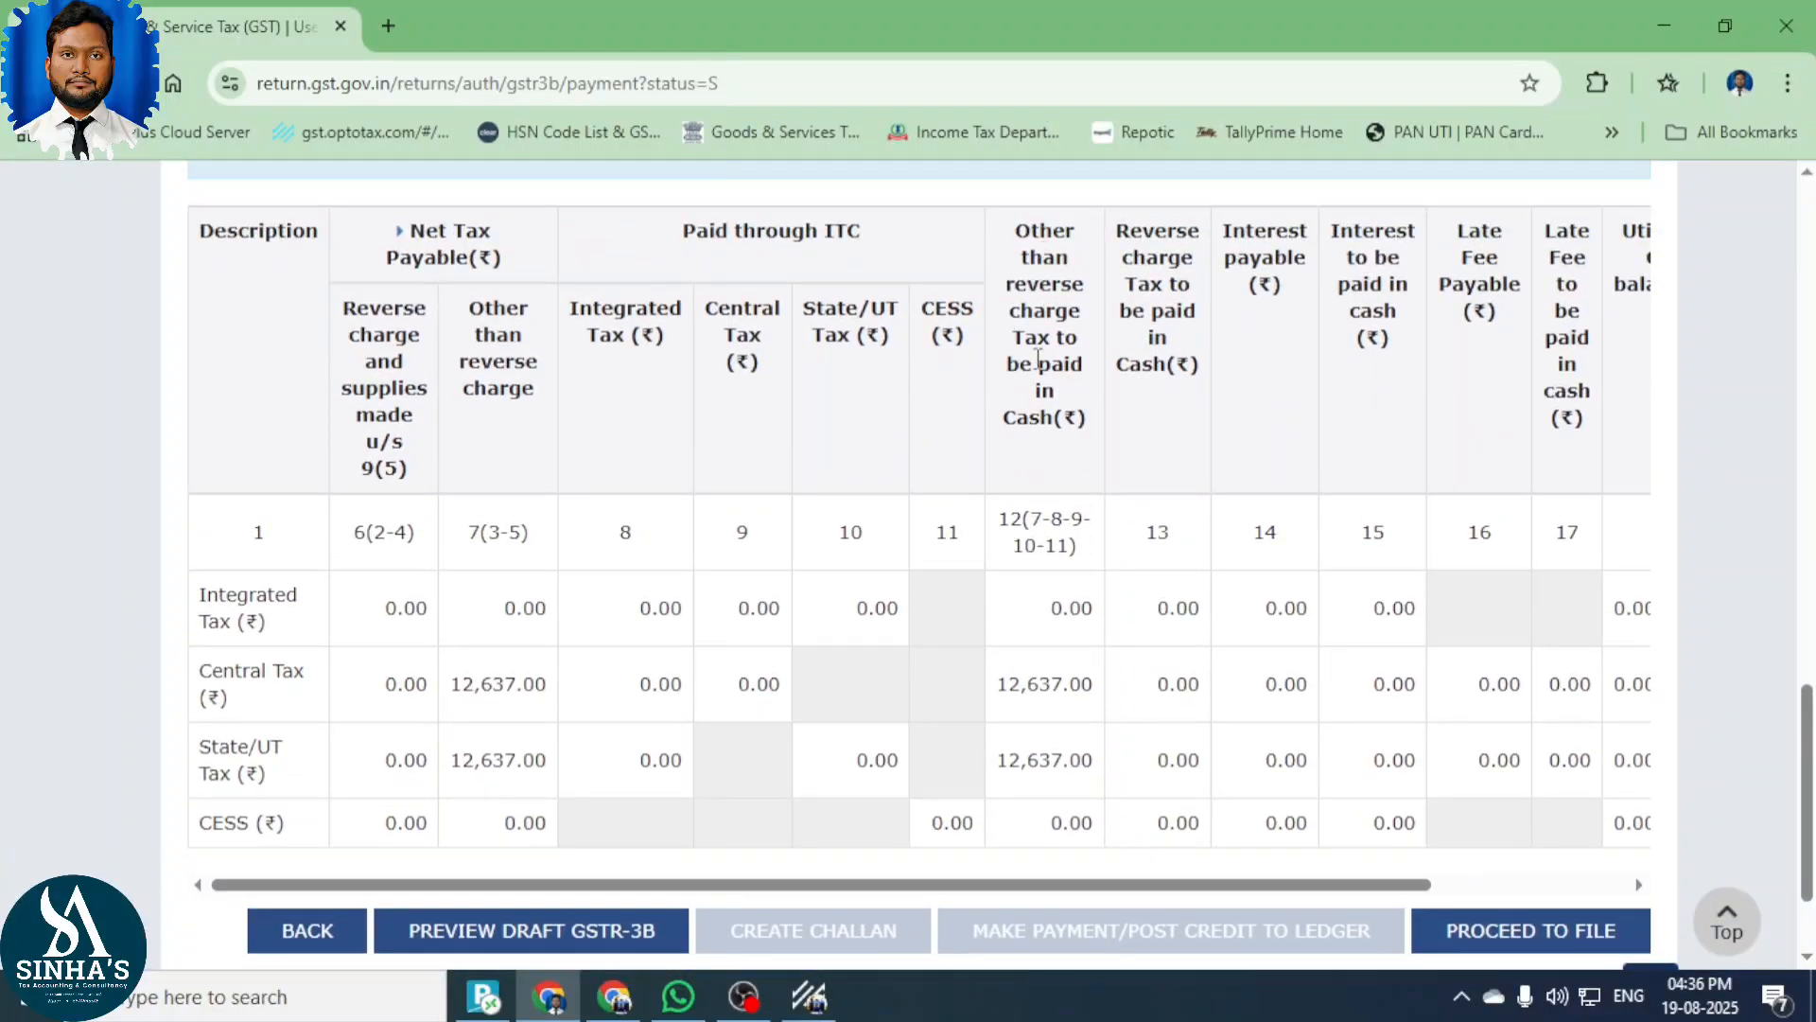
pyautogui.moveTo(990, 692); pyautogui.dragTo(1099, 710)
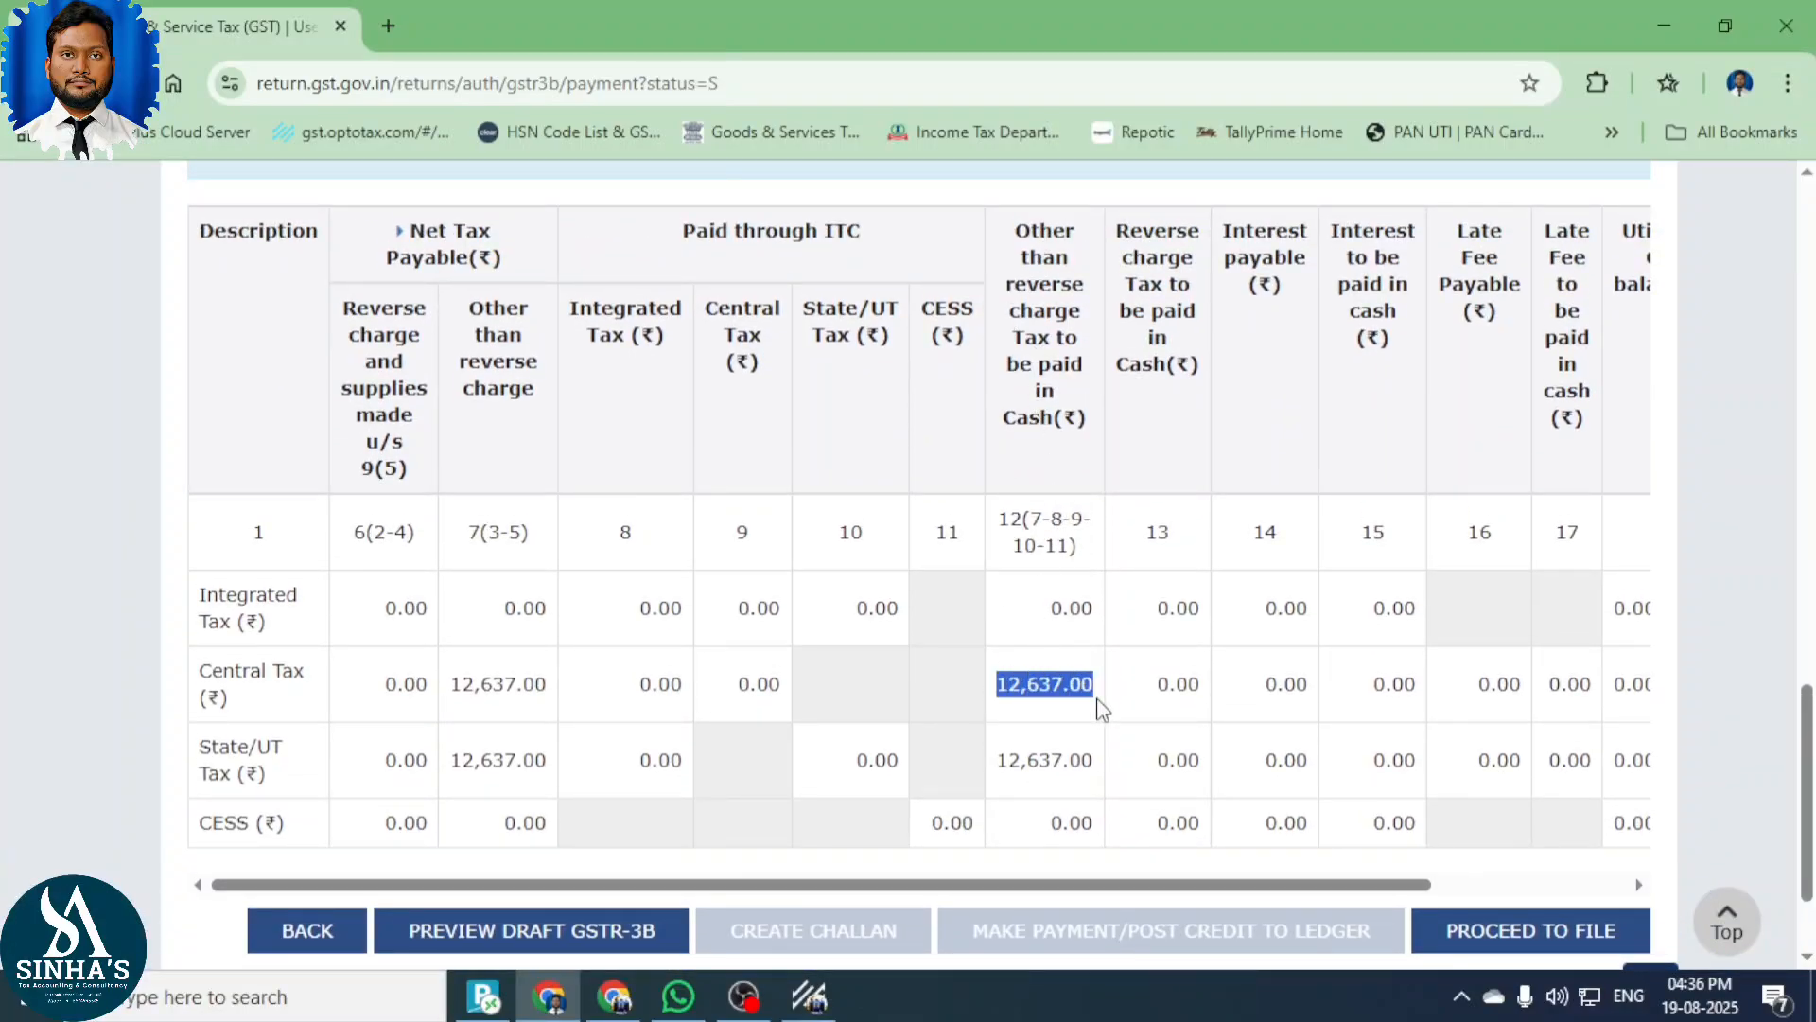
pyautogui.moveTo(993, 768); pyautogui.dragTo(1106, 783)
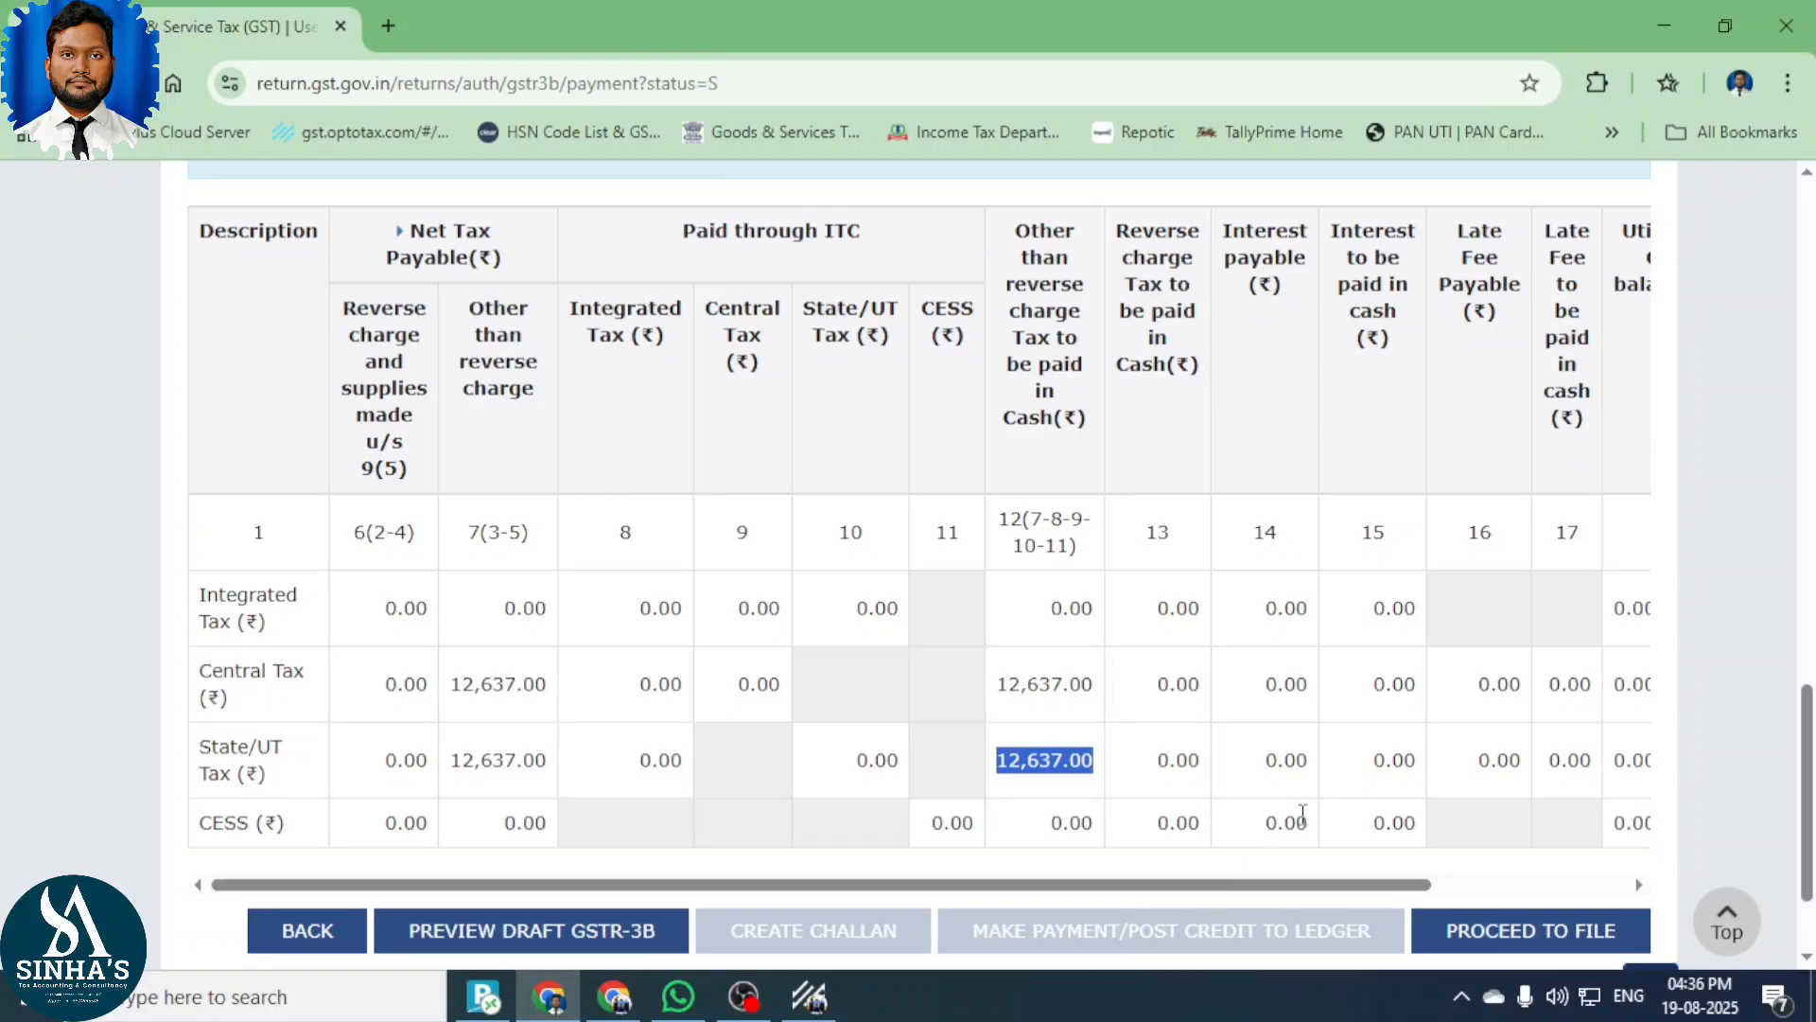
pyautogui.click(1146, 812)
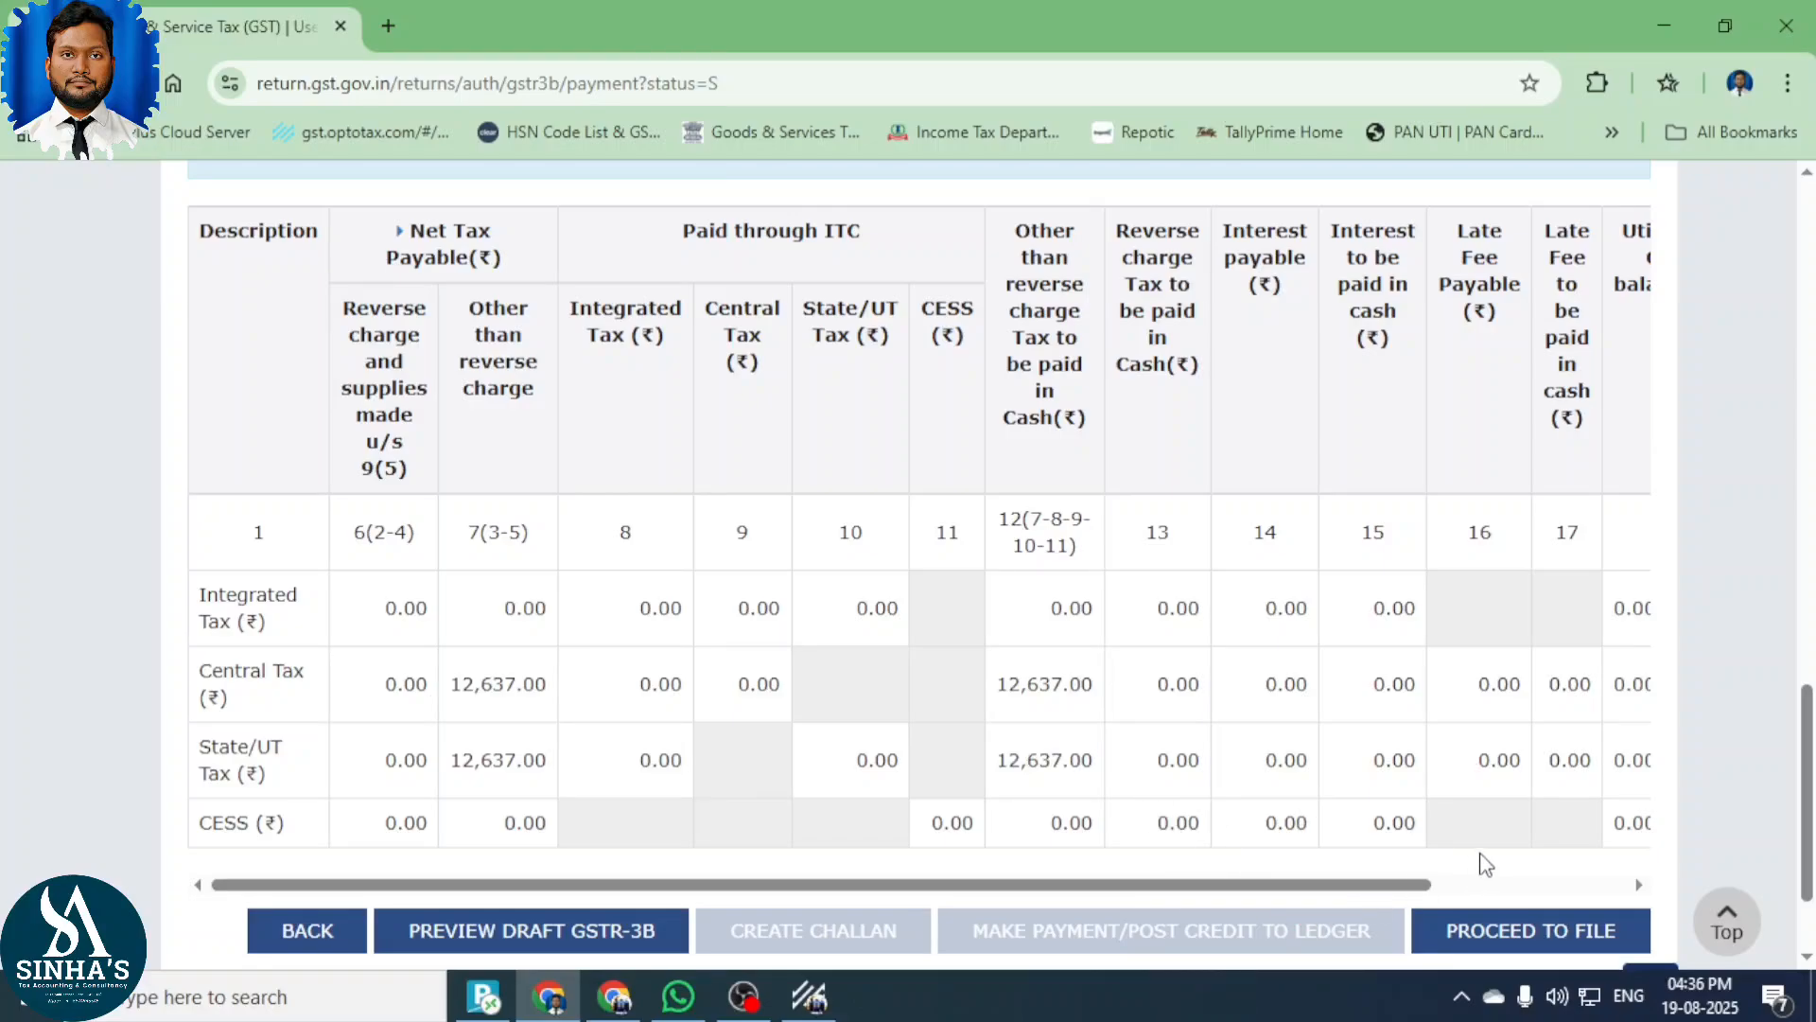
pyautogui.moveTo(1419, 884); pyautogui.dragTo(1142, 898)
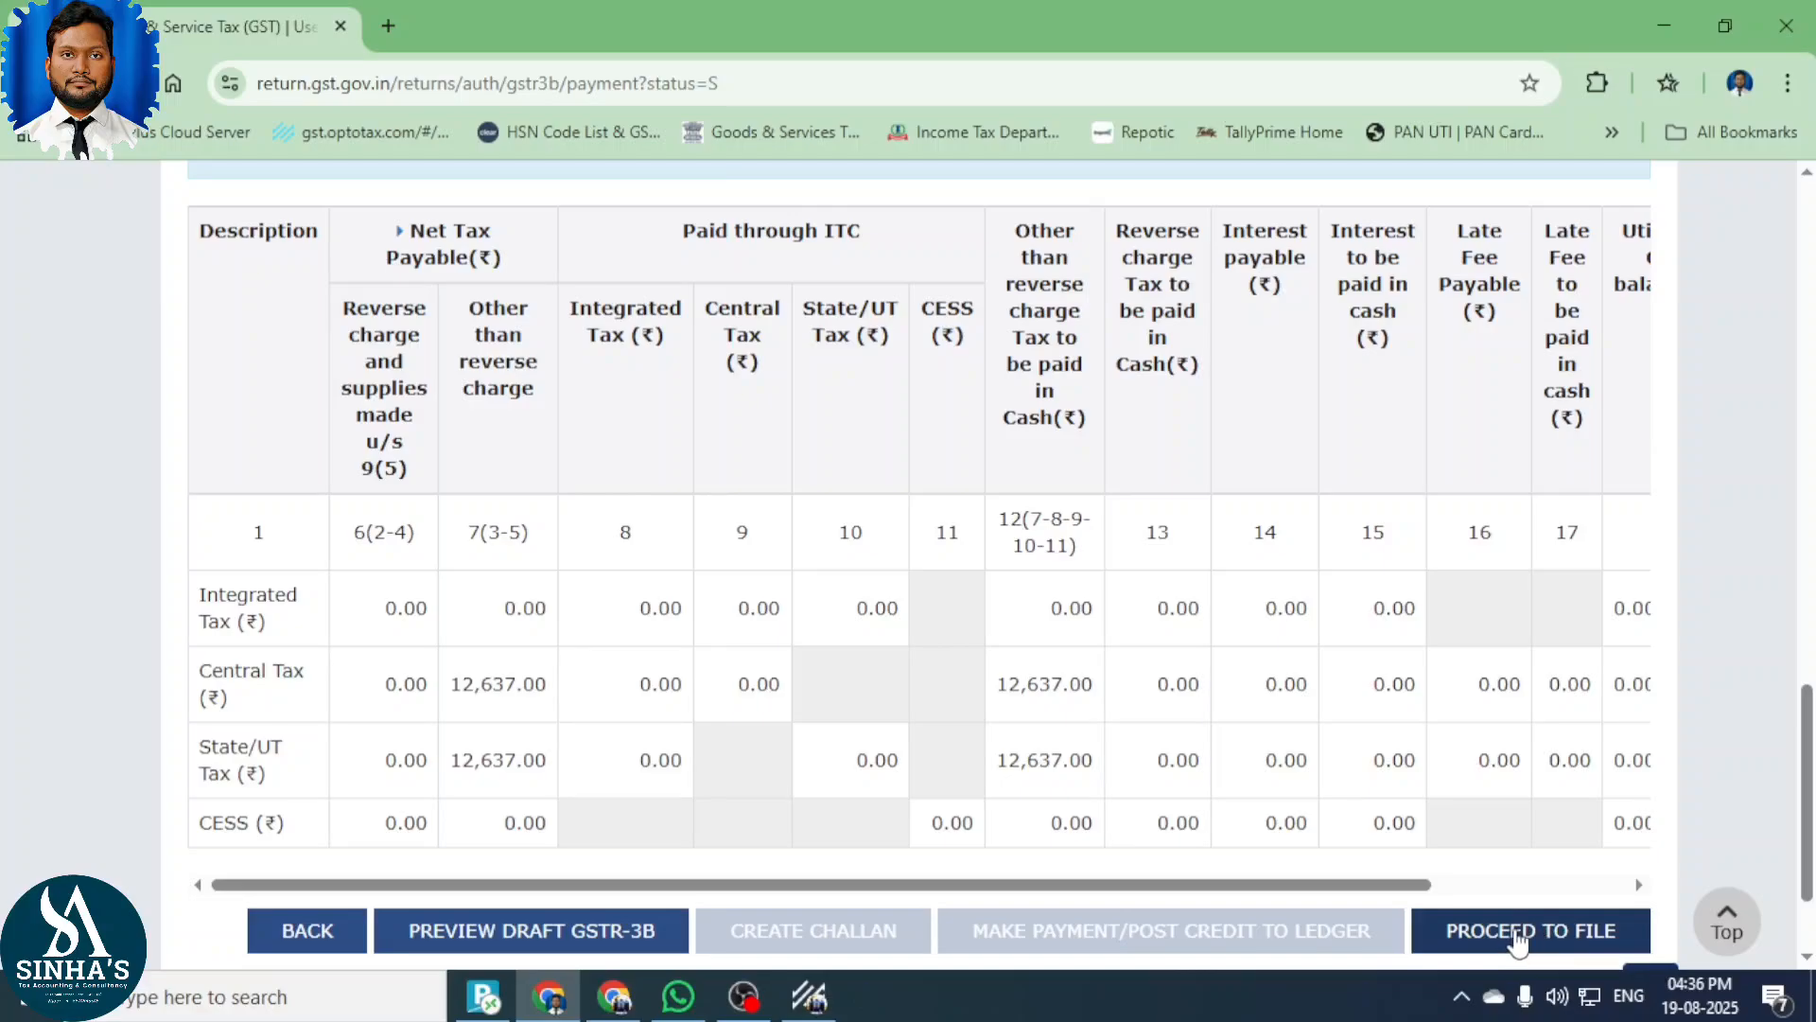
# Proceed to file, accept the verification declaration, choose the authorised signatory and request filing GSTR-3B with EVC.
pyautogui.click(1485, 934)
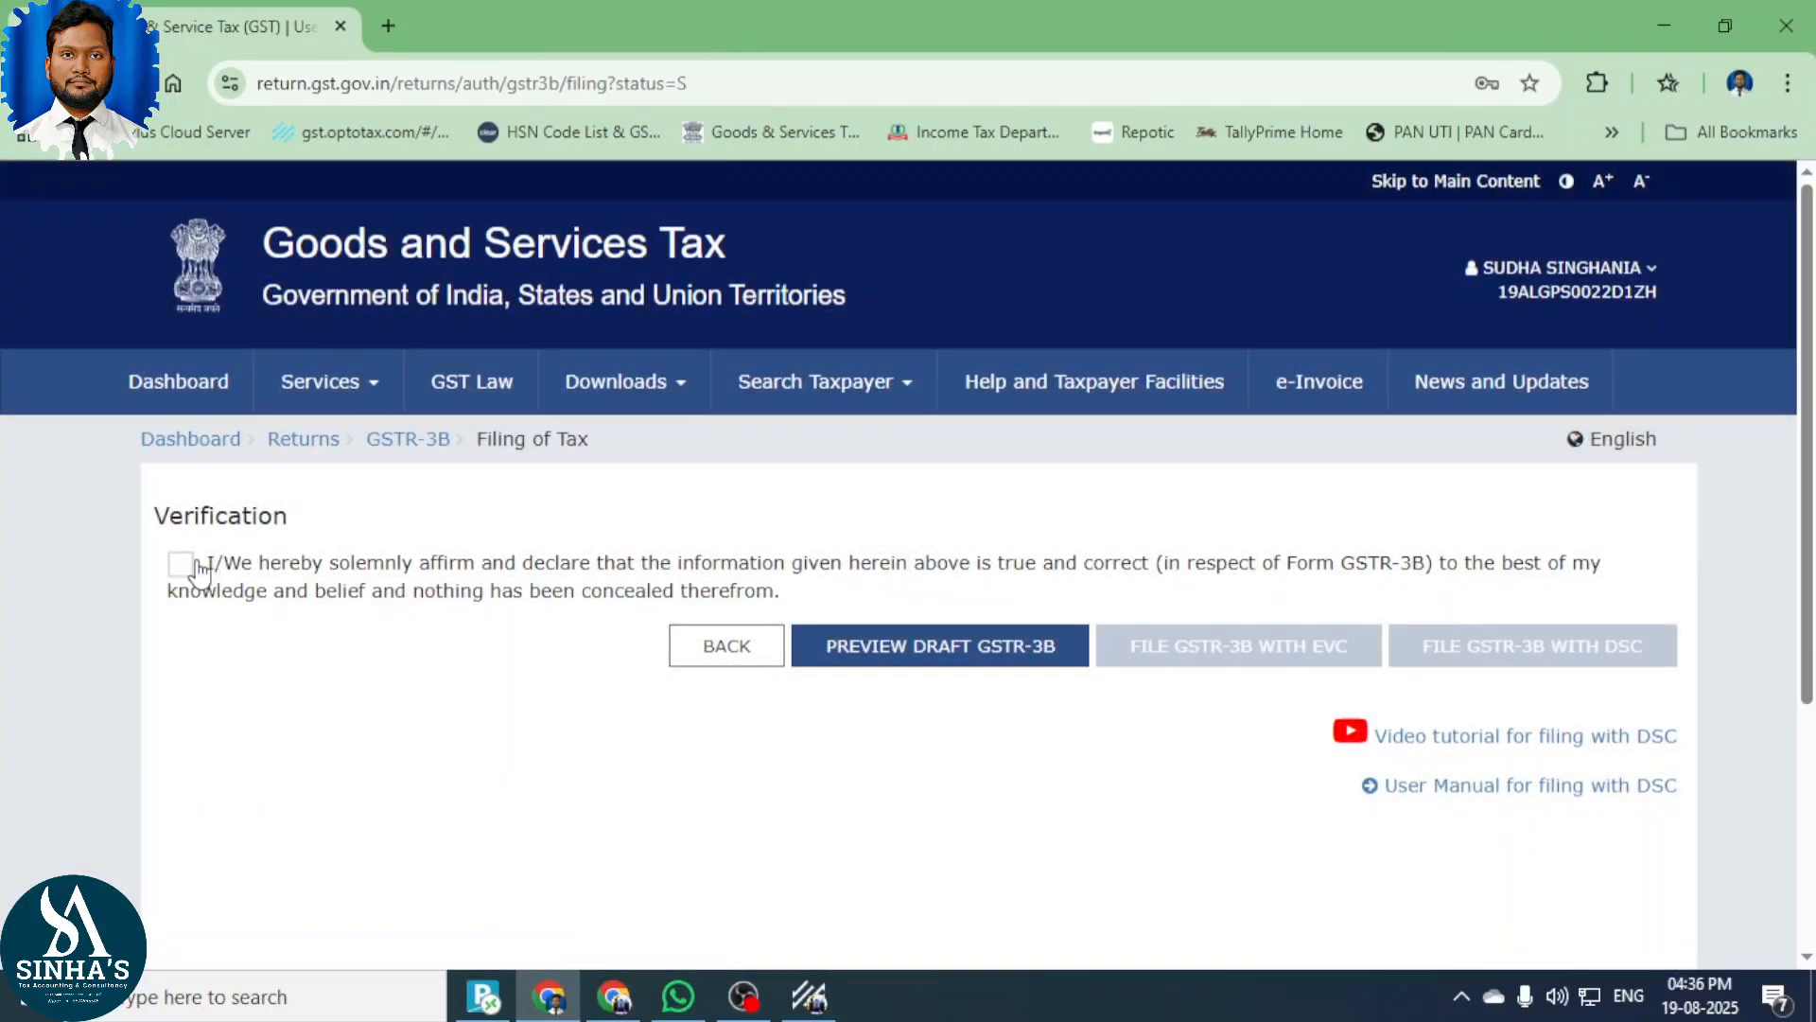
pyautogui.click(181, 567)
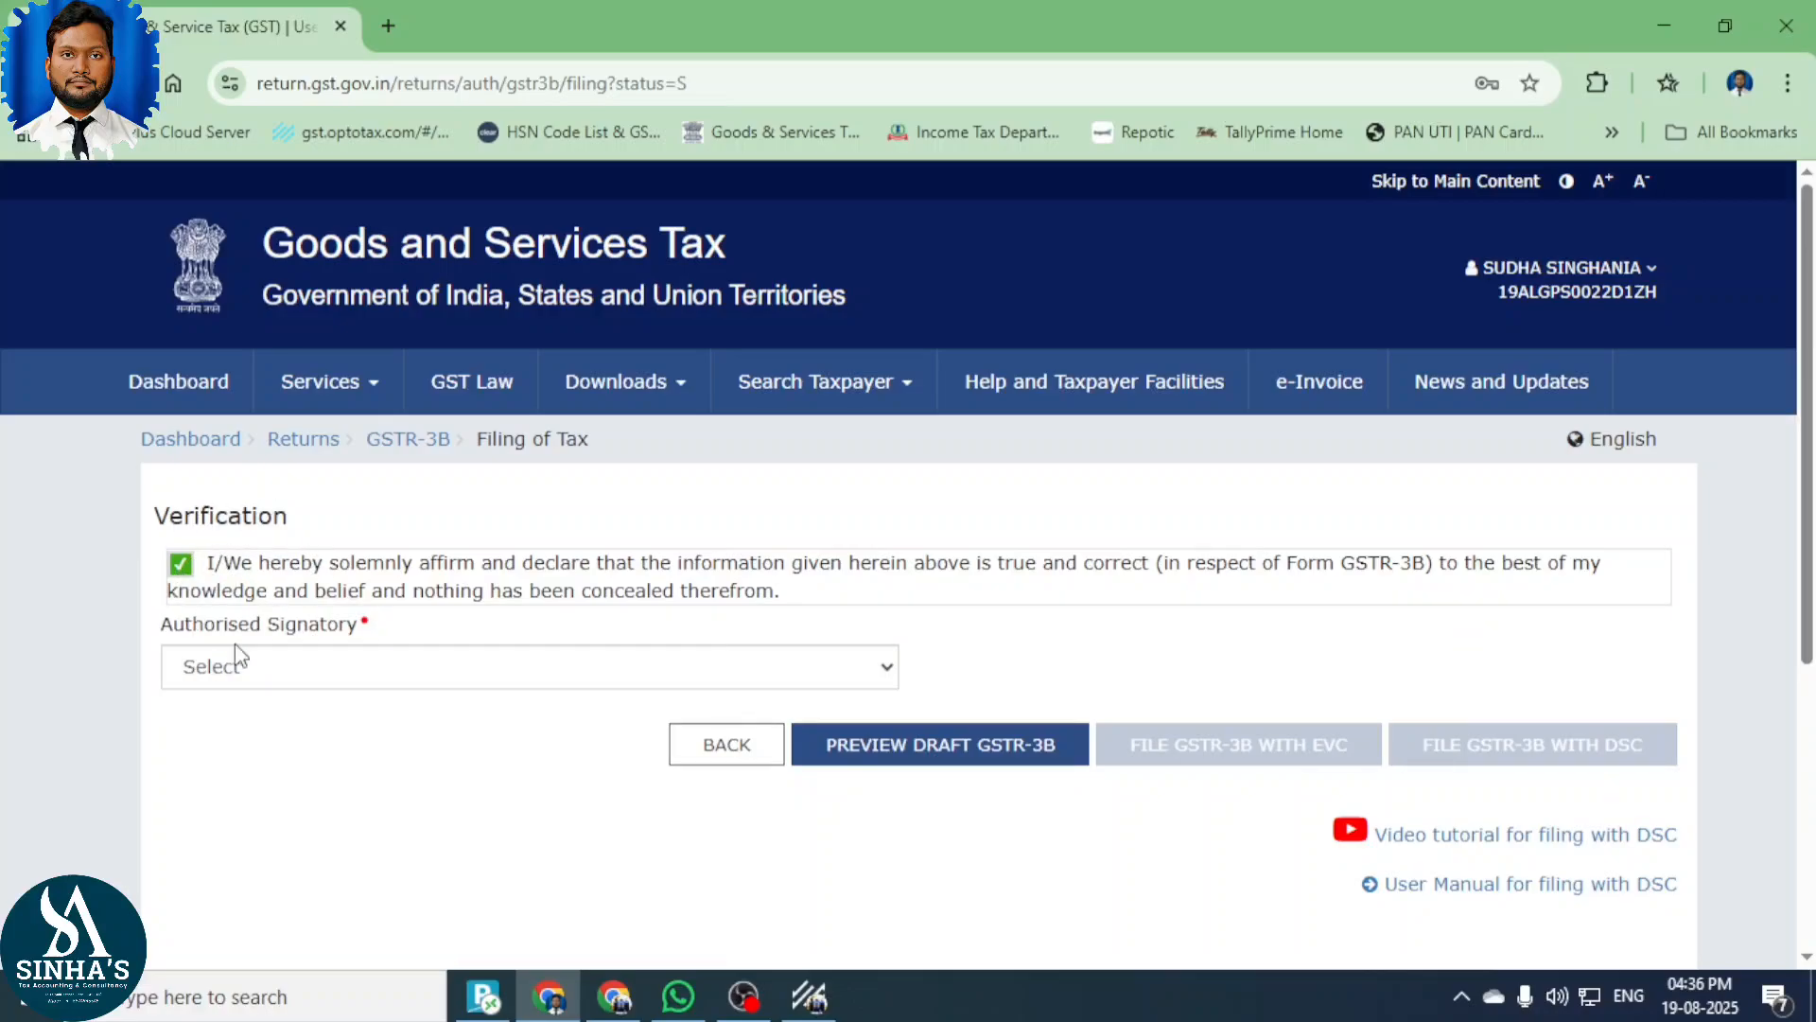
pyautogui.click(243, 667)
pyautogui.click(246, 745)
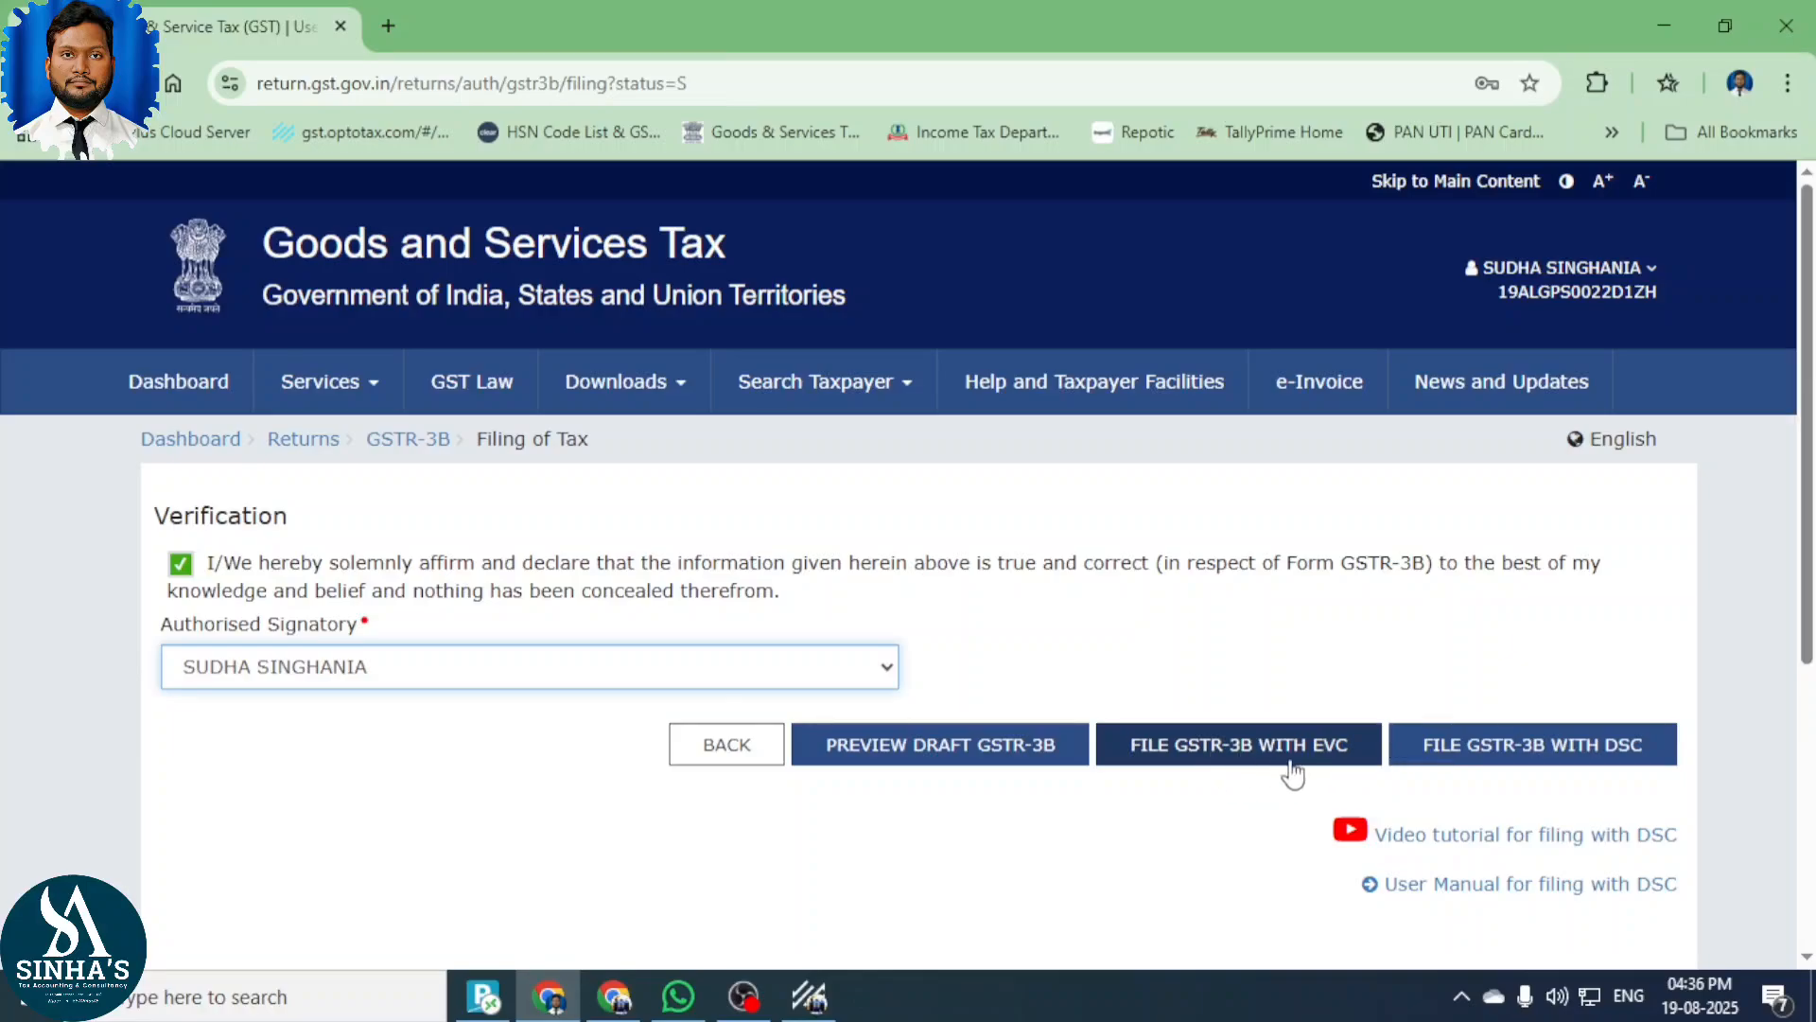
pyautogui.click(1268, 754)
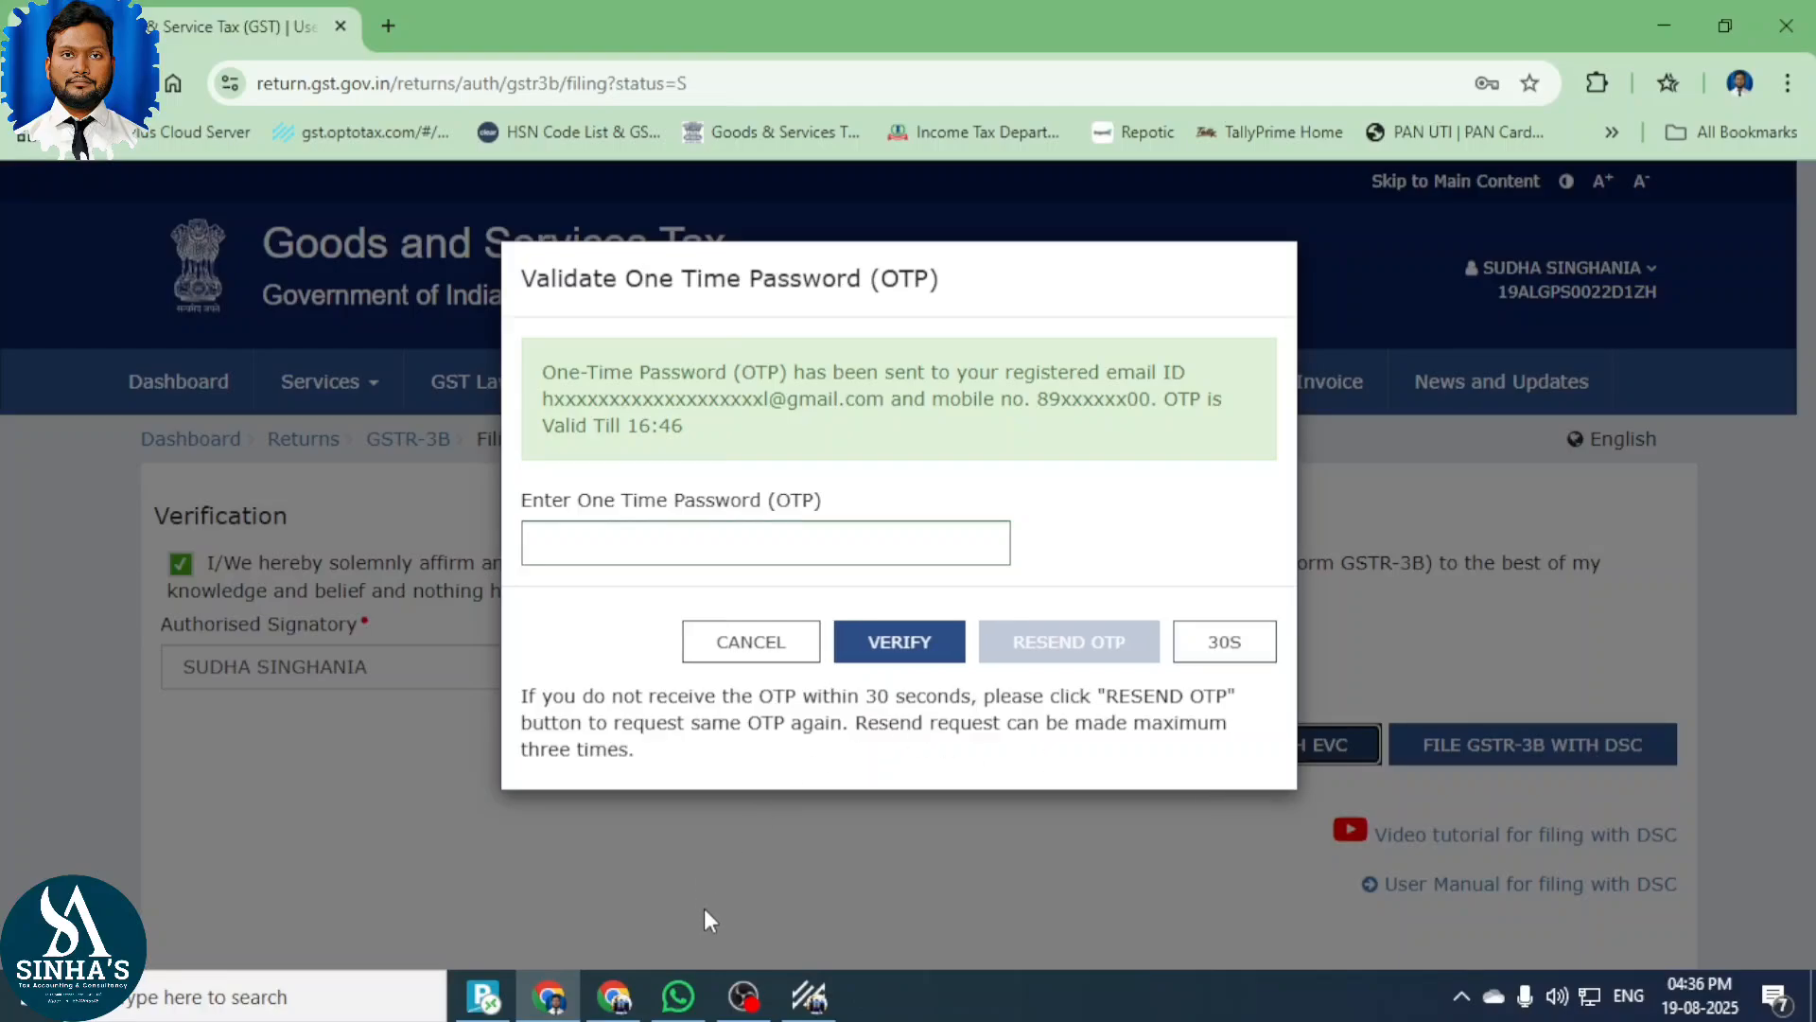
# Switch to Gmail, open the GST email with the EVC signature one-time password, and copy the code.
pyautogui.click(613, 996)
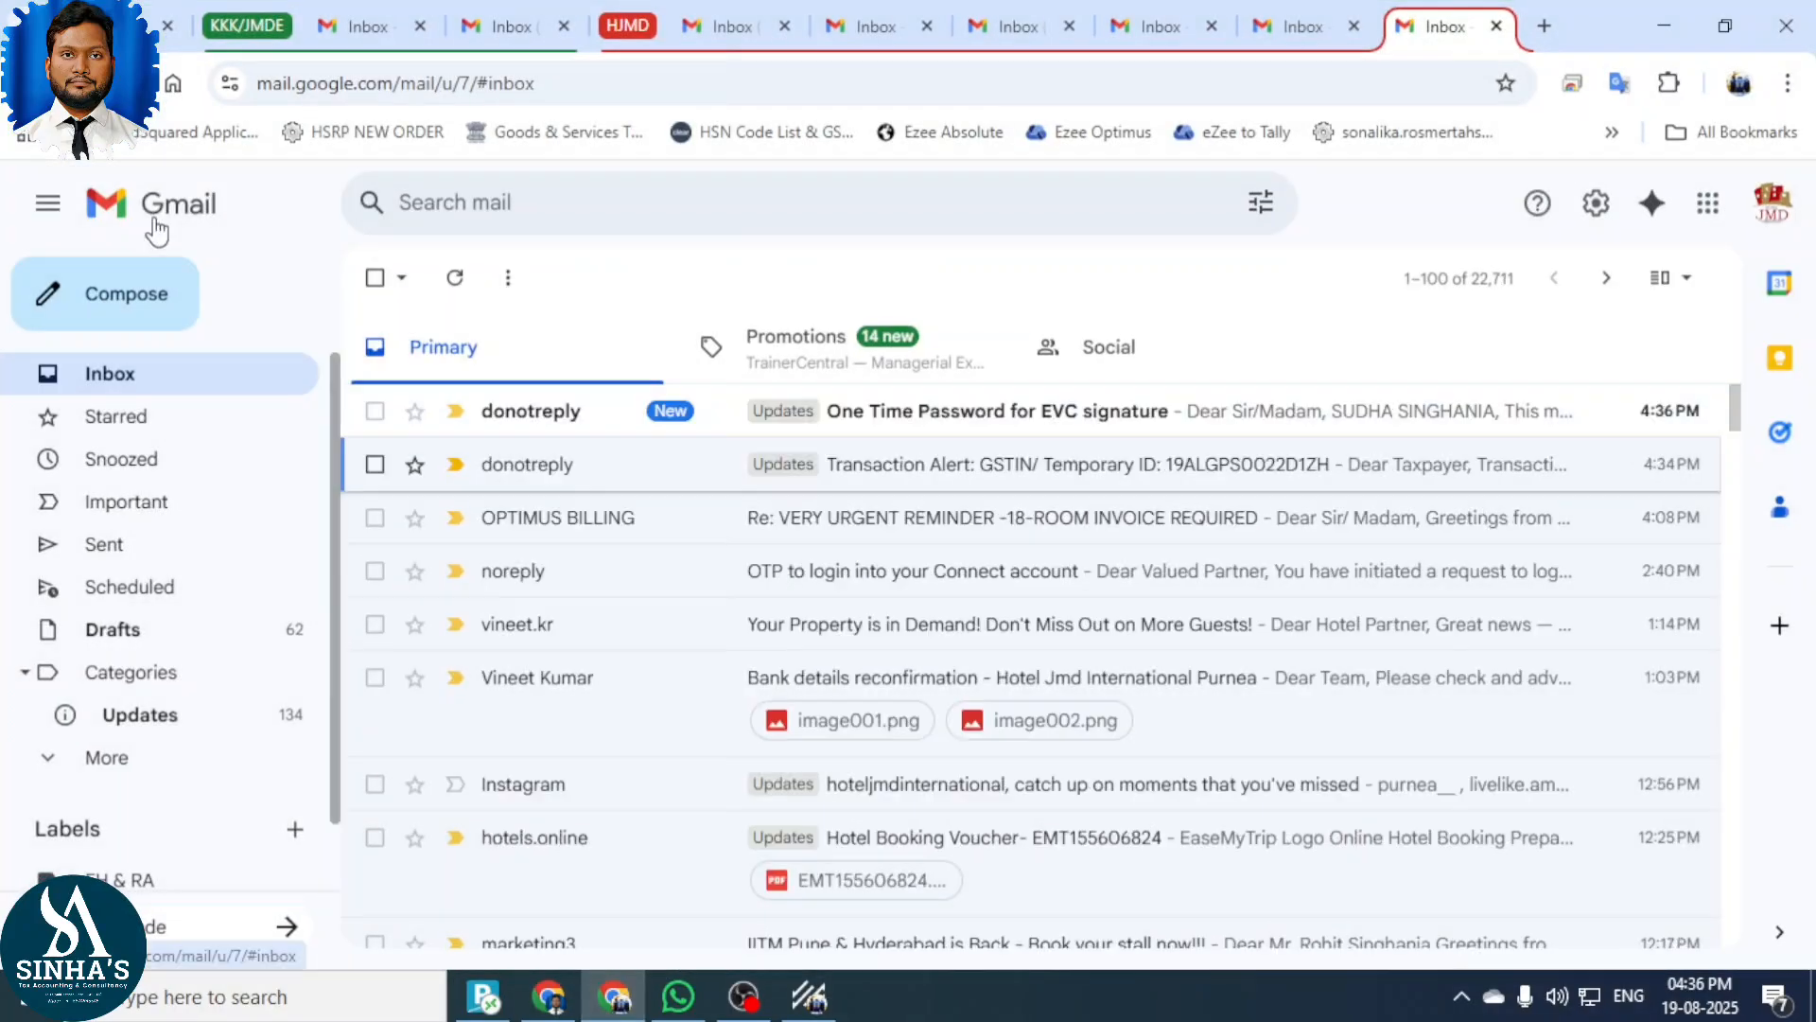
pyautogui.click(1153, 417)
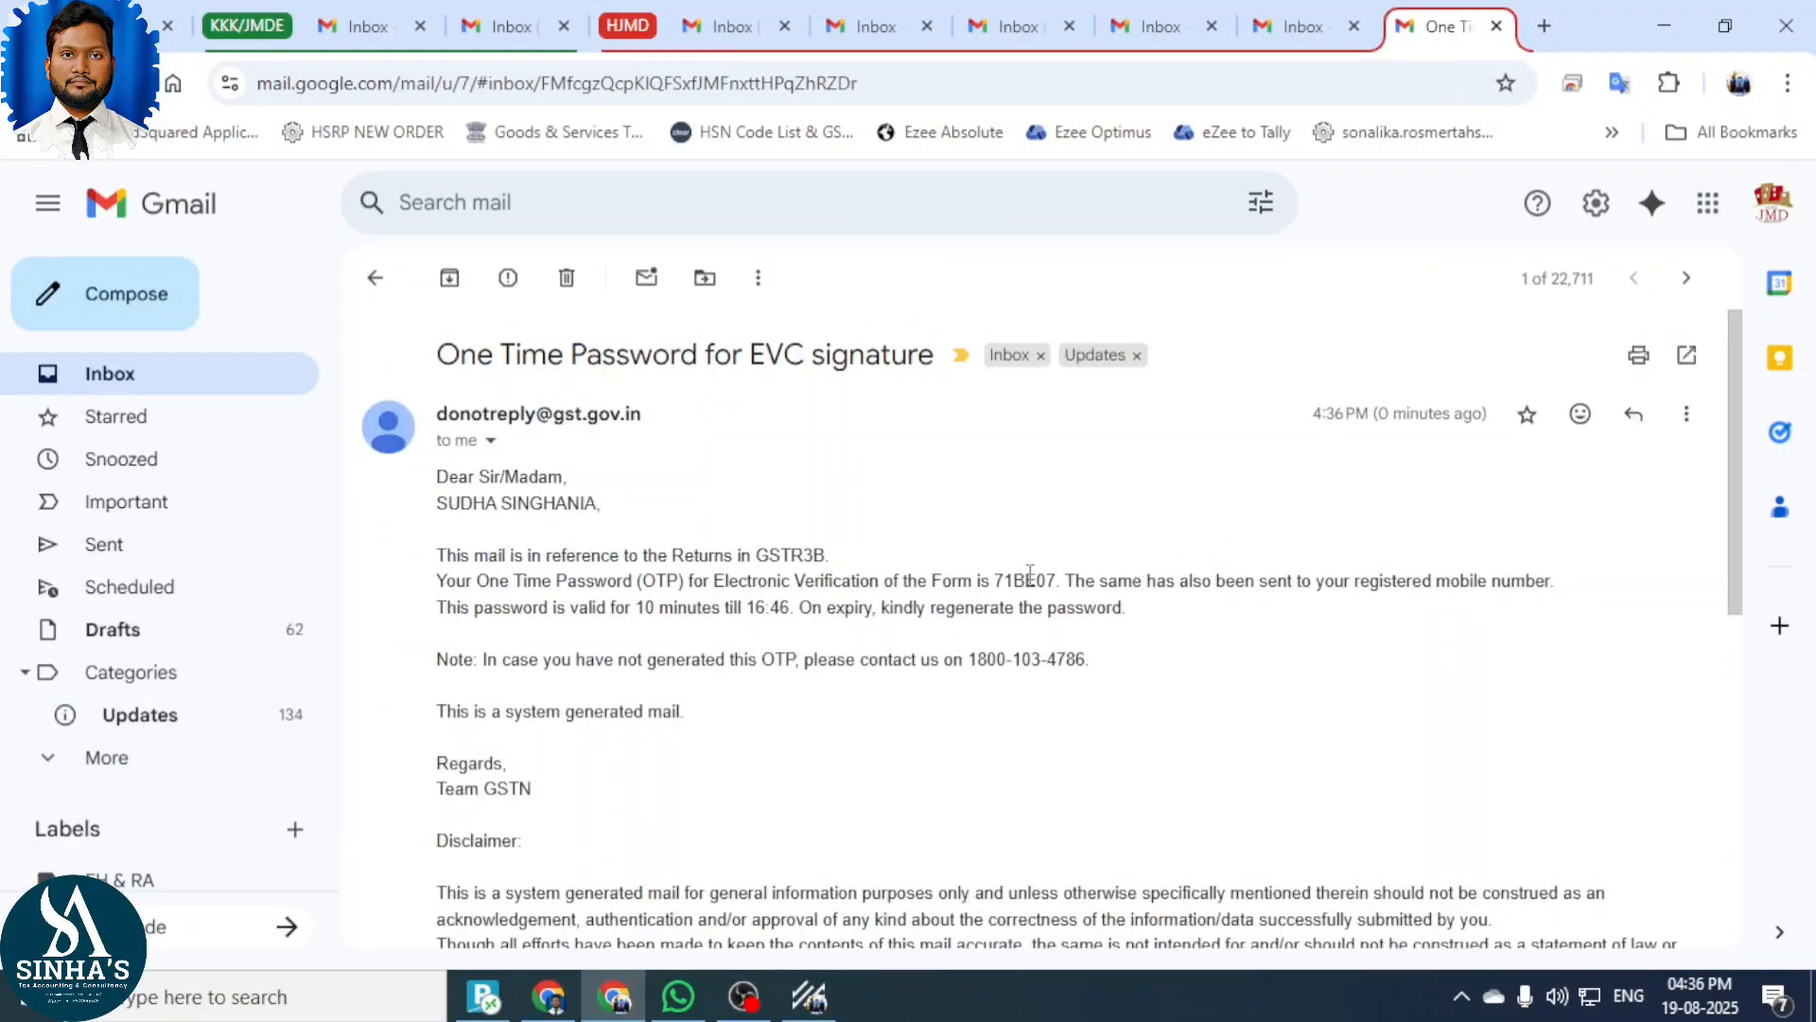
pyautogui.doubleClick(1030, 575)
pyautogui.rightClick(1031, 579)
pyautogui.click(1138, 617)
# Return to the GST portal, paste the one-time password, verify it to file GSTR-3B, and dismiss the browser's password update offer.
pyautogui.click(566, 936)
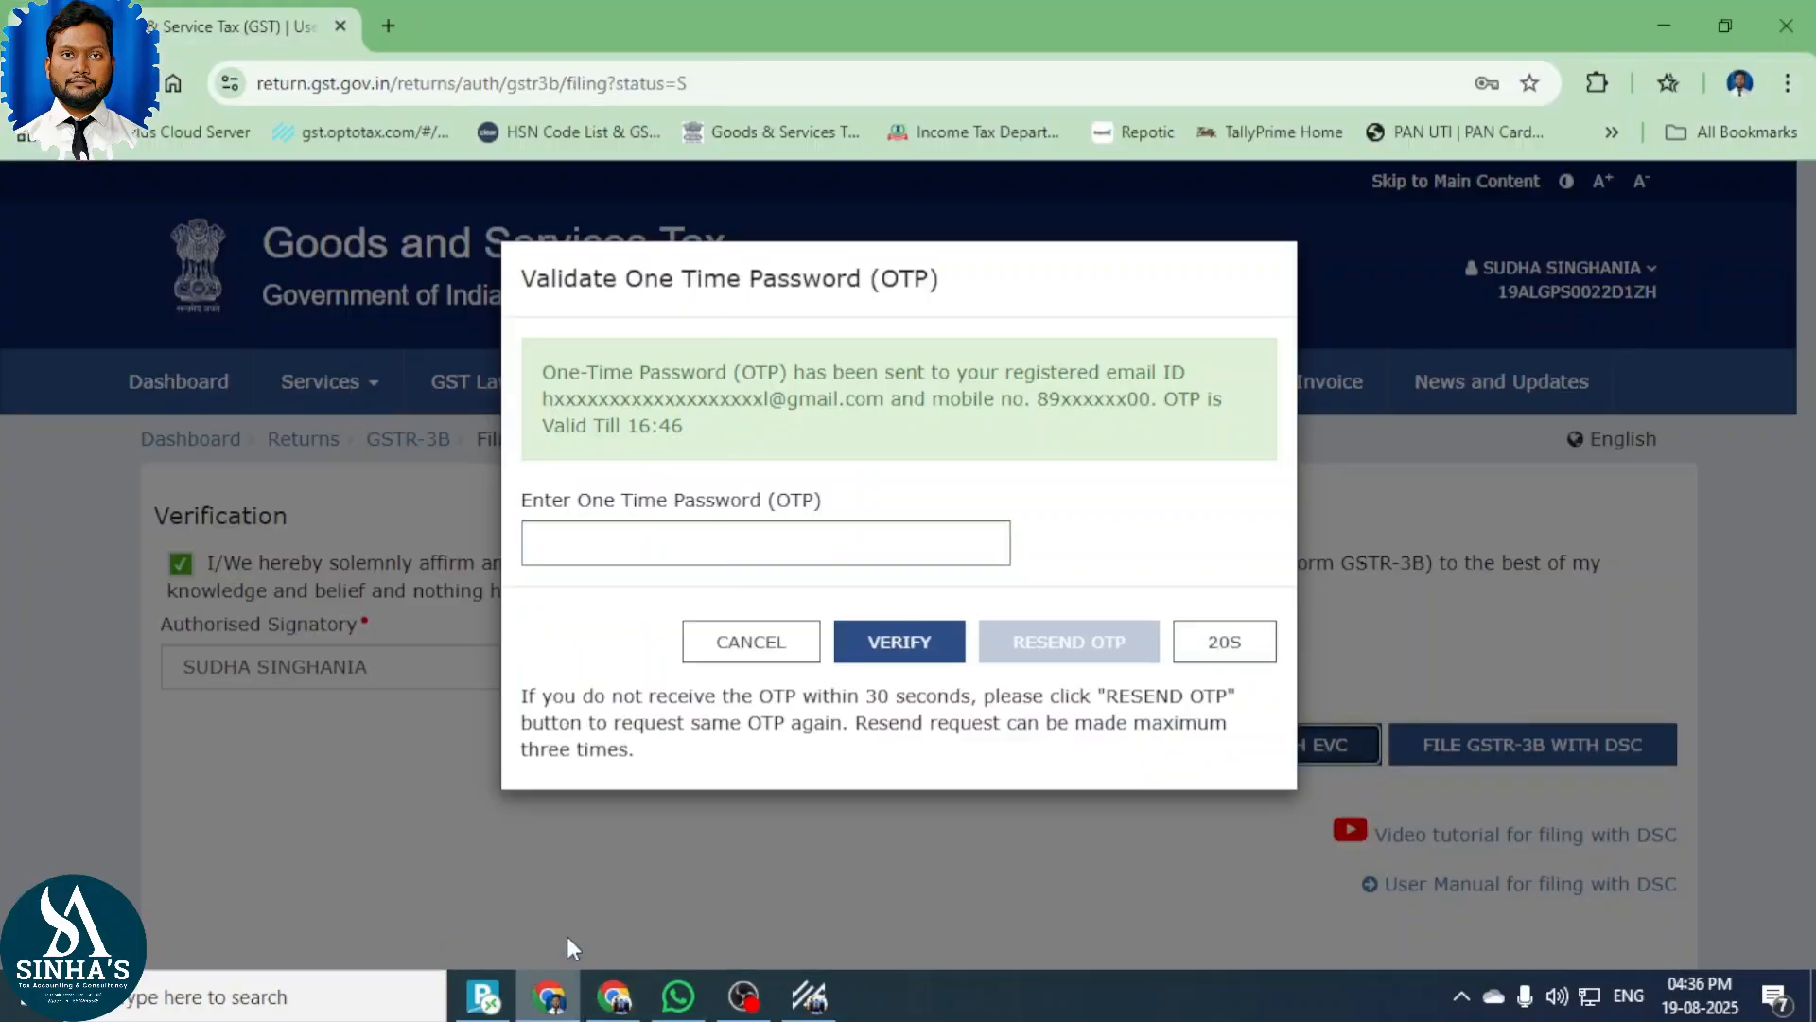
pyautogui.click(662, 560)
pyautogui.hotkey('ctrl', 'v')
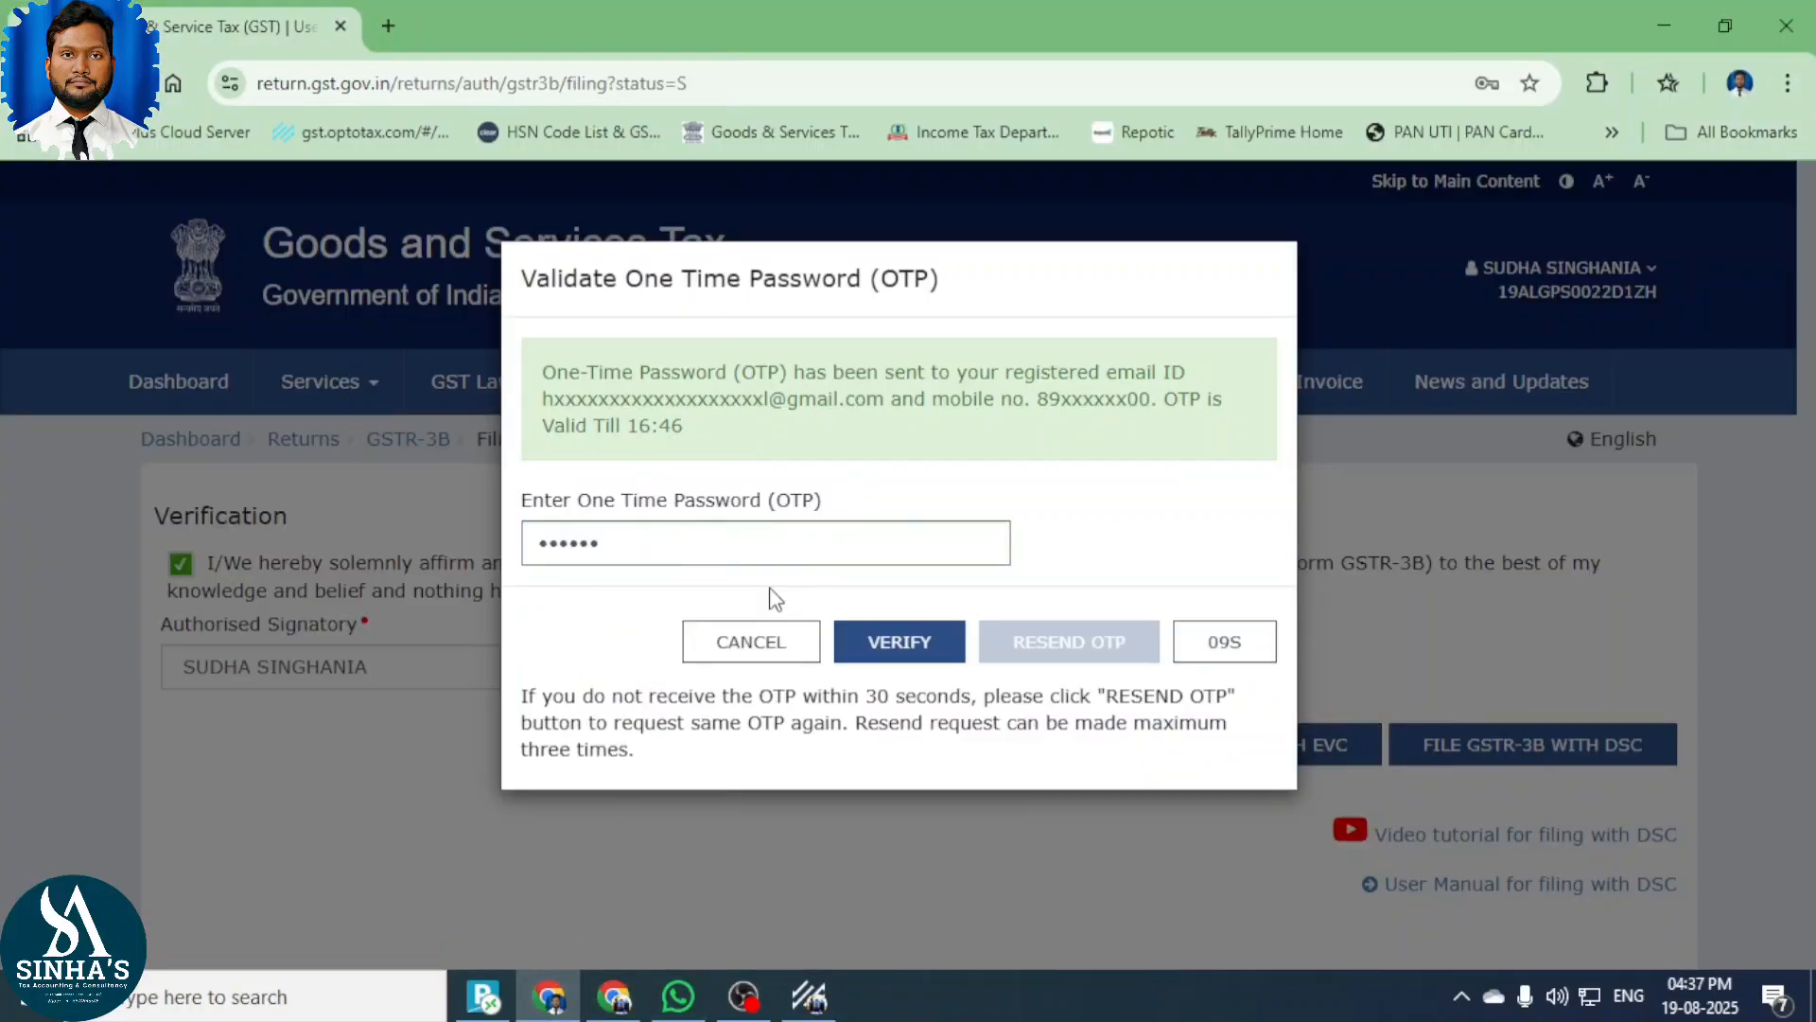
pyautogui.click(894, 653)
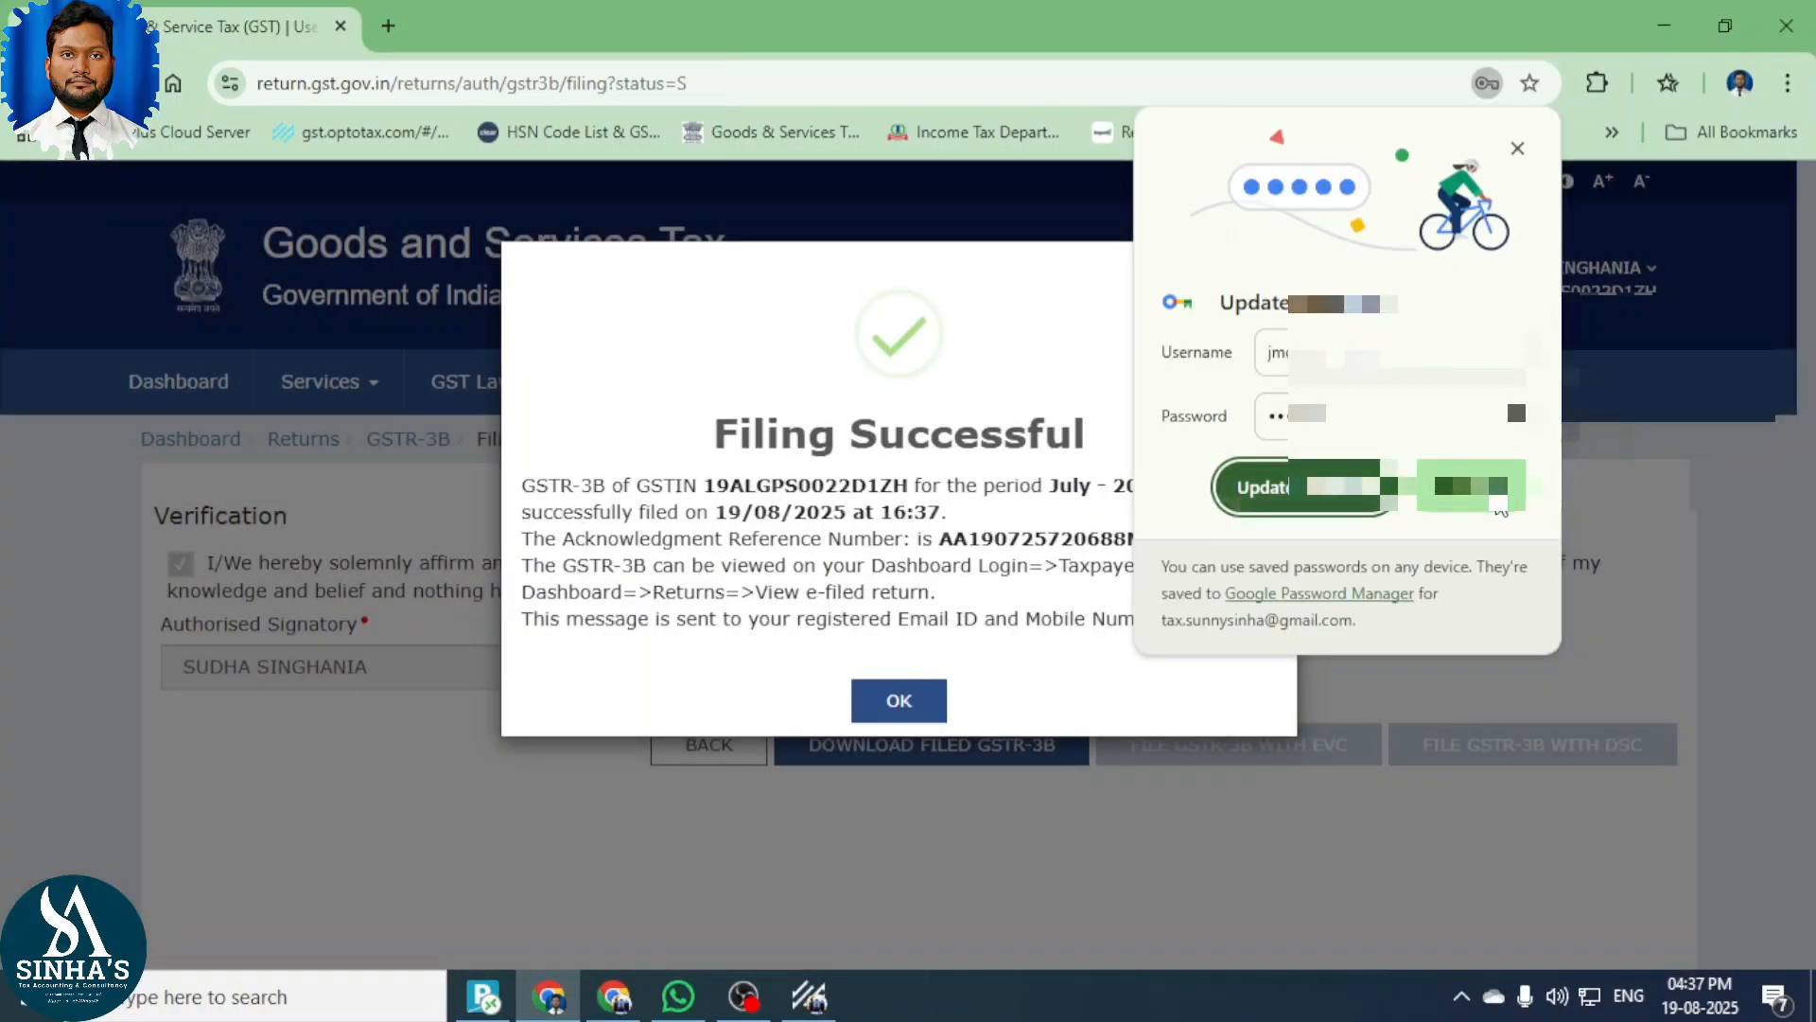
pyautogui.click(1525, 501)
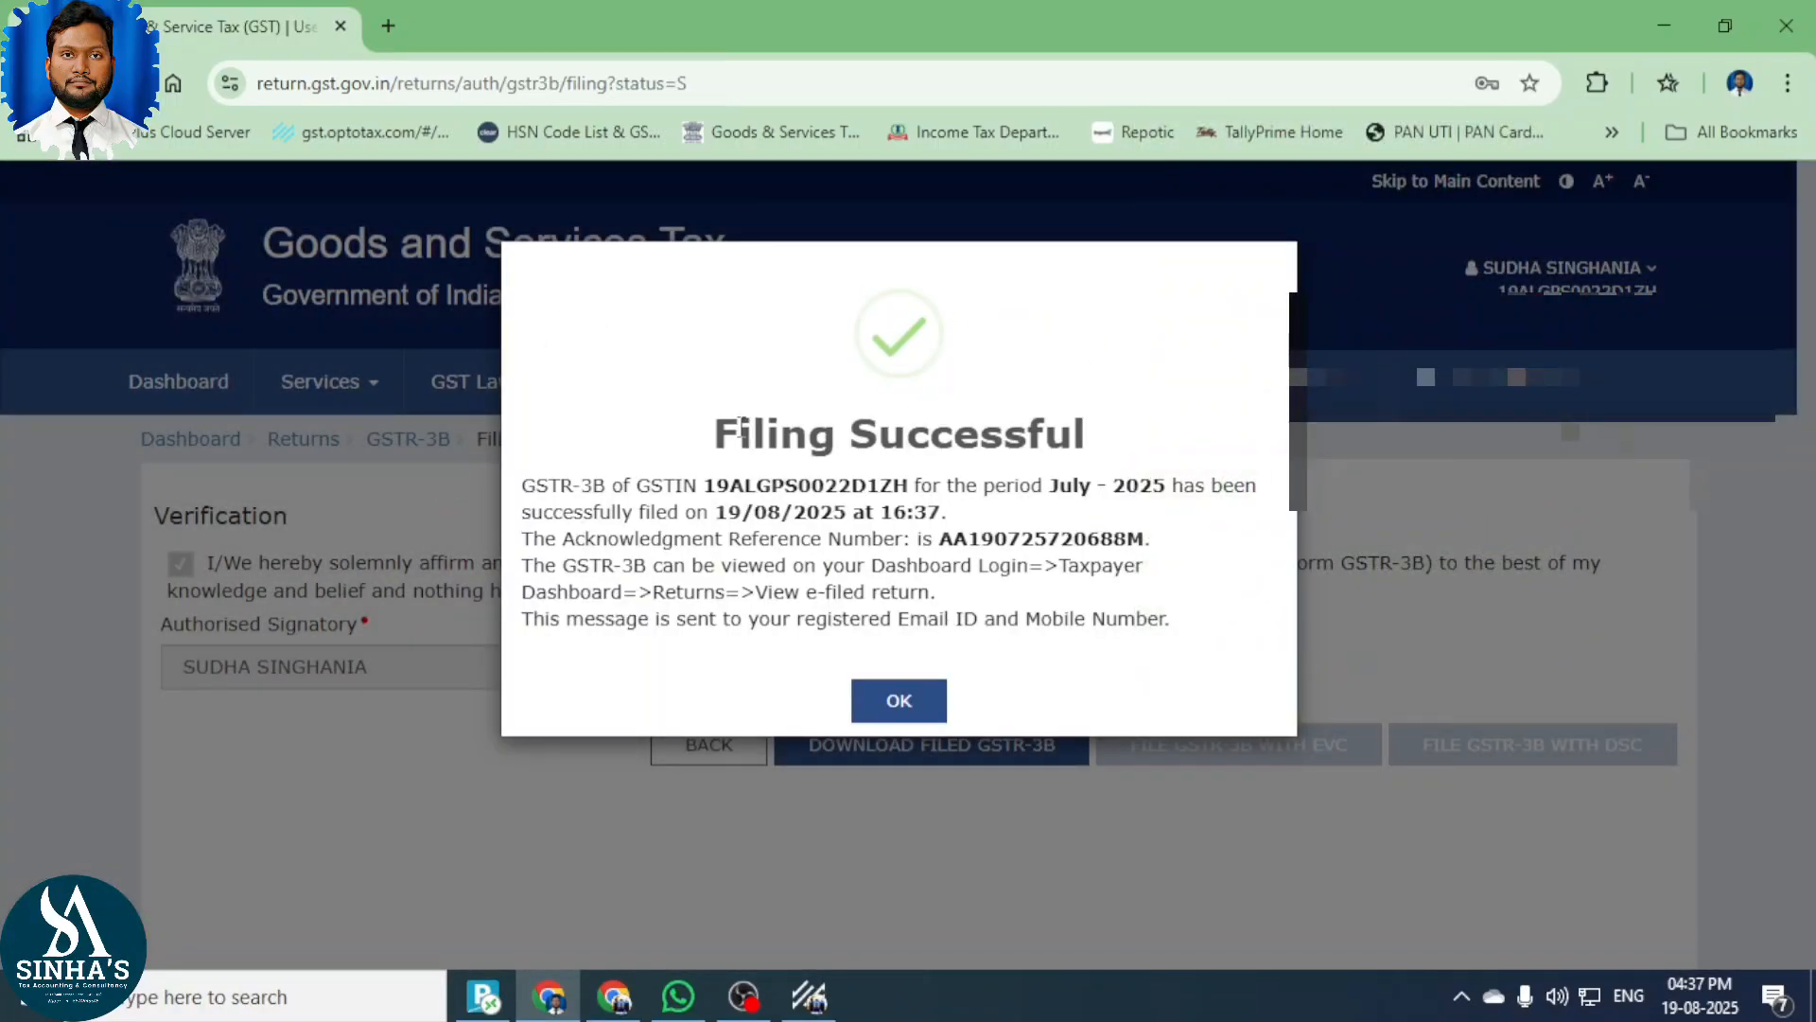
# Check the period and filing date in the GSTR-3B filing confirmation, close it and go to the taxpayer dashboard.
pyautogui.moveTo(697, 445); pyautogui.dragTo(1164, 464)
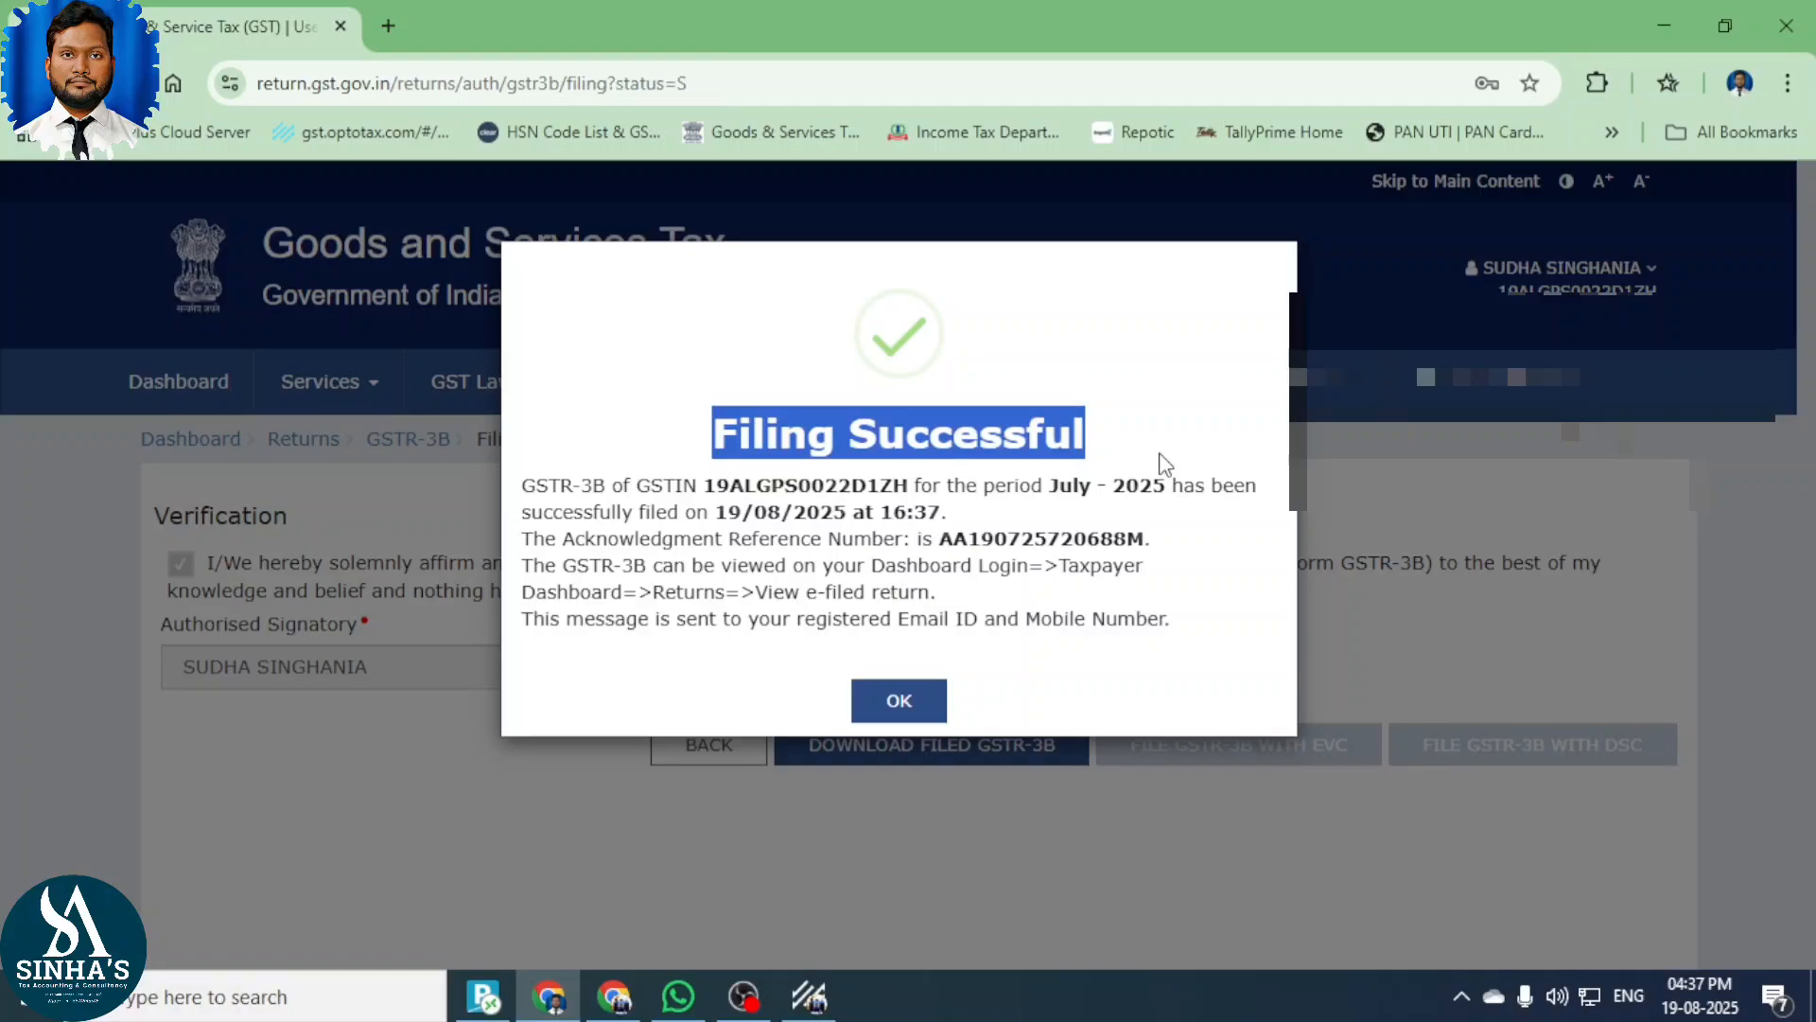
pyautogui.moveTo(1044, 492); pyautogui.dragTo(952, 501)
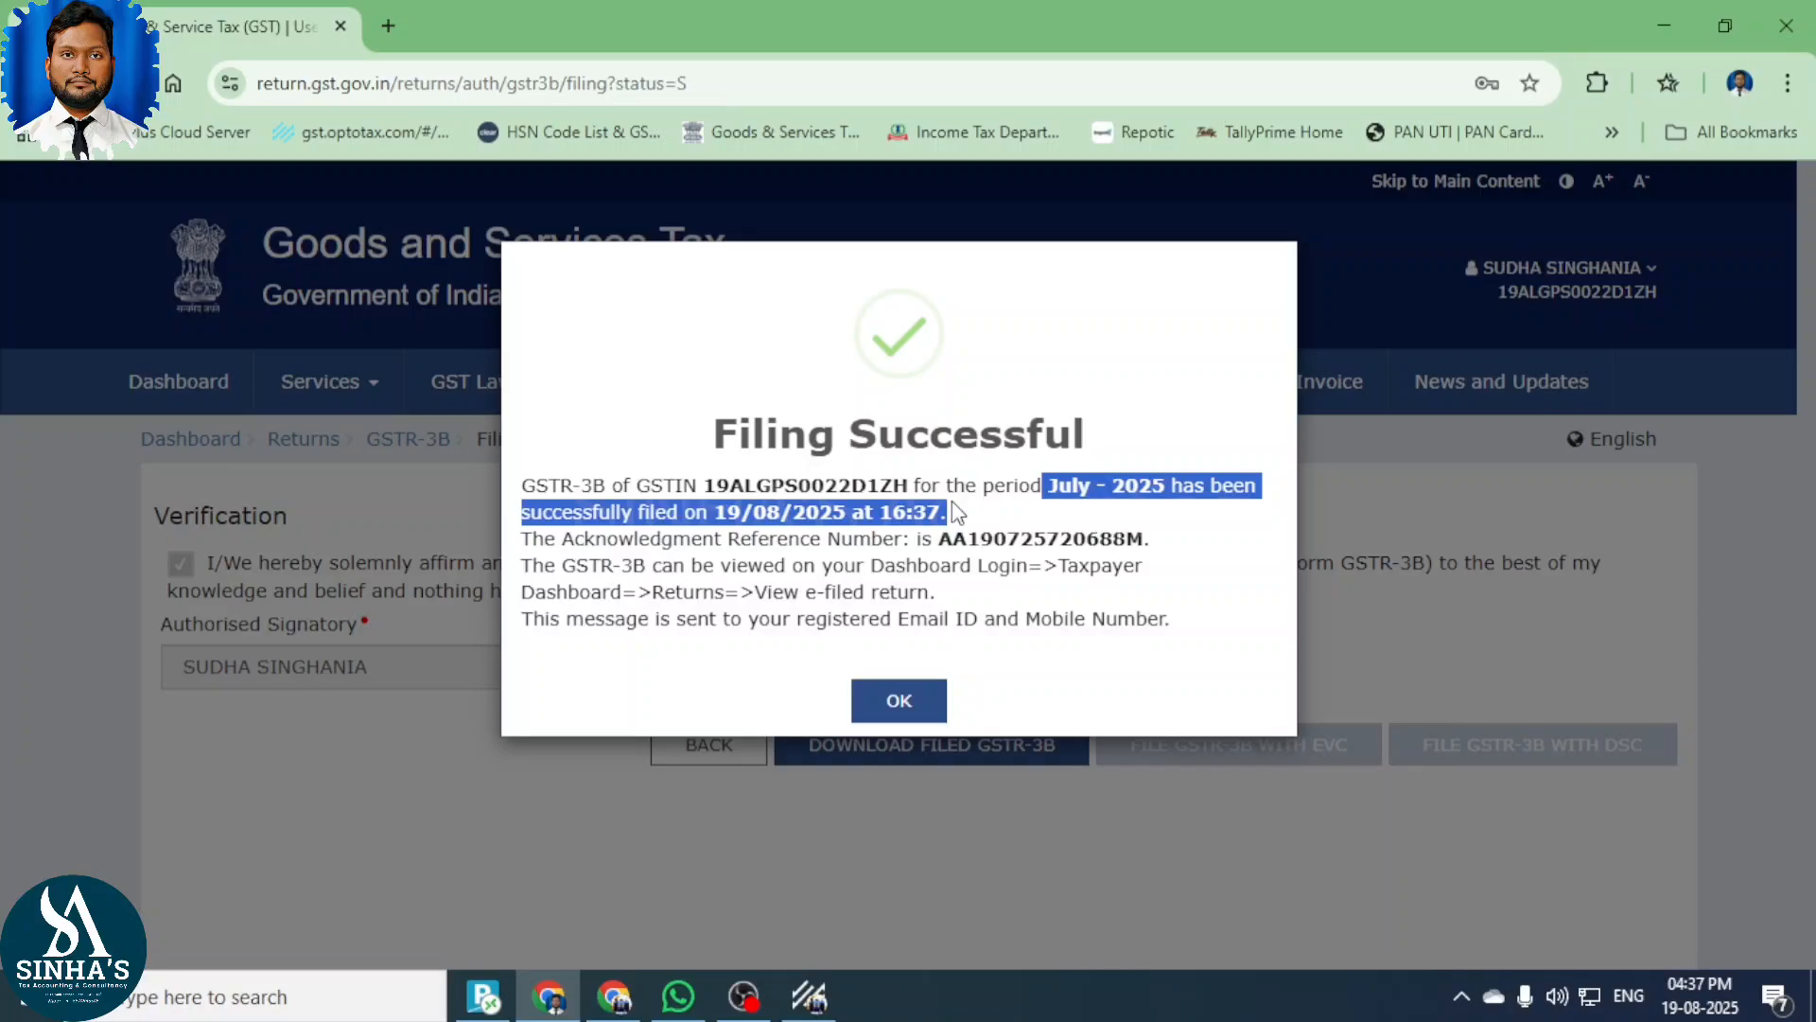
pyautogui.click(1155, 421)
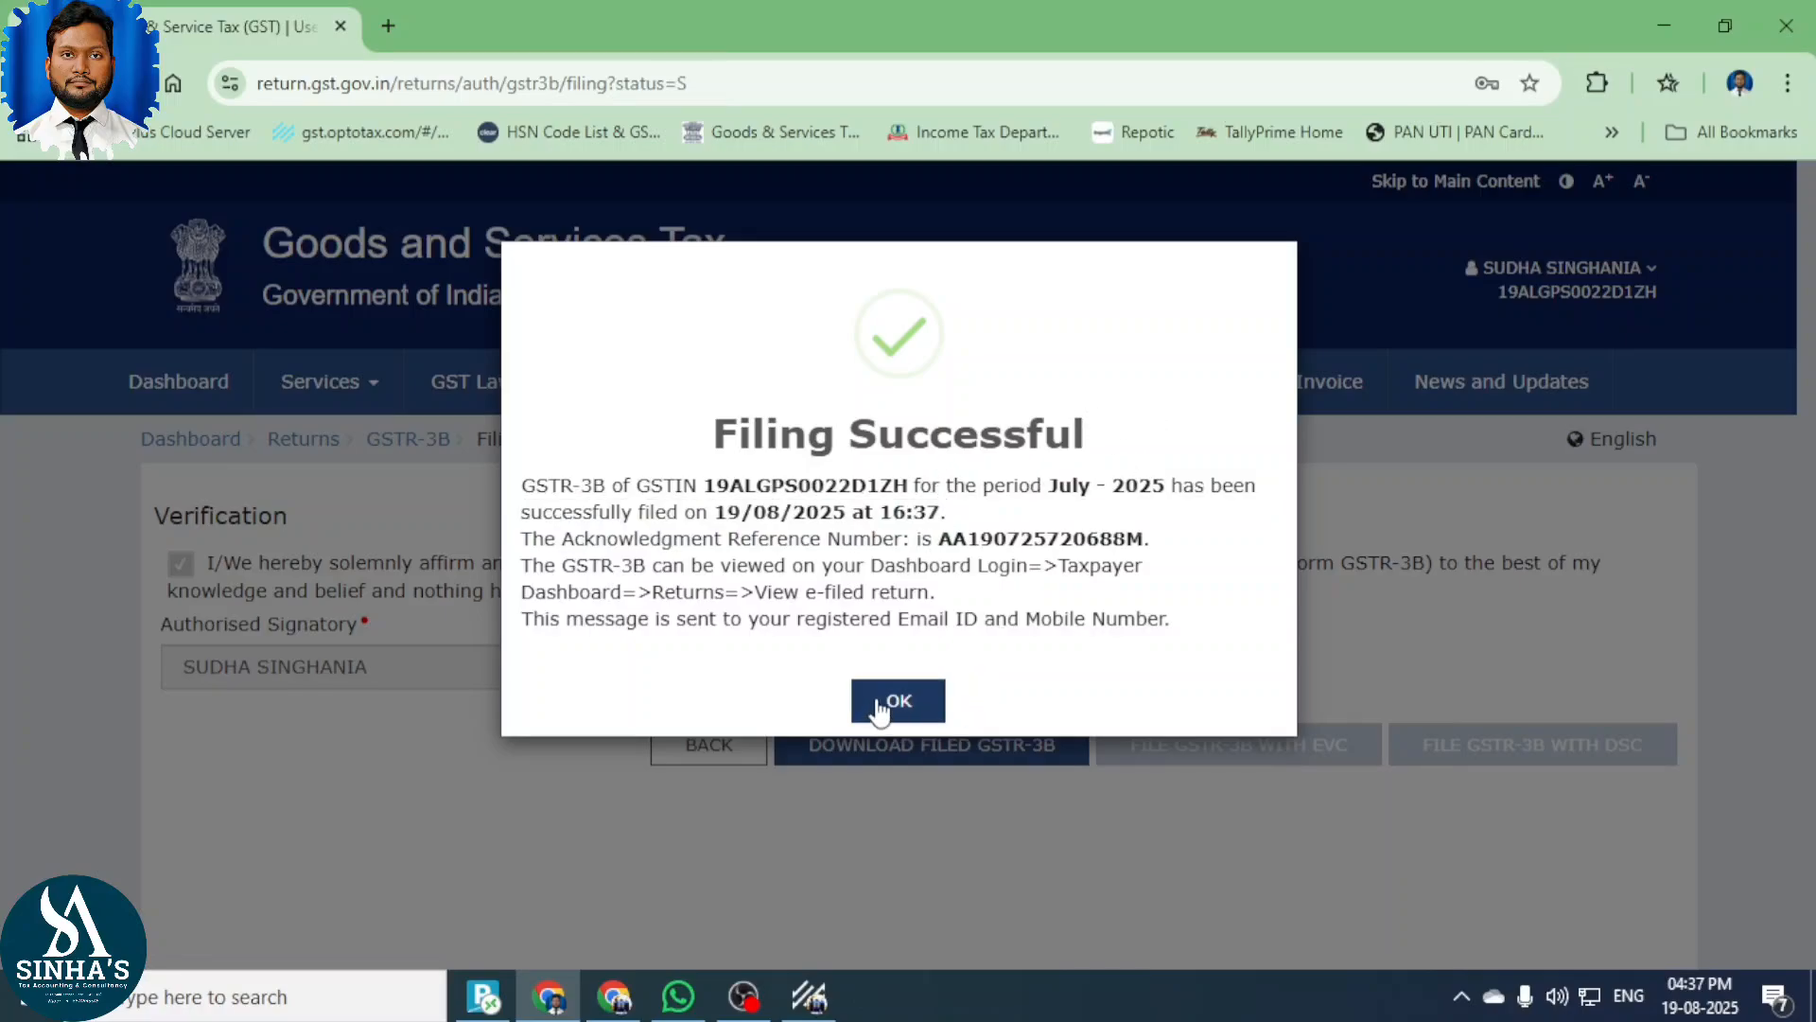
pyautogui.click(926, 710)
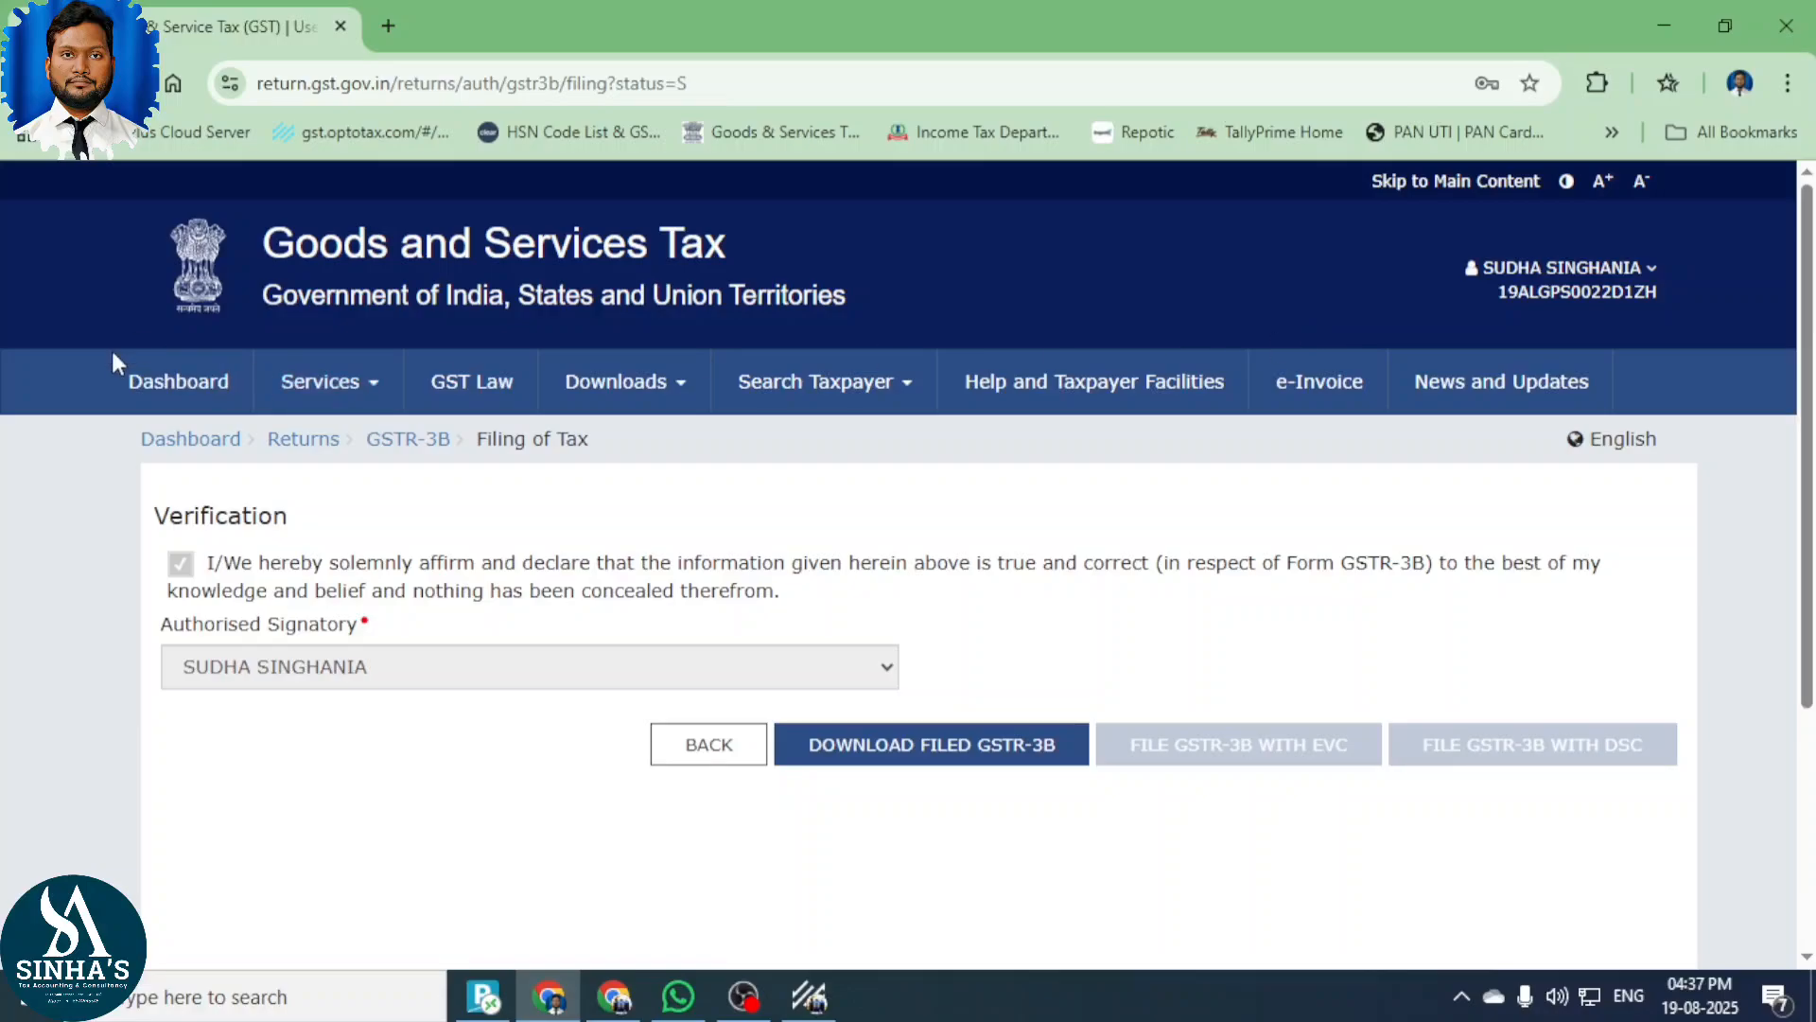
pyautogui.click(190, 387)
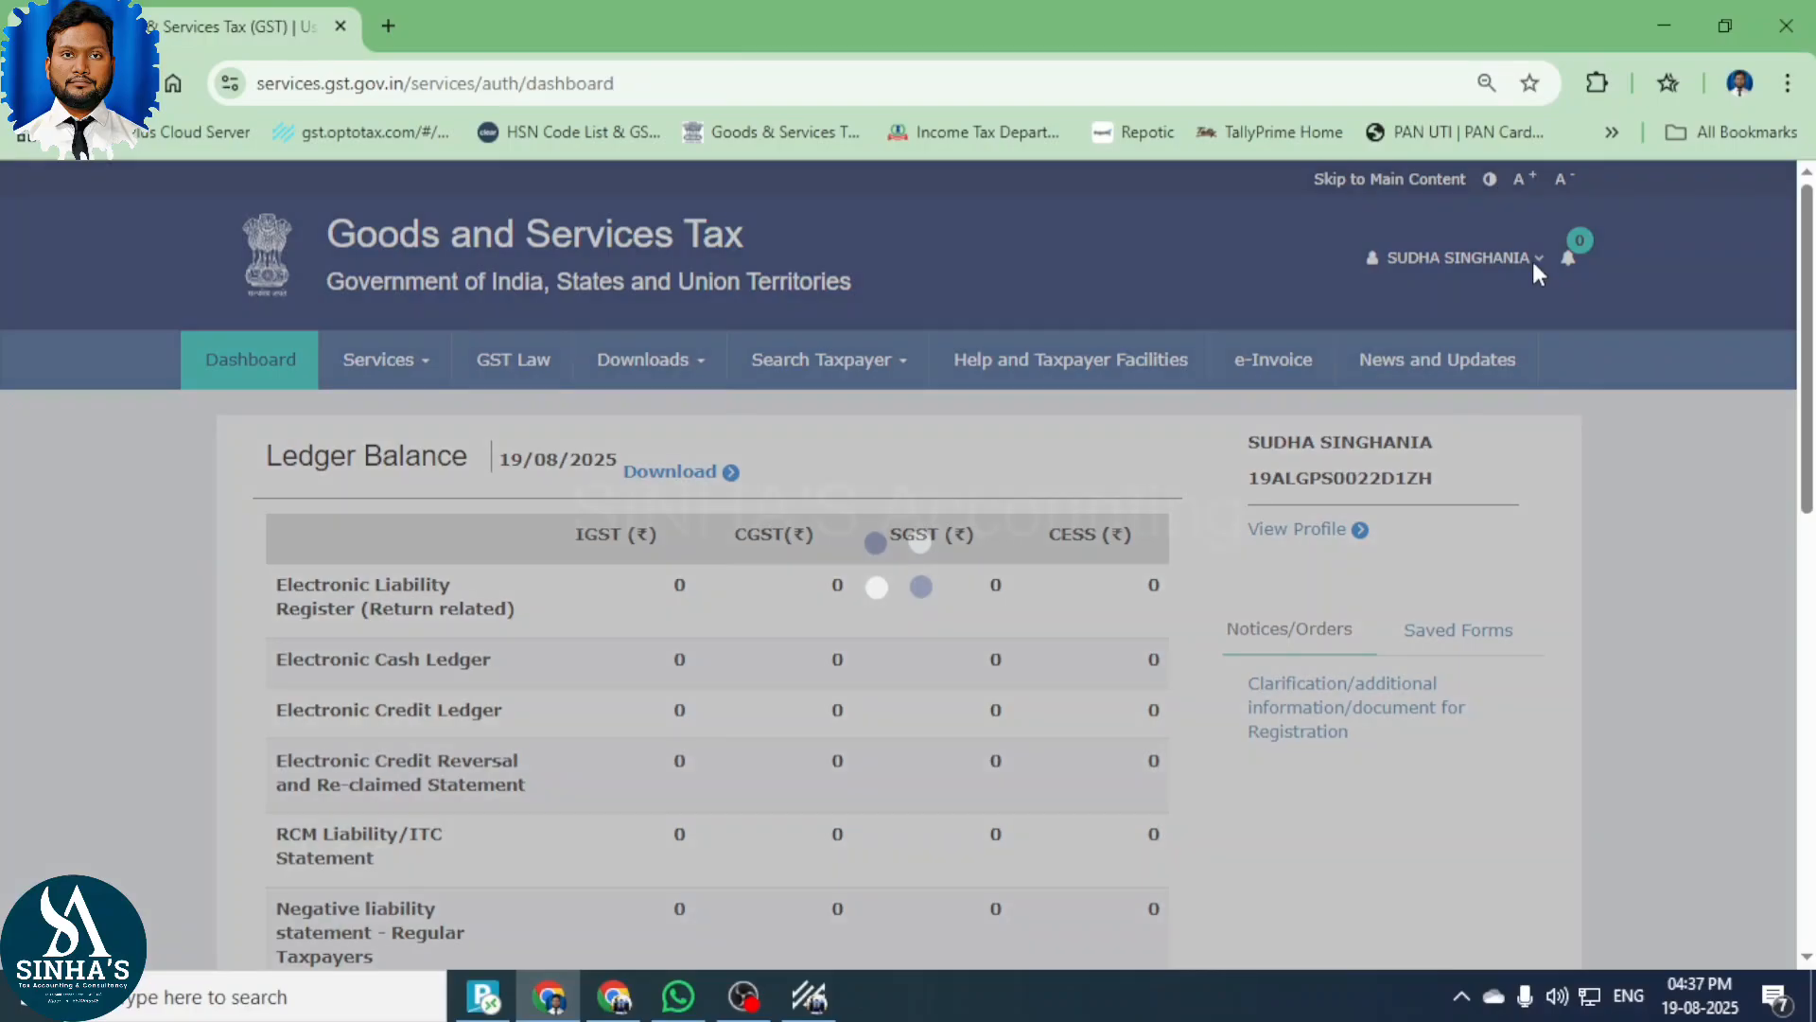
pyautogui.click(1537, 259)
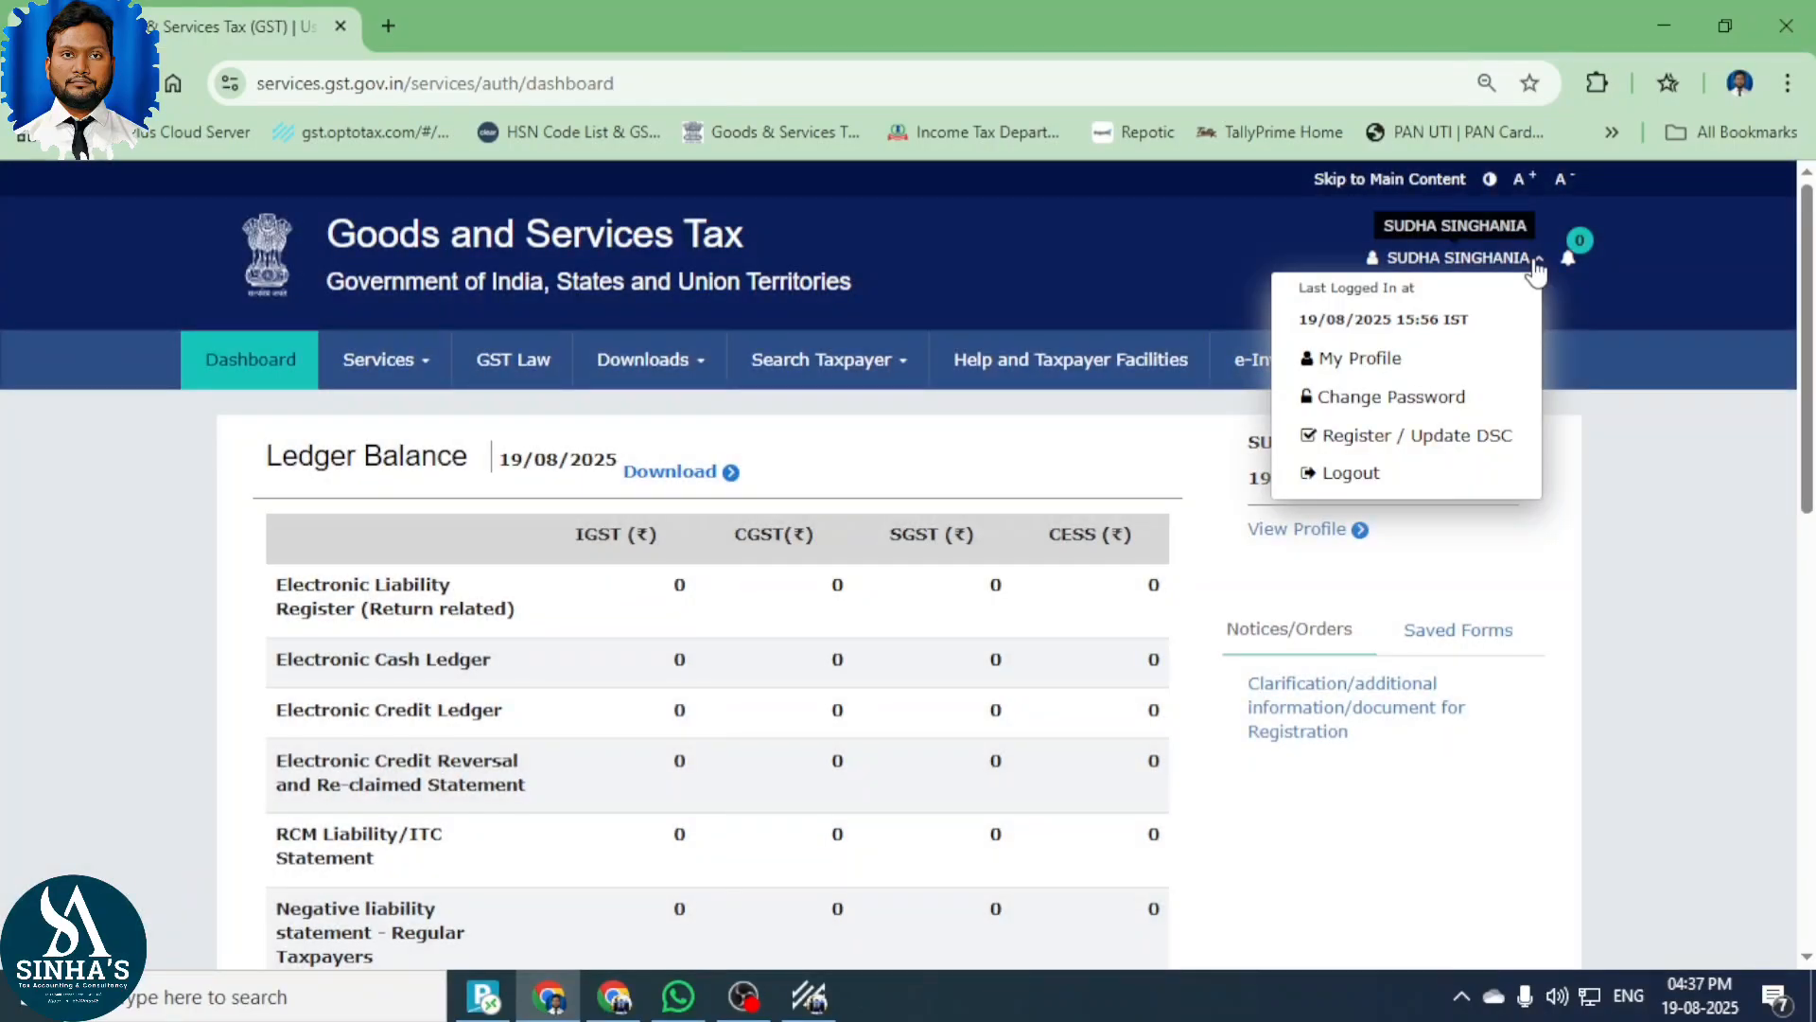
# Switch to TallyPrime and mark the July 2025 GSTR-3B return as filed.
pyautogui.hotkey('alt', 'Tab')
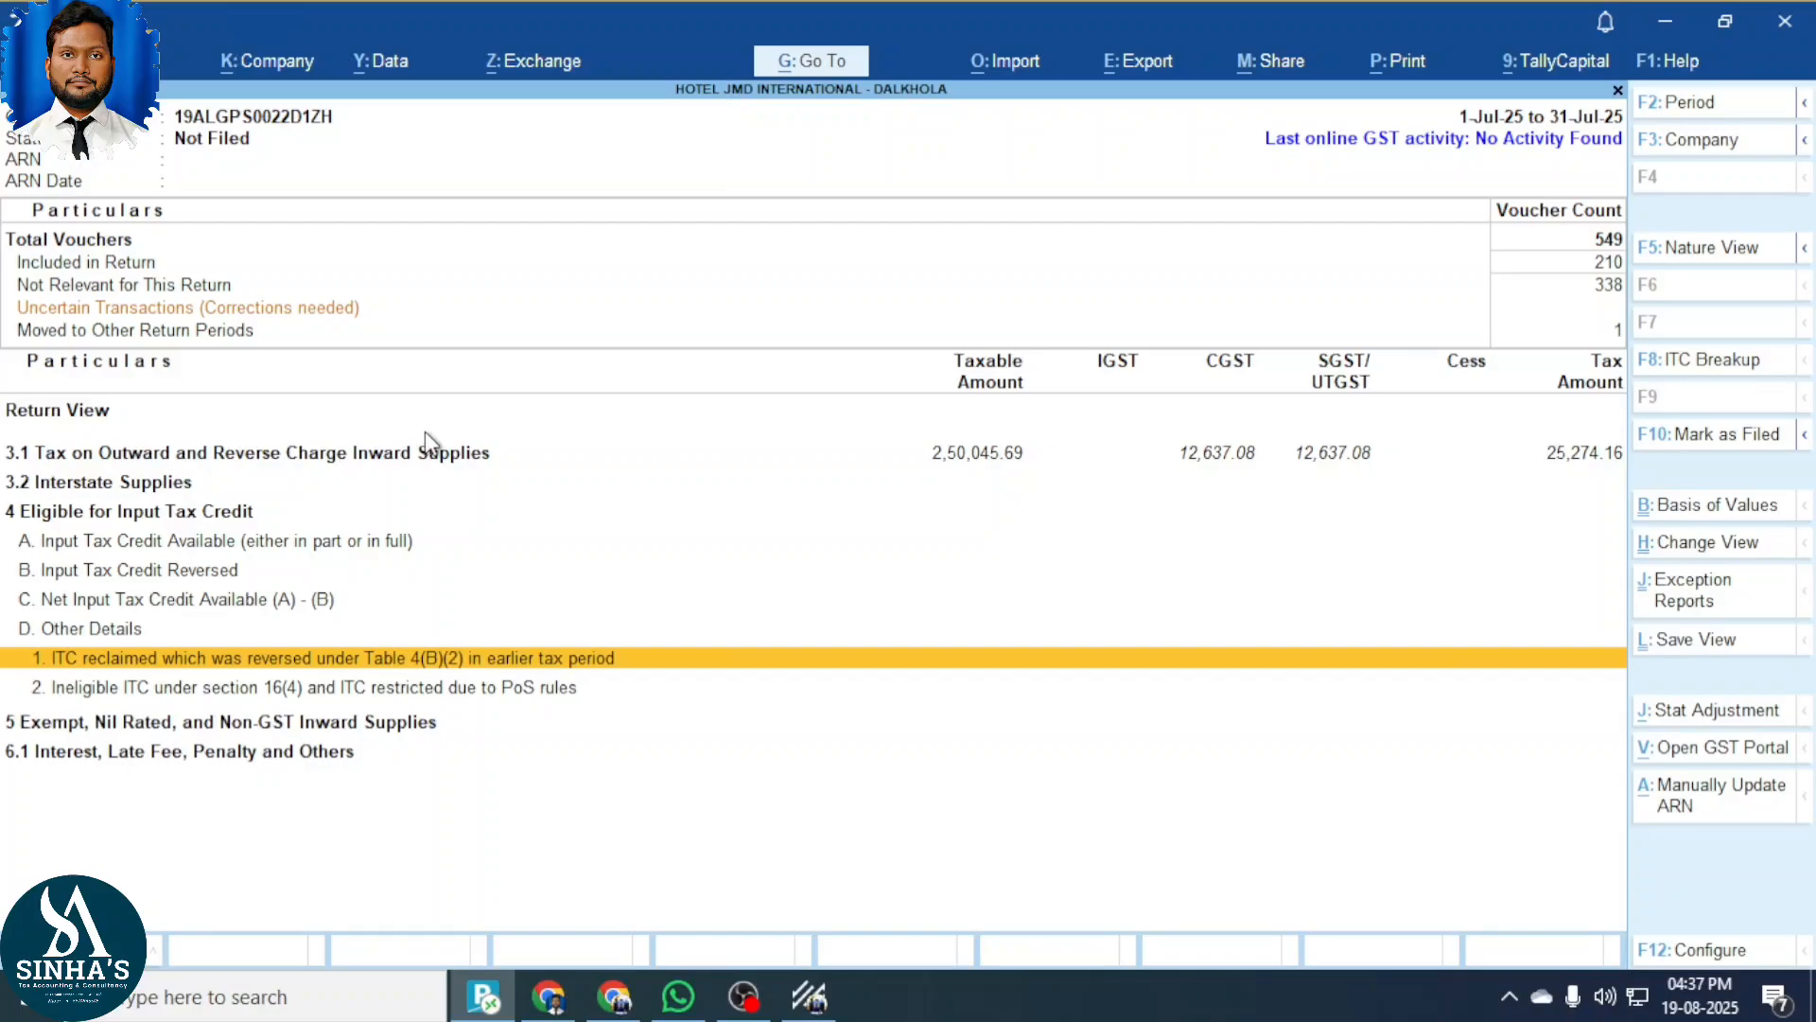
pyautogui.click(1756, 445)
pyautogui.press('Return')
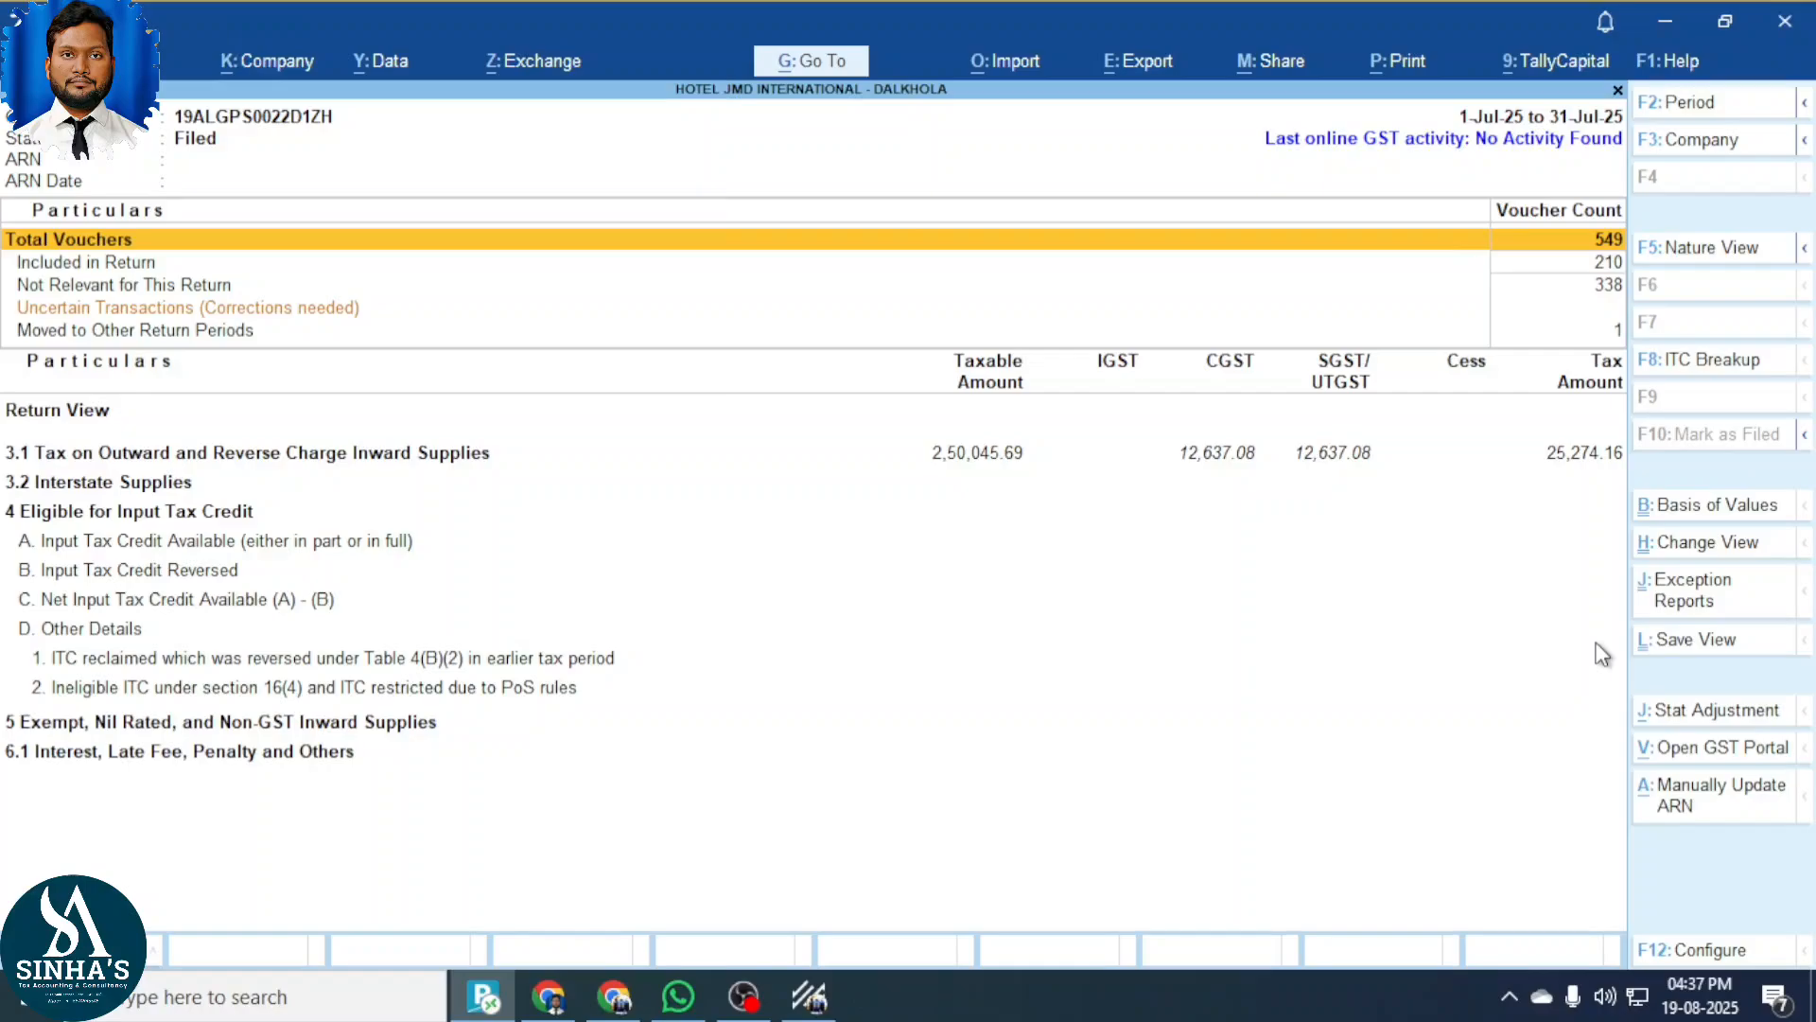
pyautogui.press('super+d')
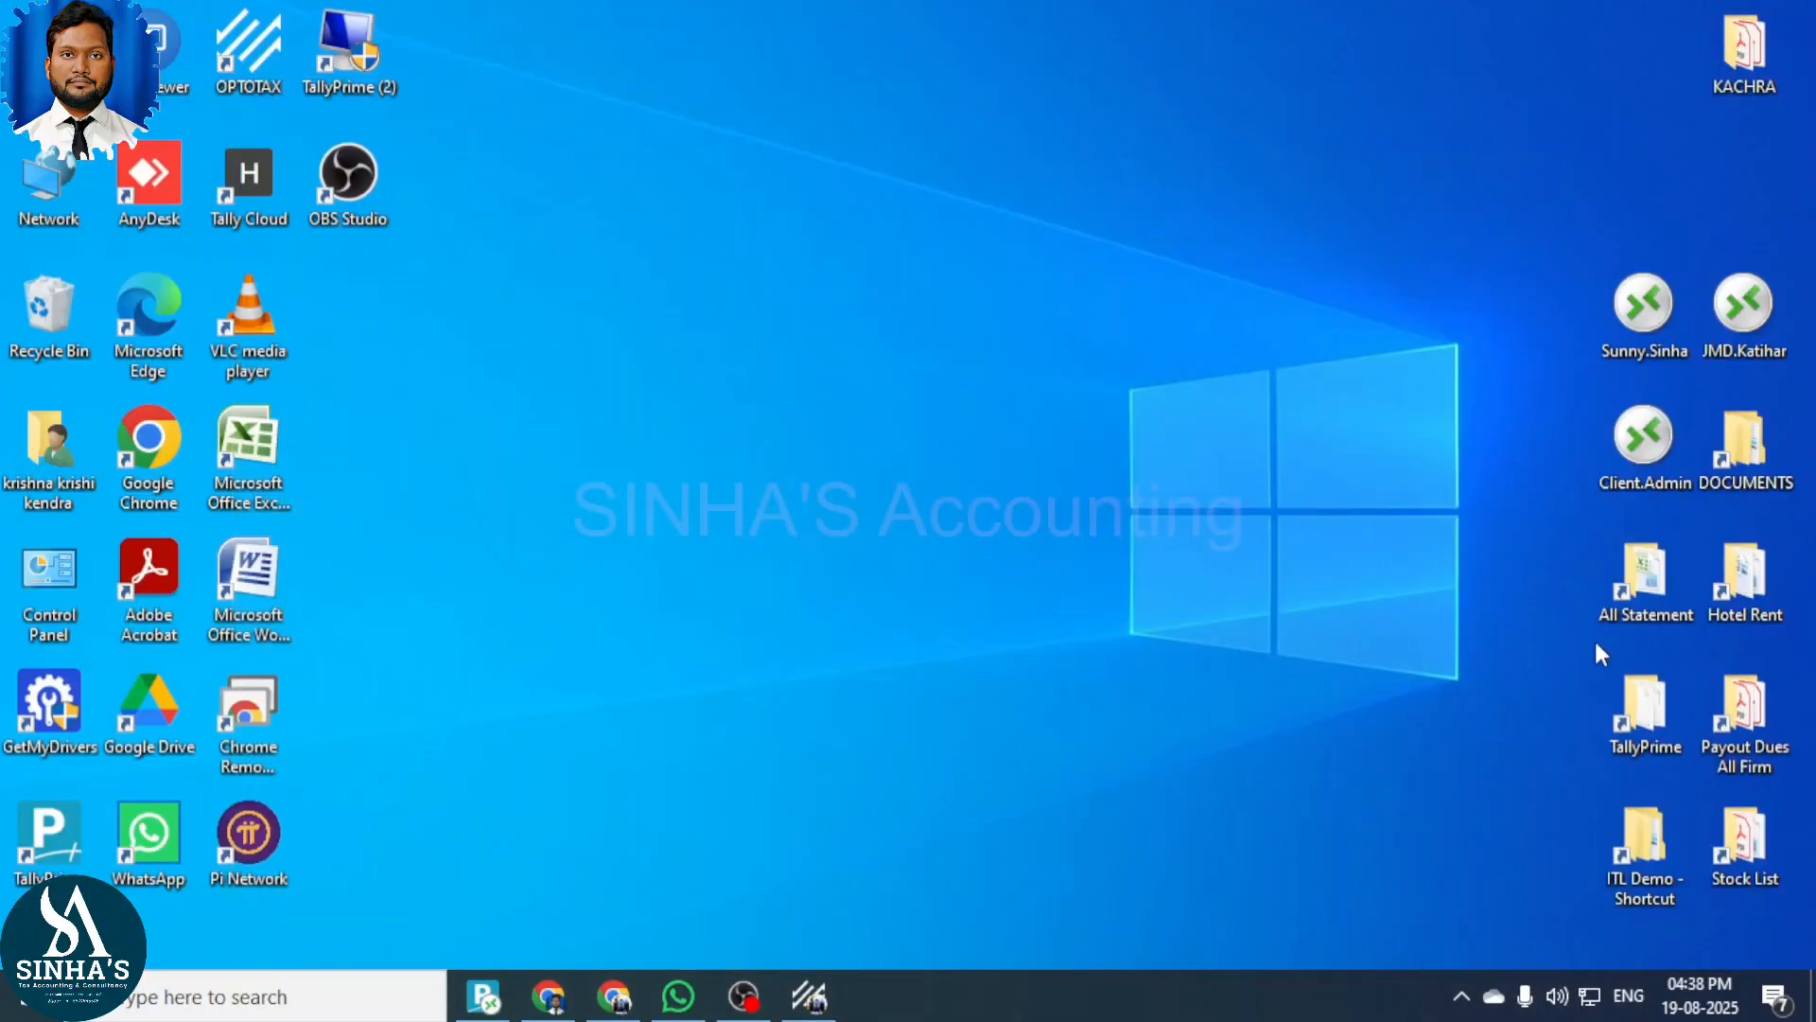
pyautogui.rightClick(755, 178)
pyautogui.click(823, 252)
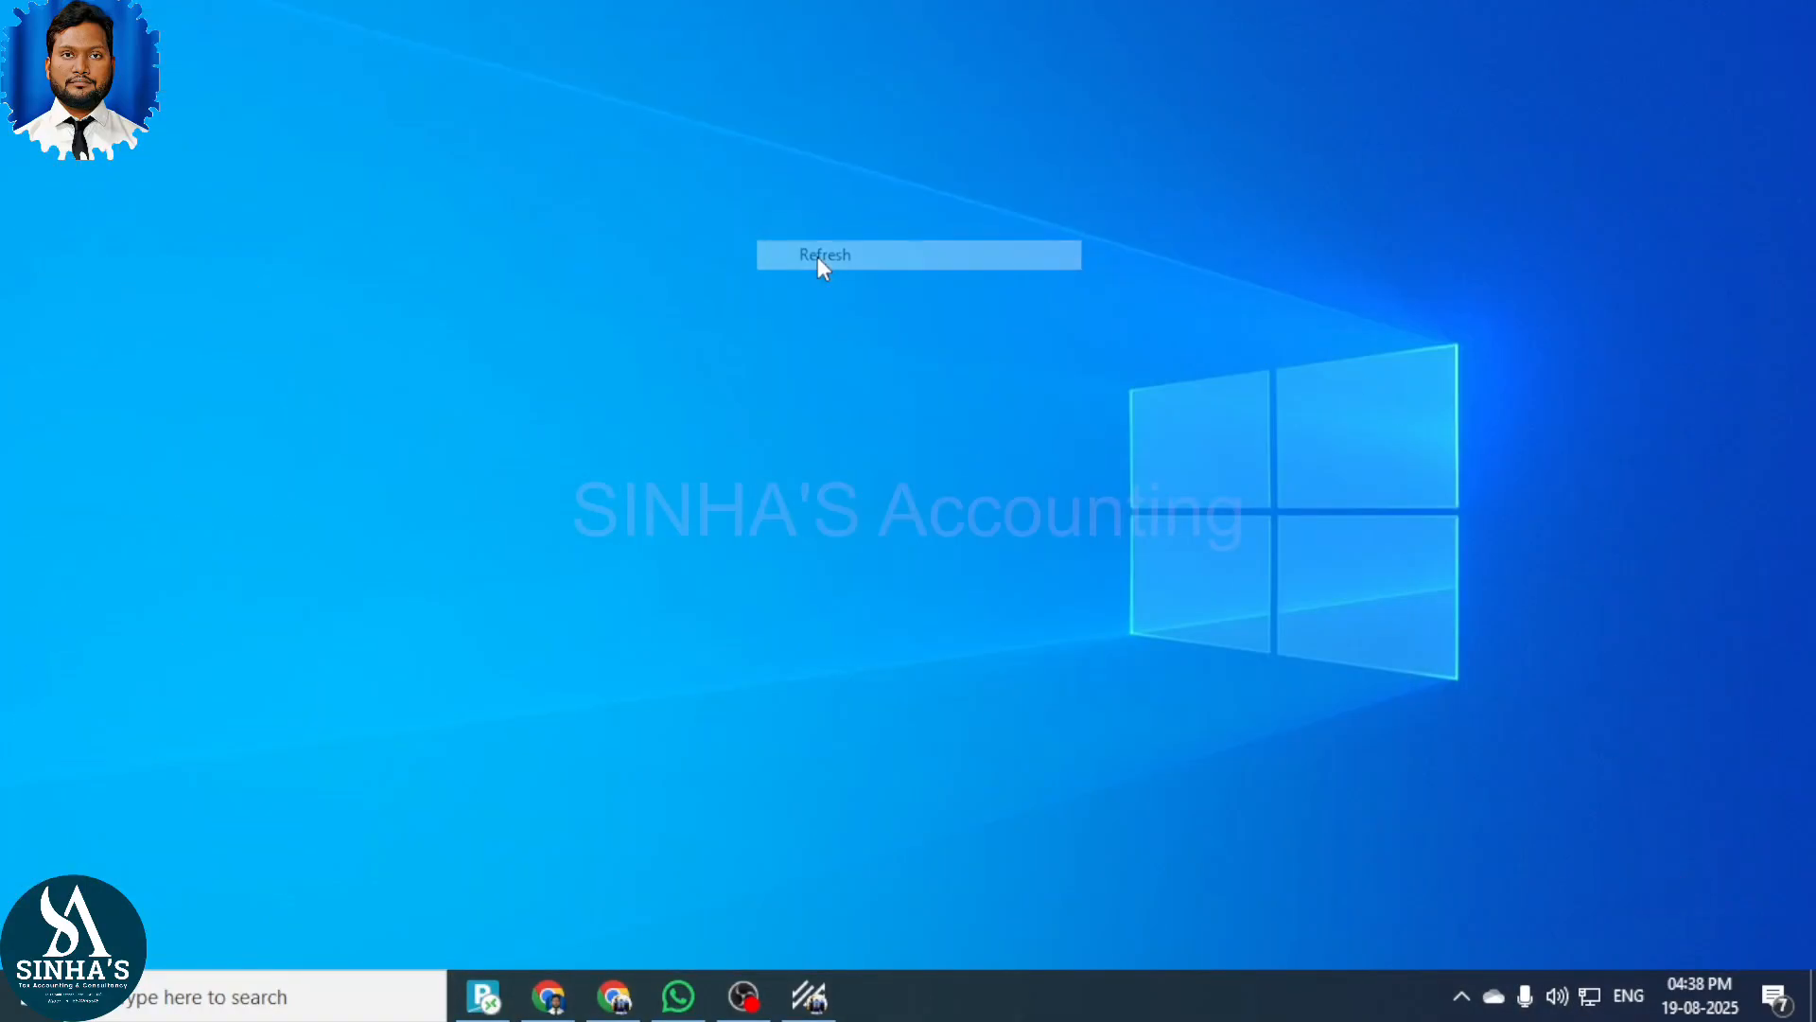
pyautogui.rightClick(819, 258)
pyautogui.click(859, 335)
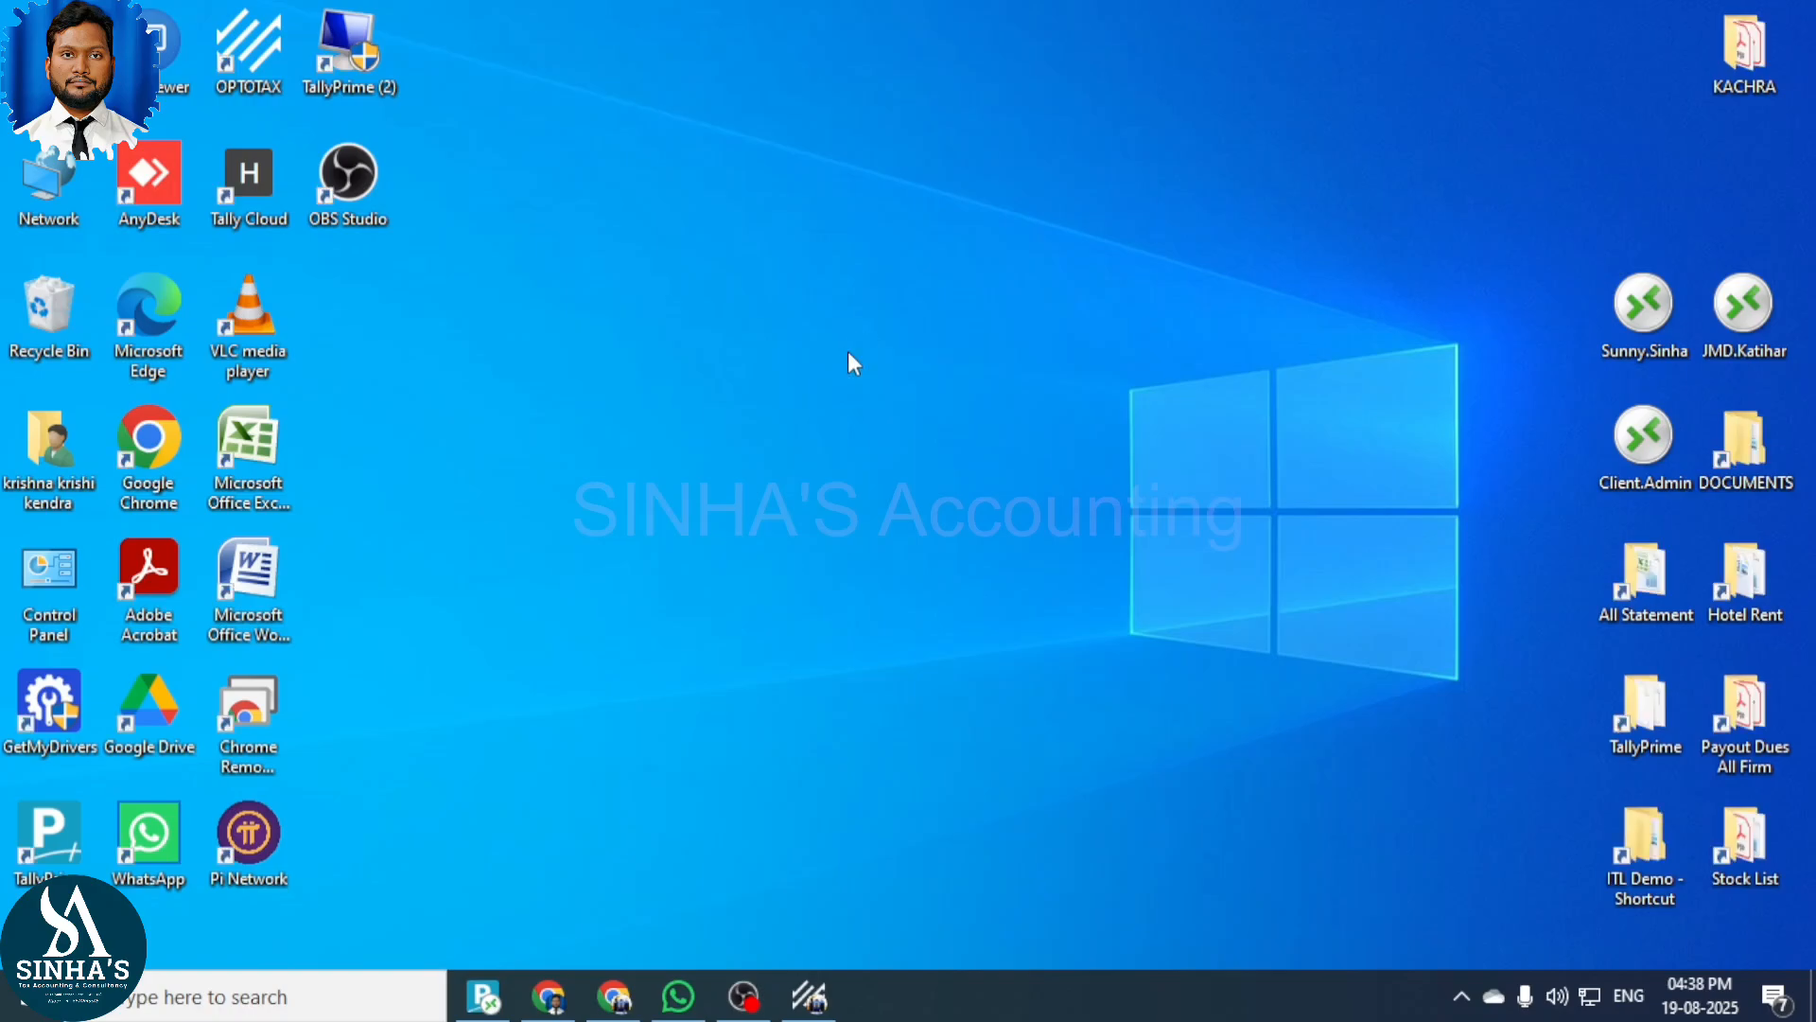
# Switch back to the GST portal dashboard in Chrome and close the open account menu.
pyautogui.click(548, 995)
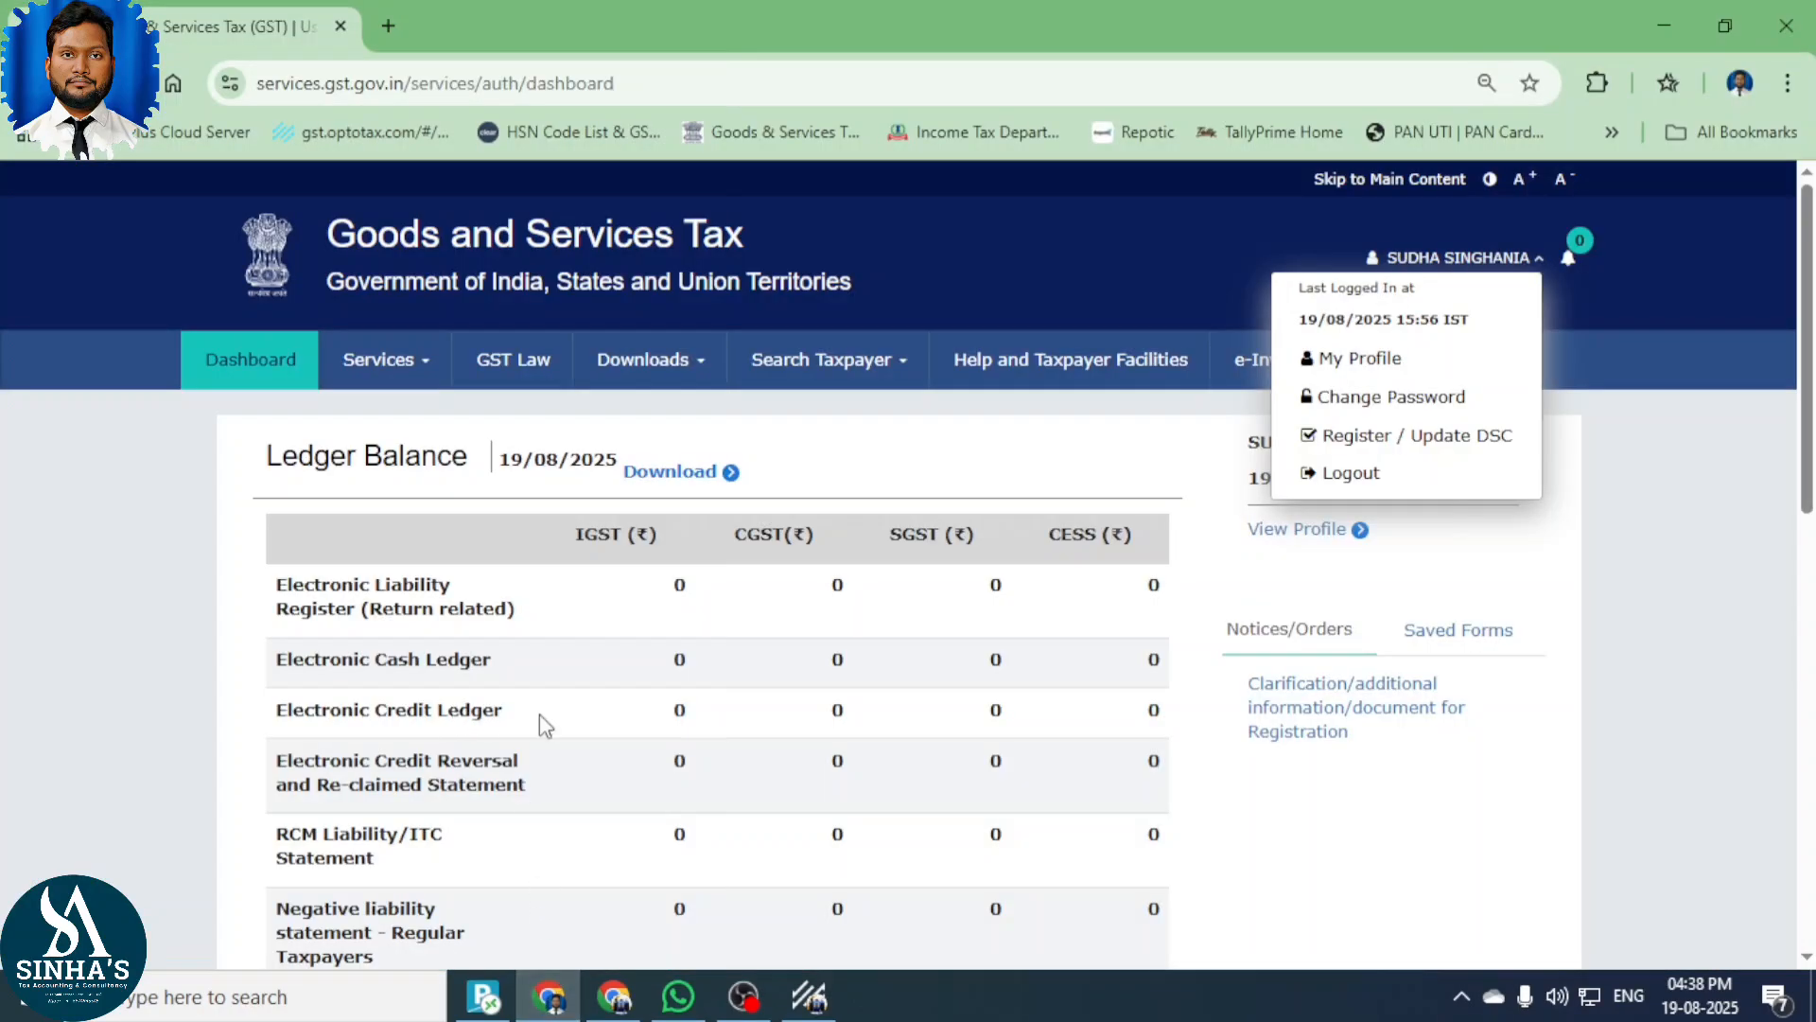
pyautogui.click(1629, 554)
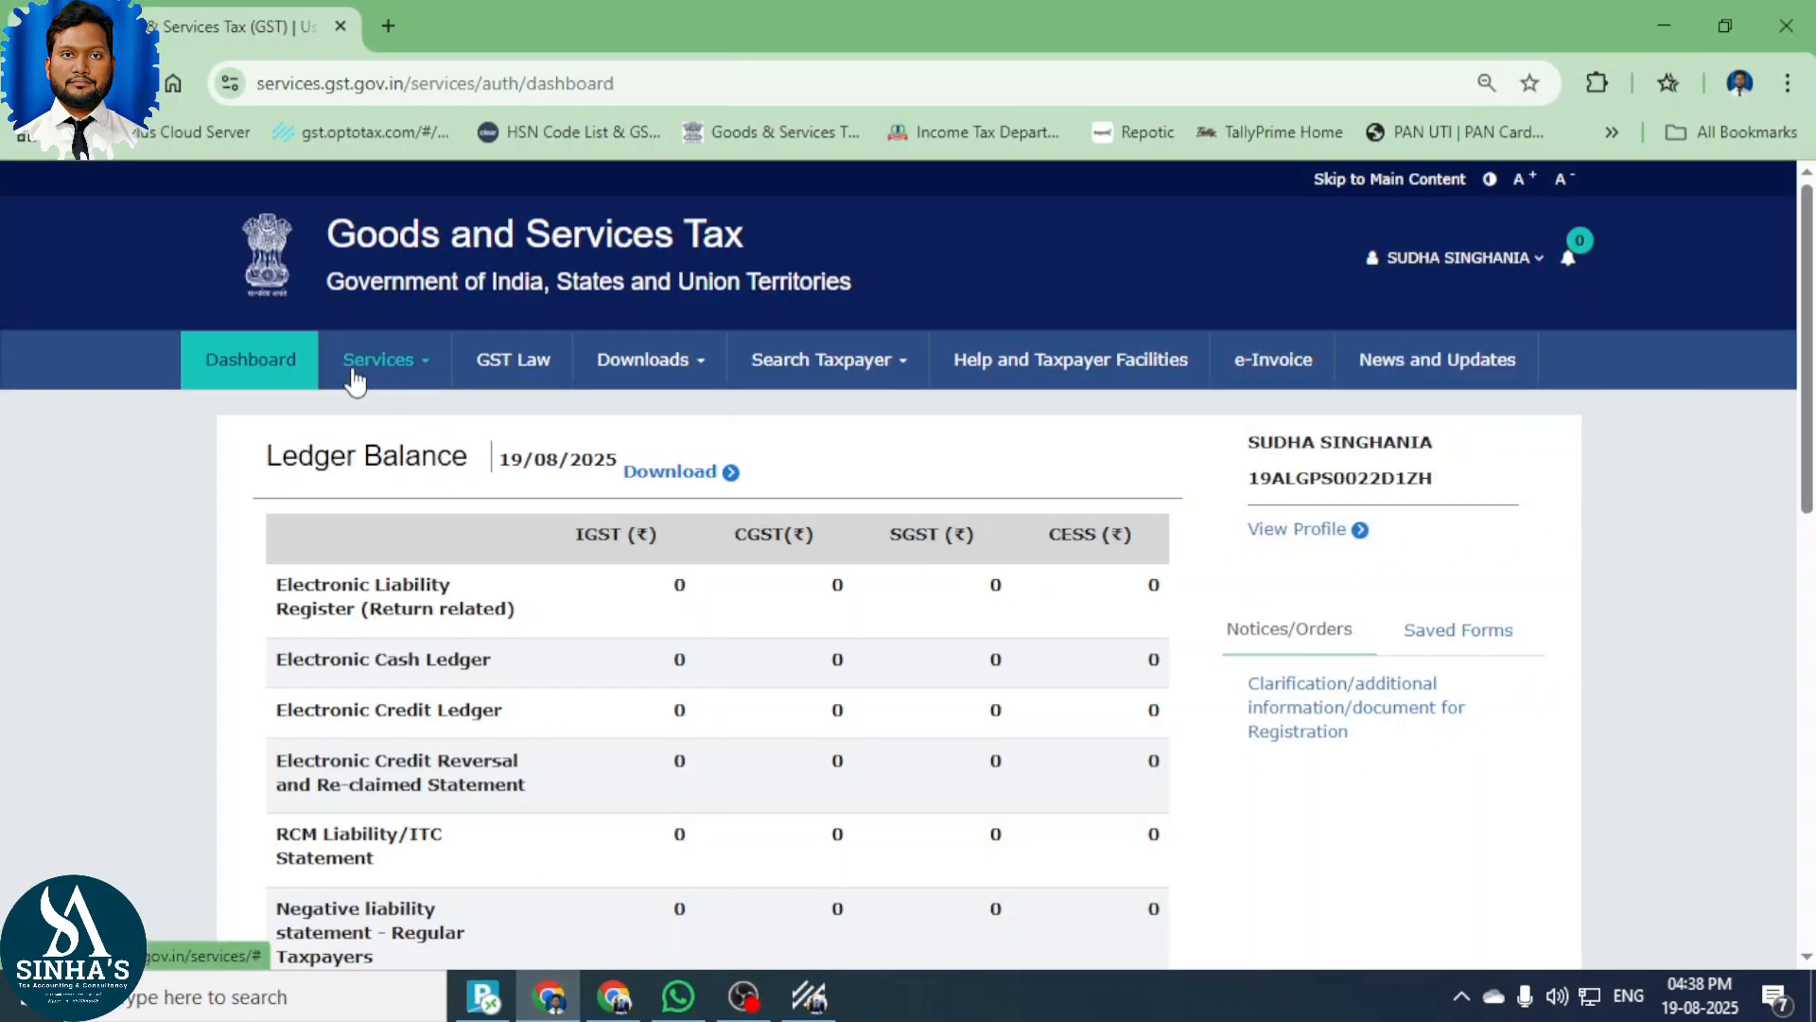